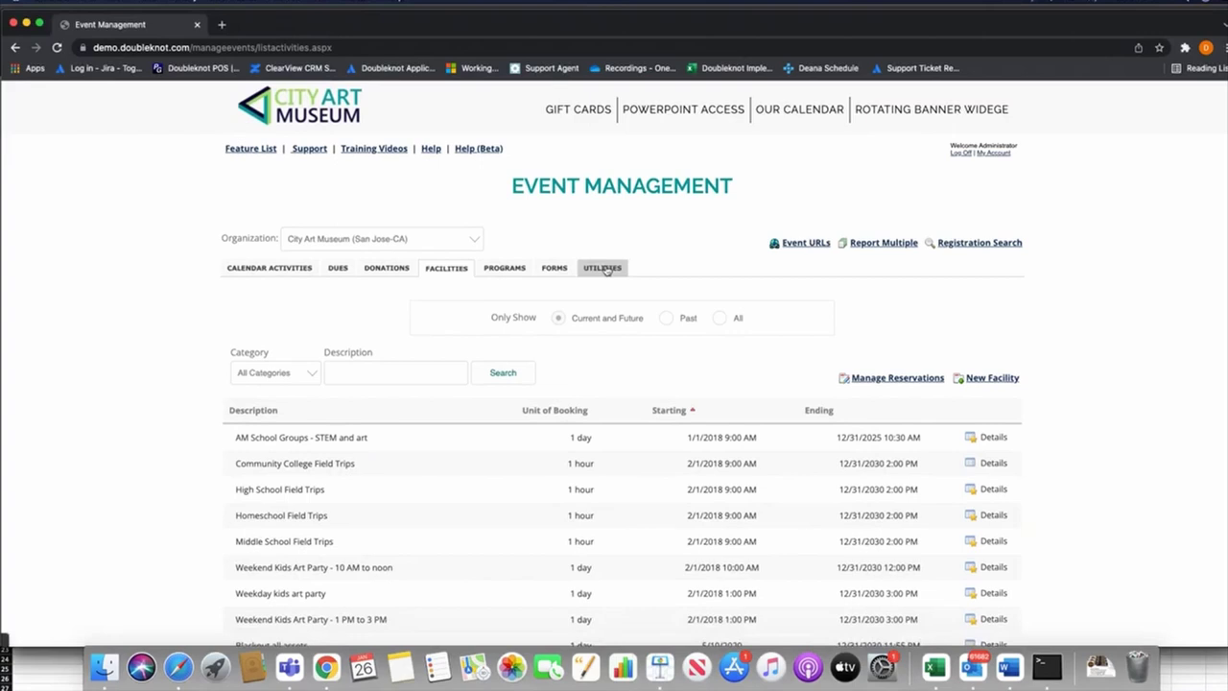
# Open Manage Event Categories from the Utilities tab to list City Art Museum's categories
pyautogui.click(604, 267)
pyautogui.scroll(-1, 219, 438)
pyautogui.scroll(-3, 220, 438)
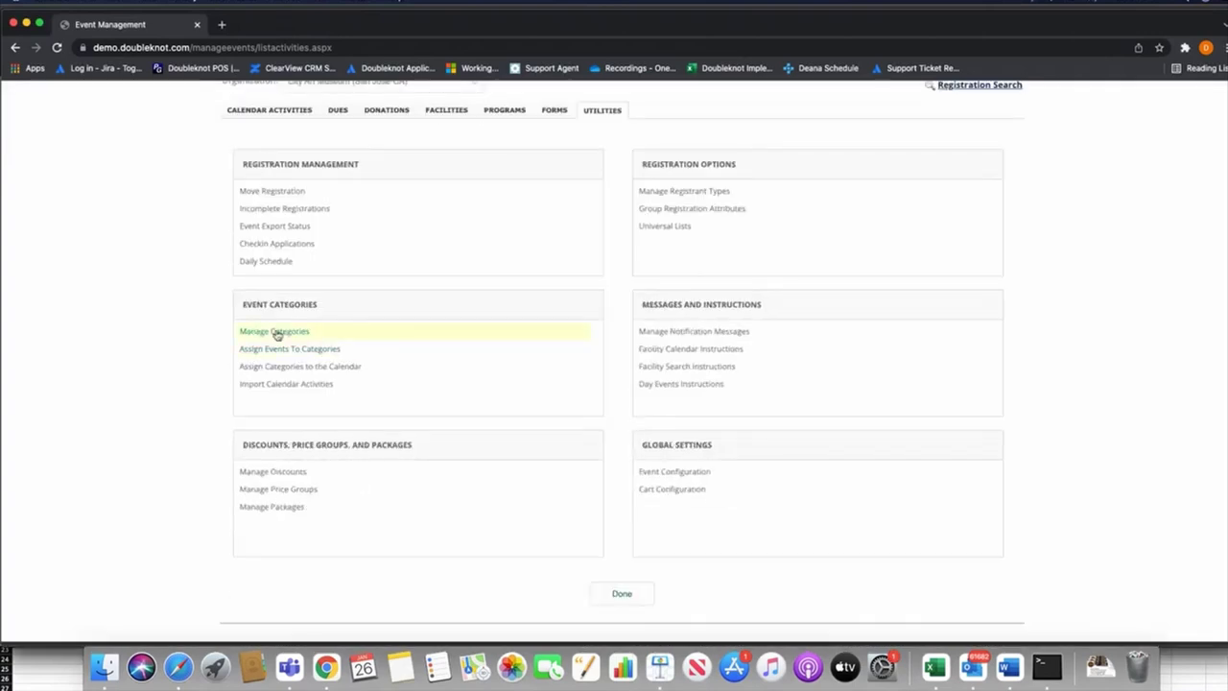
pyautogui.click(277, 332)
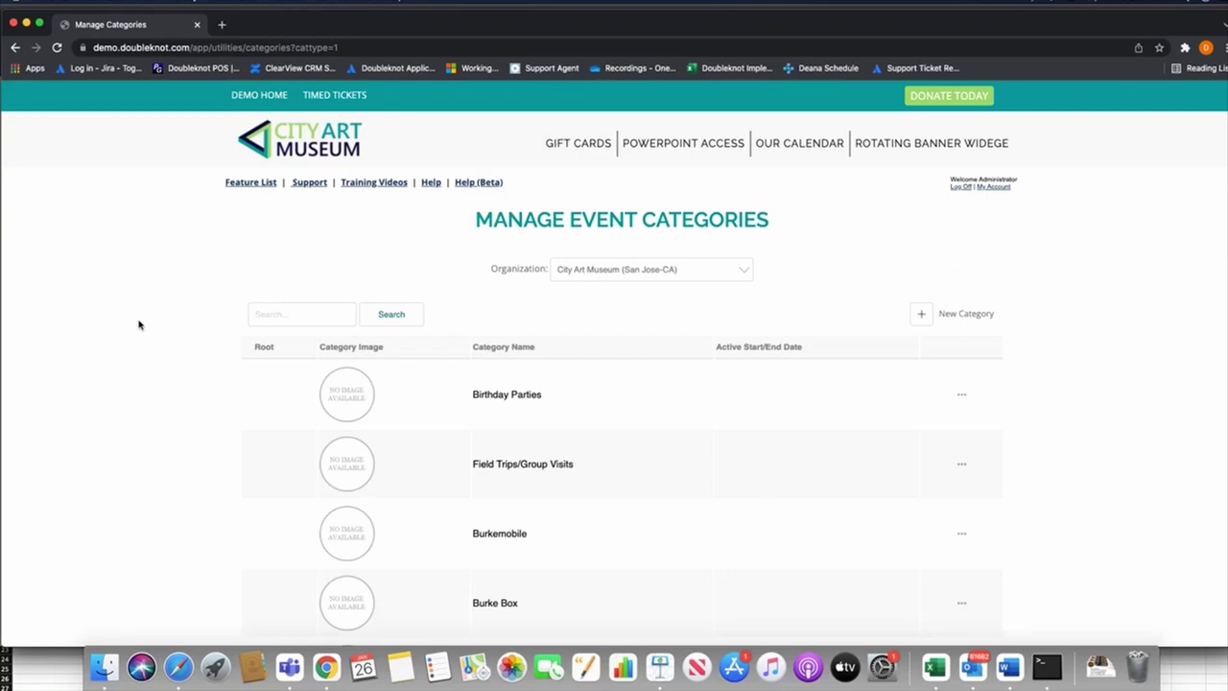
# Search the event categories for '2022' to show the three 2022 Summer Camp categories
pyautogui.click(302, 314)
pyautogui.write('2022')
pyautogui.click(389, 315)
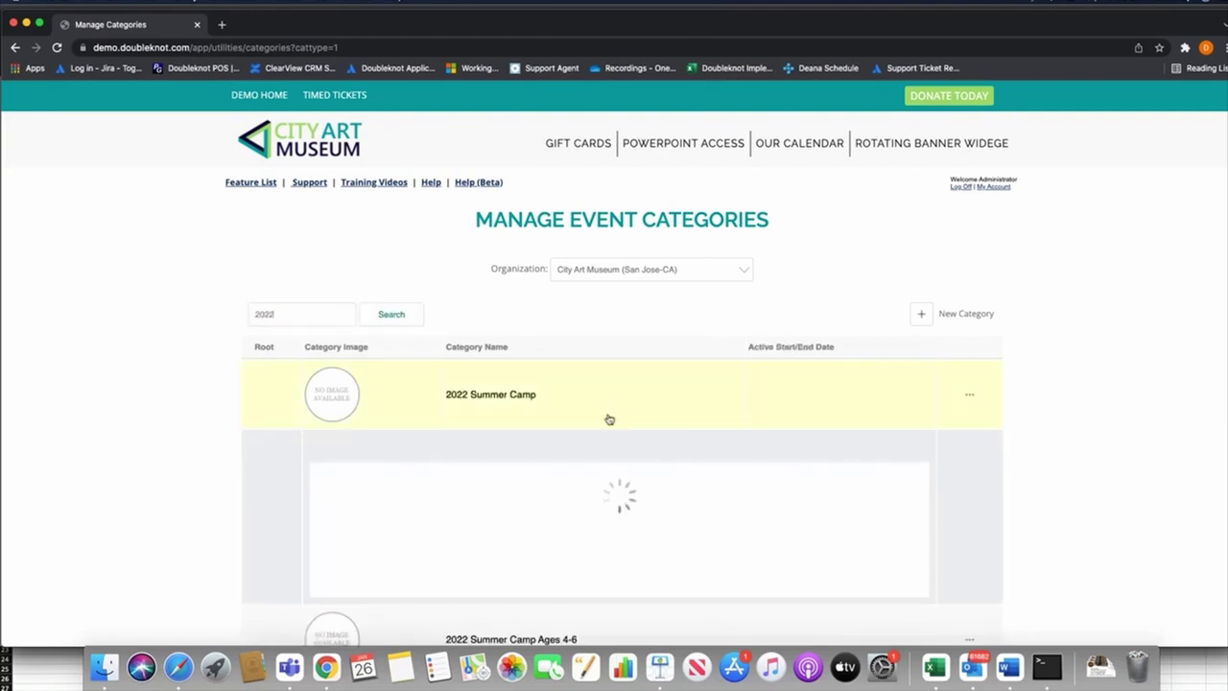
pyautogui.scroll(-3, 634, 518)
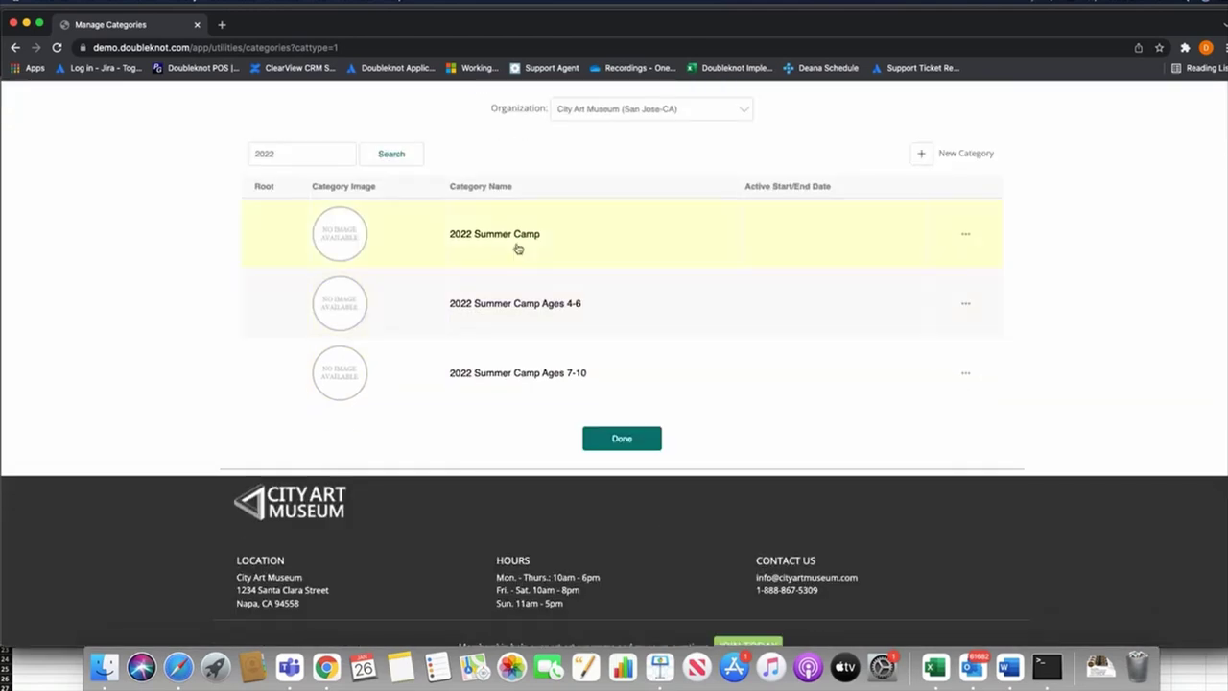
pyautogui.scroll(2, 522, 382)
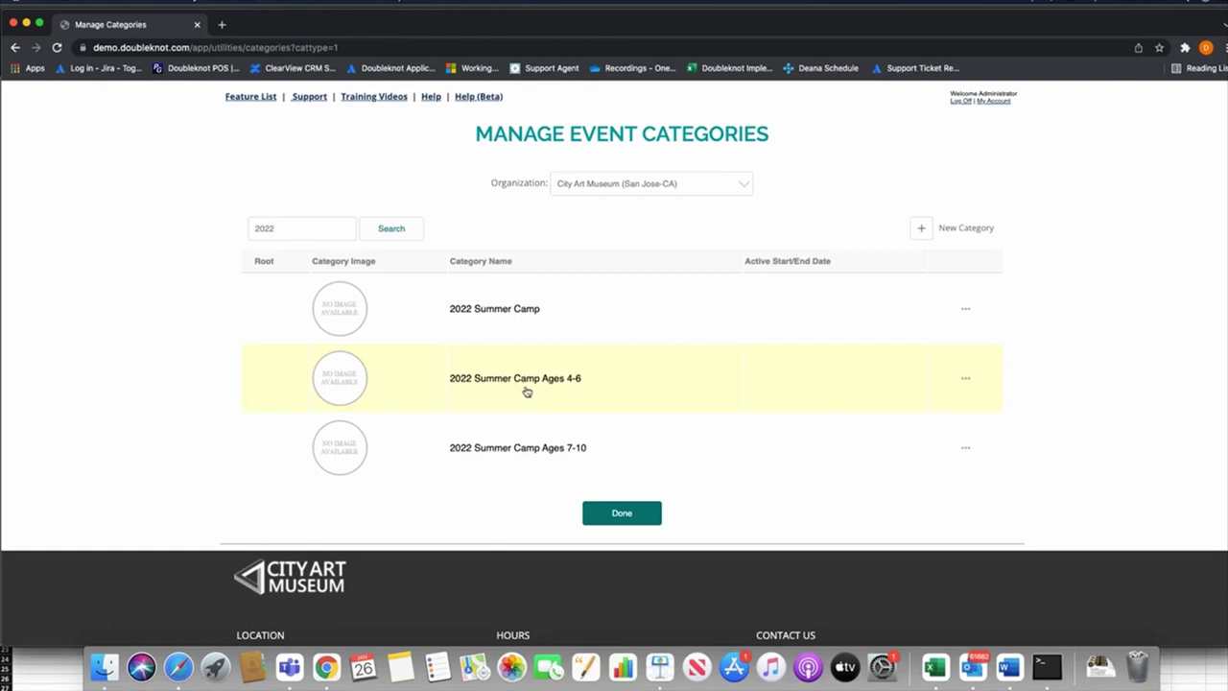
# Start a new event category, then cancel it without saving
pyautogui.click(969, 230)
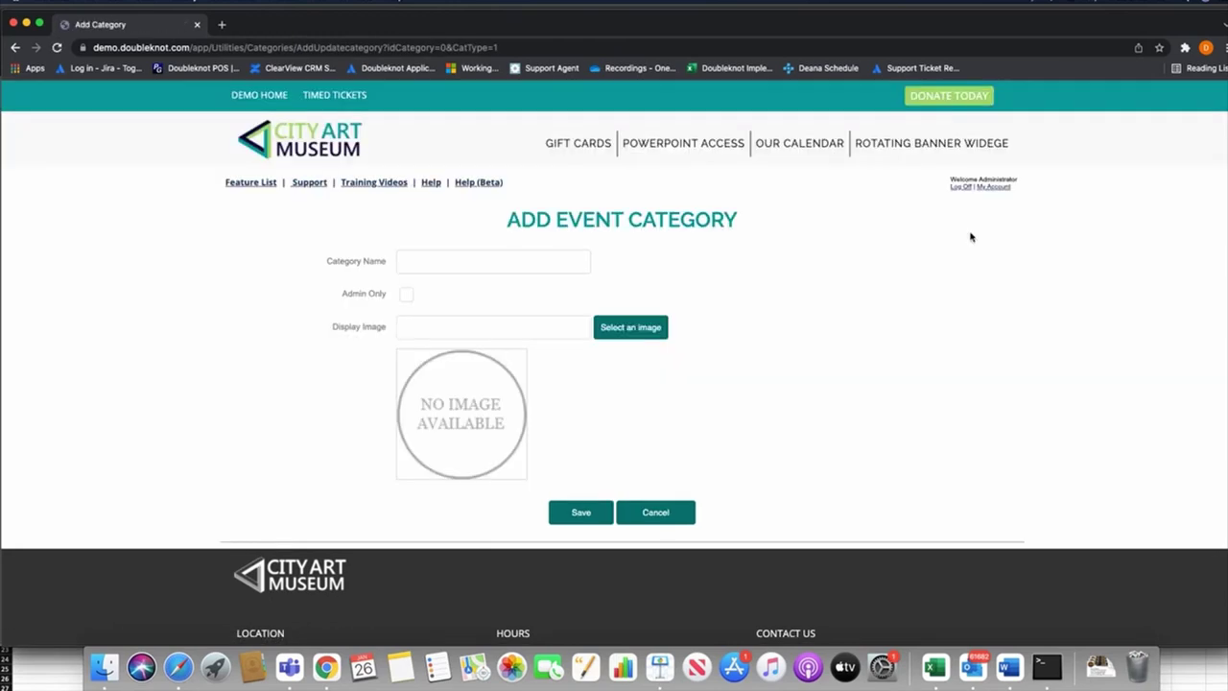
pyautogui.click(485, 255)
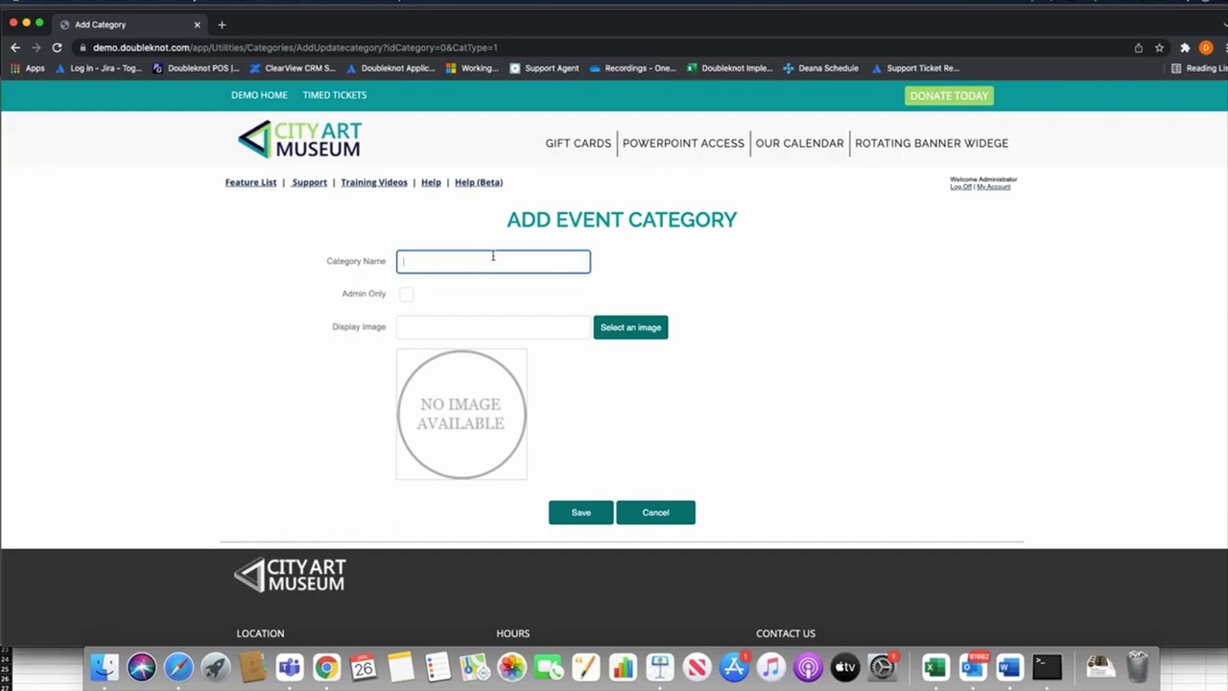
pyautogui.moveTo(388, 295); pyautogui.dragTo(339, 293)
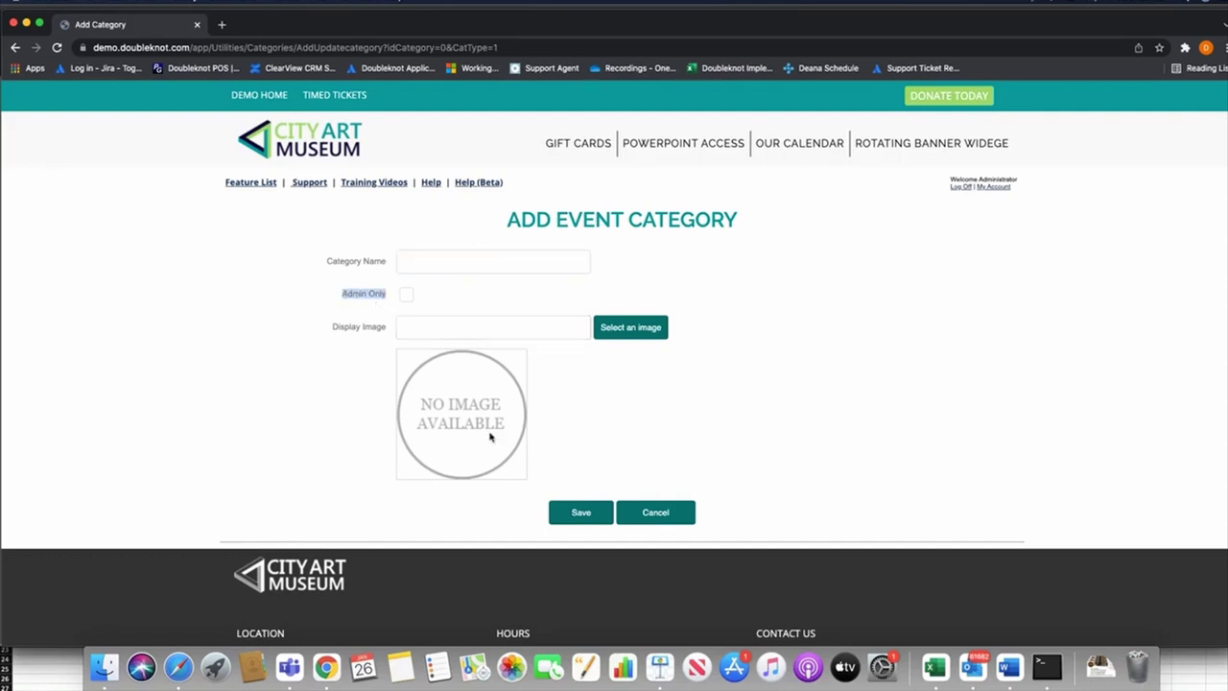
pyautogui.click(497, 300)
pyautogui.click(655, 511)
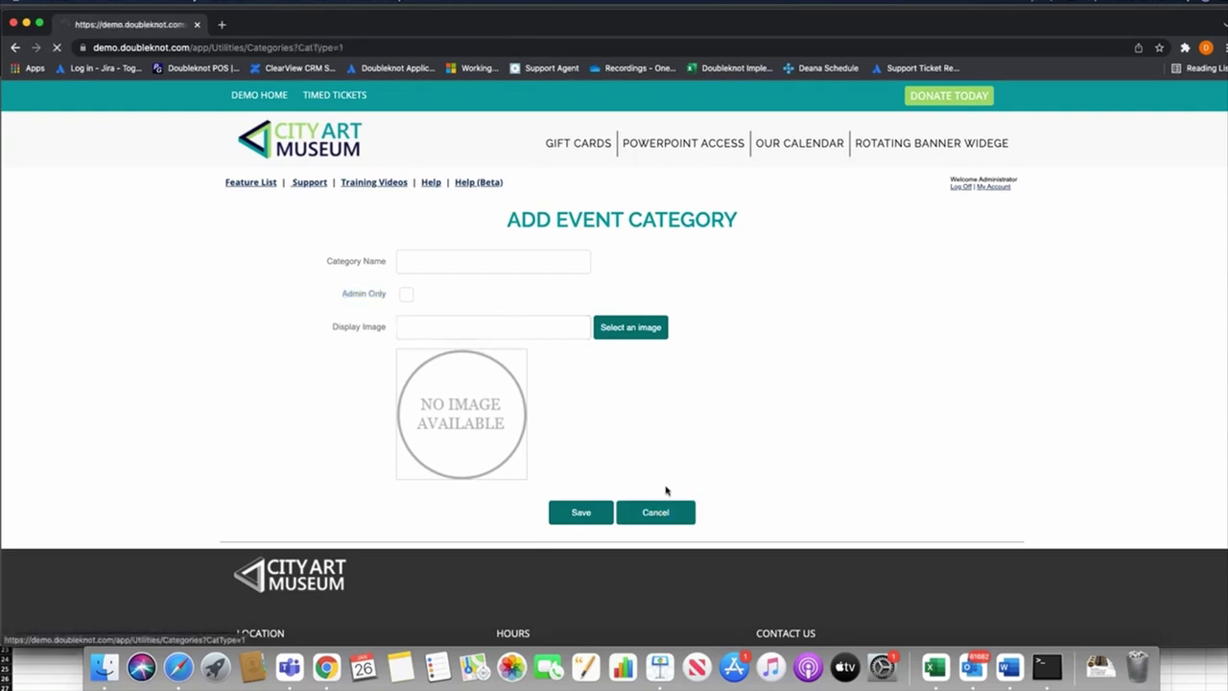
# Search categories for '2022' again, then finish with Done to return to Event Management
pyautogui.click(308, 316)
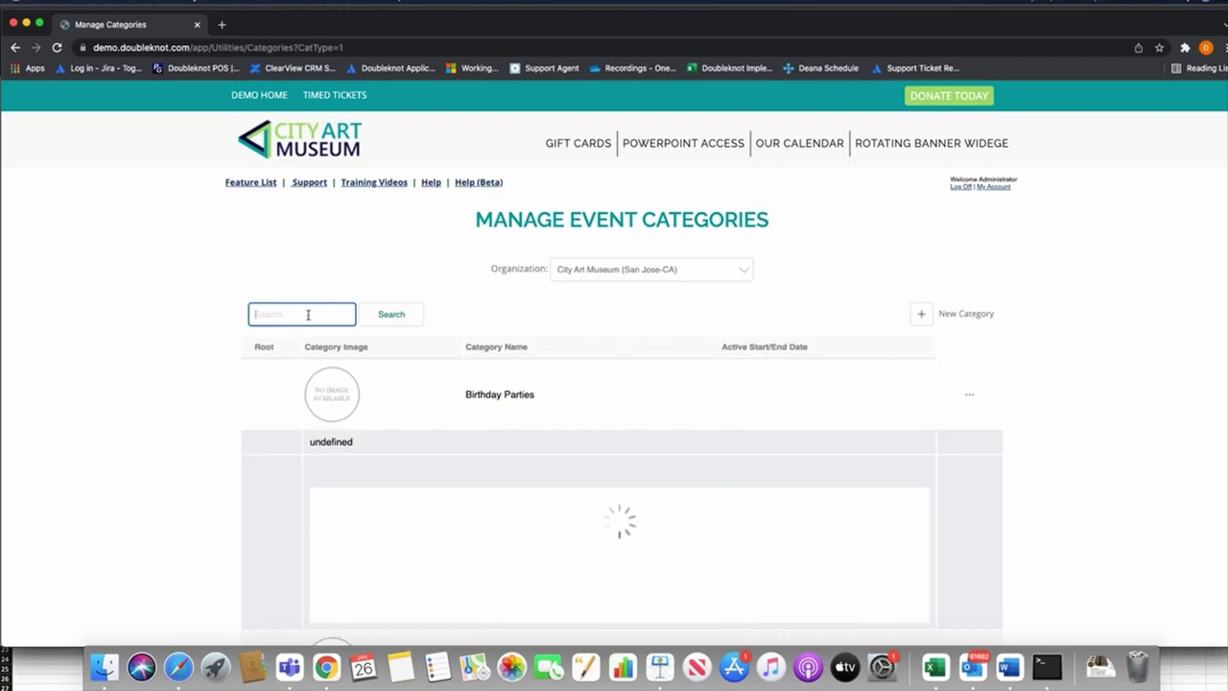
pyautogui.write('2022')
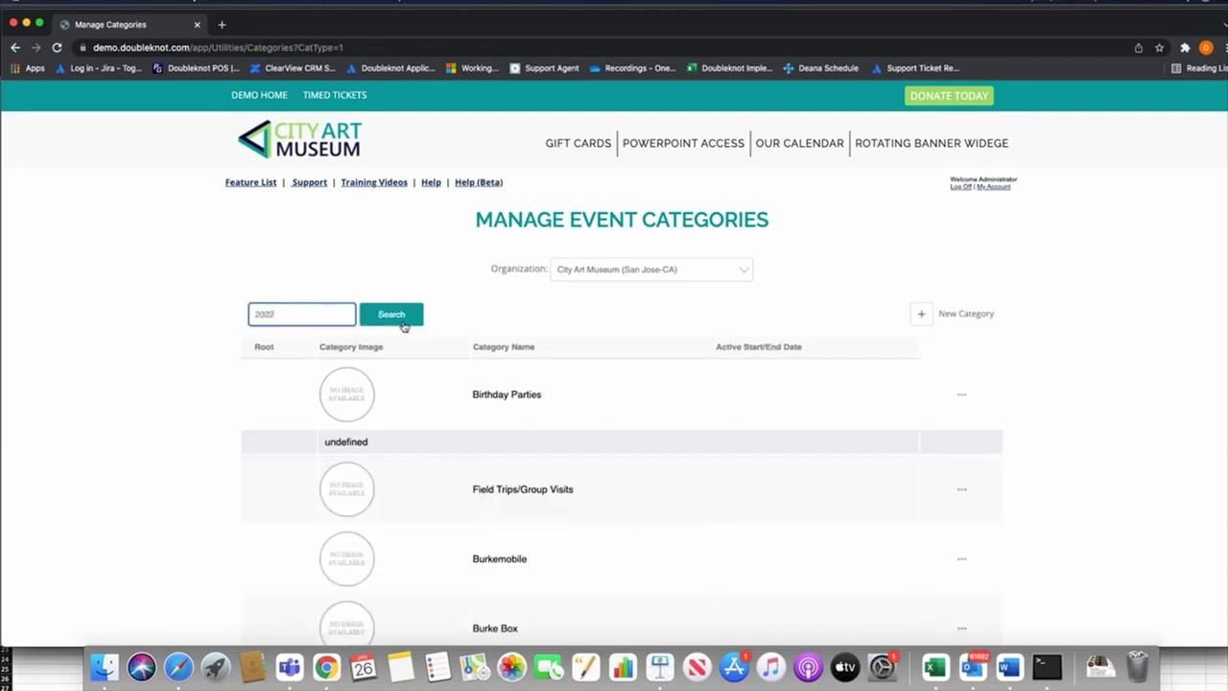
pyautogui.click(403, 325)
pyautogui.scroll(-3, 489, 369)
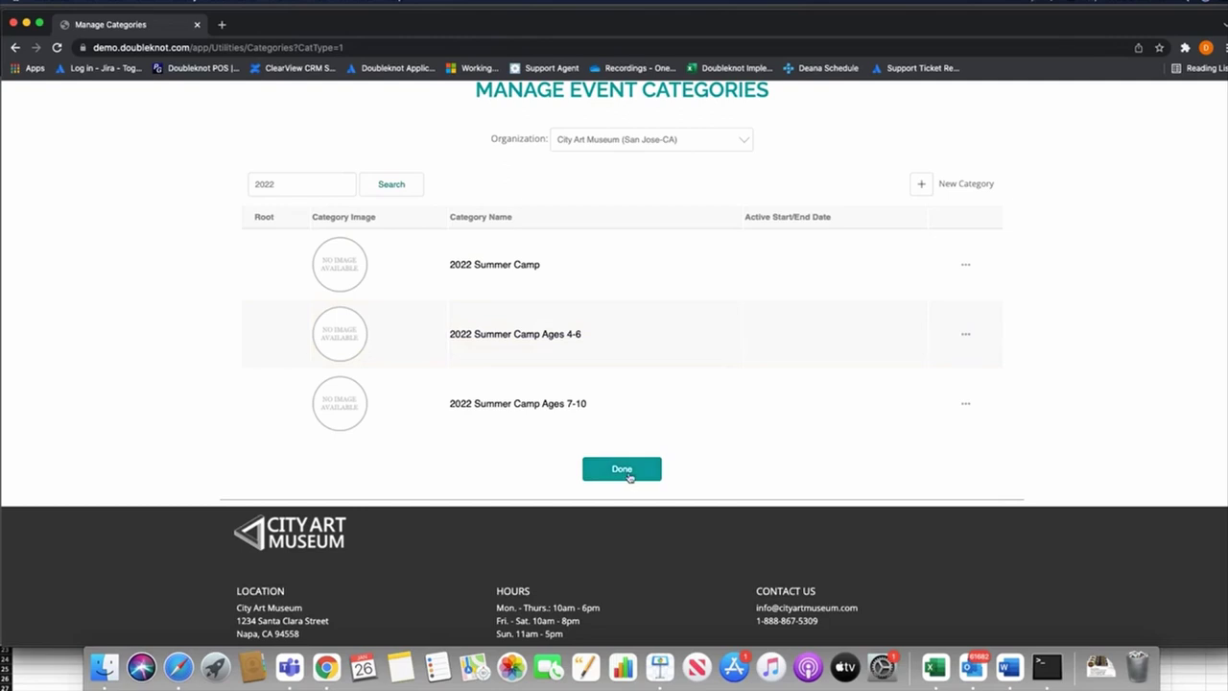
pyautogui.click(625, 471)
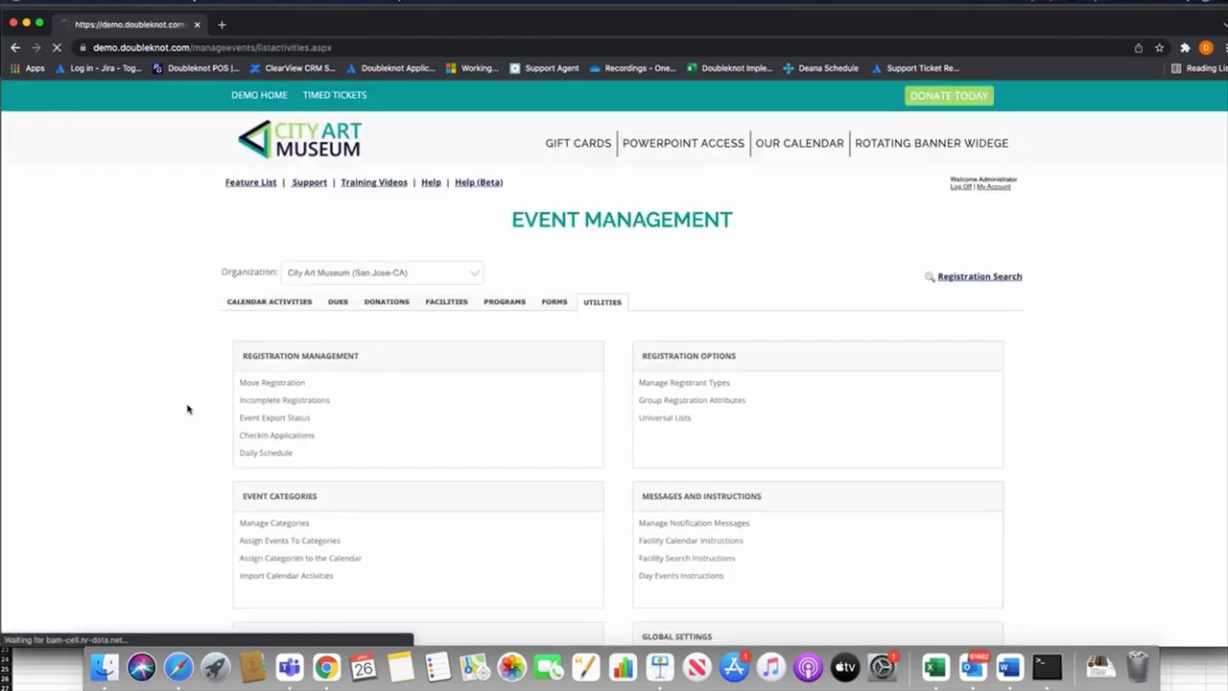
# List the six 2022 Summer Camp calendar activities, Art of Fun through Little Chef
pyautogui.click(269, 302)
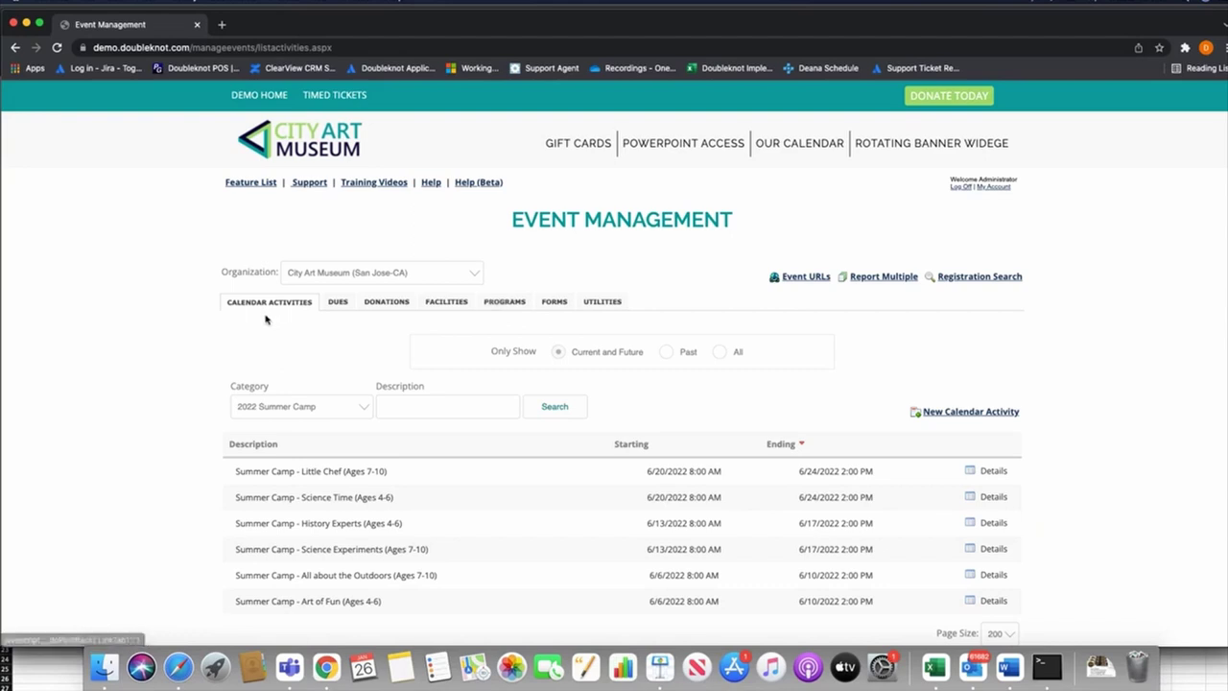
pyautogui.scroll(-3, 276, 321)
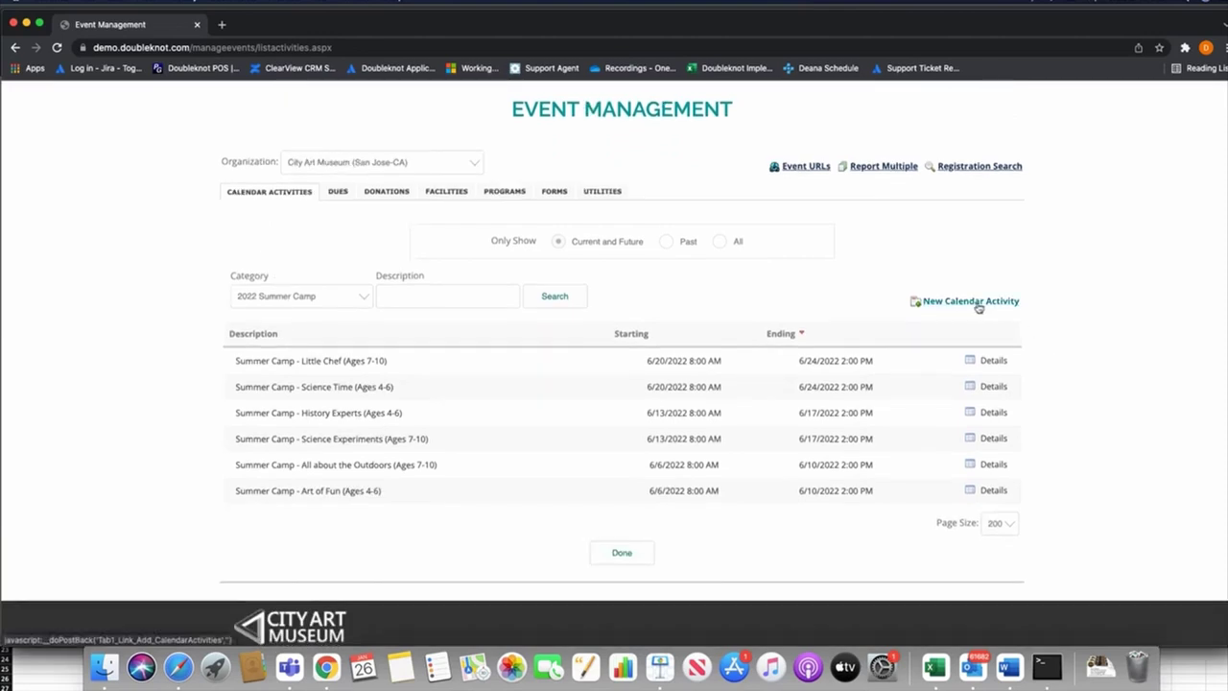
# Start a New Calendar Activity and place the cursor in its blank Description field
pyautogui.click(976, 305)
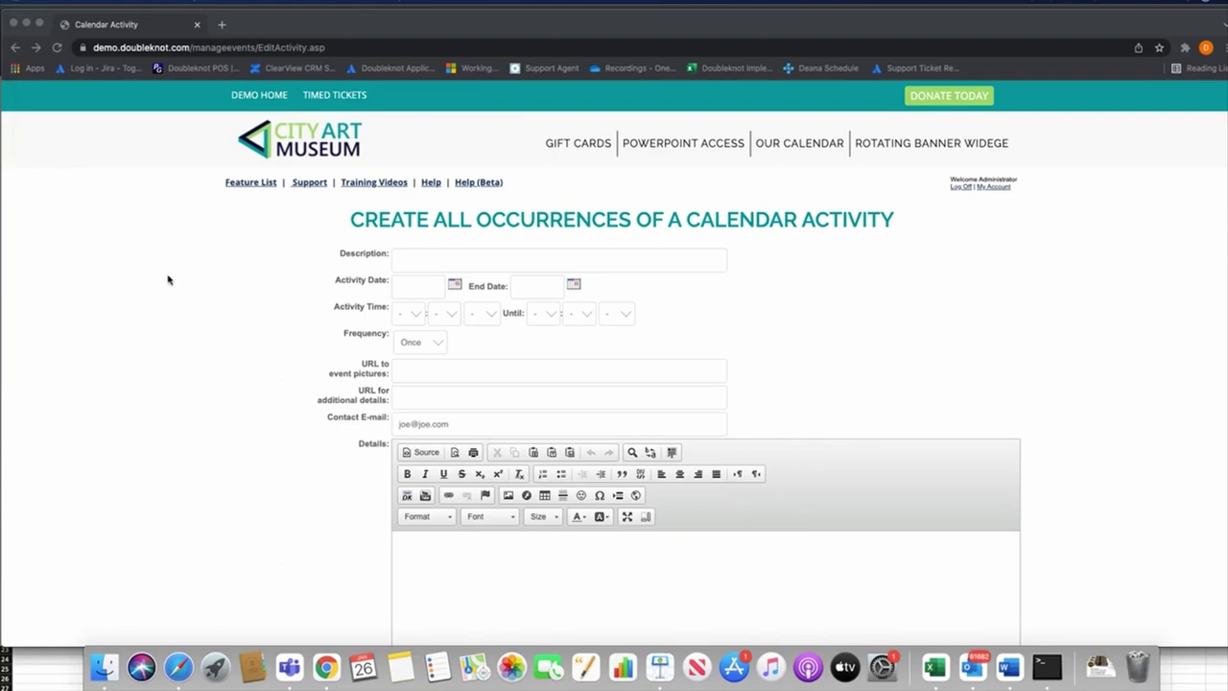
pyautogui.scroll(-2, 236, 311)
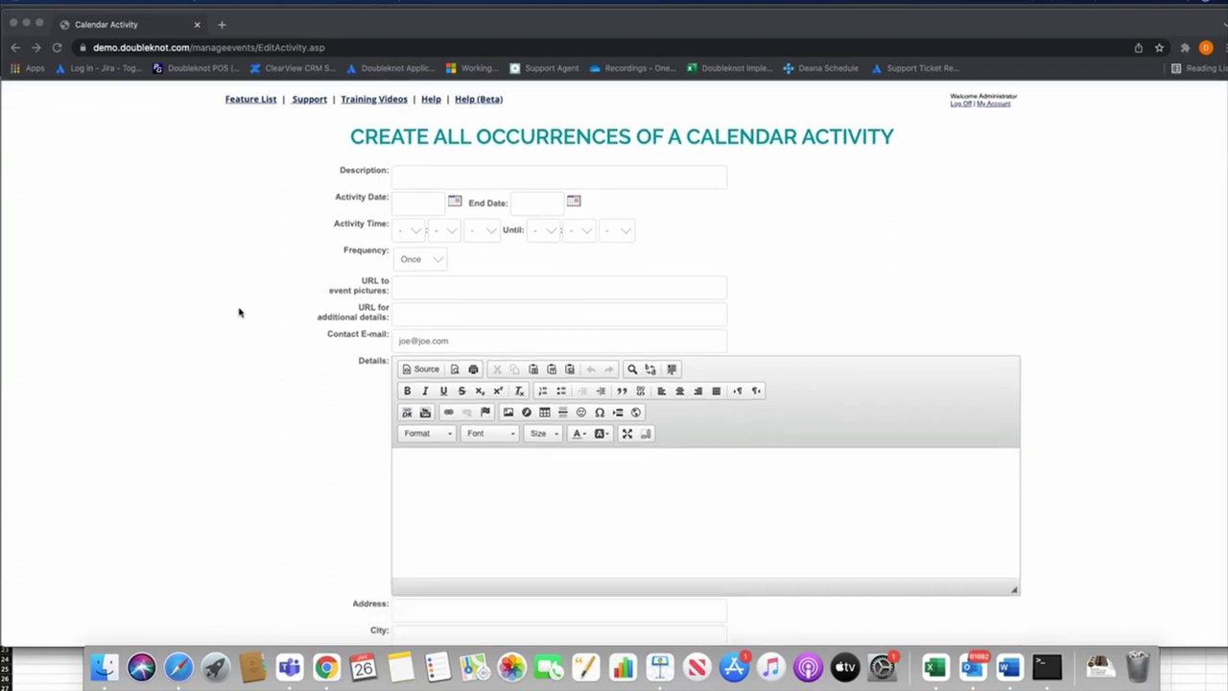
pyautogui.scroll(3, 239, 310)
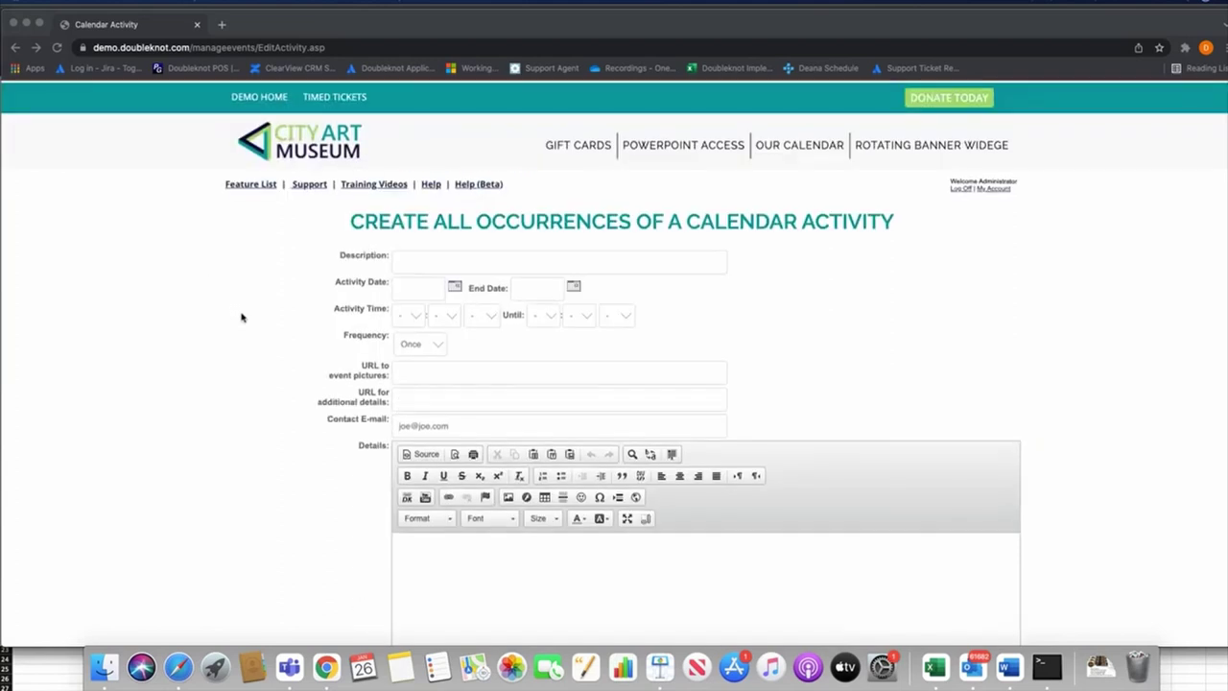
pyautogui.click(427, 259)
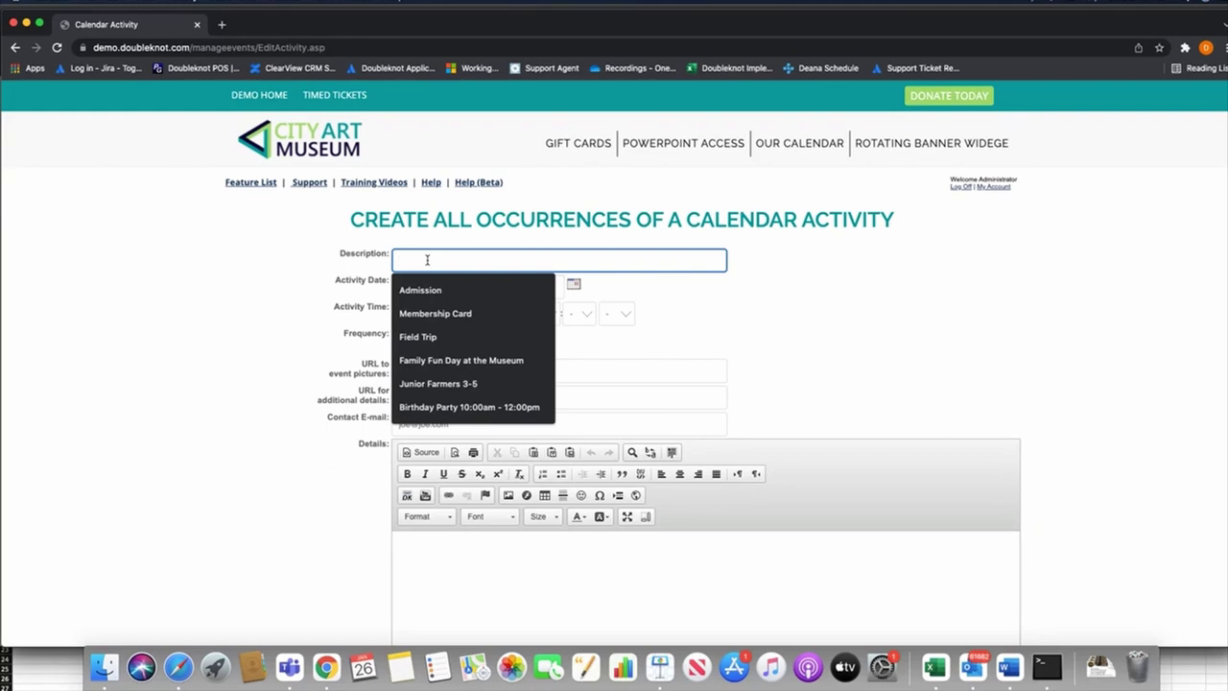
# Enter the description 'Summer Camp Week 1 (Ages 4-6)'
pyautogui.write('Sum')
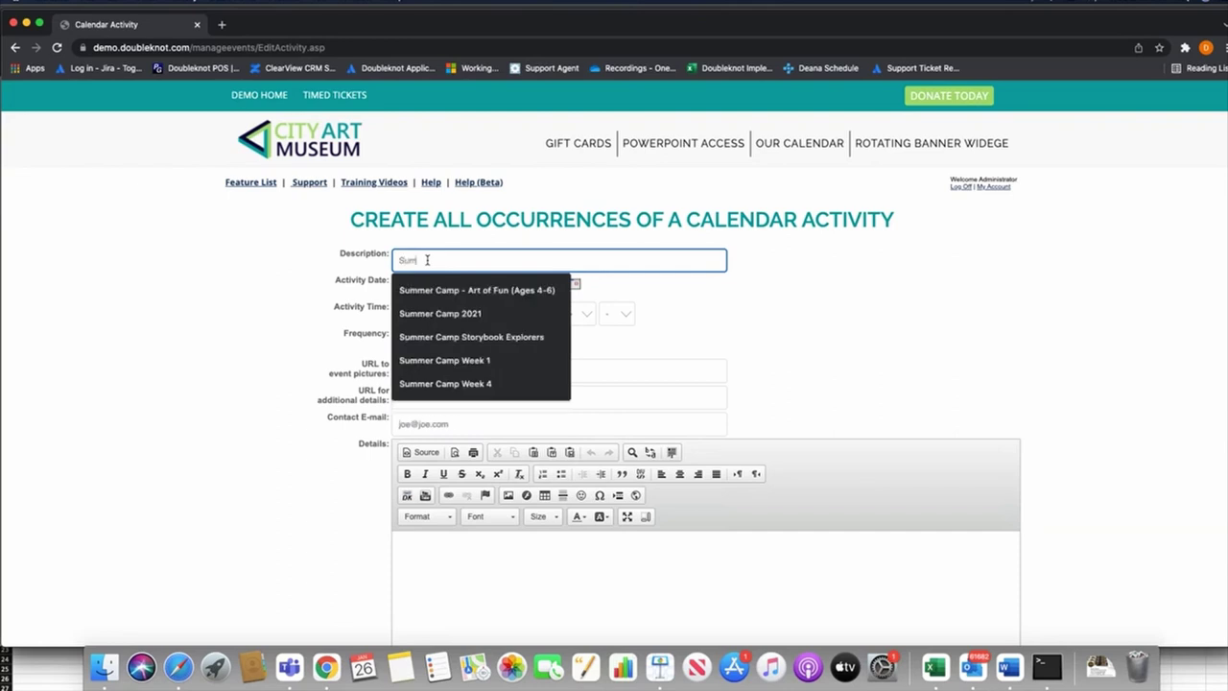
pyautogui.write('mer Camp Week 1 ')
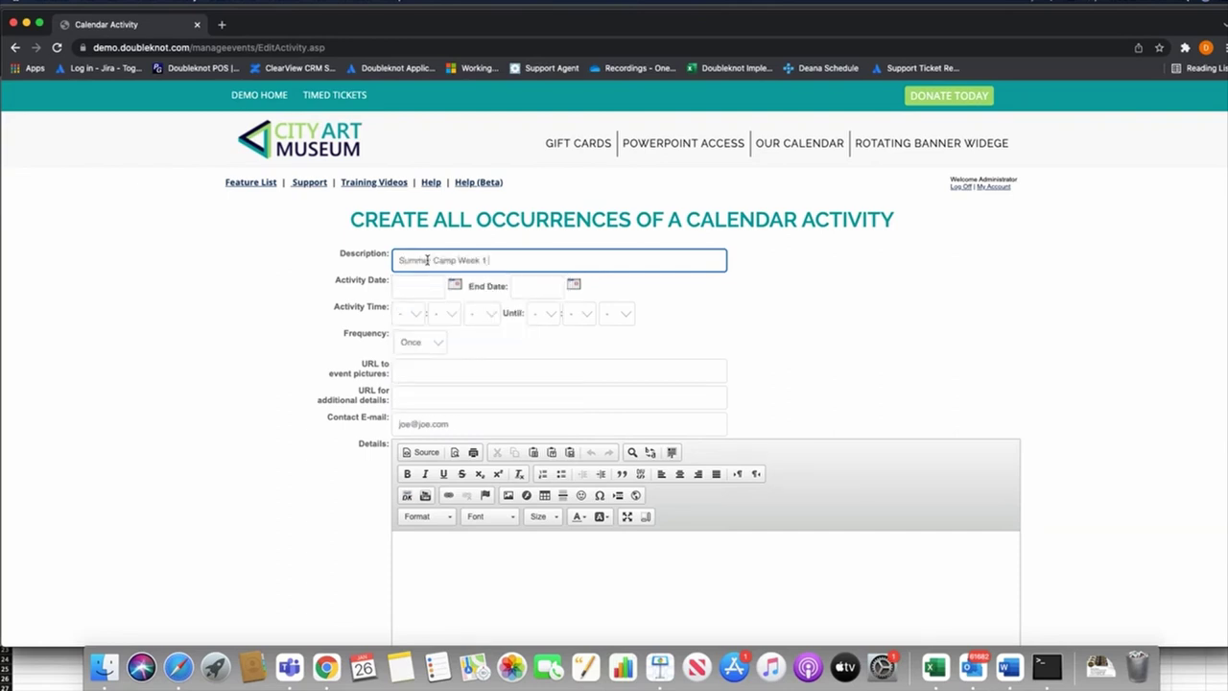
pyautogui.write('Ages')
pyautogui.press('BackSpace')
pyautogui.press('BackSpace')
pyautogui.press('BackSpace')
pyautogui.press('BackSpace')
pyautogui.press('BackSpace')
pyautogui.write('(Ages ')
pyautogui.write('4')
pyautogui.write('-8')
pyautogui.write(')')
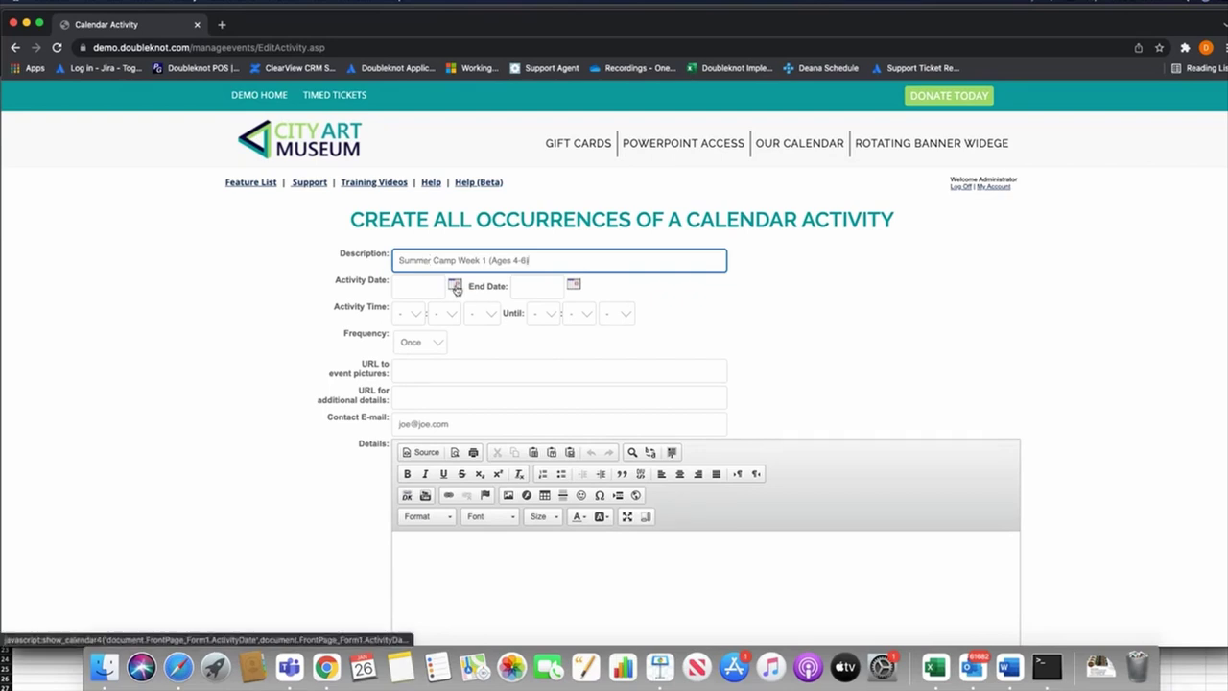
# Set the activity dates from 7/11/2022 to 7/15/2022 using the calendar pickers
pyautogui.click(454, 288)
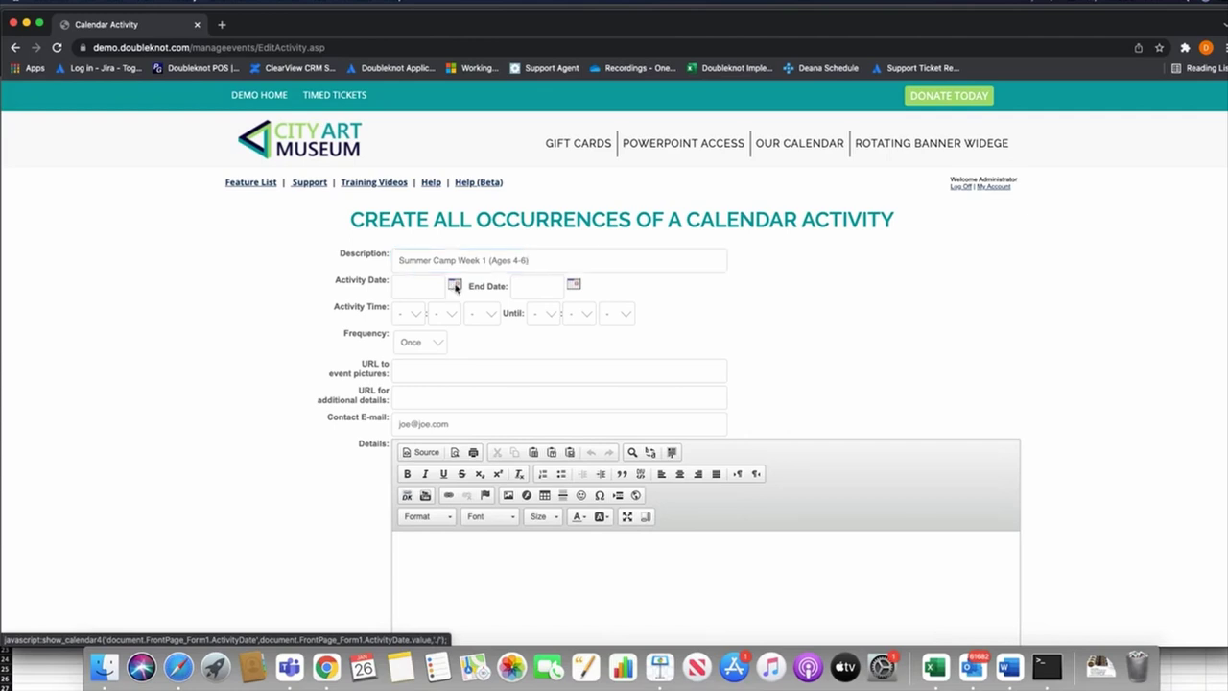
pyautogui.click(276, 166)
pyautogui.click(276, 166)
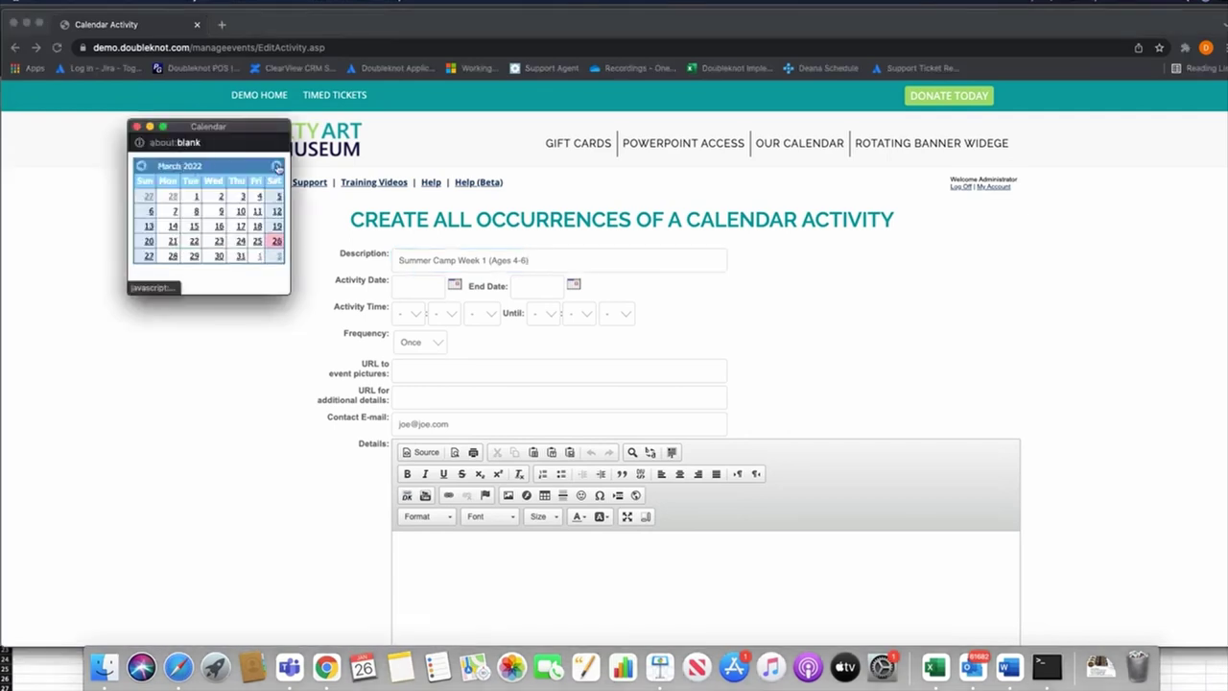
pyautogui.click(277, 166)
pyautogui.click(276, 166)
pyautogui.click(277, 167)
pyautogui.click(277, 167)
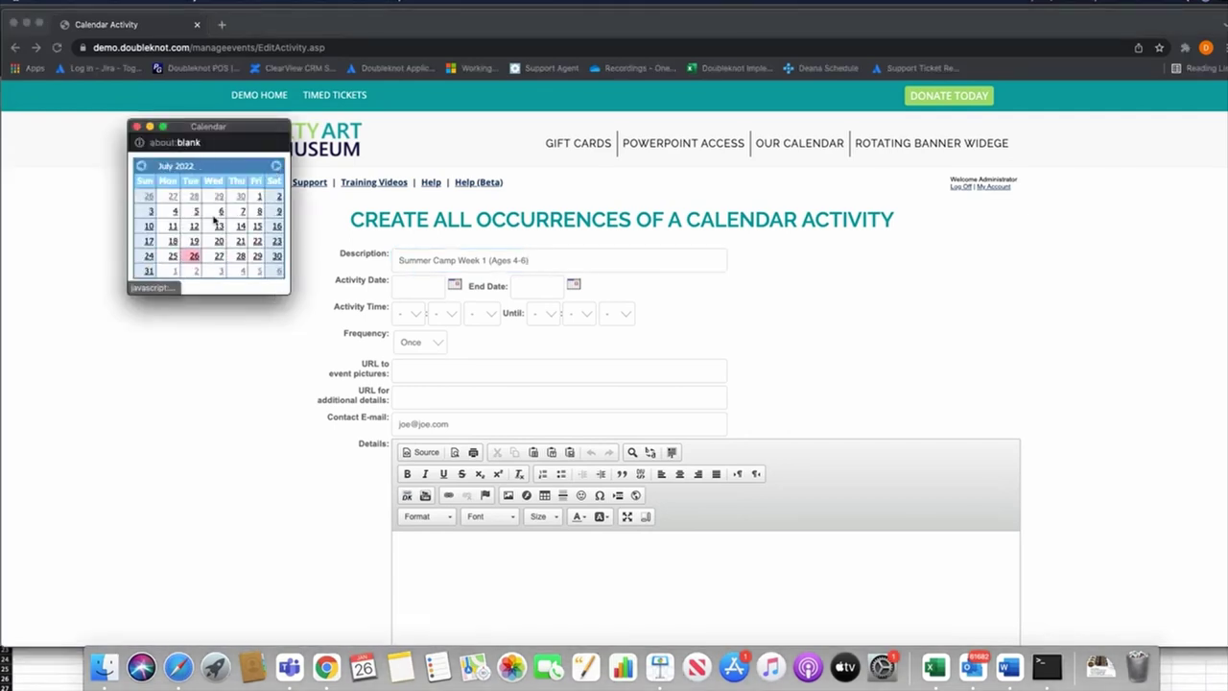
pyautogui.click(175, 227)
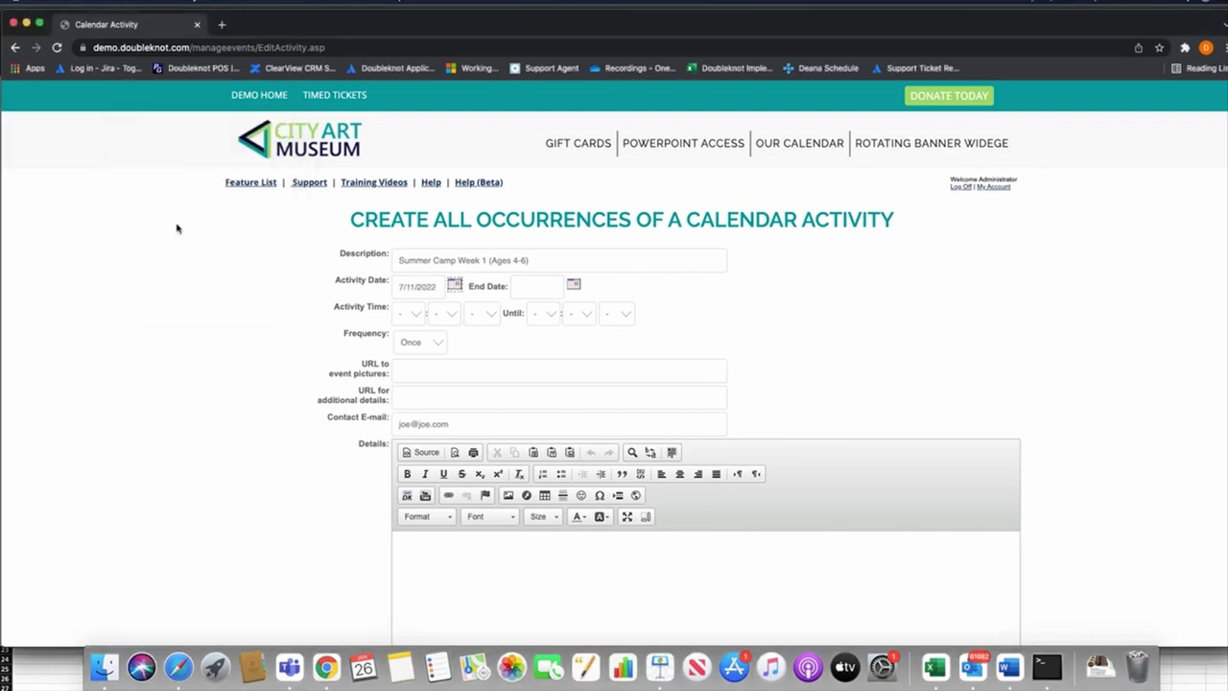
pyautogui.click(573, 284)
pyautogui.click(276, 166)
pyautogui.click(277, 166)
pyautogui.click(277, 166)
pyautogui.click(277, 166)
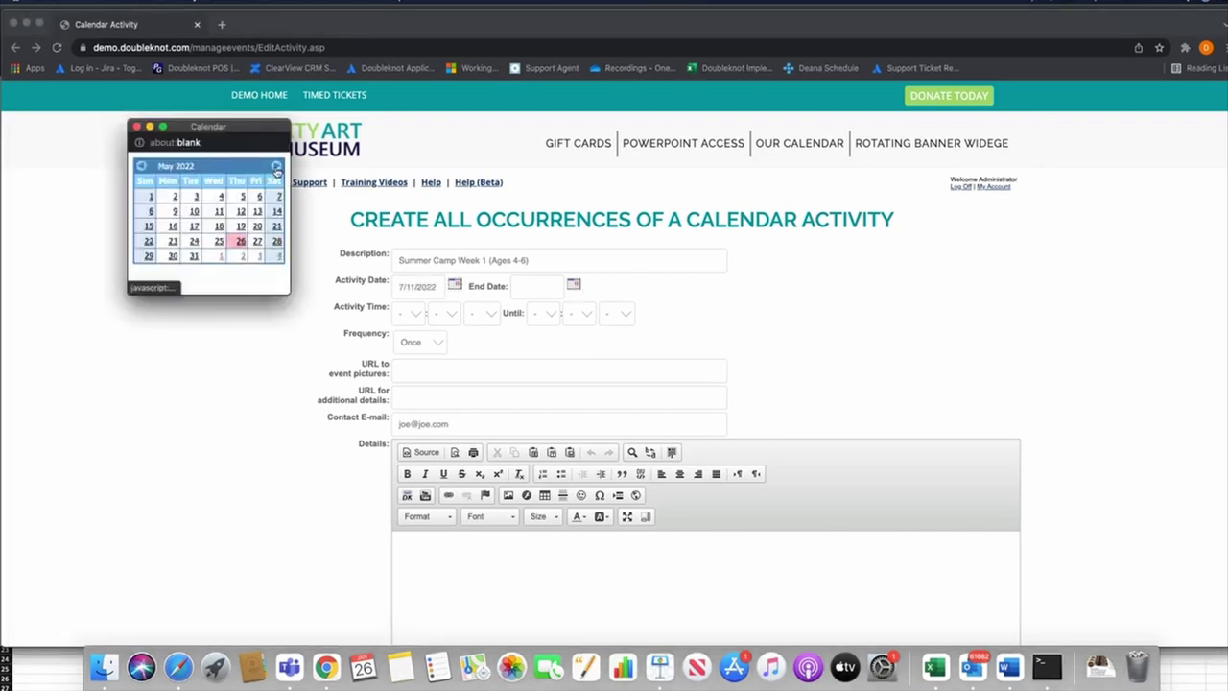
pyautogui.click(277, 166)
pyautogui.click(277, 166)
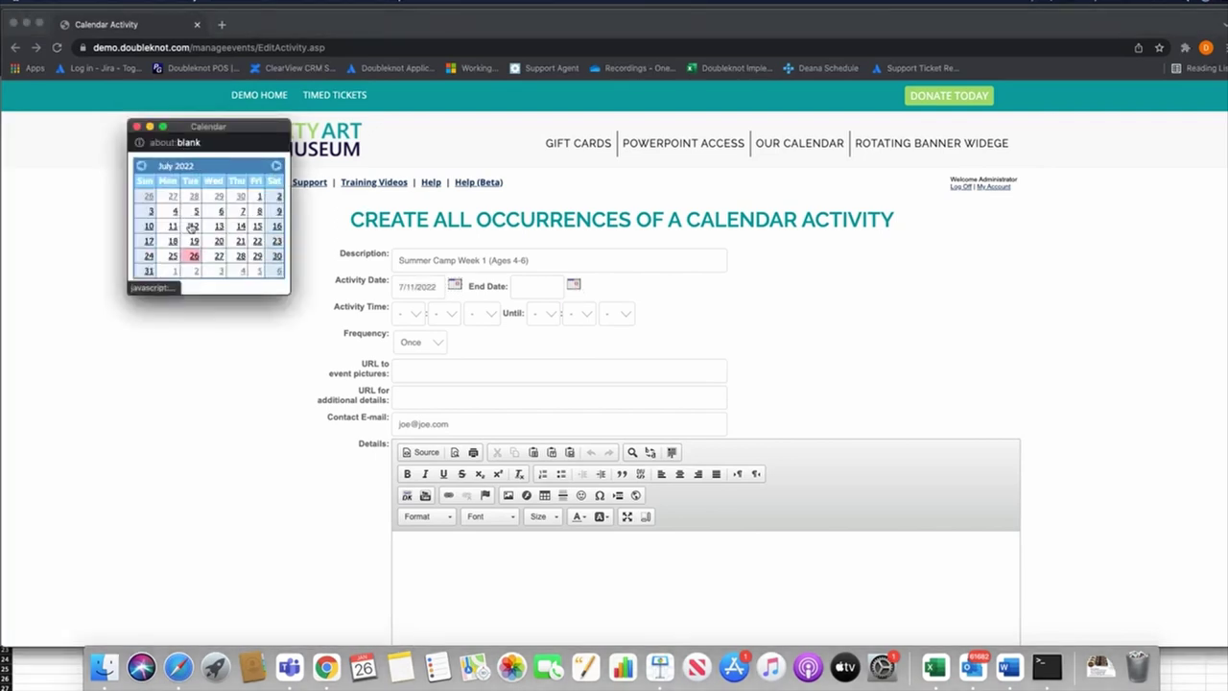
pyautogui.click(258, 227)
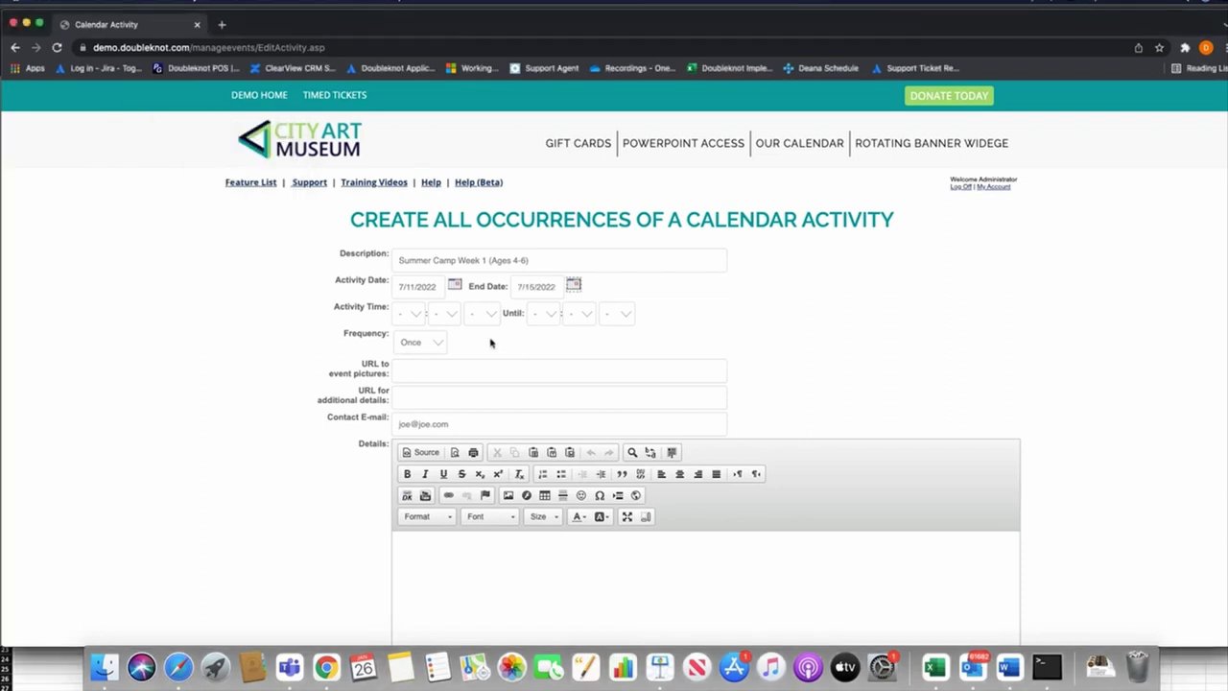
# Set the activity time to 8:00 AM until 3:00 PM
pyautogui.click(410, 313)
pyautogui.click(420, 405)
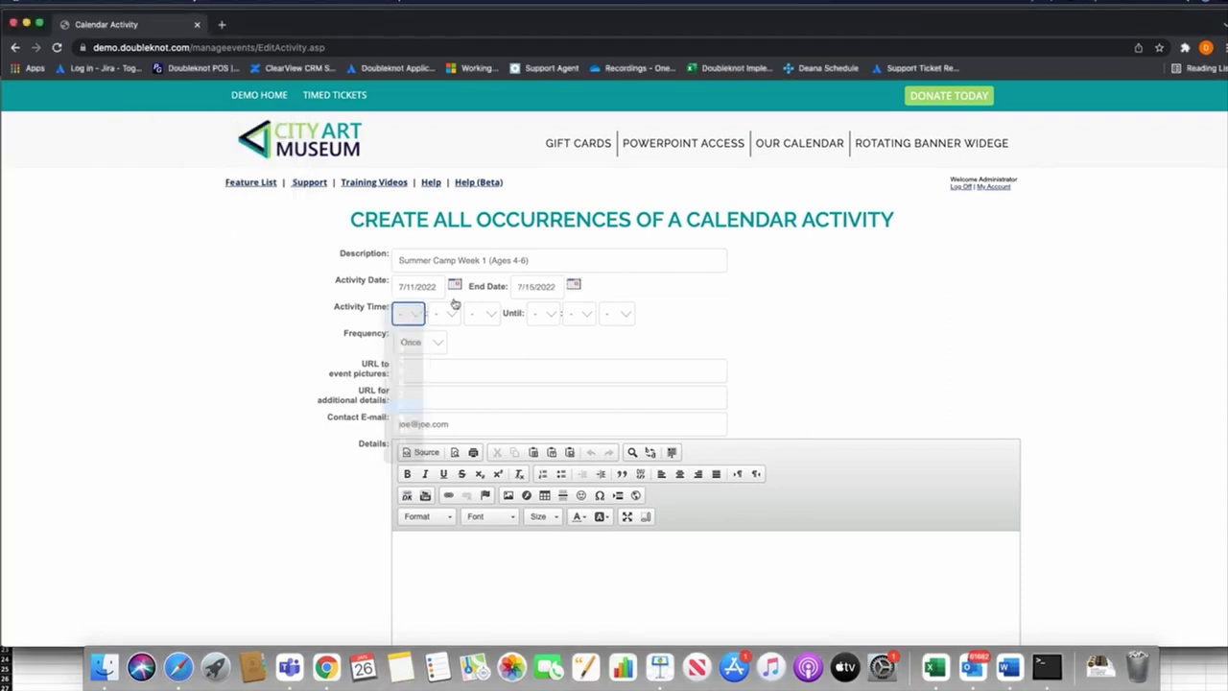
pyautogui.click(444, 313)
pyautogui.click(442, 326)
pyautogui.click(485, 319)
pyautogui.click(475, 326)
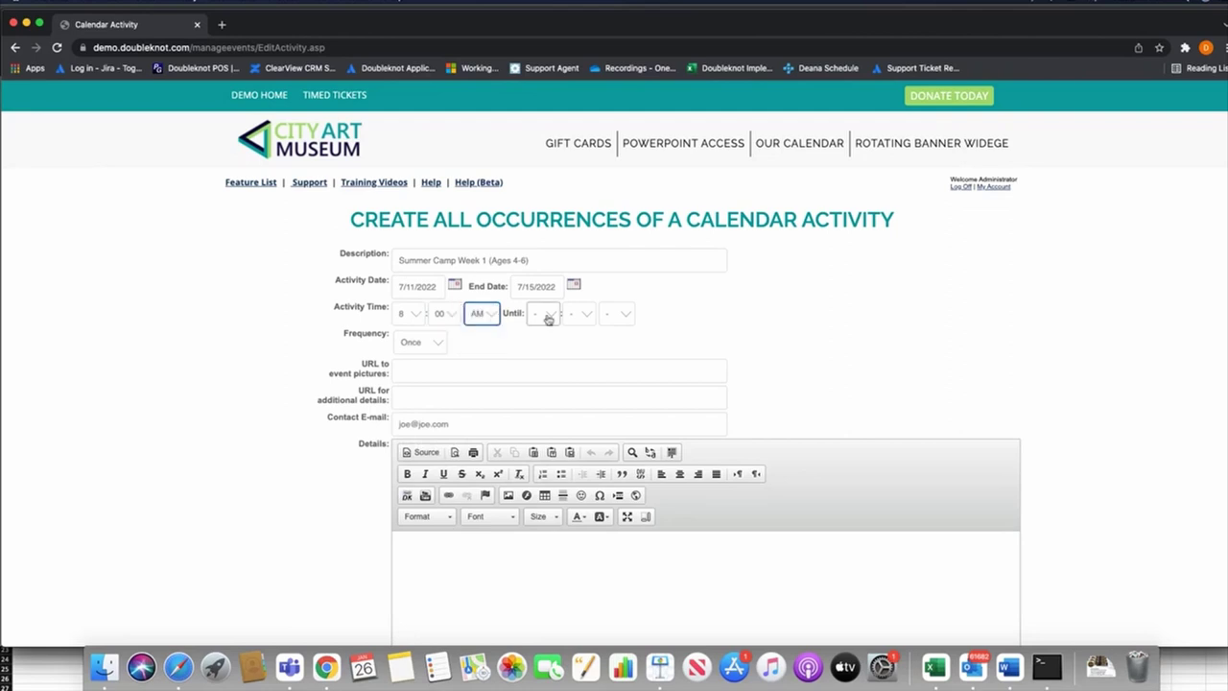
pyautogui.click(548, 320)
pyautogui.click(539, 349)
pyautogui.click(577, 314)
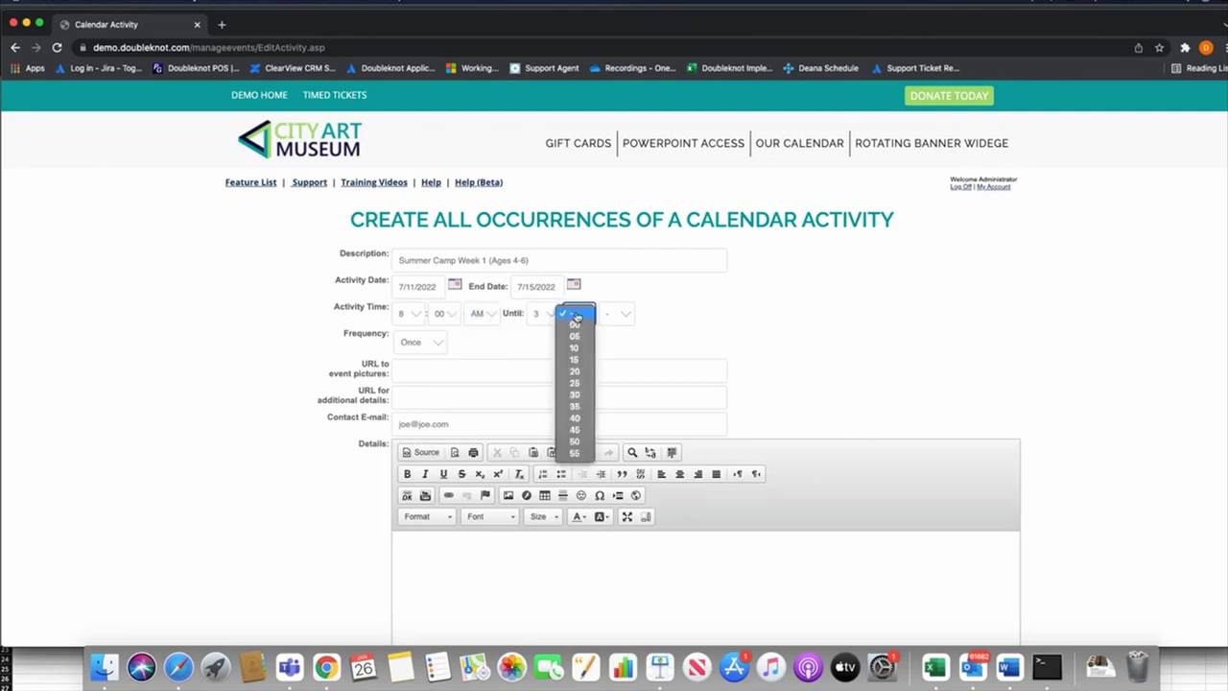
pyautogui.click(577, 326)
pyautogui.click(614, 314)
pyautogui.click(621, 338)
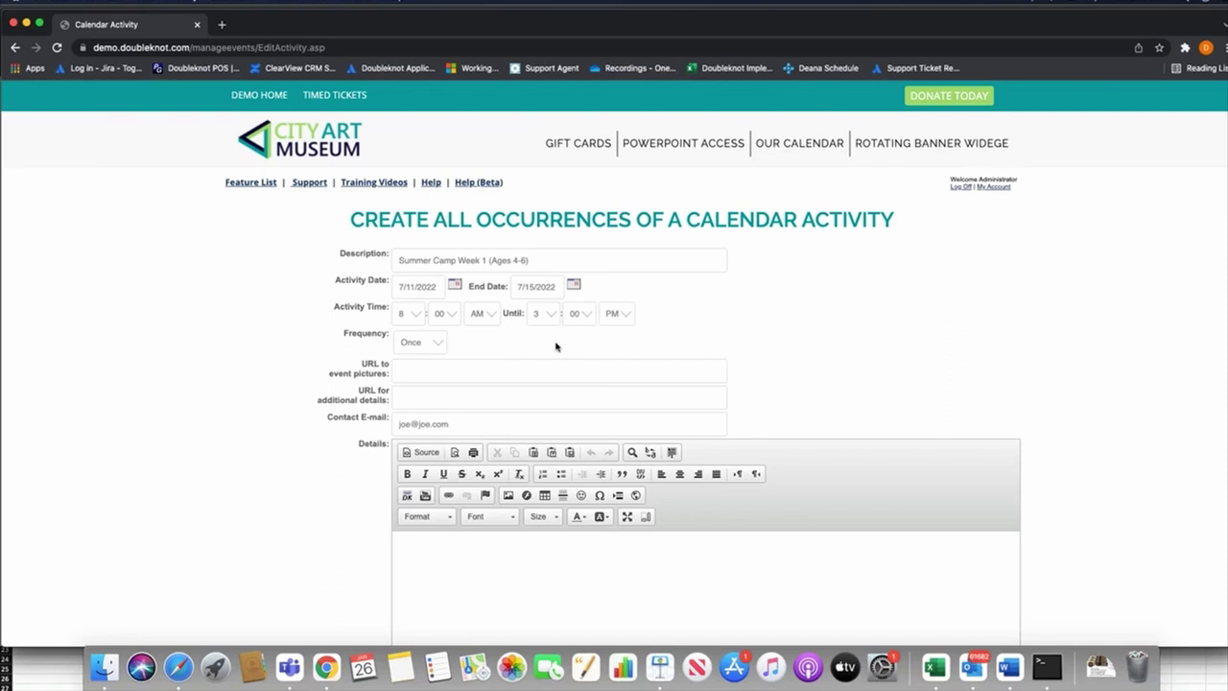
pyautogui.click(407, 287)
# Bring up the Frequency options: Once, Daily, Weekly, Monthly and Custom
pyautogui.click(529, 286)
pyautogui.click(414, 293)
pyautogui.click(527, 286)
pyautogui.click(411, 286)
pyautogui.click(538, 288)
pyautogui.moveTo(348, 331); pyautogui.dragTo(383, 330)
pyautogui.click(436, 345)
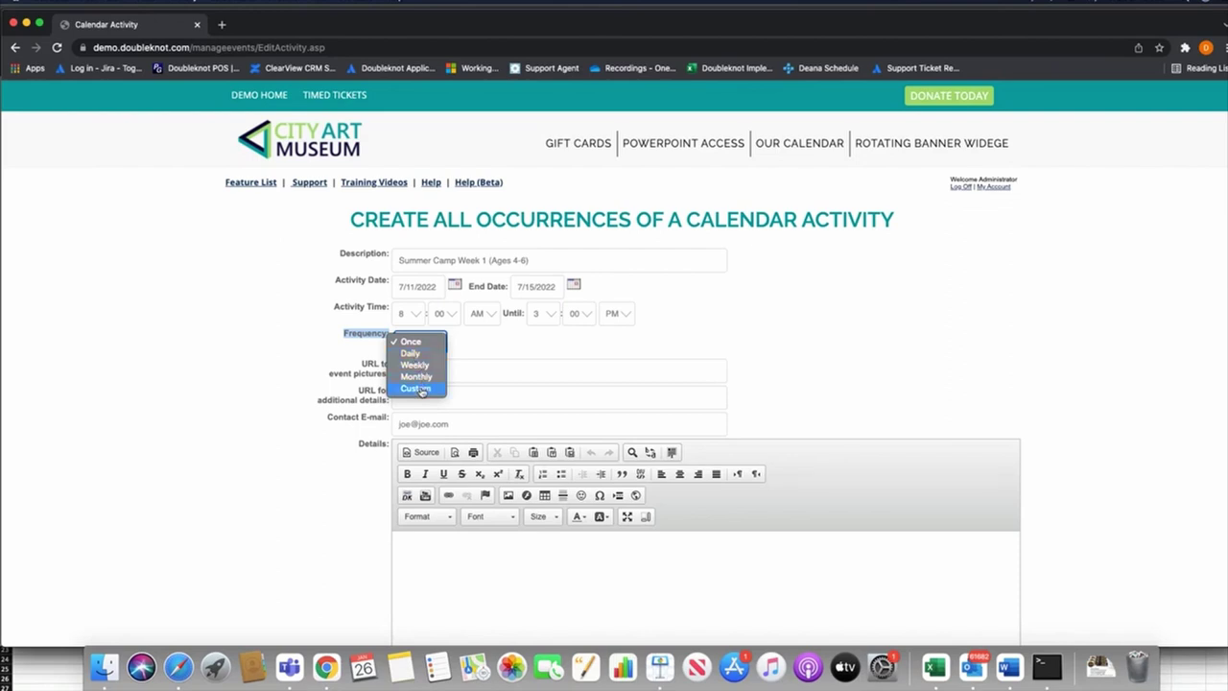
# Switch Frequency to Custom, add a first instance row, and set the end date to July 11
pyautogui.click(420, 390)
pyautogui.click(480, 344)
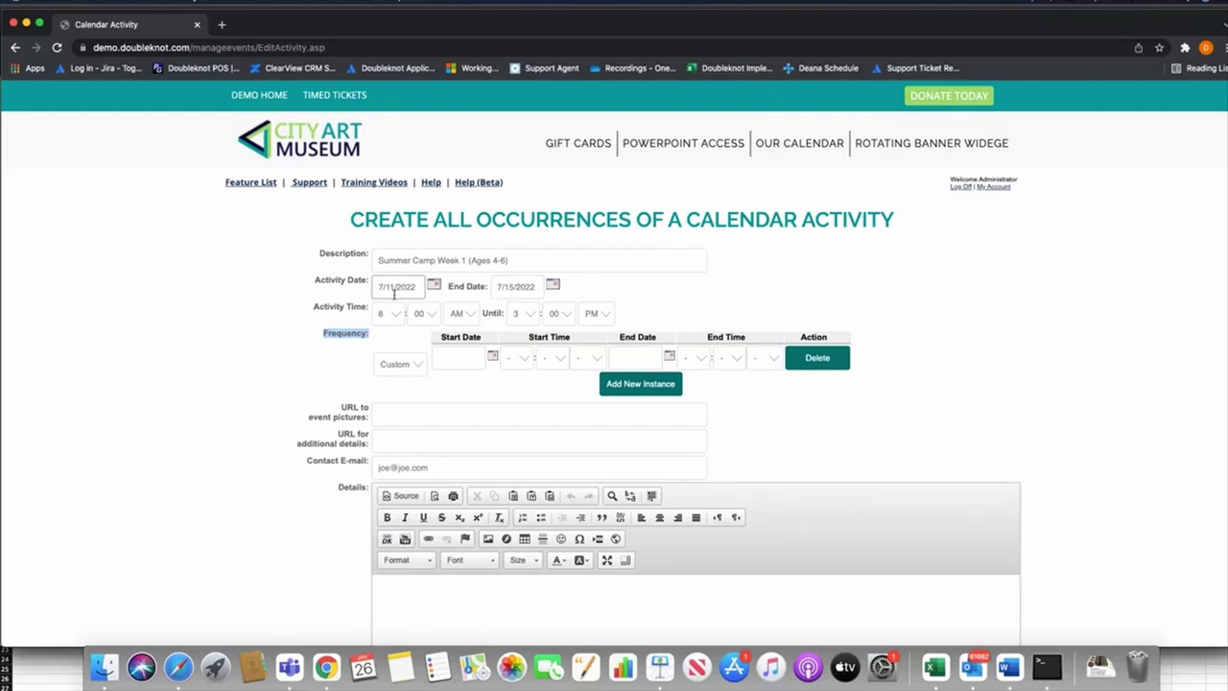
pyautogui.click(552, 287)
pyautogui.click(176, 233)
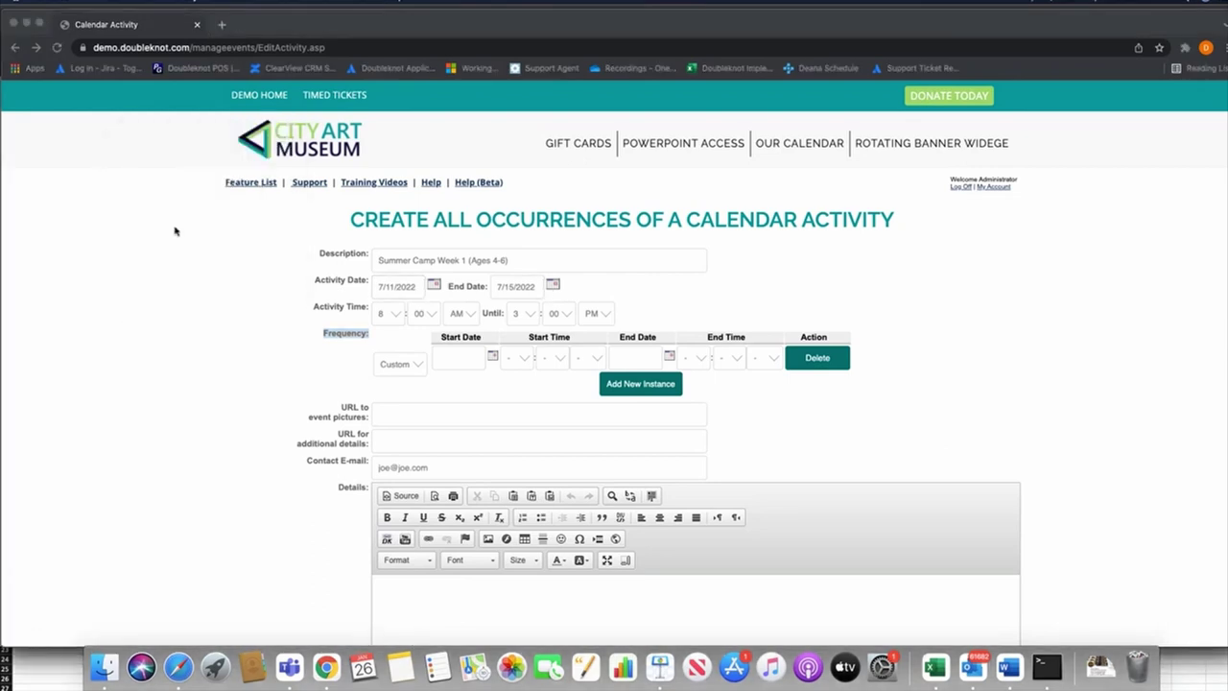
# Set the first instance's start to 7/13/2022 at 8:00 PM
pyautogui.click(458, 356)
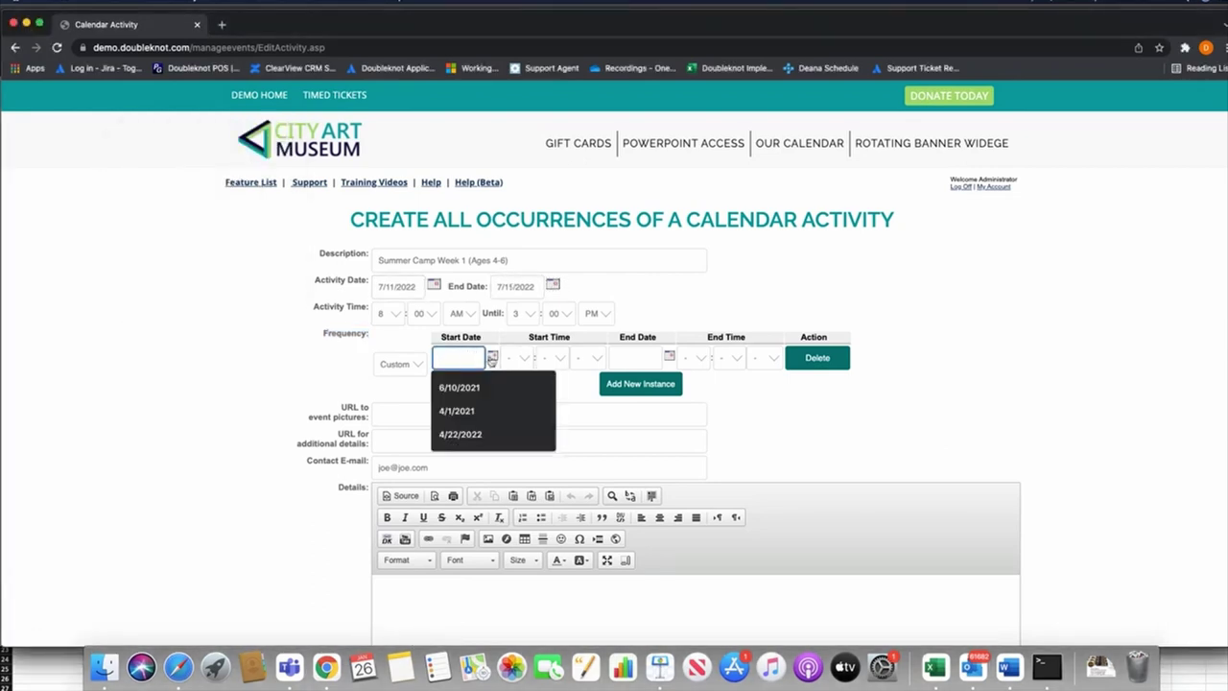
pyautogui.click(494, 358)
pyautogui.click(276, 167)
pyautogui.click(276, 167)
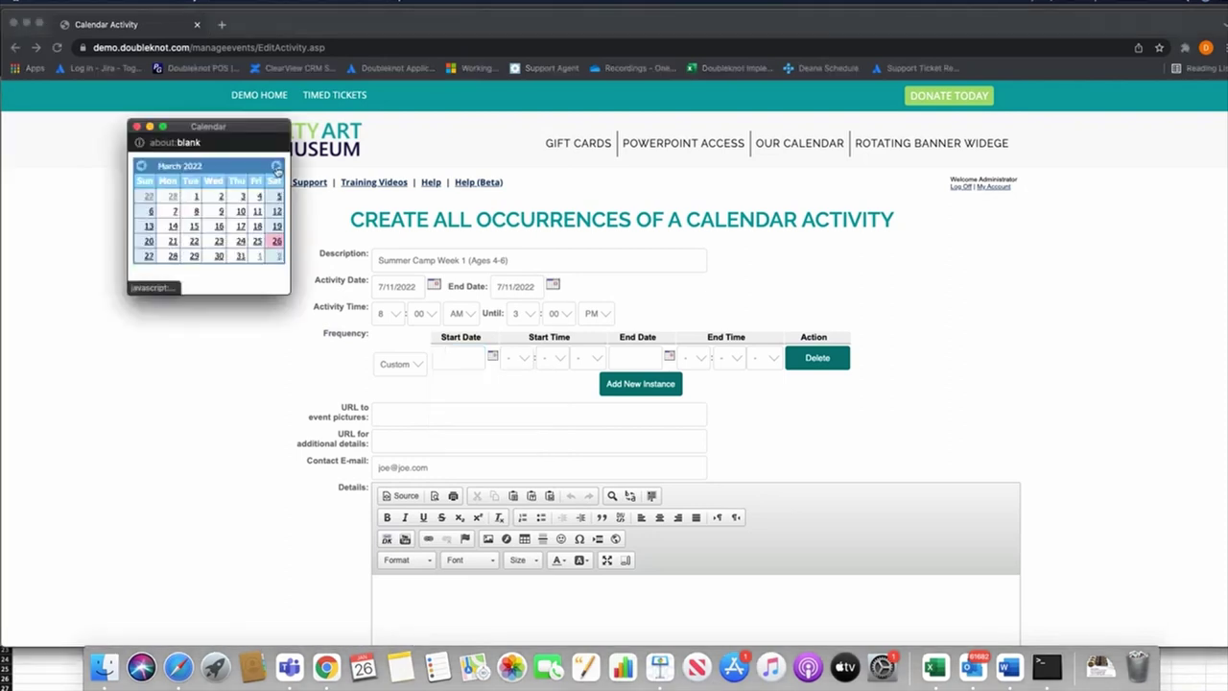
pyautogui.click(276, 167)
pyautogui.click(276, 167)
pyautogui.click(277, 167)
pyautogui.click(276, 167)
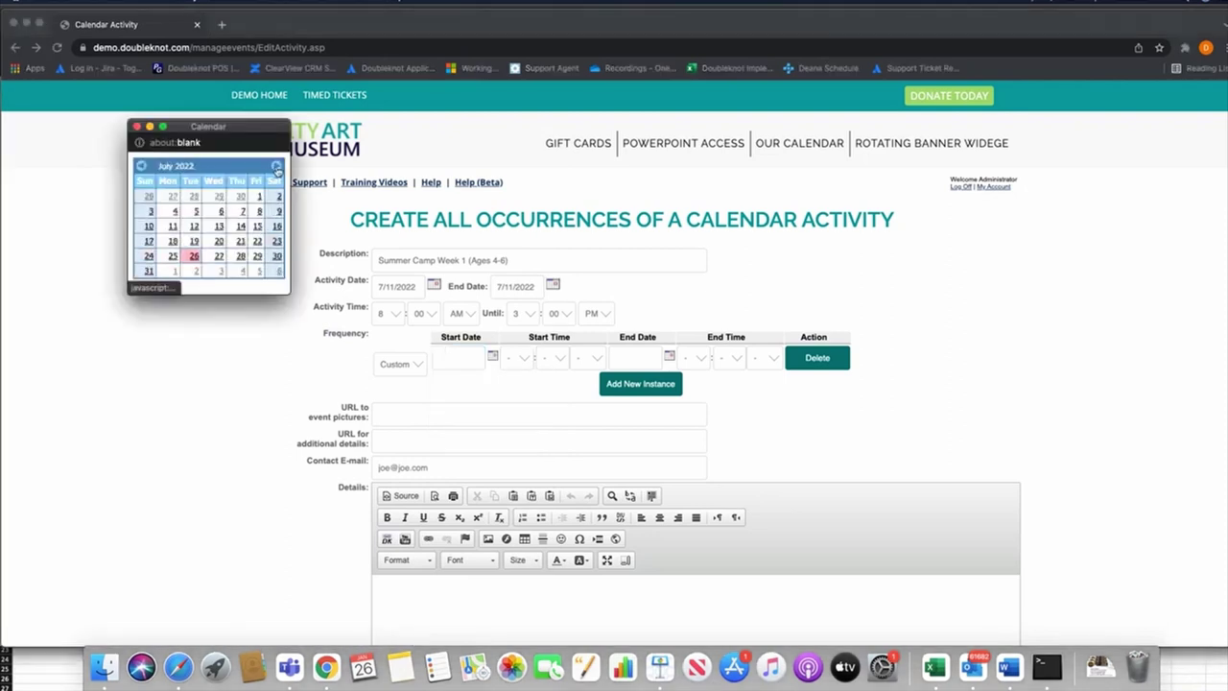
pyautogui.click(220, 227)
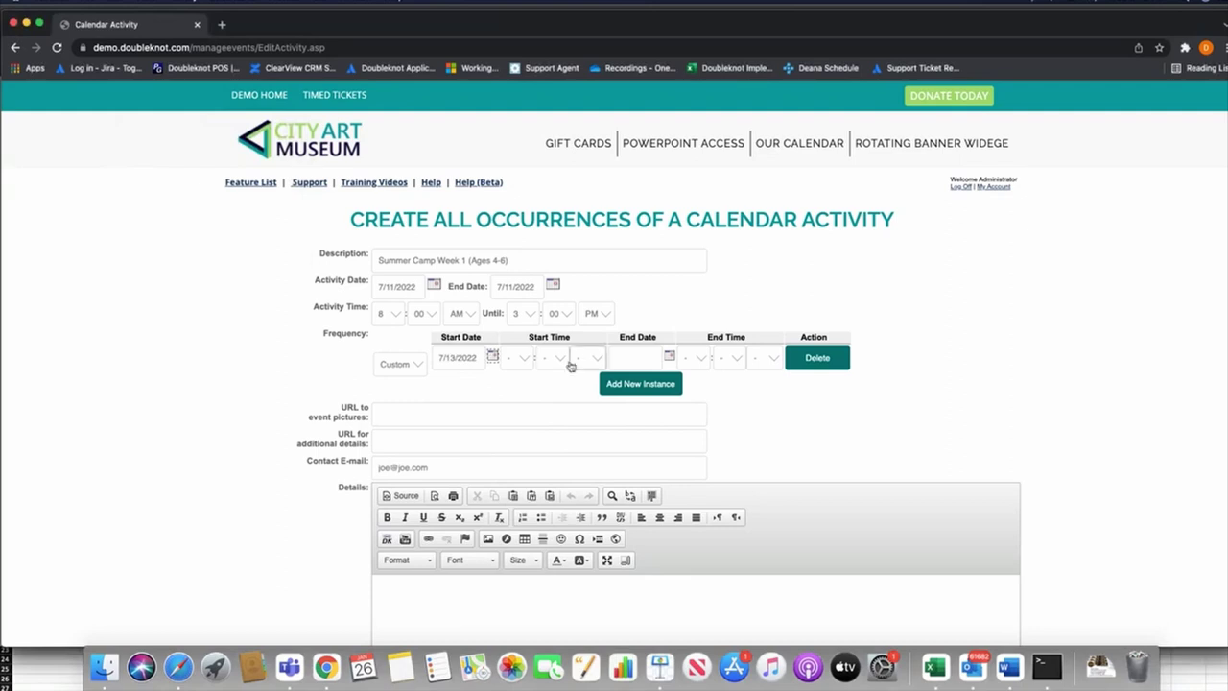
pyautogui.click(523, 358)
pyautogui.click(510, 450)
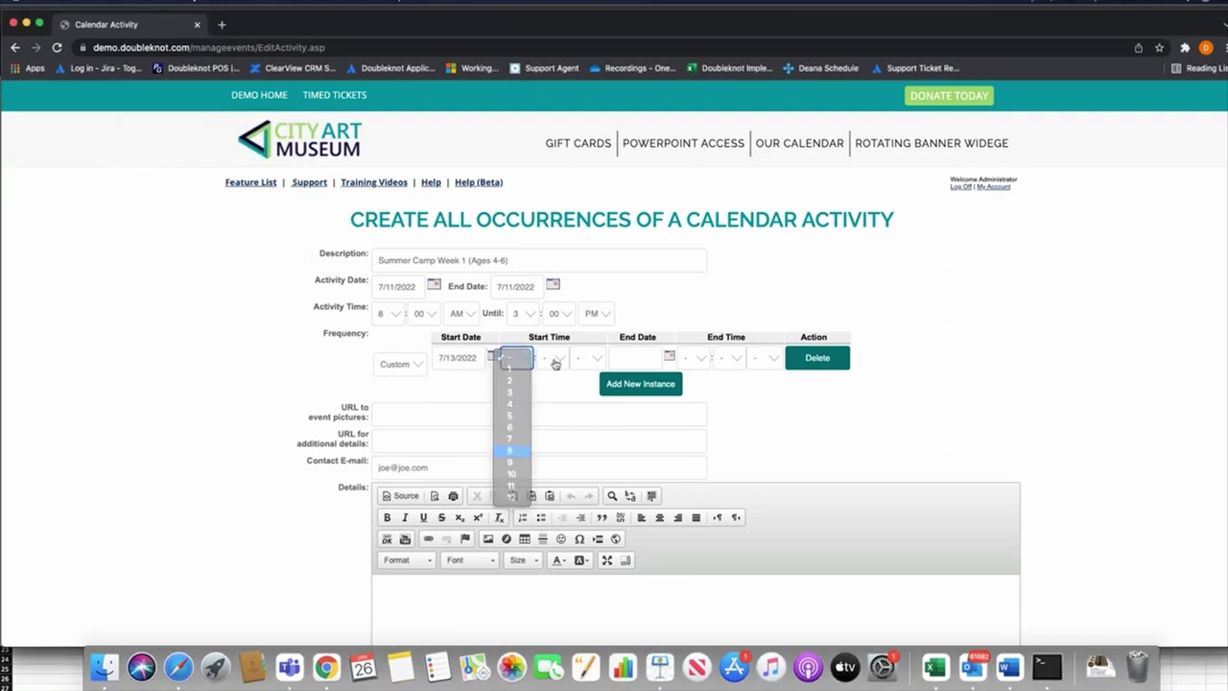
pyautogui.click(553, 361)
pyautogui.click(549, 369)
pyautogui.click(586, 359)
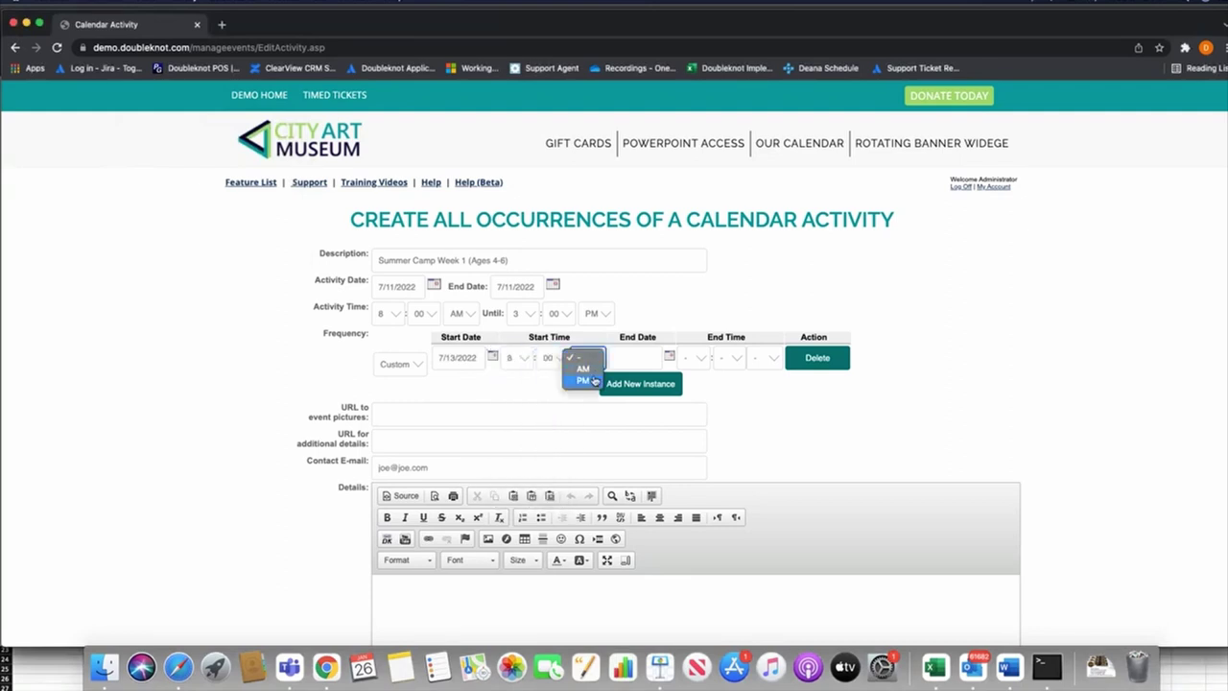
pyautogui.click(582, 380)
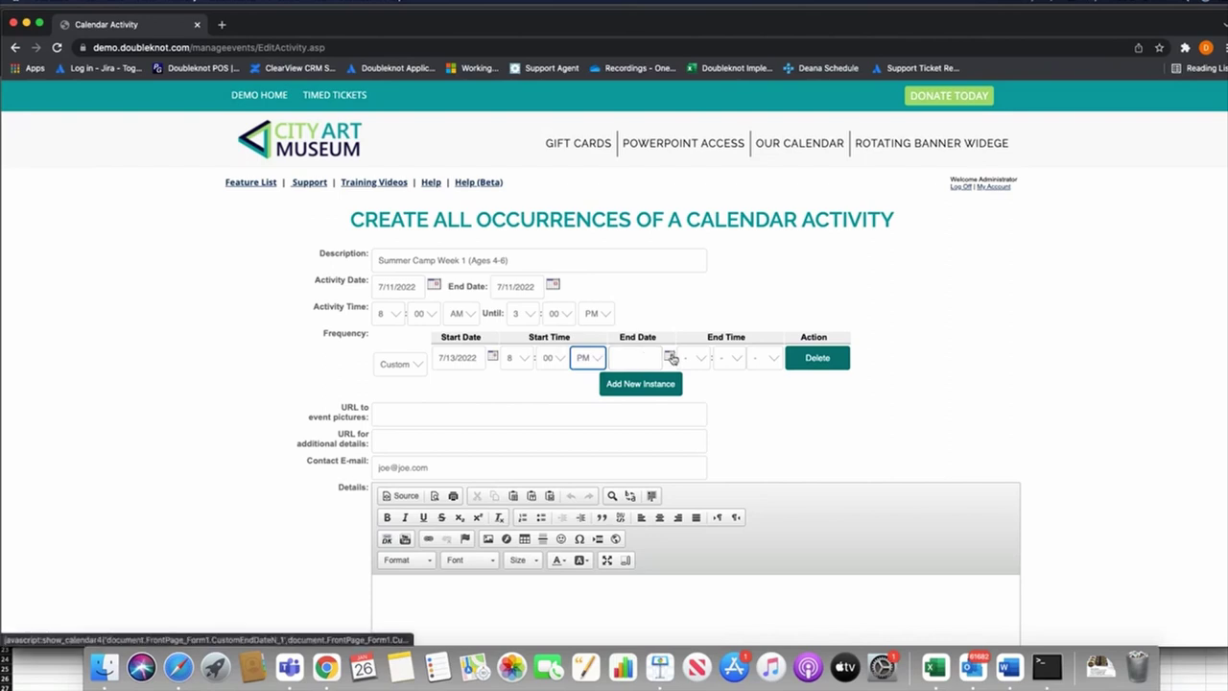
# Set the first instance's end to 7/13/2022 at 3:00 PM
pyautogui.click(672, 357)
pyautogui.click(276, 166)
pyautogui.click(276, 166)
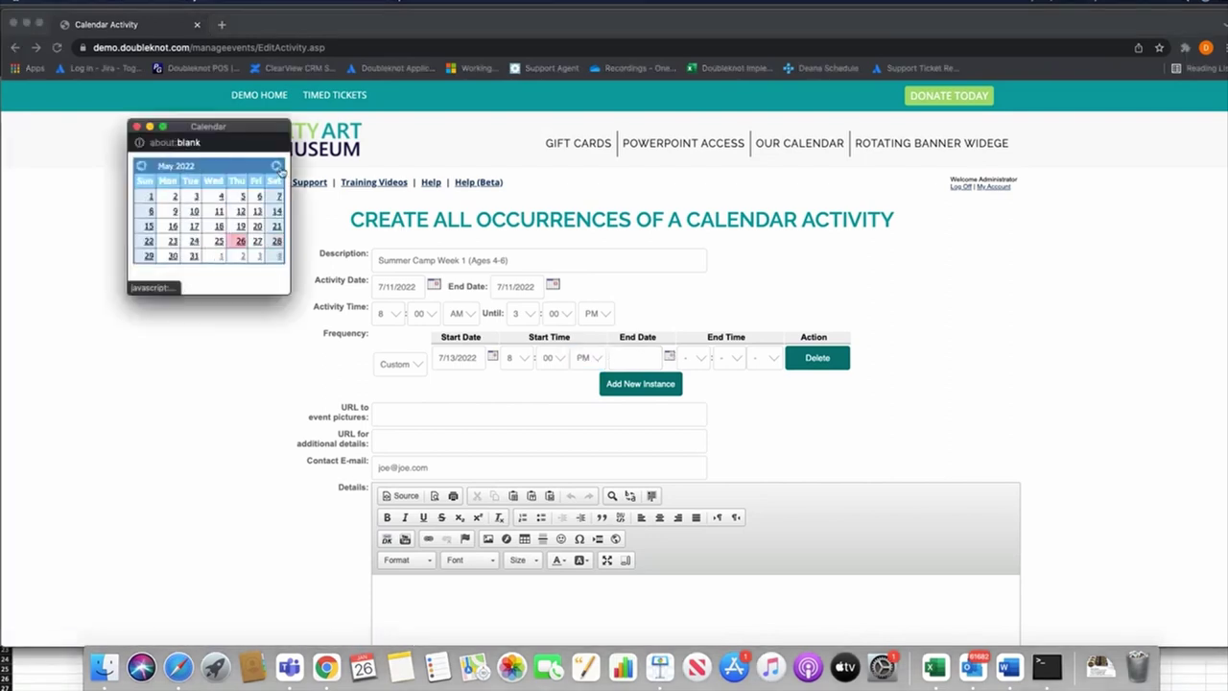
pyautogui.click(277, 166)
pyautogui.click(277, 166)
pyautogui.click(277, 166)
pyautogui.click(277, 166)
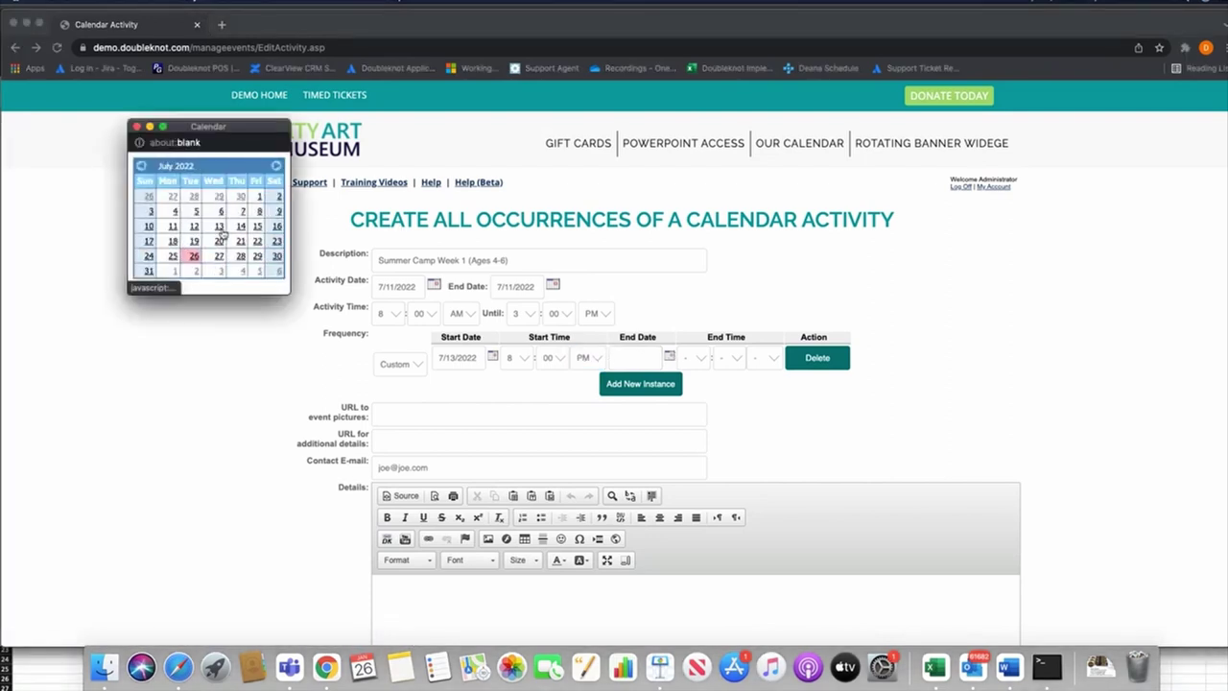
pyautogui.click(220, 228)
pyautogui.click(697, 358)
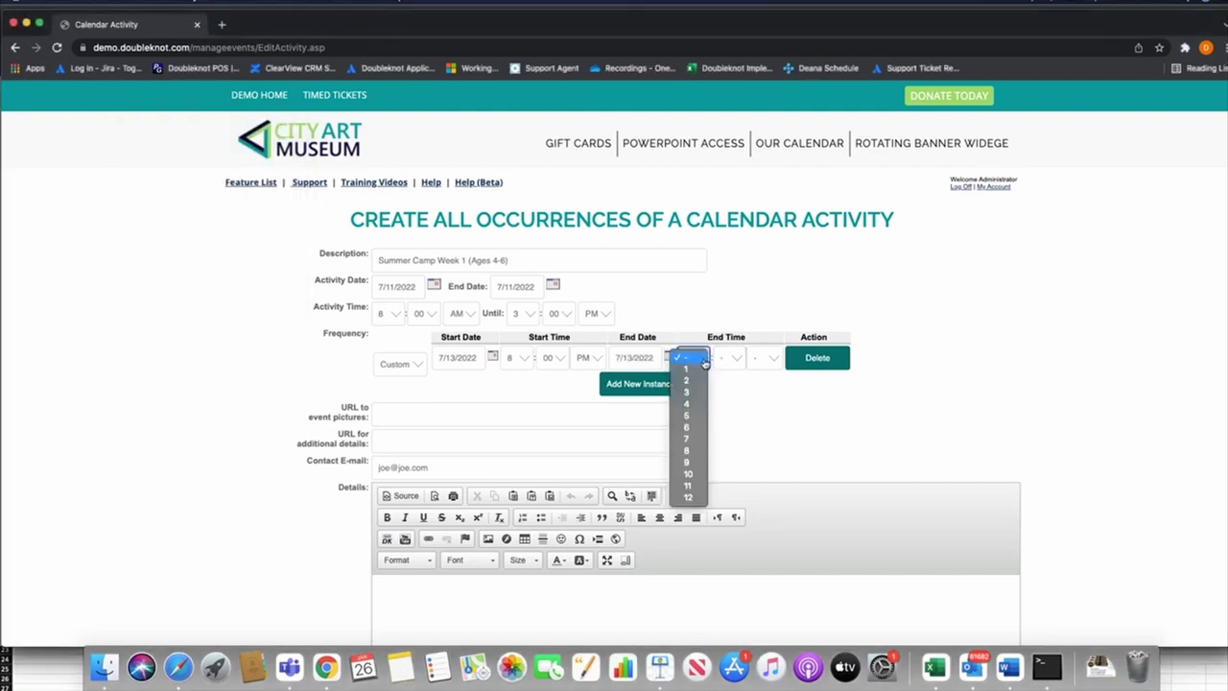
pyautogui.click(686, 391)
pyautogui.click(729, 358)
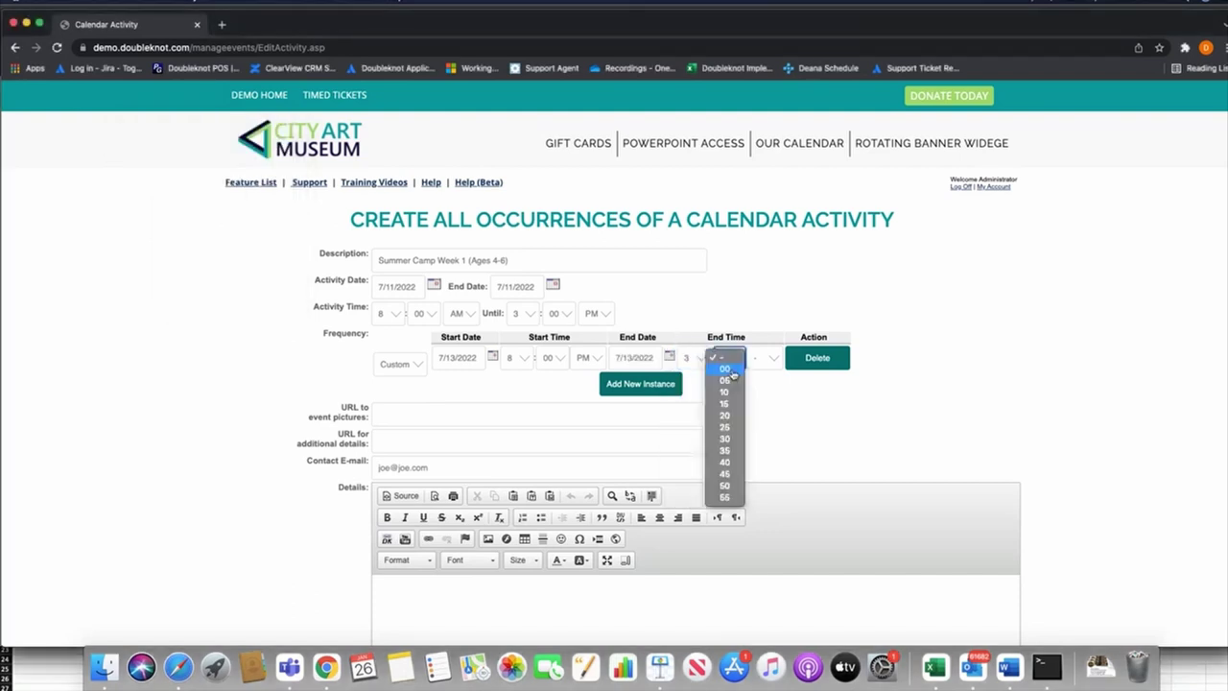
pyautogui.click(775, 361)
pyautogui.click(761, 380)
# Add a second instance starting 7/15/2022 at 8:00 AM, and change the first instance's start to AM
pyautogui.click(633, 384)
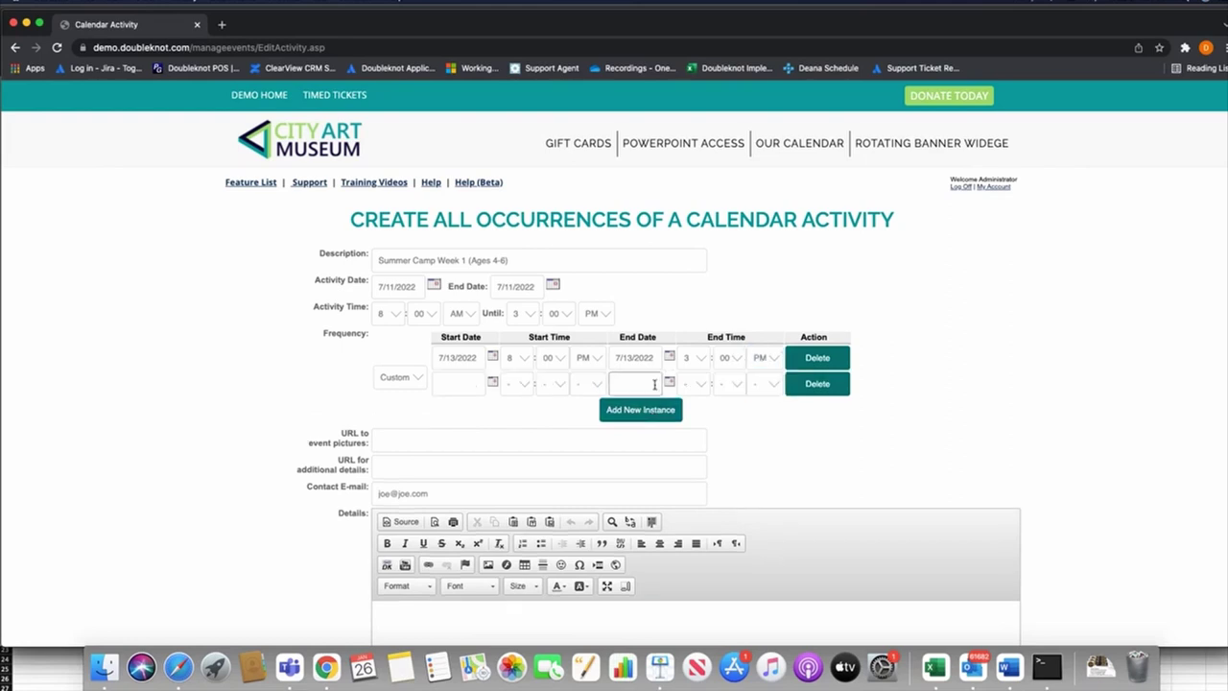
pyautogui.click(470, 382)
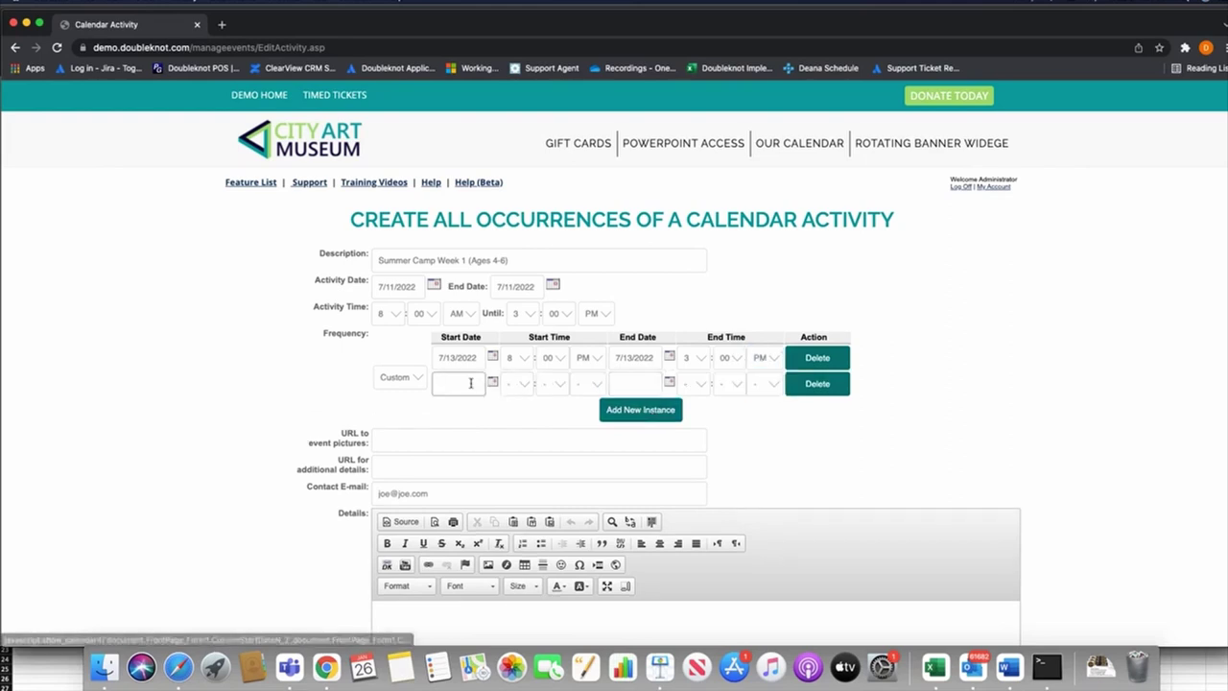
pyautogui.write('7/15/')
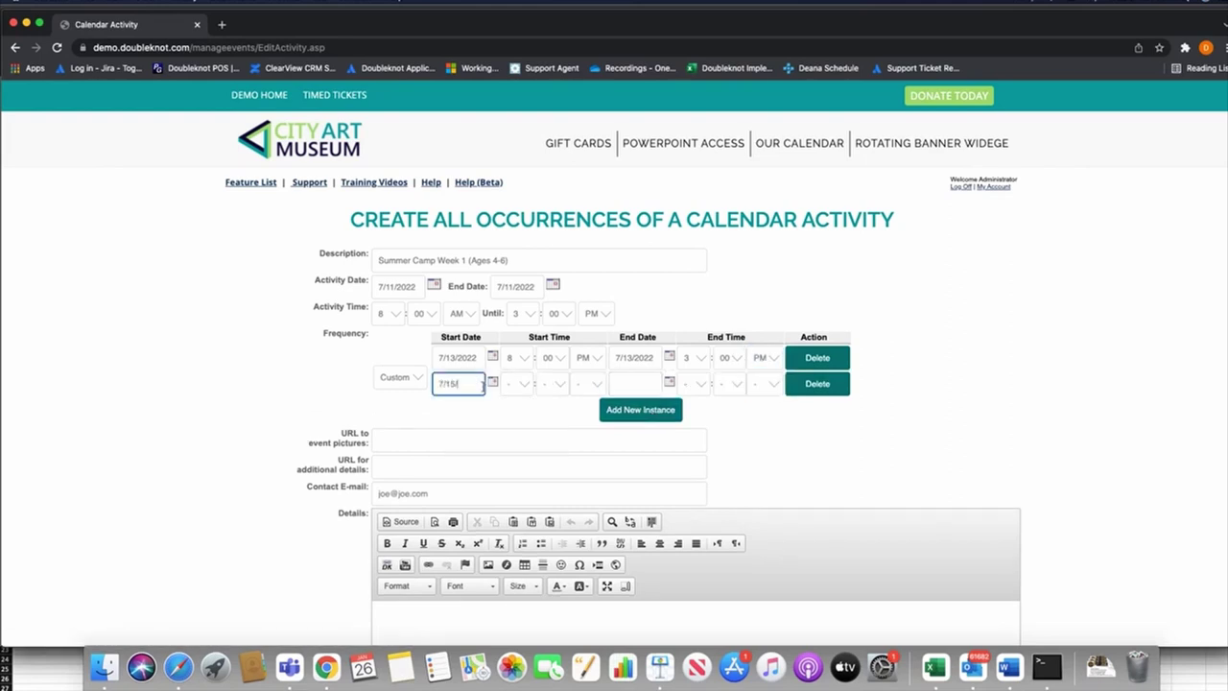
pyautogui.write('2022')
pyautogui.click(524, 385)
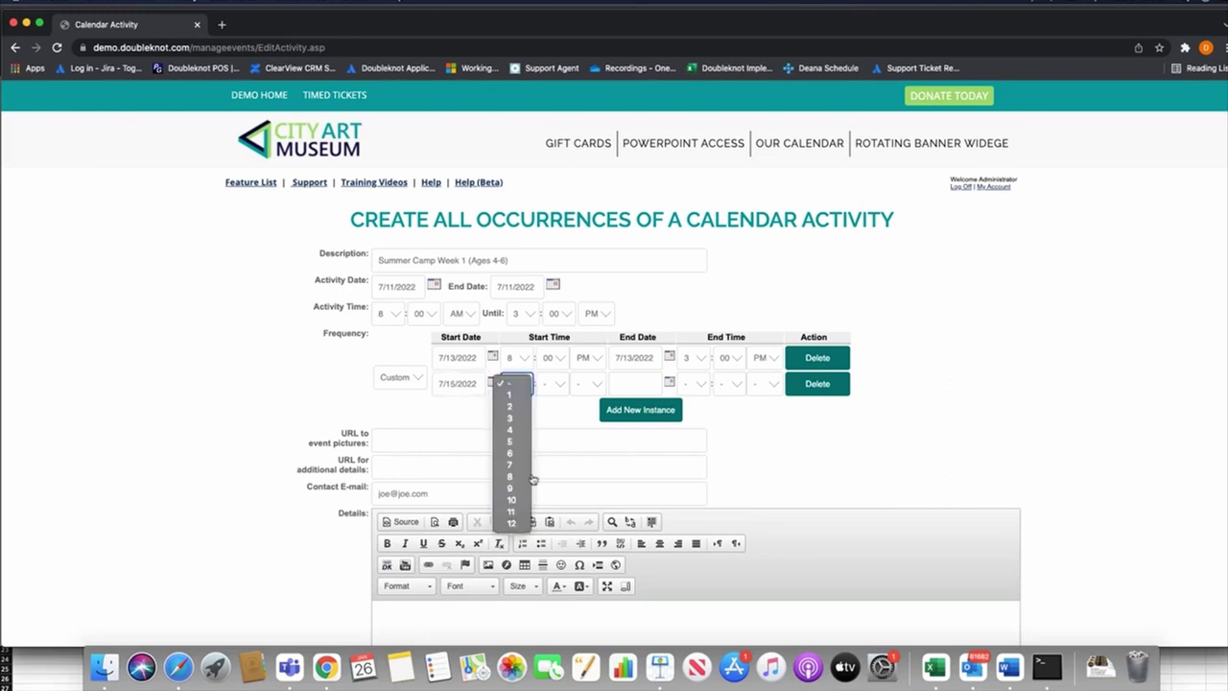
pyautogui.click(509, 475)
pyautogui.click(552, 384)
pyautogui.click(560, 394)
pyautogui.click(586, 357)
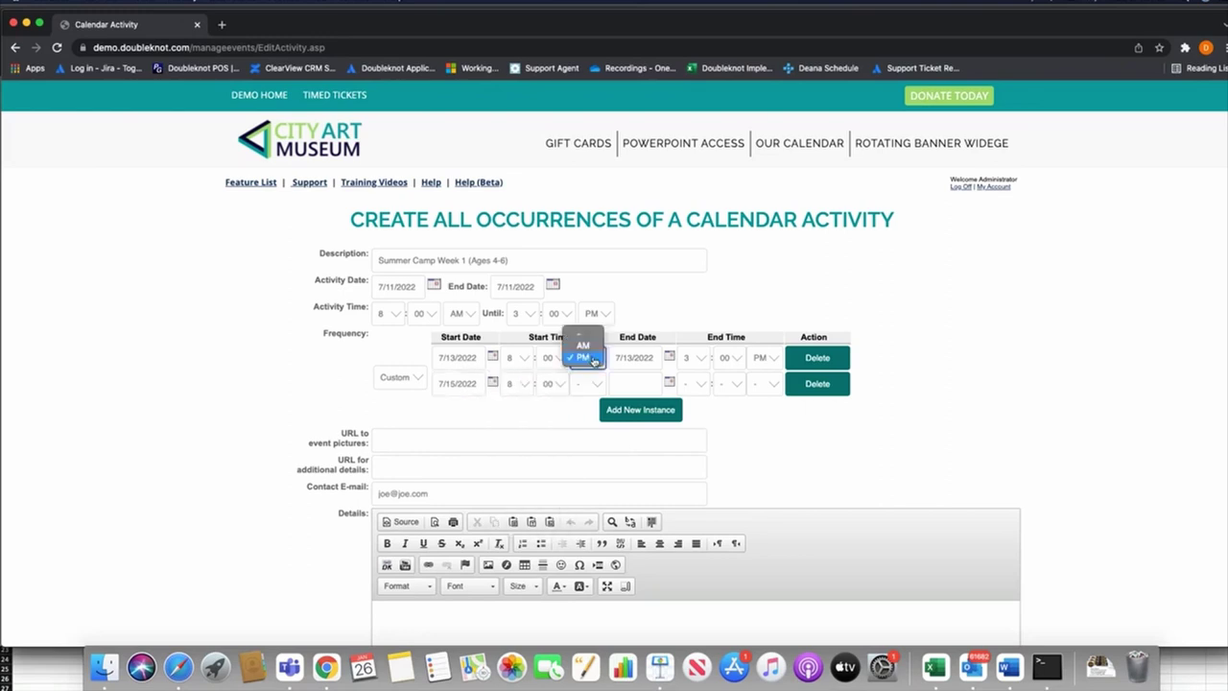
pyautogui.click(587, 348)
pyautogui.click(601, 388)
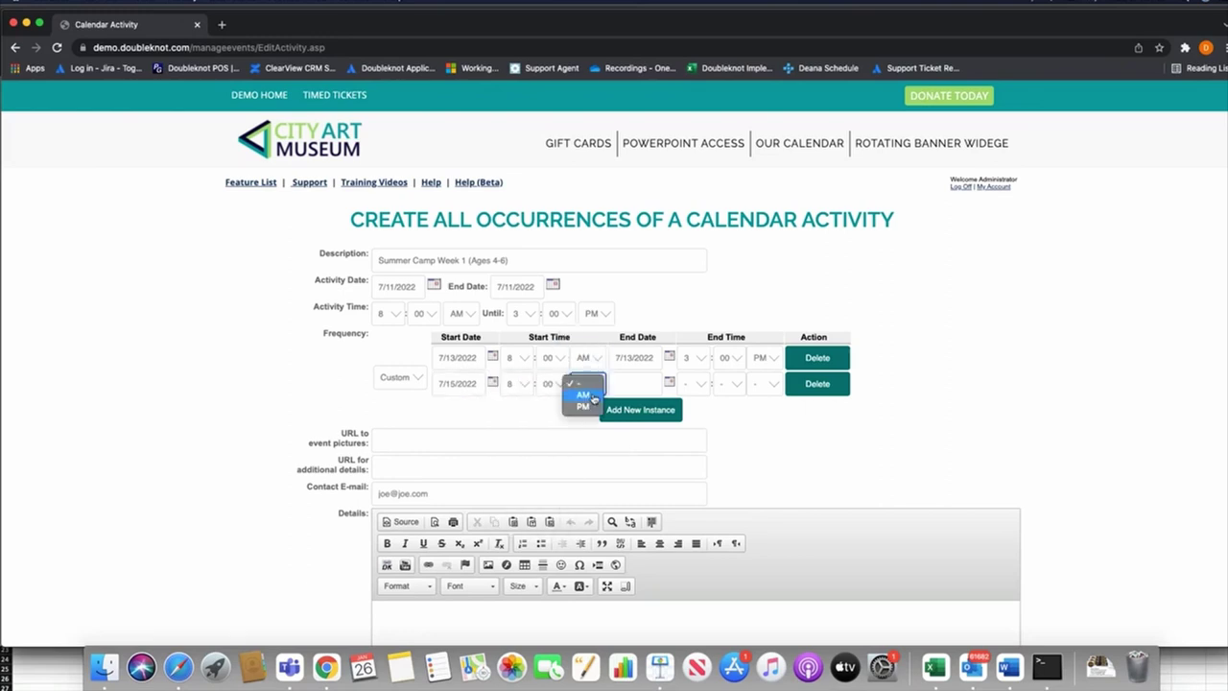
pyautogui.click(583, 396)
# Set the second instance's end to 7/15/2022 at 3:00 PM
pyautogui.click(635, 384)
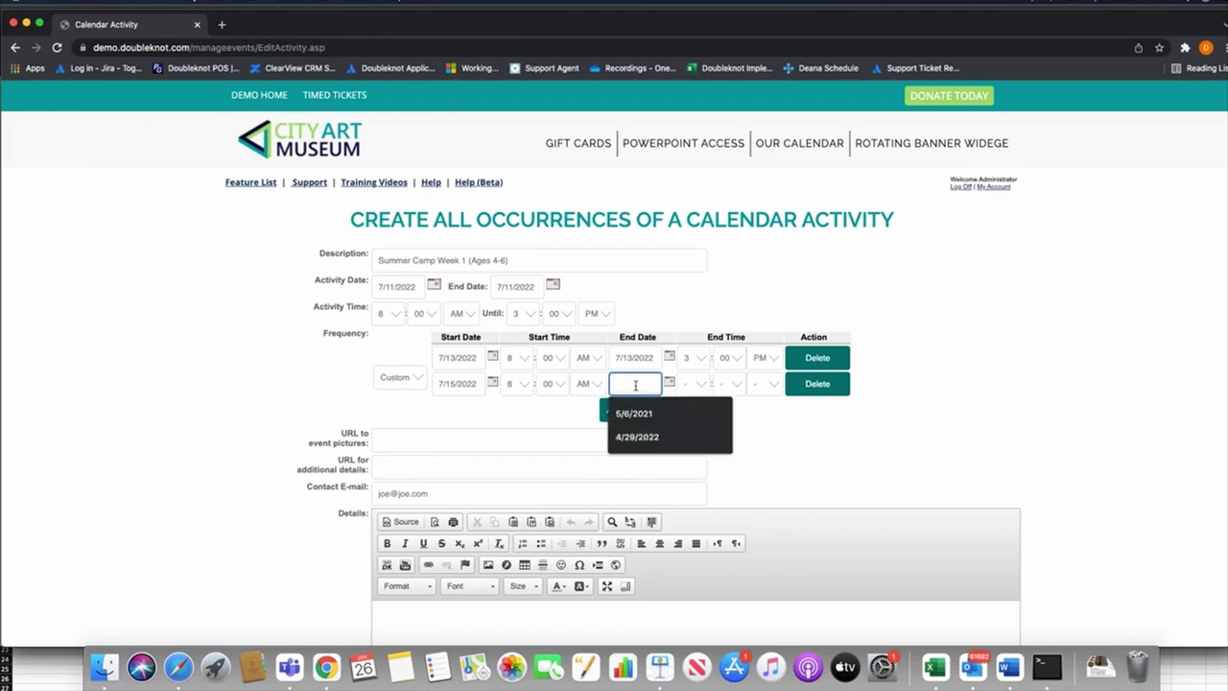
pyautogui.write('7/15/2022')
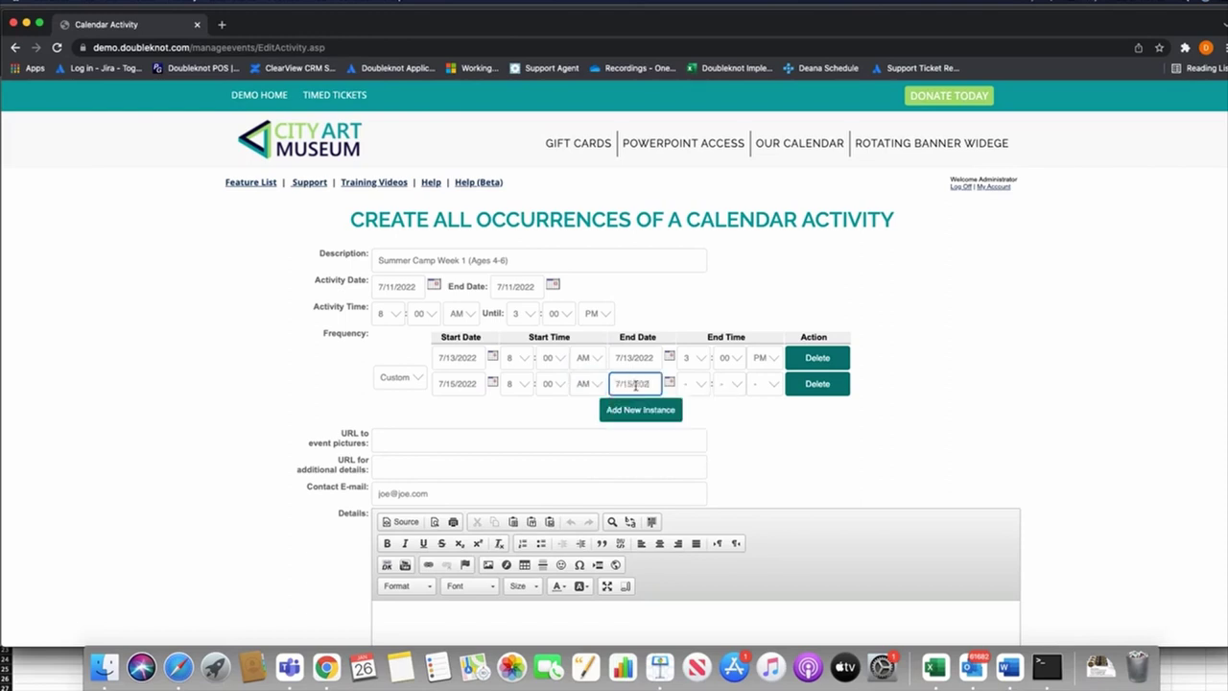
pyautogui.click(693, 384)
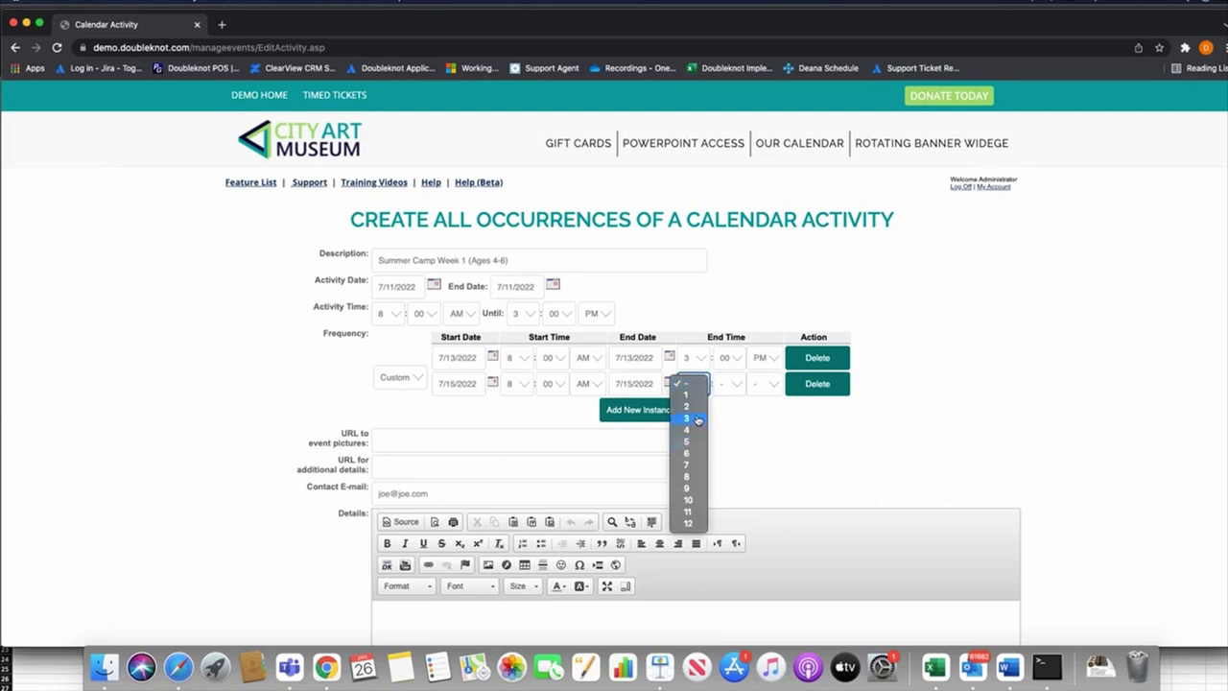
pyautogui.click(730, 382)
pyautogui.click(731, 382)
pyautogui.click(726, 394)
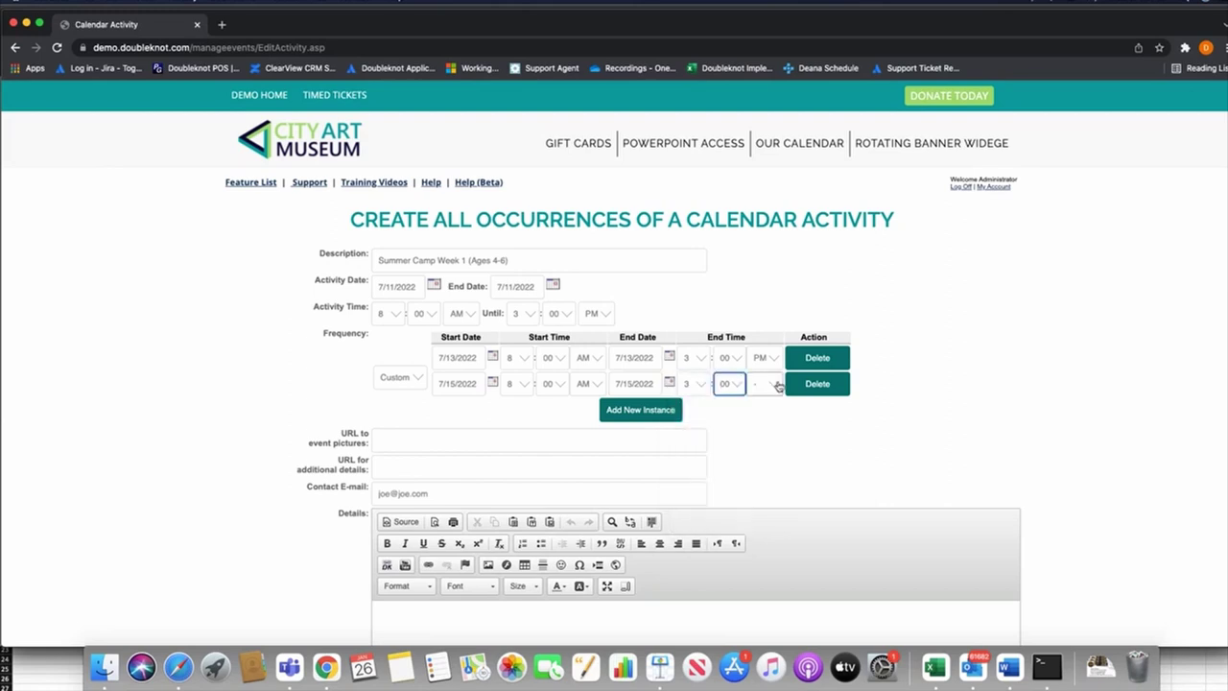
pyautogui.click(763, 382)
pyautogui.click(772, 412)
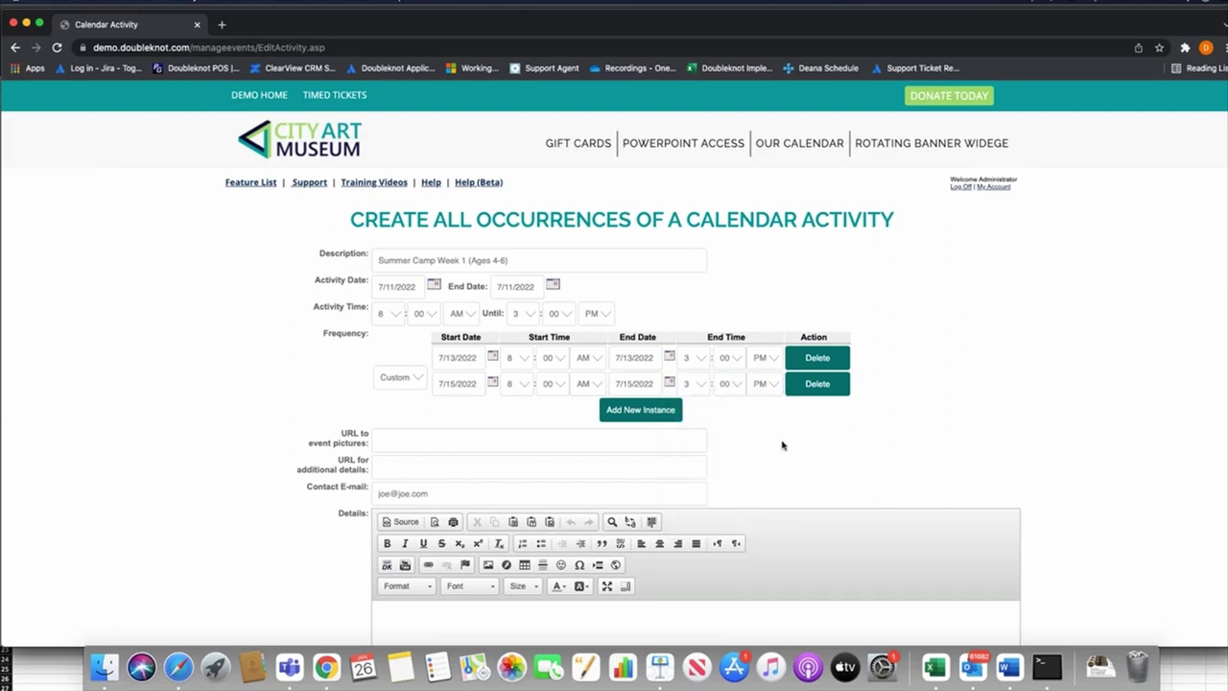
# Select the description text, change Frequency back to Once, and reset the end date to 7/15/2022
pyautogui.click(454, 266)
pyautogui.moveTo(521, 259); pyautogui.dragTo(380, 252)
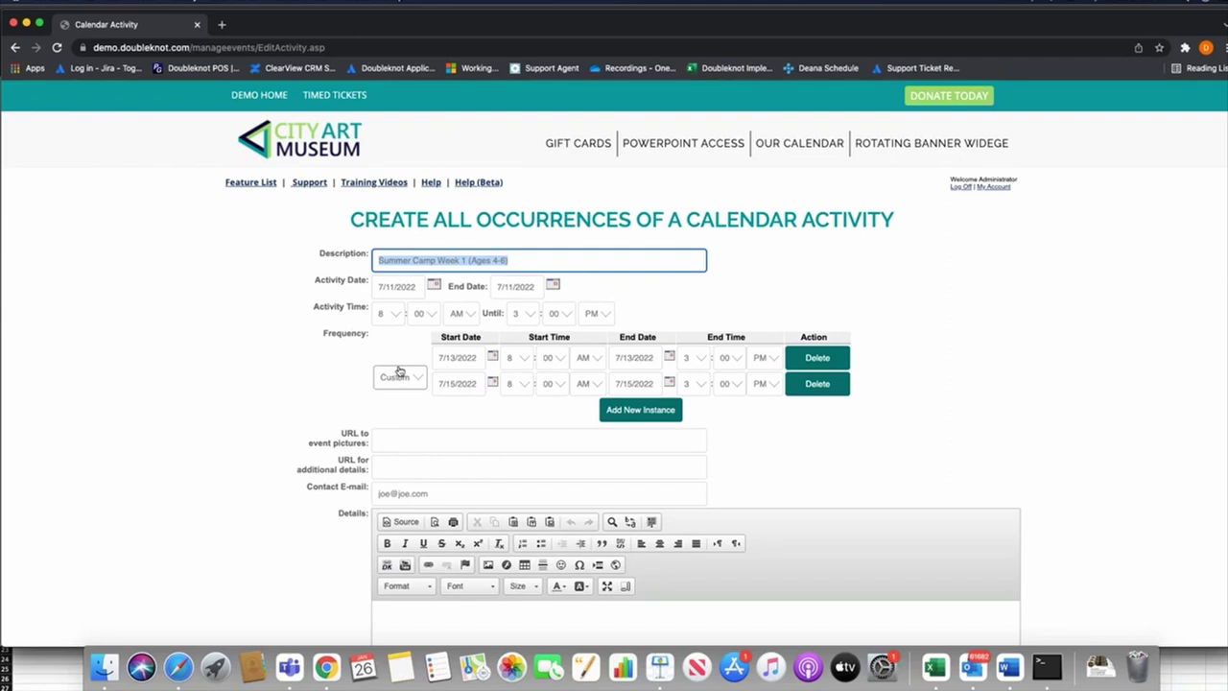
pyautogui.click(399, 374)
pyautogui.click(396, 325)
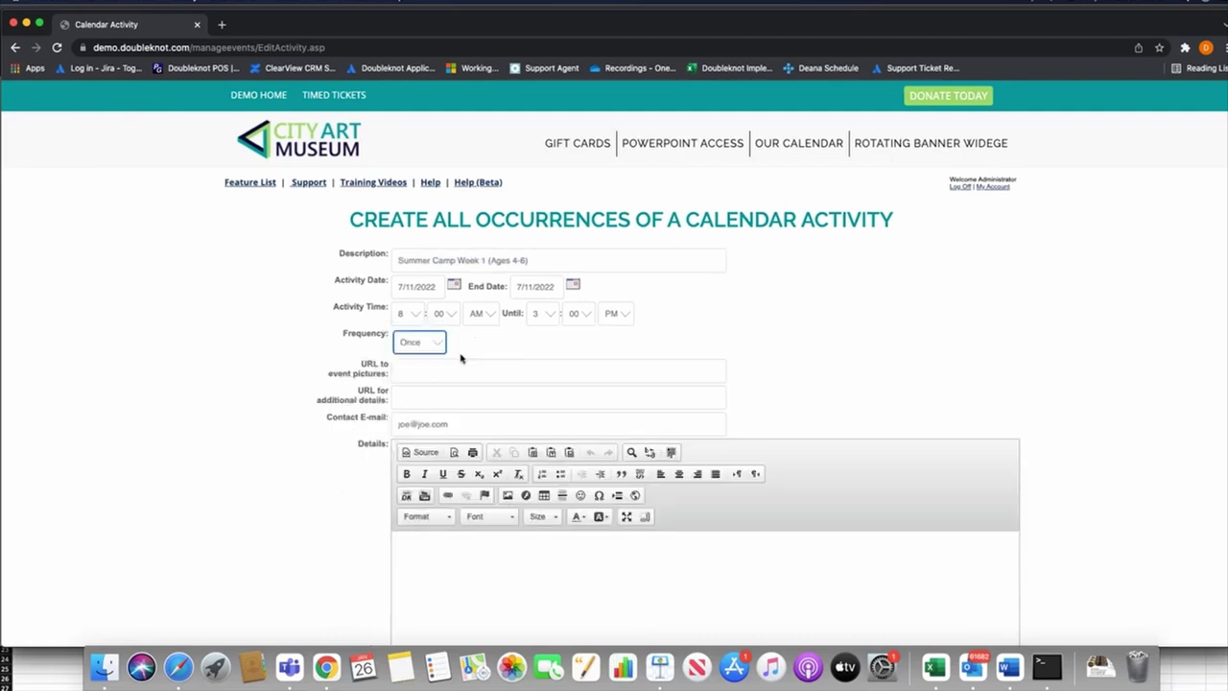
pyautogui.click(573, 286)
pyautogui.click(253, 228)
pyautogui.scroll(-3, 298, 336)
pyautogui.scroll(-7, 301, 341)
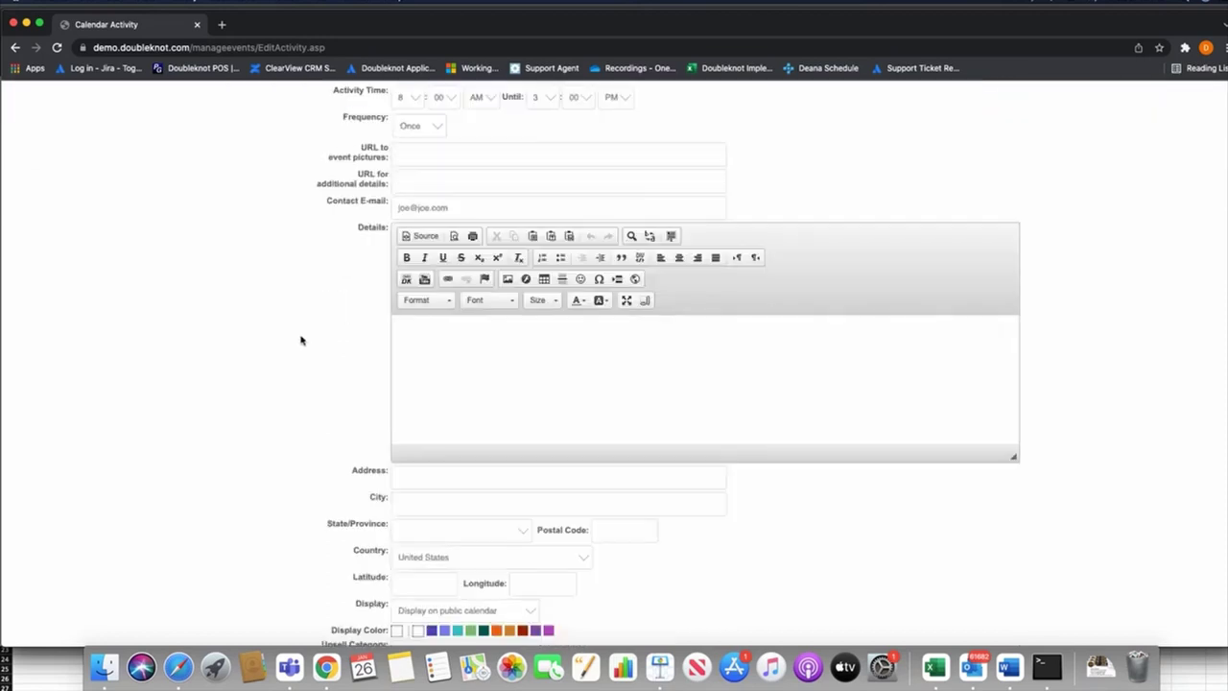
pyautogui.scroll(2, 301, 340)
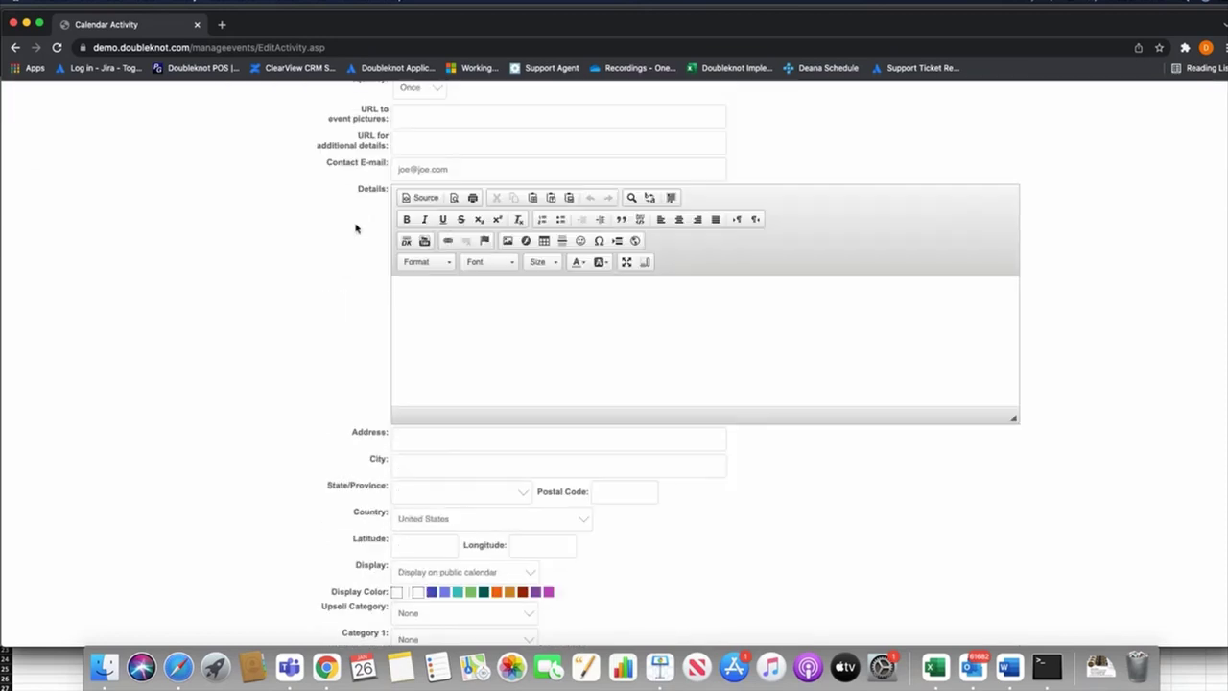
pyautogui.scroll(-1, 428, 317)
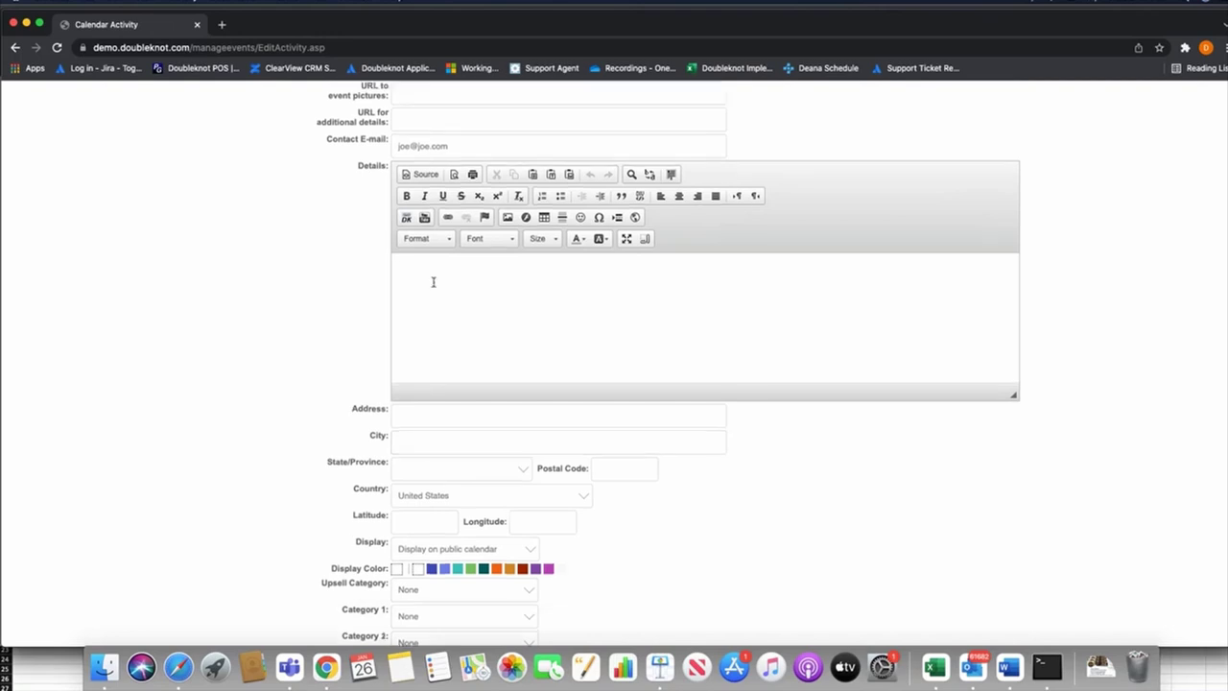
pyautogui.click(434, 286)
pyautogui.scroll(8, 347, 304)
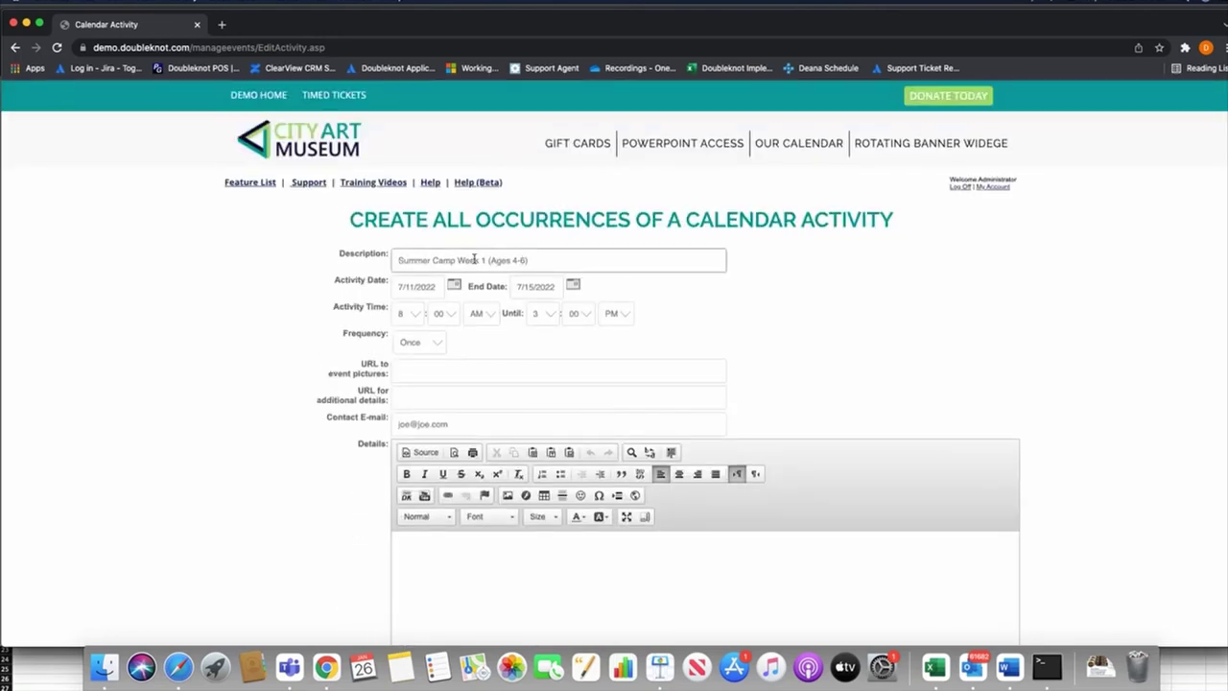
pyautogui.scroll(-5, 260, 372)
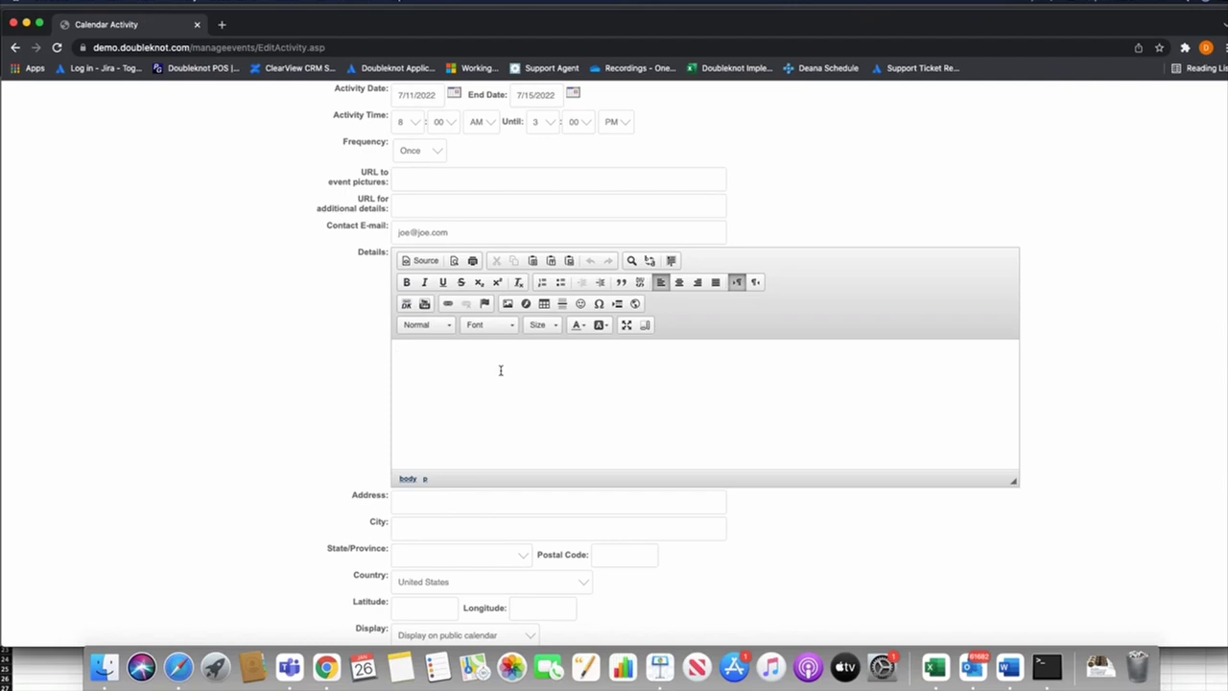
pyautogui.scroll(-7, 275, 320)
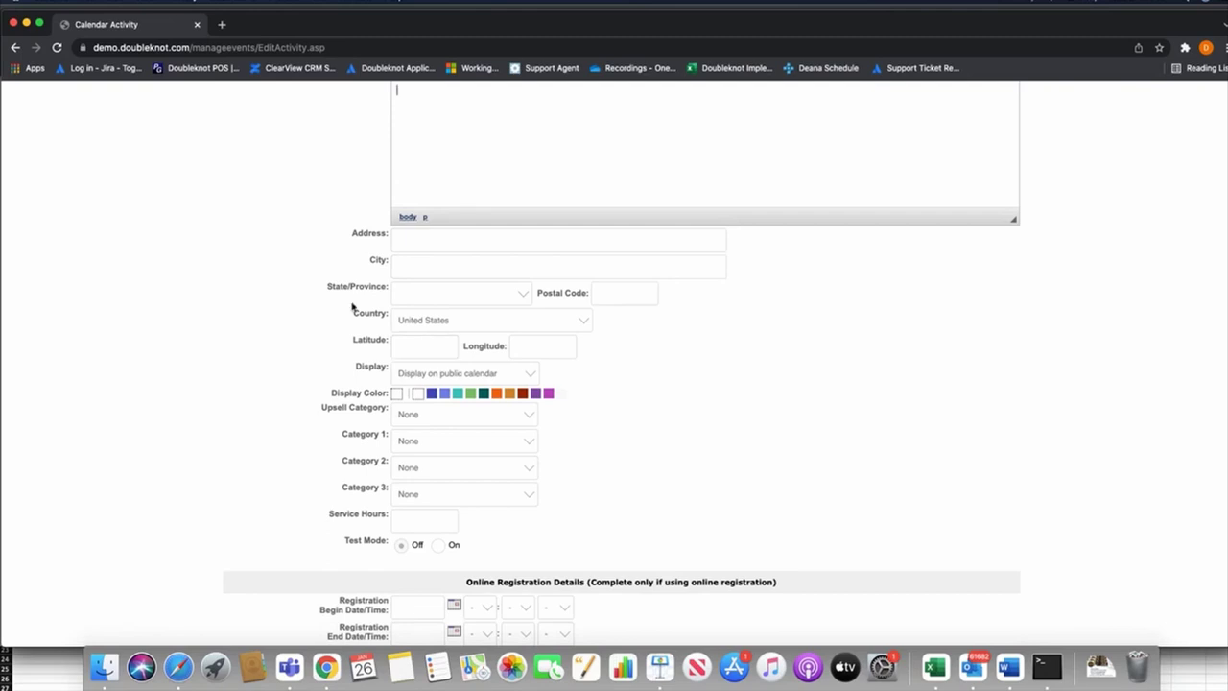
pyautogui.scroll(-3, 364, 309)
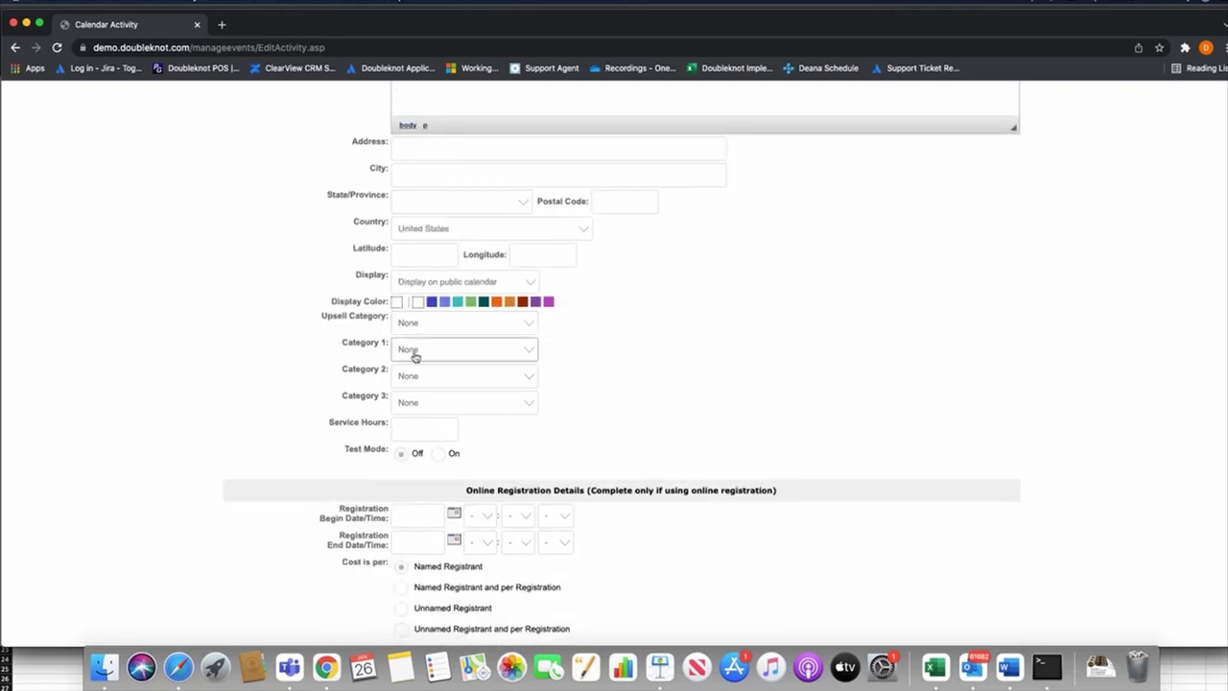
# Set Category 1 to 2022 Summer Camp and Category 2 to 2022 Summer Camp Ages 4-6
pyautogui.click(416, 353)
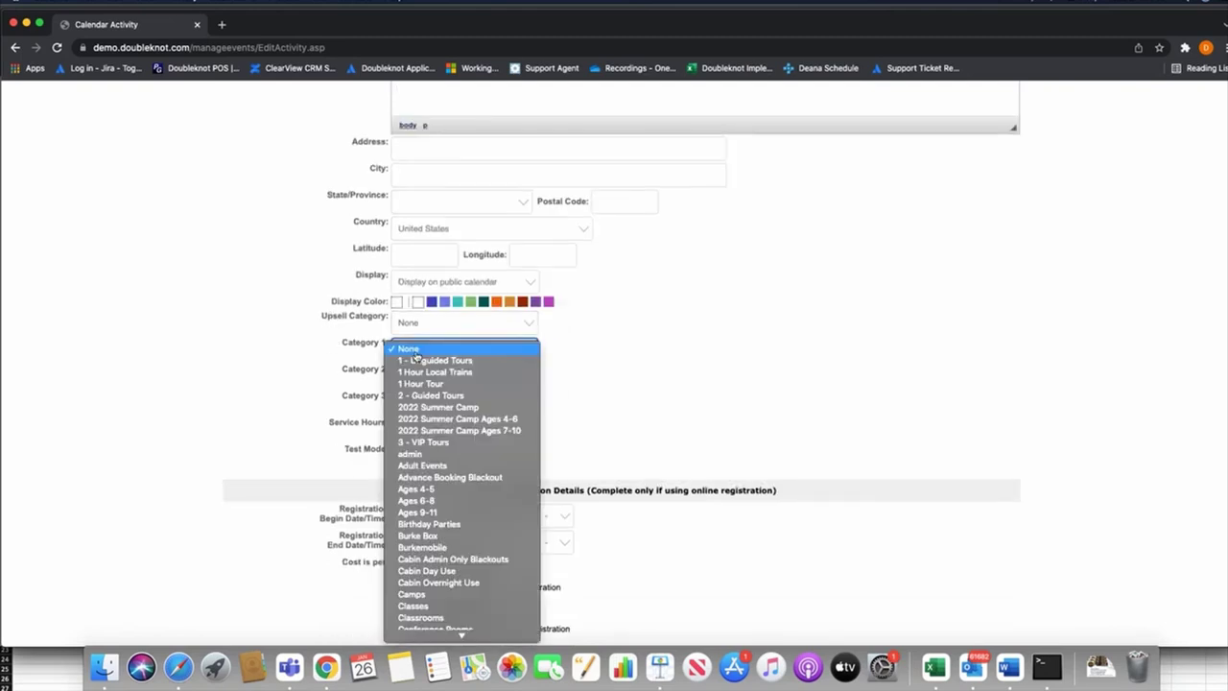
pyautogui.press('t')
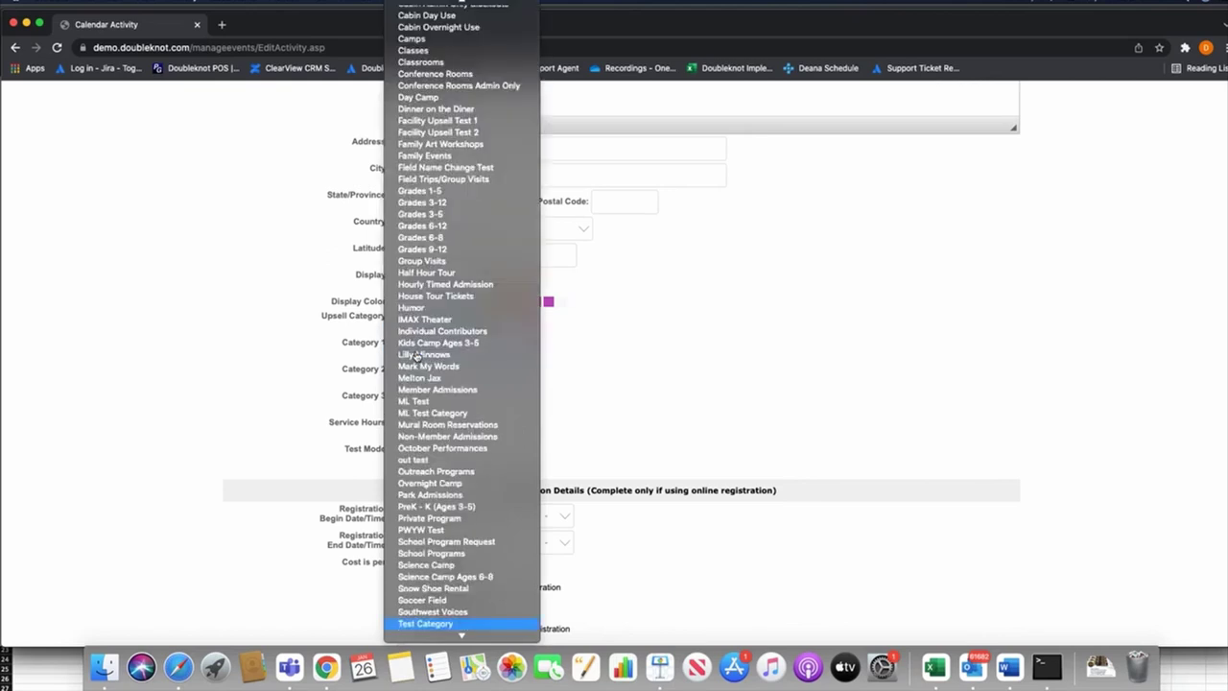
pyautogui.press('f')
pyautogui.press('i')
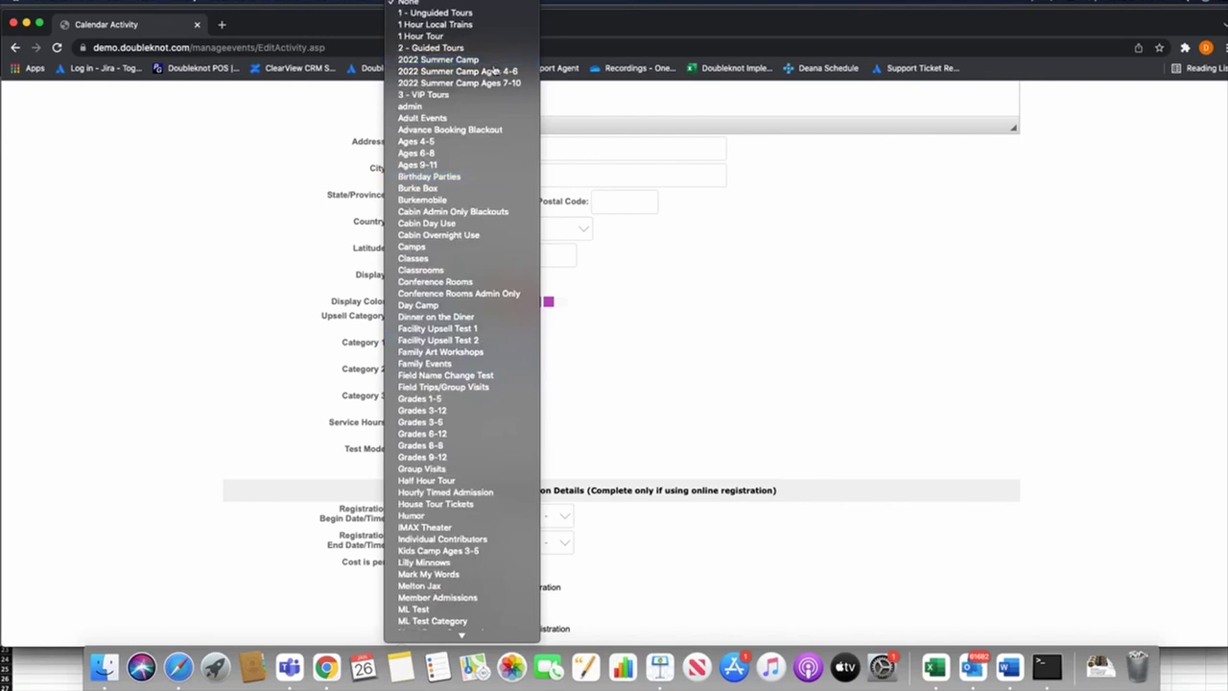
pyautogui.click(437, 59)
pyautogui.scroll(2, 329, 365)
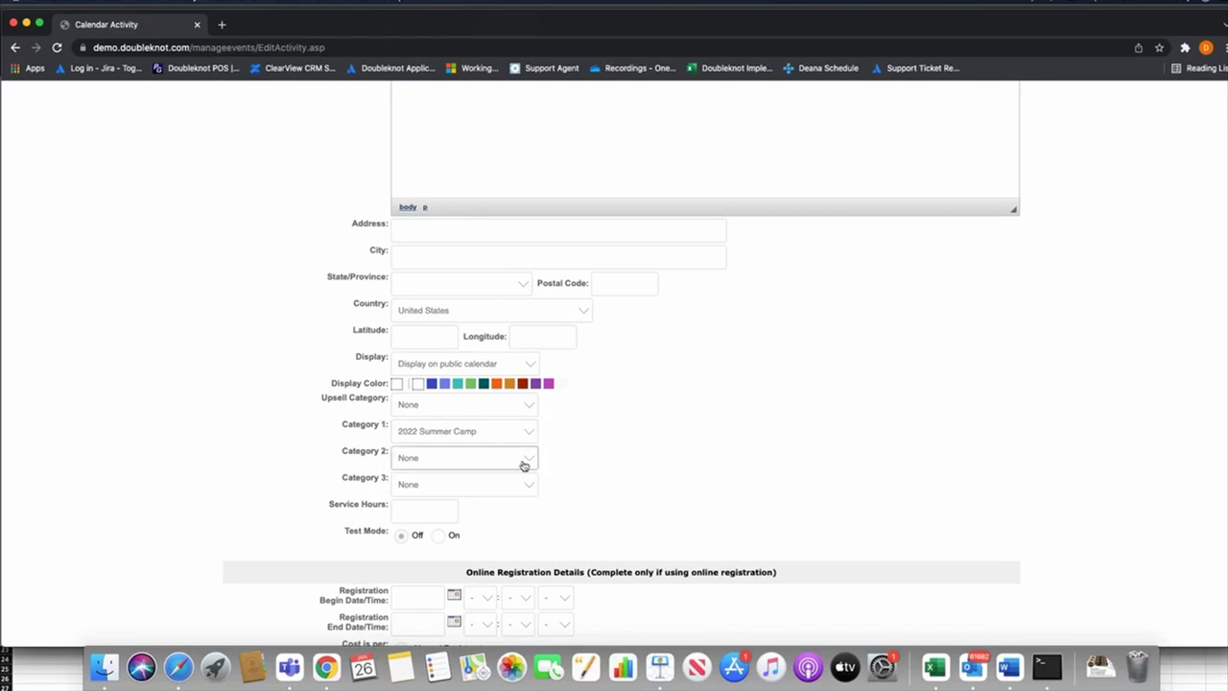
pyautogui.scroll(10, 559, 461)
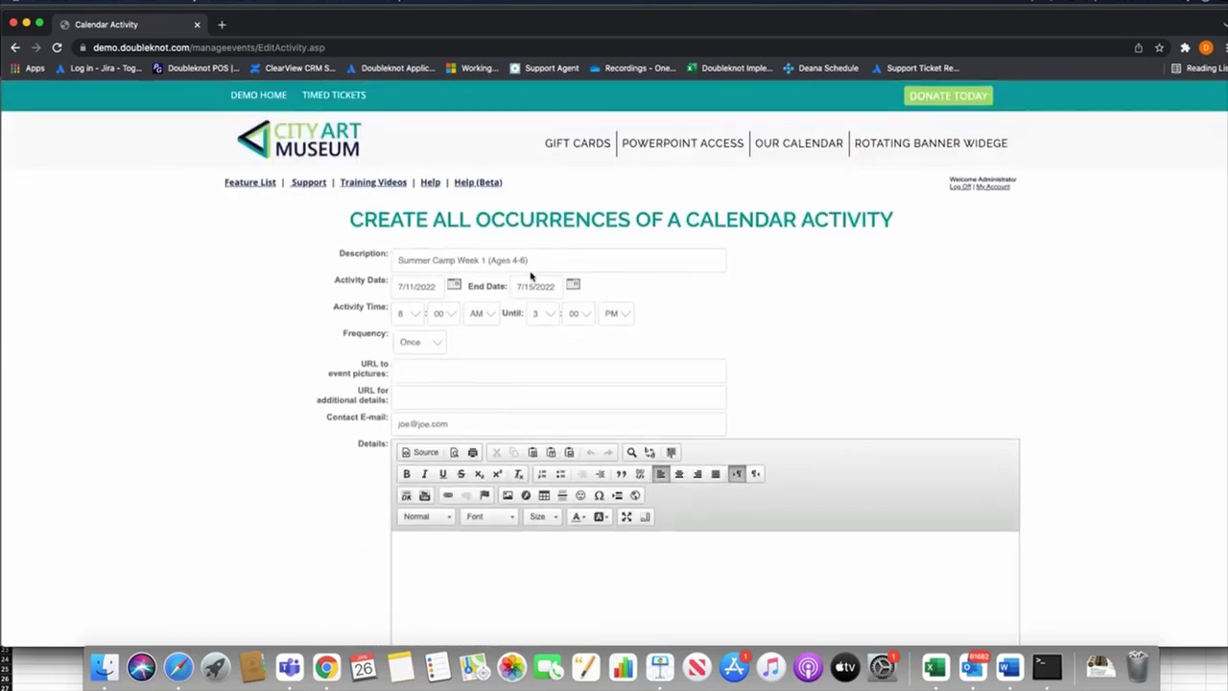
pyautogui.scroll(-3, 643, 515)
pyautogui.scroll(-5, 643, 516)
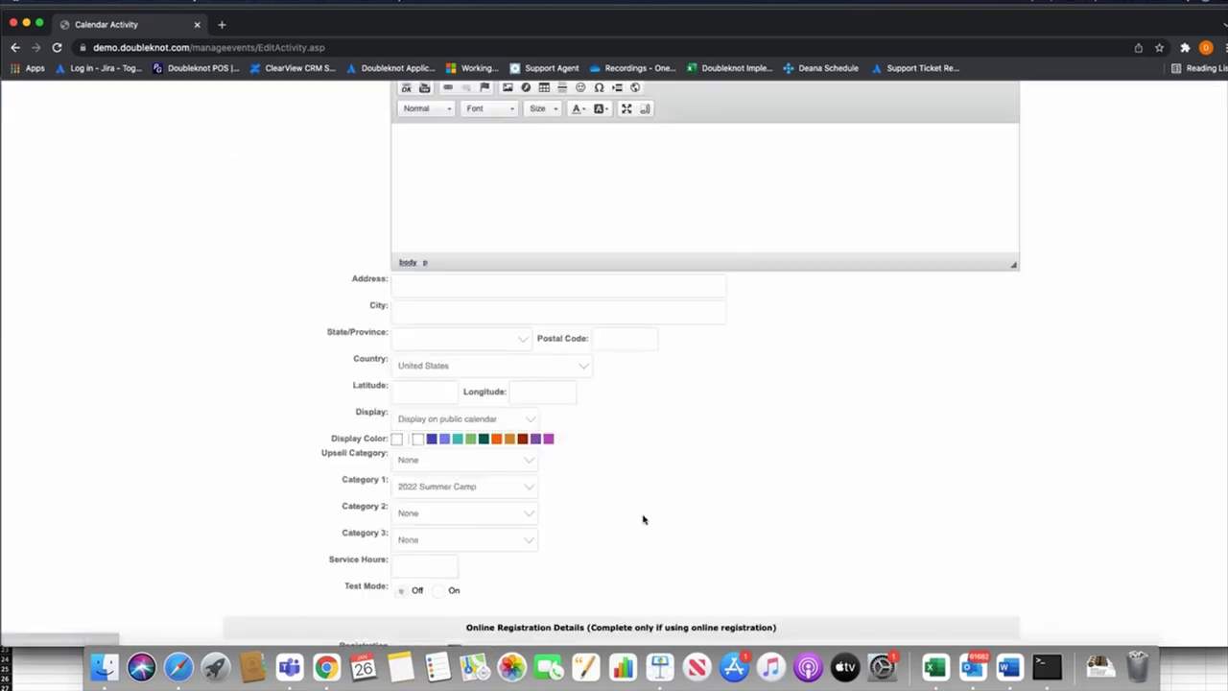
pyautogui.click(496, 439)
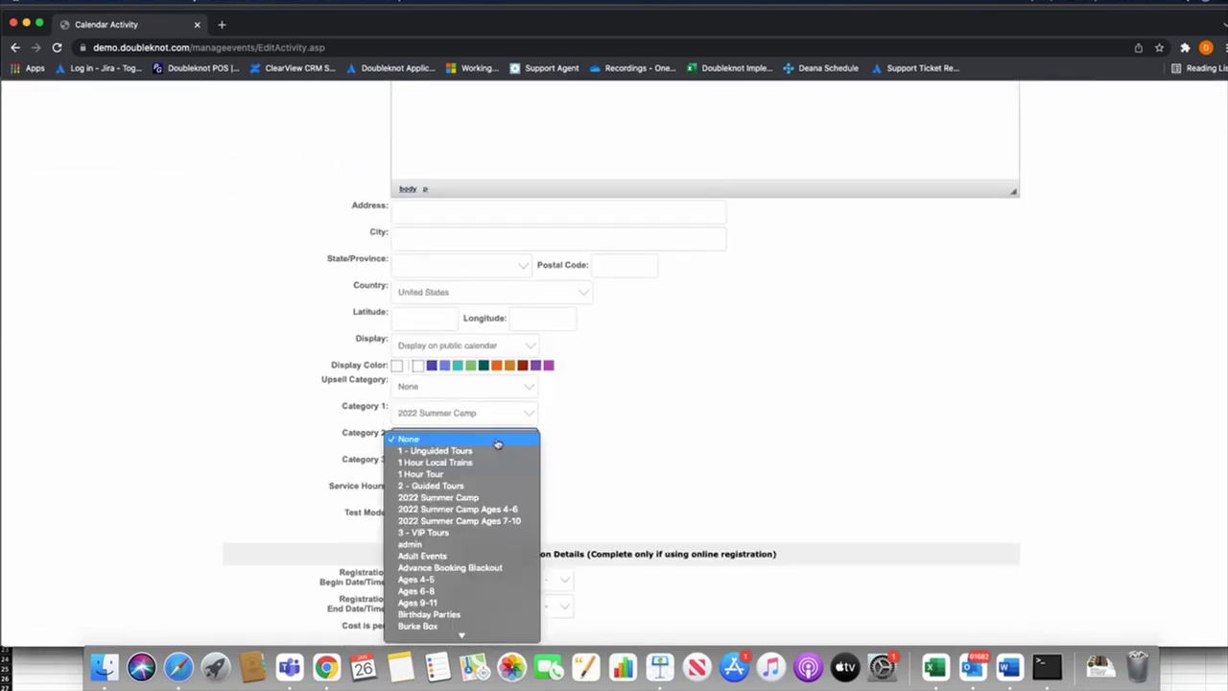
pyautogui.click(499, 509)
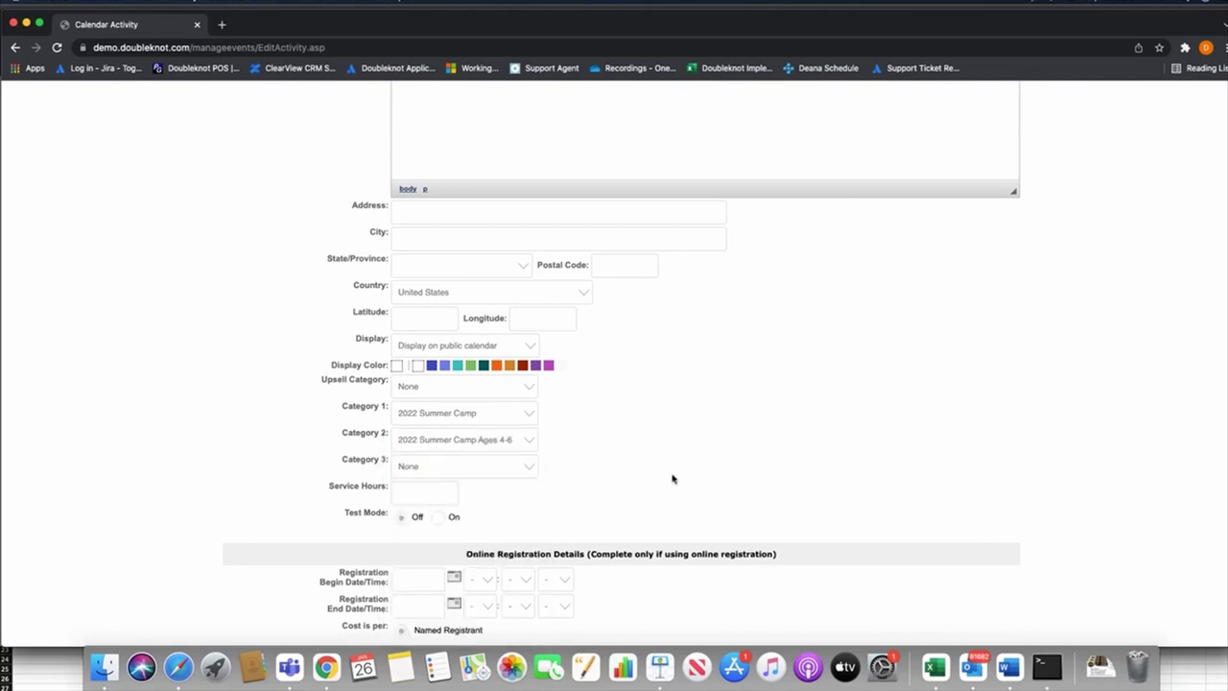
# Set the Upsell Category to 2022 Summer Camp
pyautogui.click(488, 389)
pyautogui.press('s')
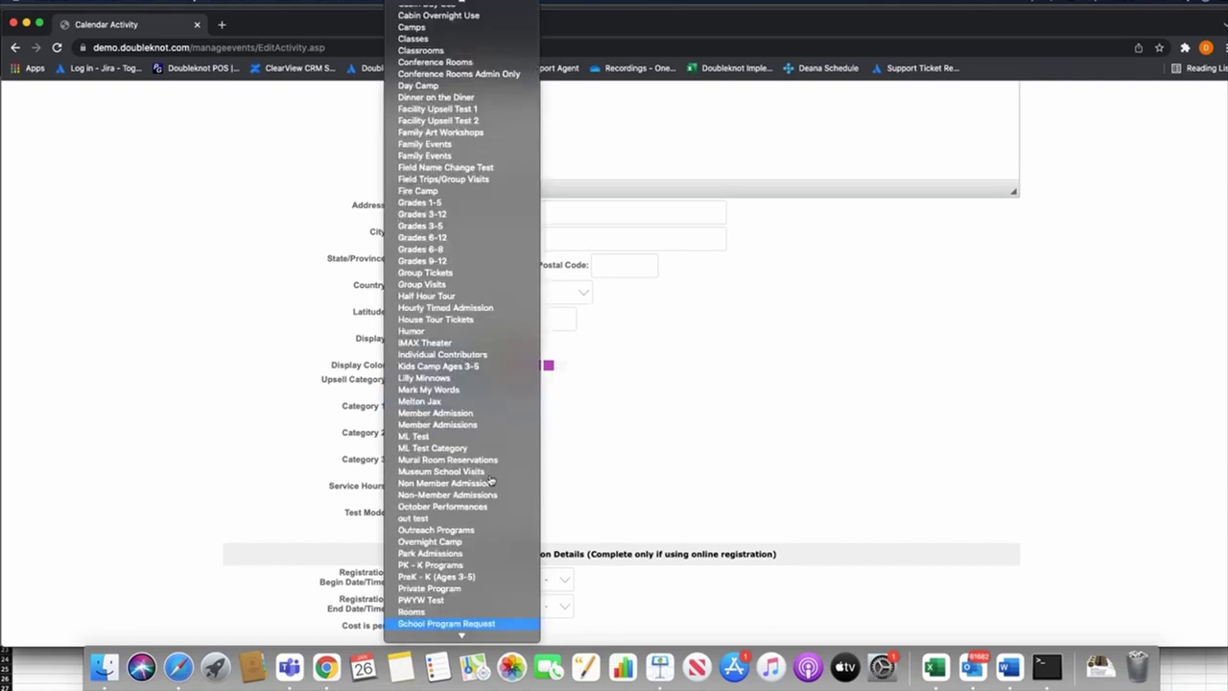
pyautogui.press('t')
pyautogui.press('2')
pyautogui.press('0')
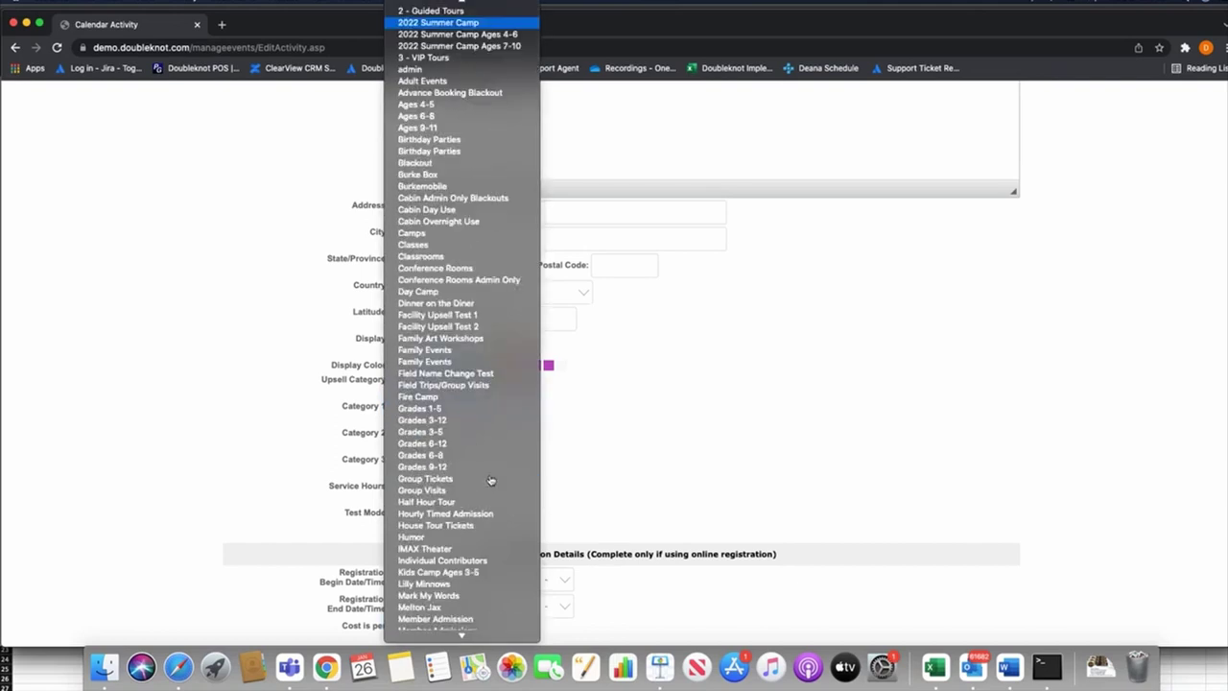
pyautogui.press('2')
pyautogui.press('0')
pyautogui.press('Return')
pyautogui.doubleClick(881, 422)
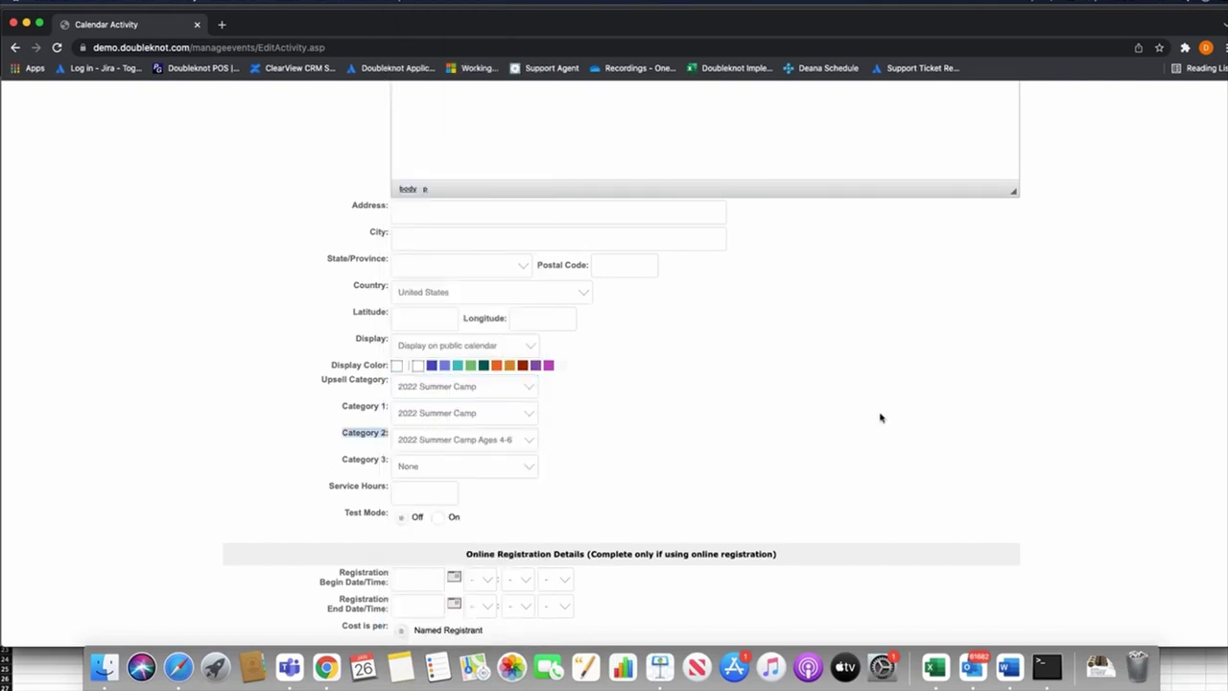
pyautogui.click(729, 426)
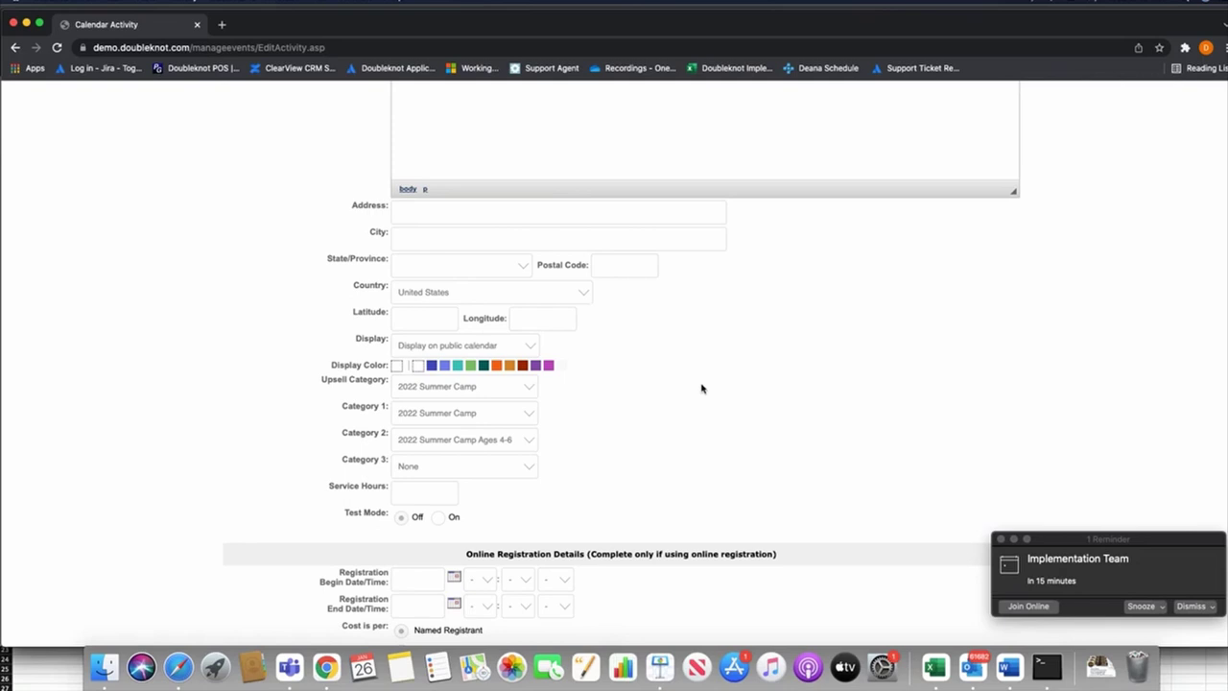
# Set the registration begin date to 1/1/2022, correcting the suggested 1/1/2021
pyautogui.scroll(-2, 700, 395)
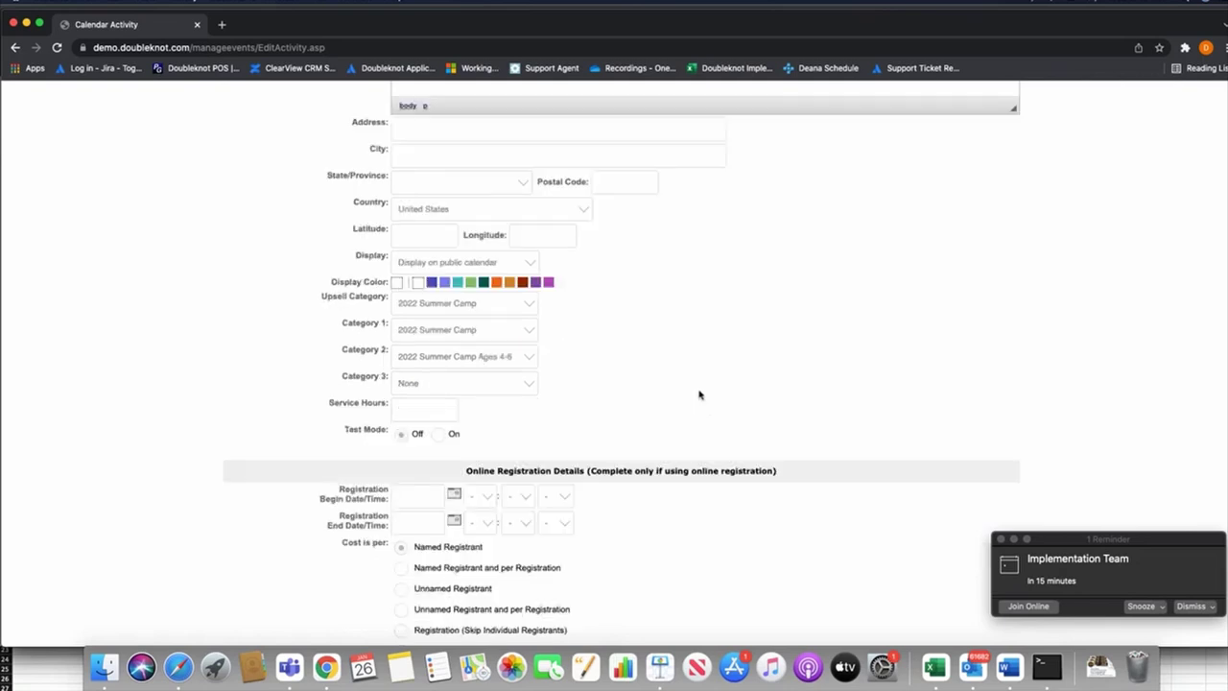
pyautogui.scroll(-5, 700, 394)
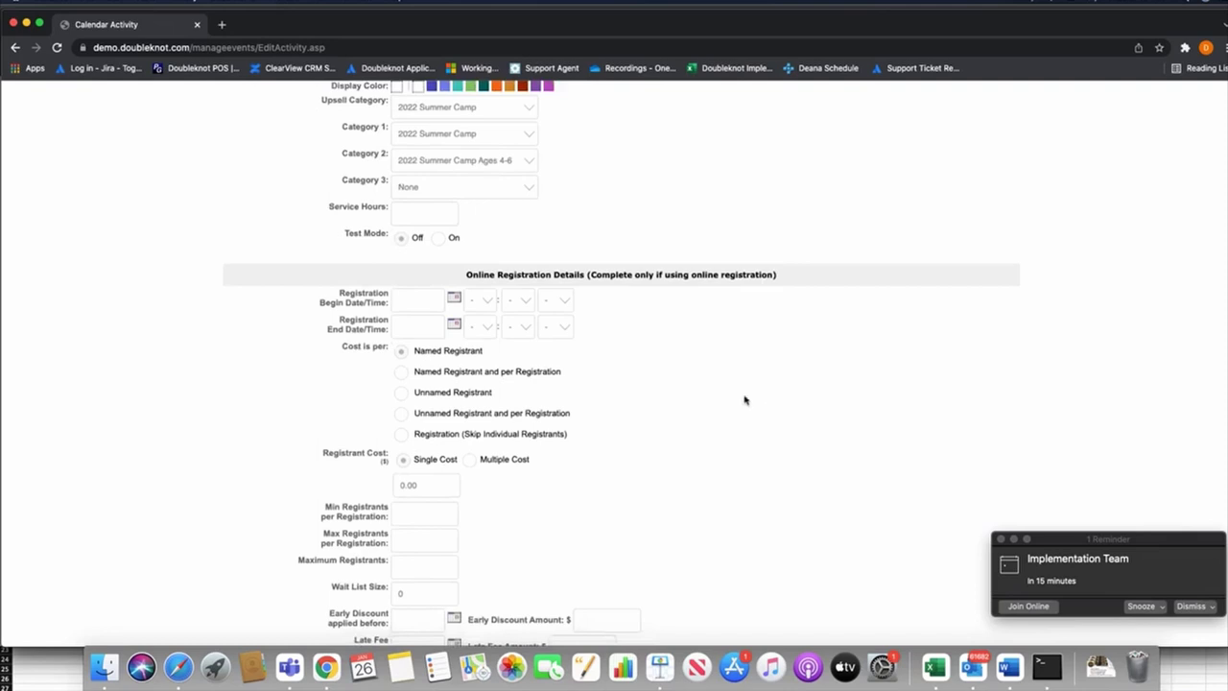
pyautogui.scroll(-2, 744, 400)
pyautogui.click(420, 209)
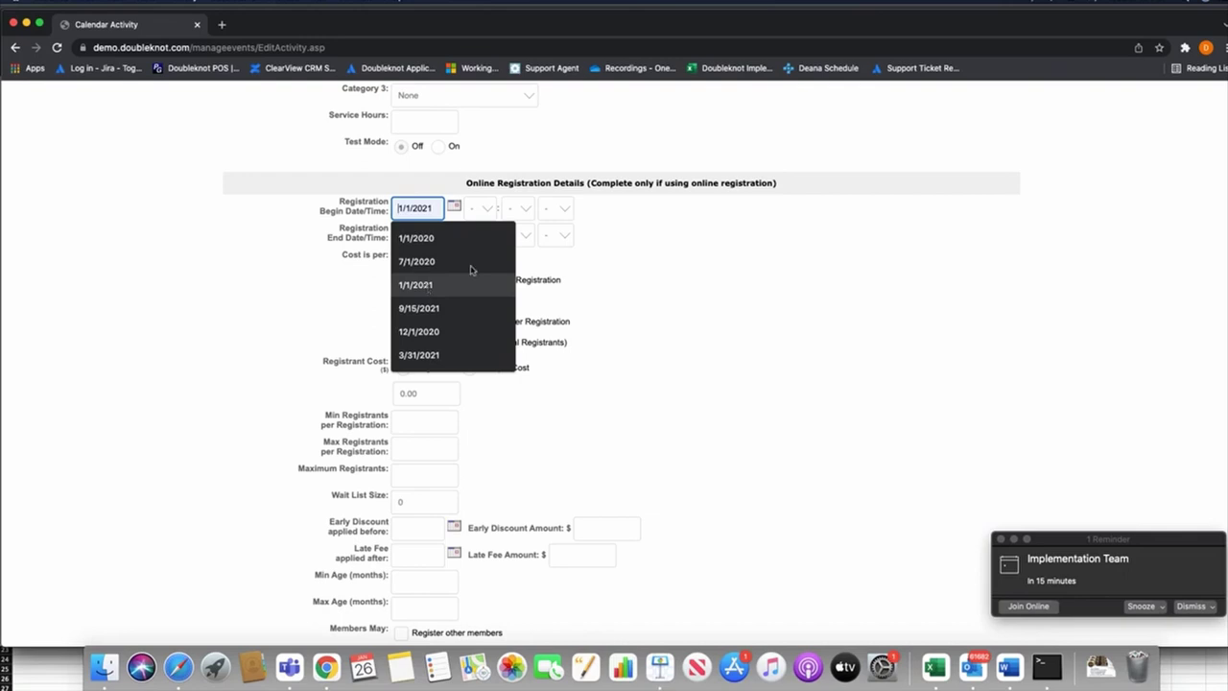
pyautogui.click(426, 293)
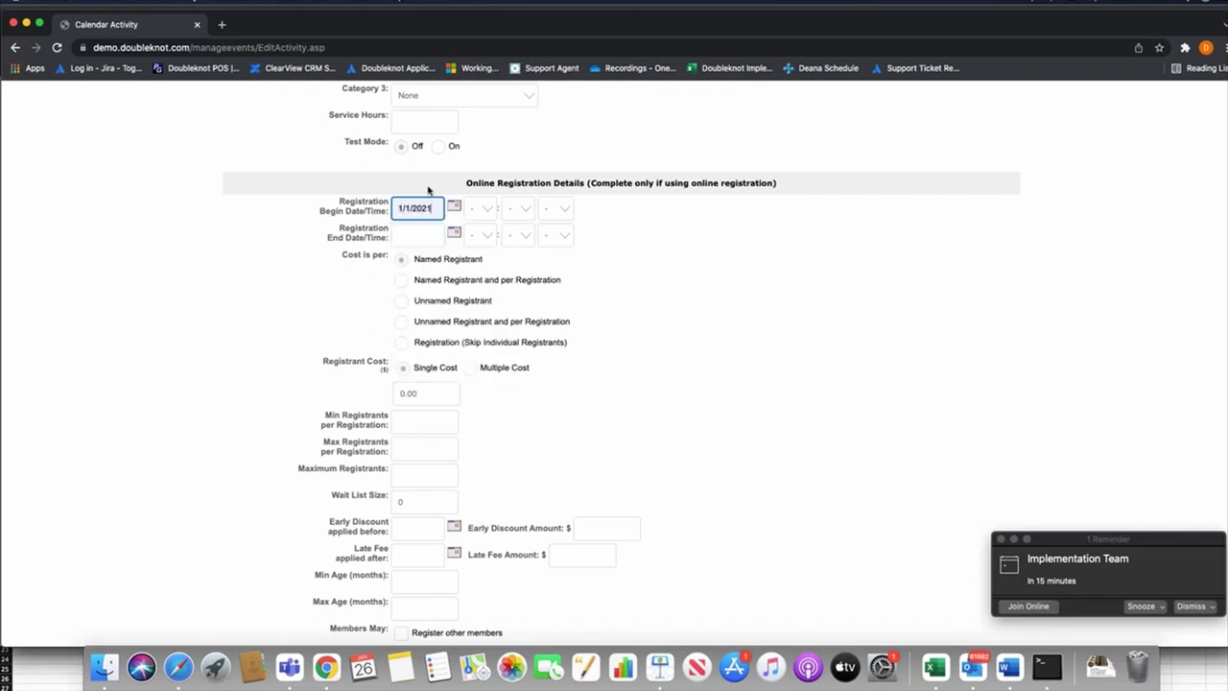
pyautogui.press('BackSpace')
pyautogui.write('2')
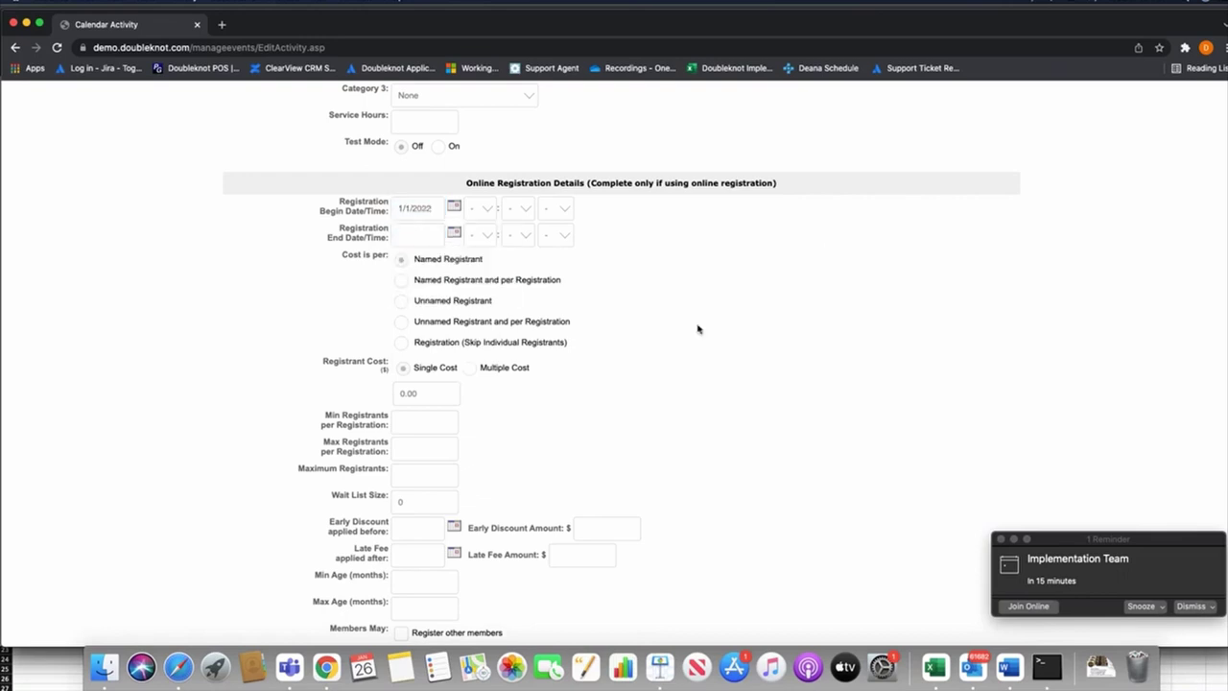
# Enter 7/1/2022 as the registration end date
pyautogui.click(406, 233)
pyautogui.click(406, 233)
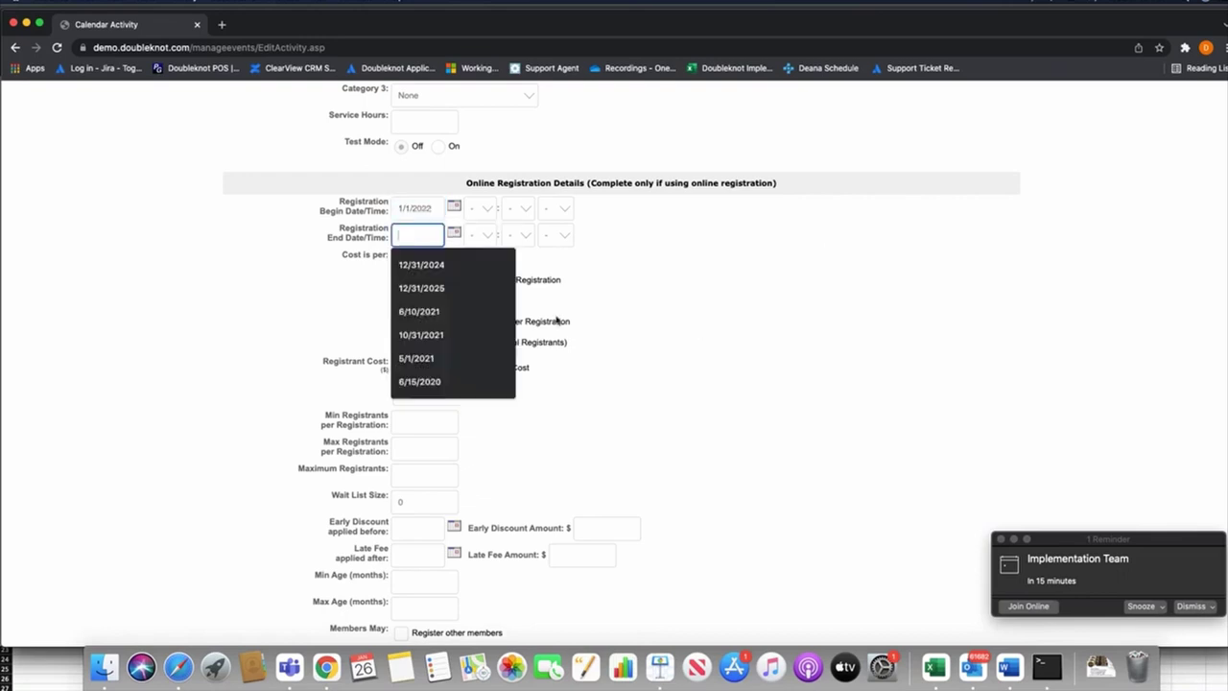
pyautogui.write('7/1/2')
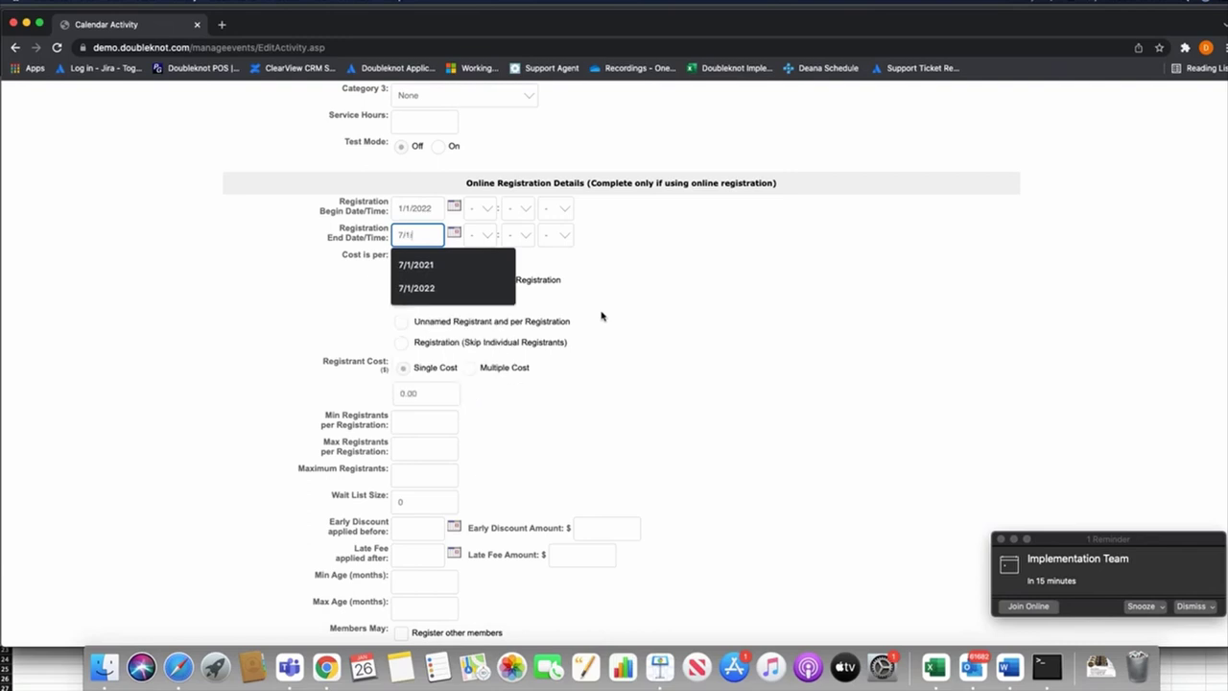
pyautogui.write('022')
pyautogui.click(859, 361)
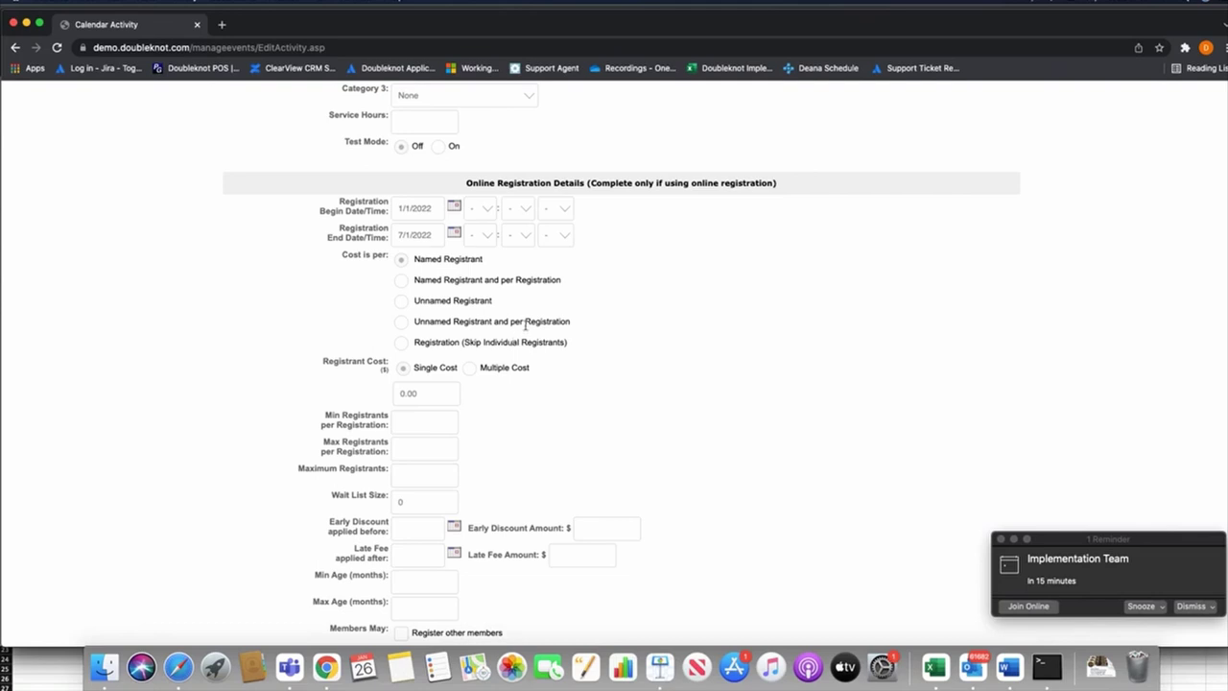
pyautogui.moveTo(484, 262); pyautogui.dragTo(412, 260)
pyautogui.click(614, 274)
pyautogui.click(469, 369)
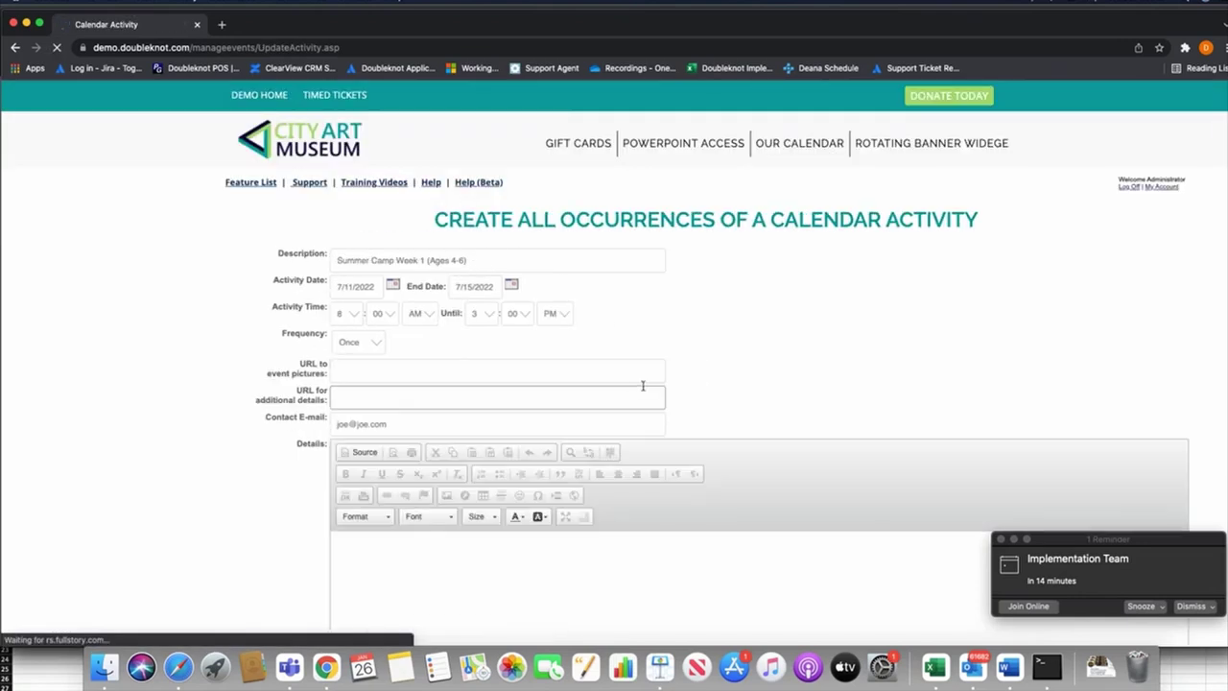
pyautogui.scroll(-1, 707, 361)
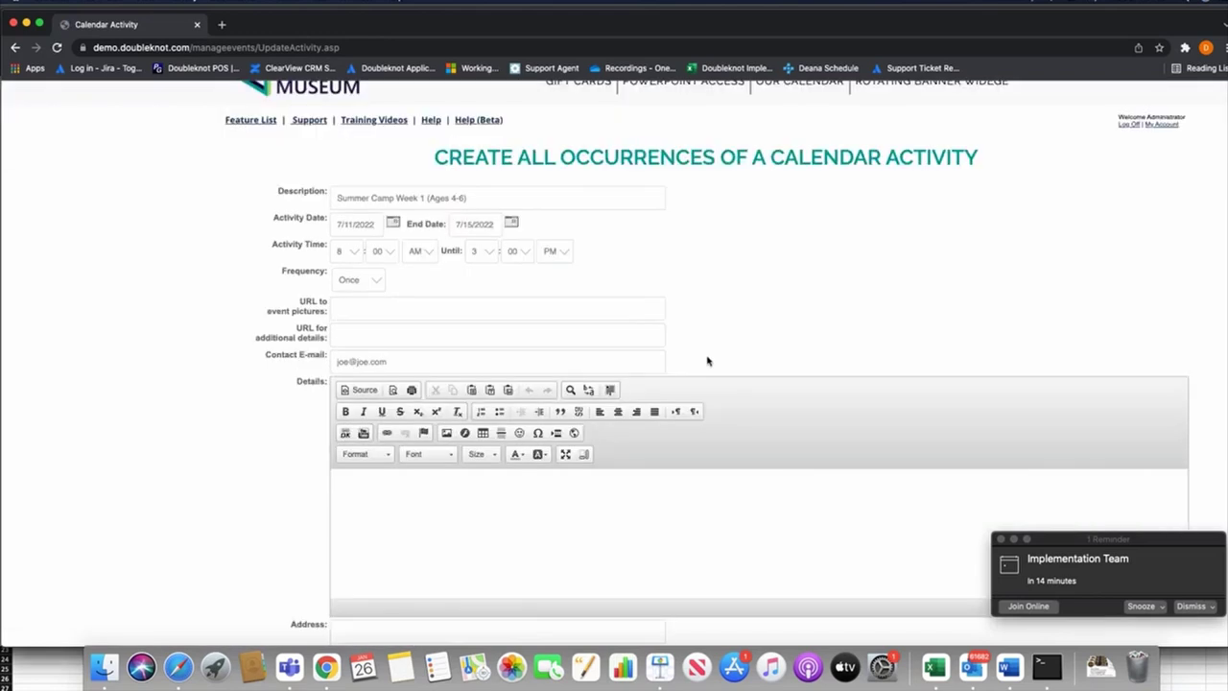
pyautogui.click(450, 197)
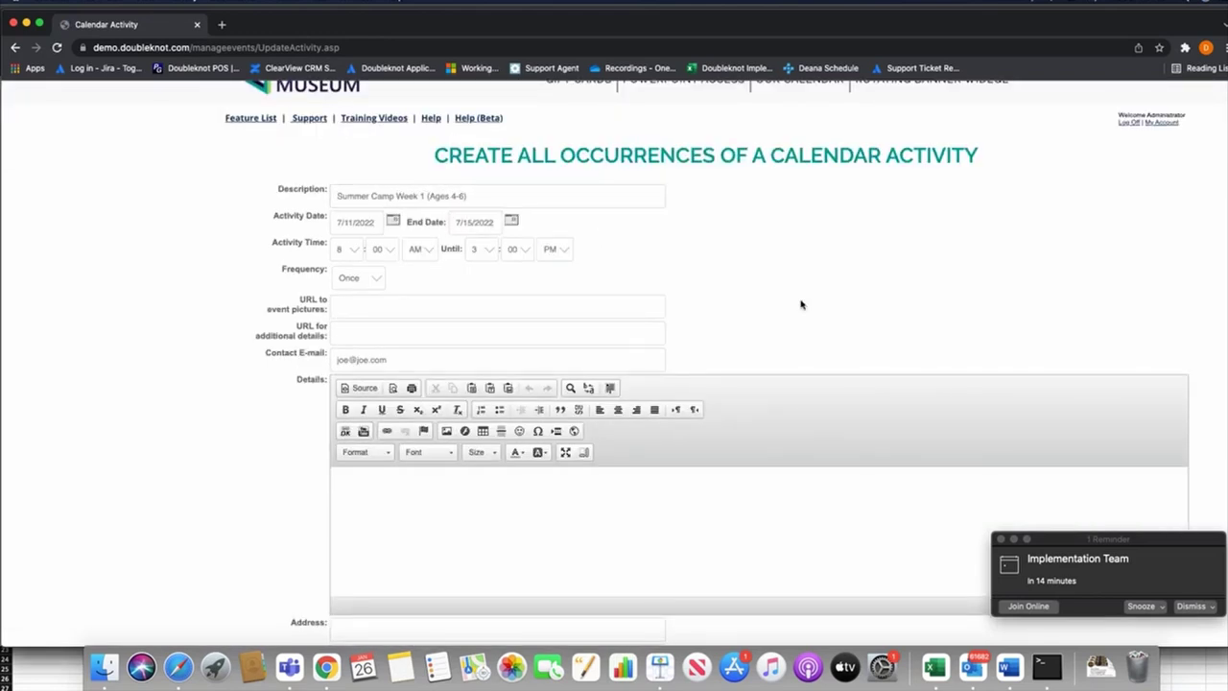
pyautogui.scroll(-1, 801, 303)
pyautogui.scroll(-3, 801, 303)
pyautogui.scroll(-5, 801, 304)
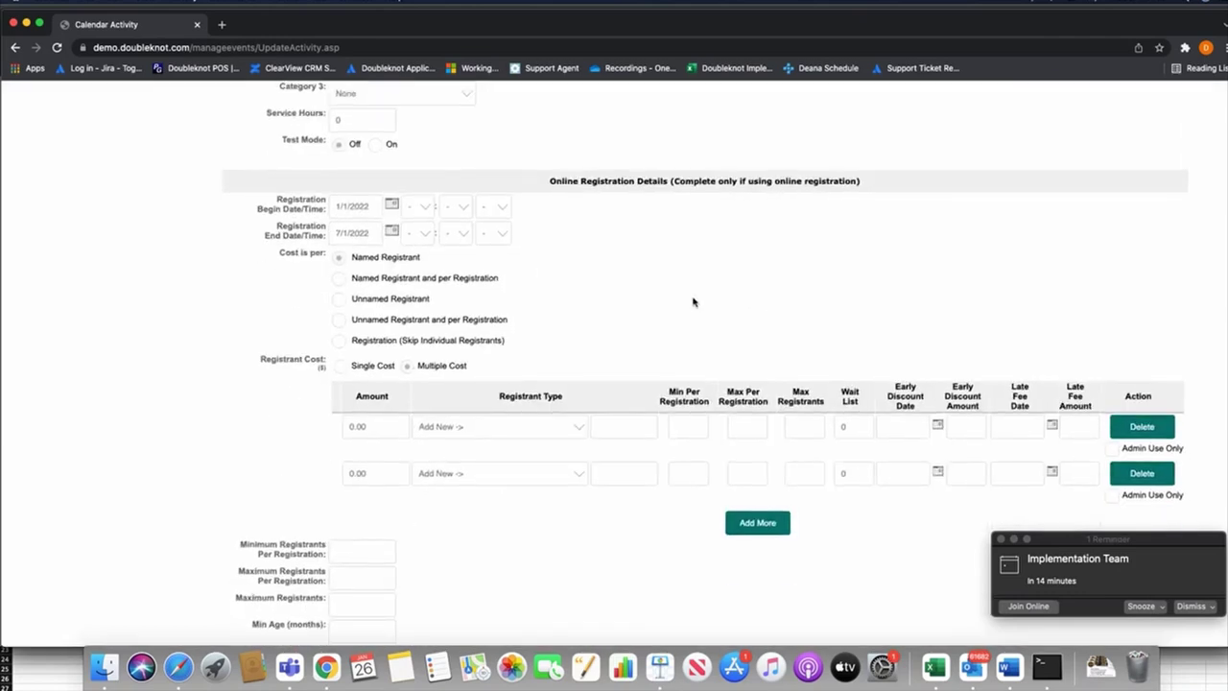
pyautogui.scroll(-1, 694, 302)
pyautogui.click(603, 383)
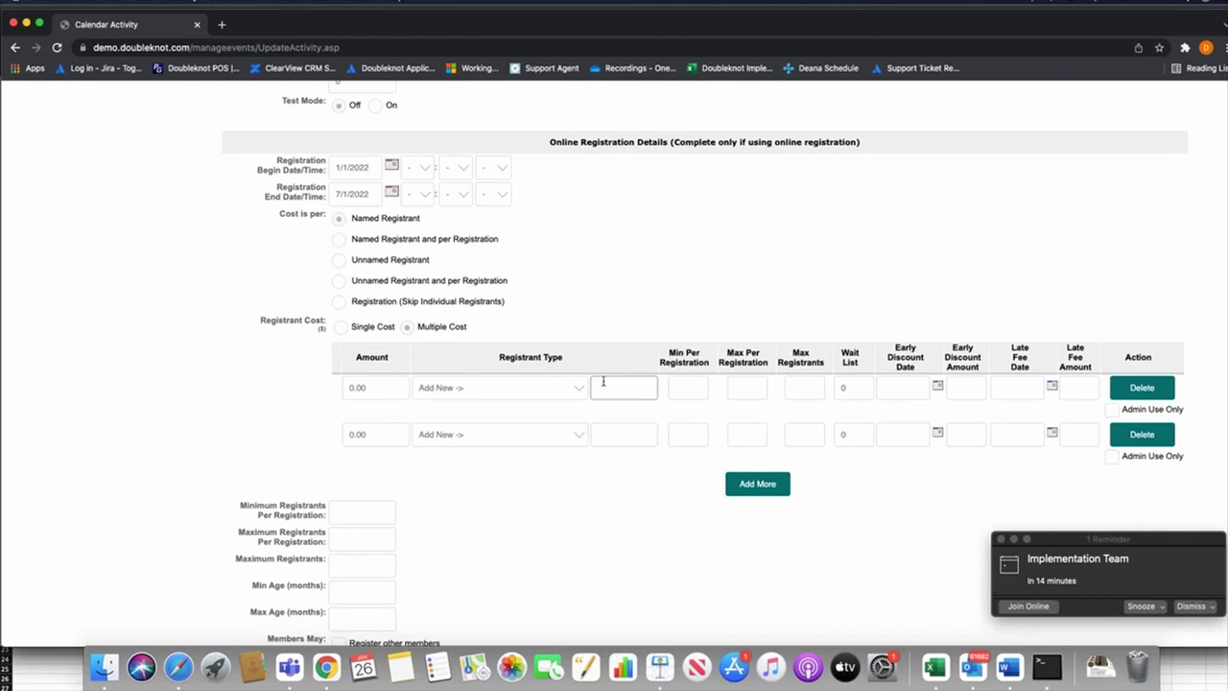
pyautogui.write('e')
pyautogui.write(' Yearold')
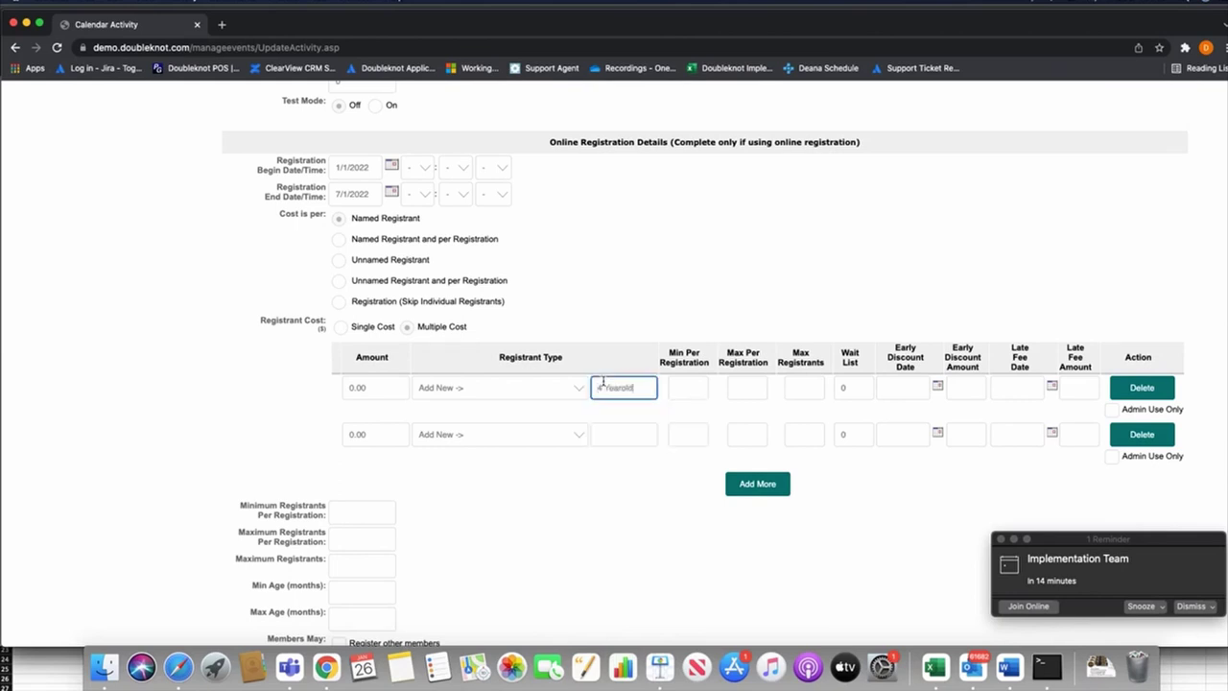
pyautogui.press('BackSpace')
pyautogui.press('BackSpace')
pyautogui.press('BackSpace')
pyautogui.press('BackSpace')
pyautogui.press('BackSpace')
pyautogui.press('BackSpace')
pyautogui.click(342, 327)
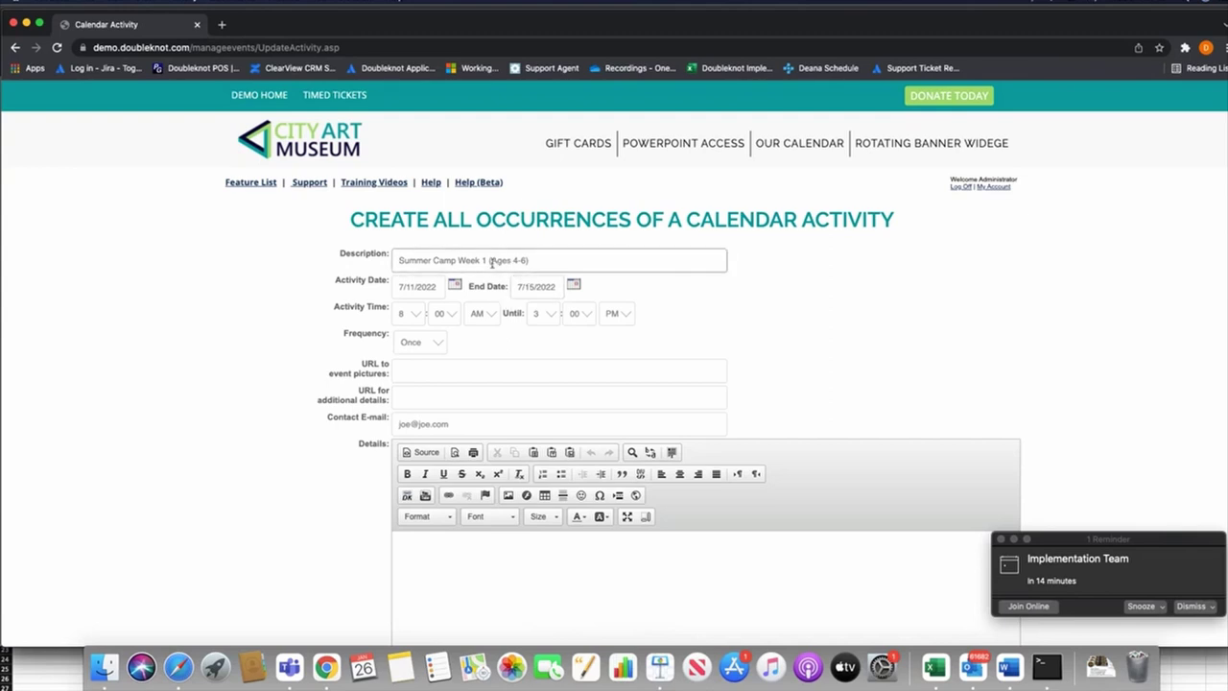
pyautogui.moveTo(490, 261); pyautogui.dragTo(531, 260)
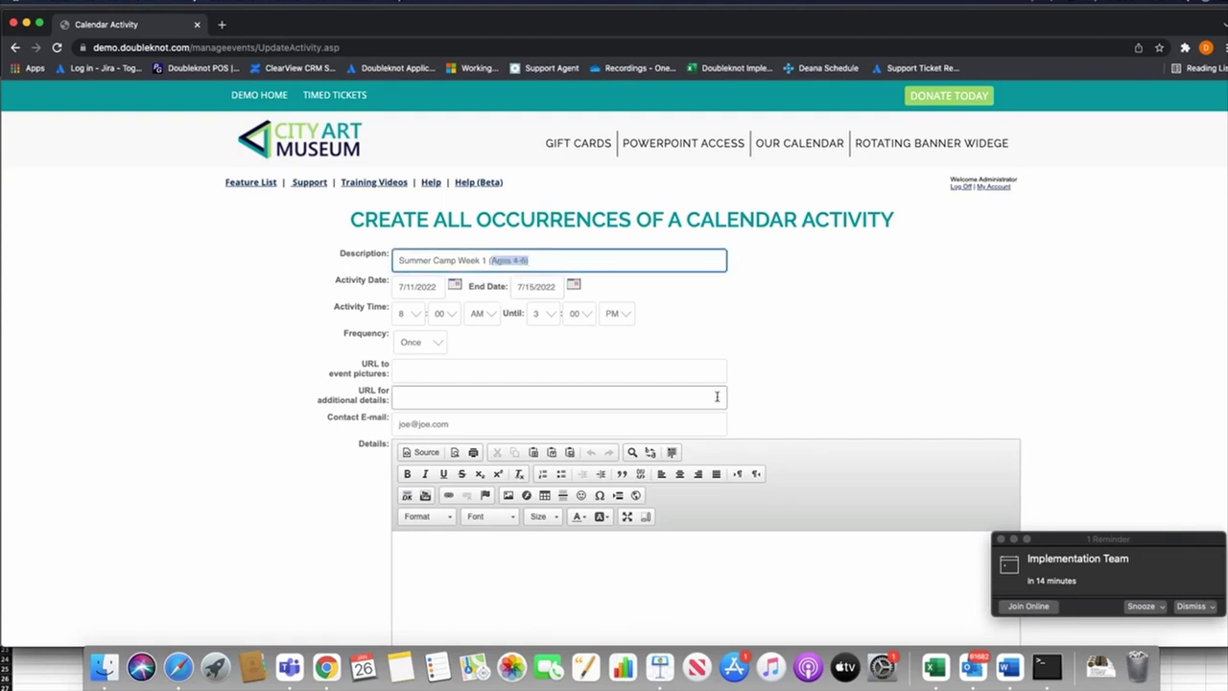
pyautogui.scroll(-10, 715, 395)
pyautogui.scroll(-2, 670, 406)
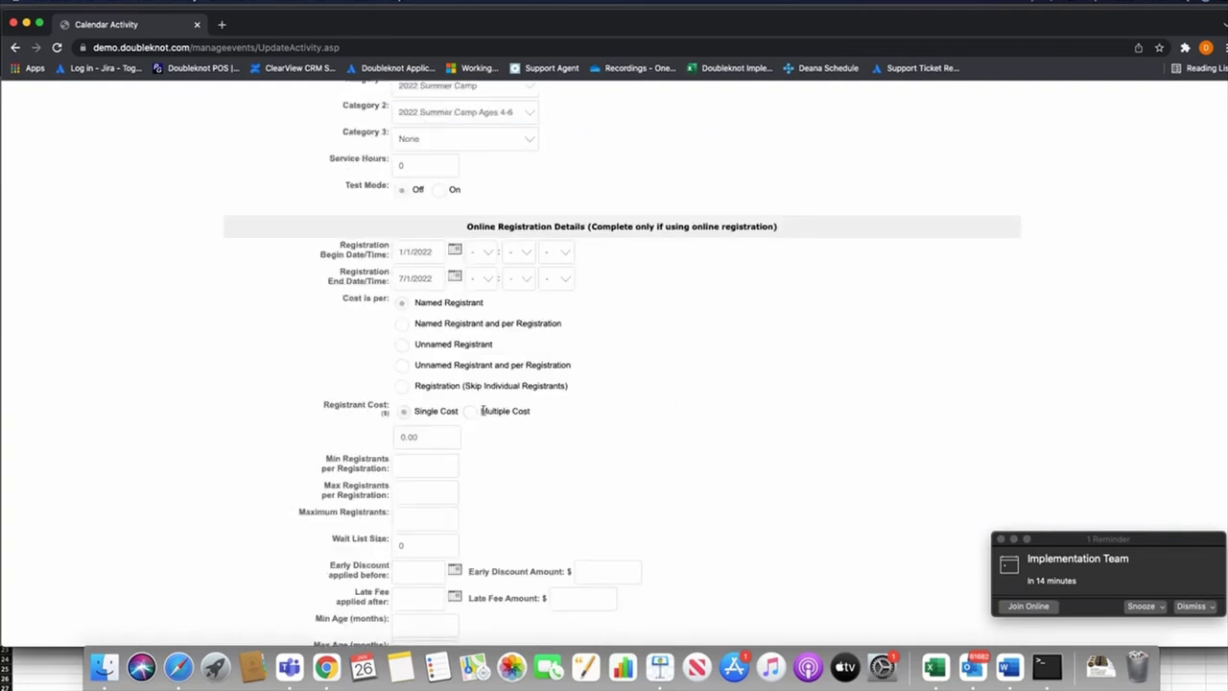
pyautogui.moveTo(482, 410); pyautogui.dragTo(535, 412)
pyautogui.click(578, 425)
pyautogui.scroll(15, 603, 375)
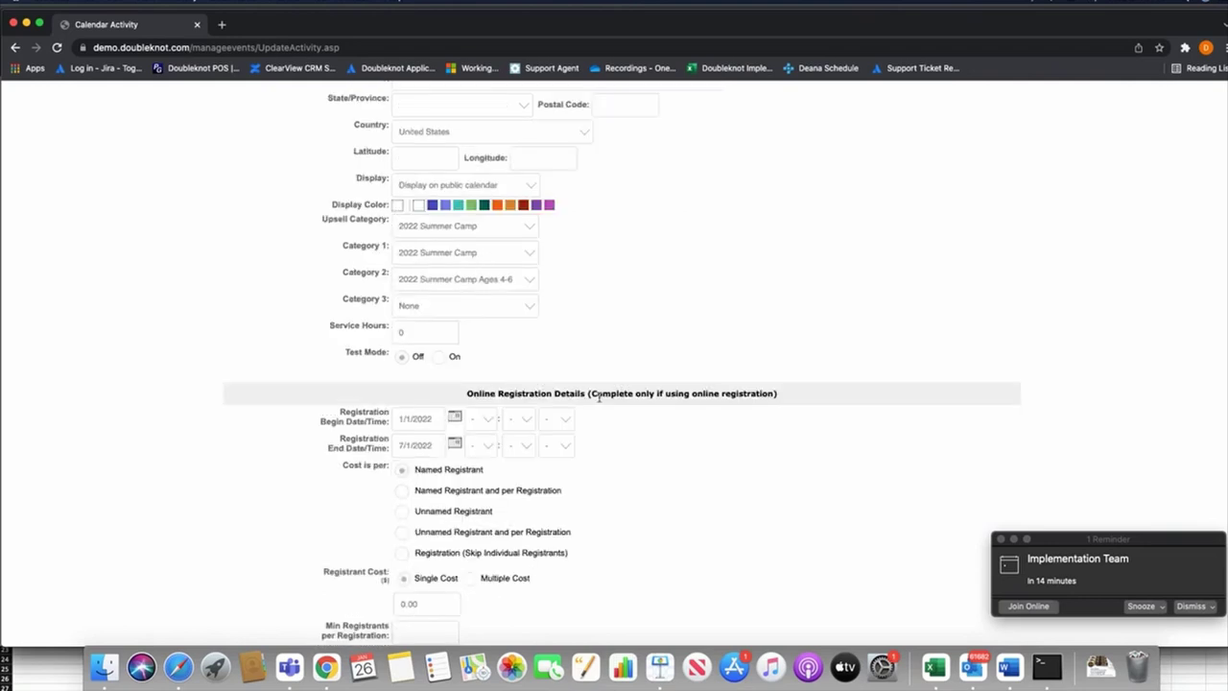
pyautogui.scroll(-5, 603, 401)
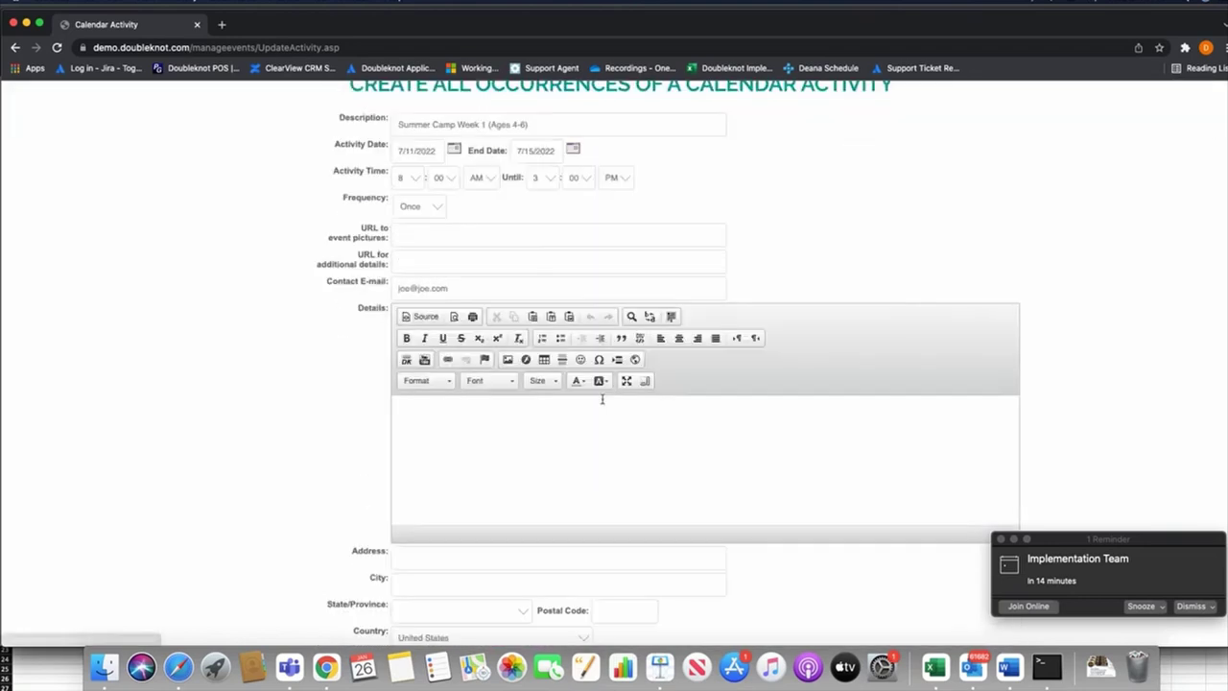
pyautogui.scroll(-4, 600, 403)
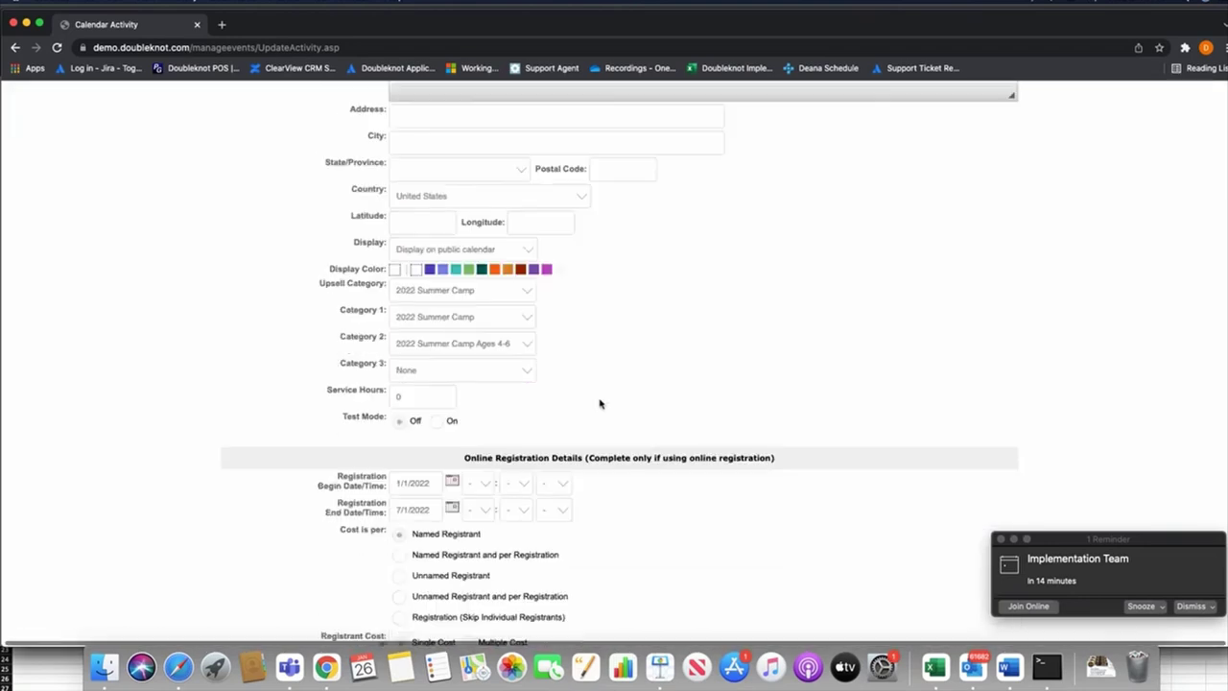
pyautogui.scroll(-4, 600, 403)
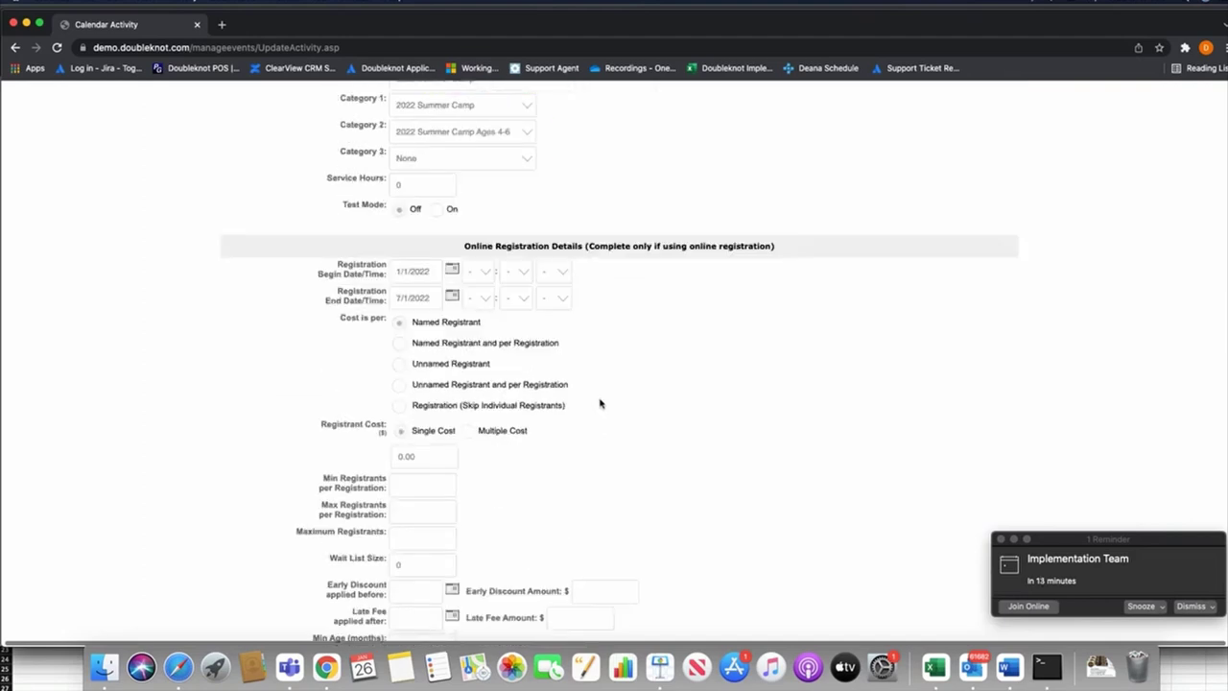
pyautogui.scroll(-1, 601, 403)
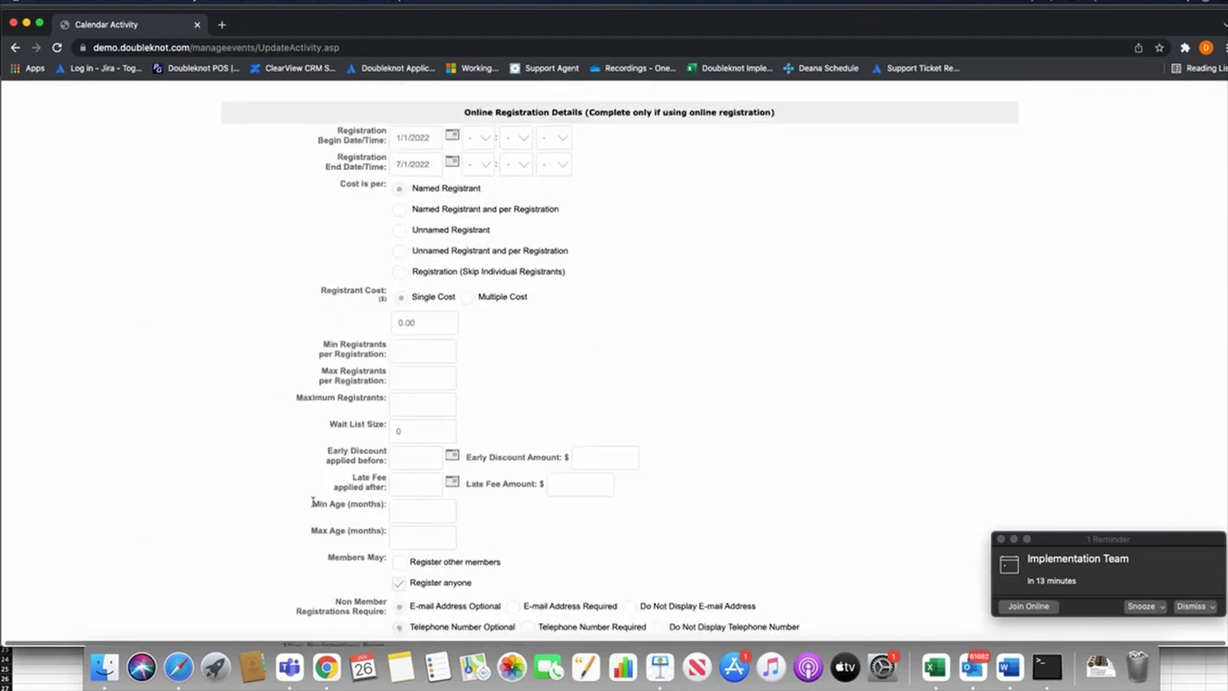
pyautogui.moveTo(313, 504); pyautogui.dragTo(381, 528)
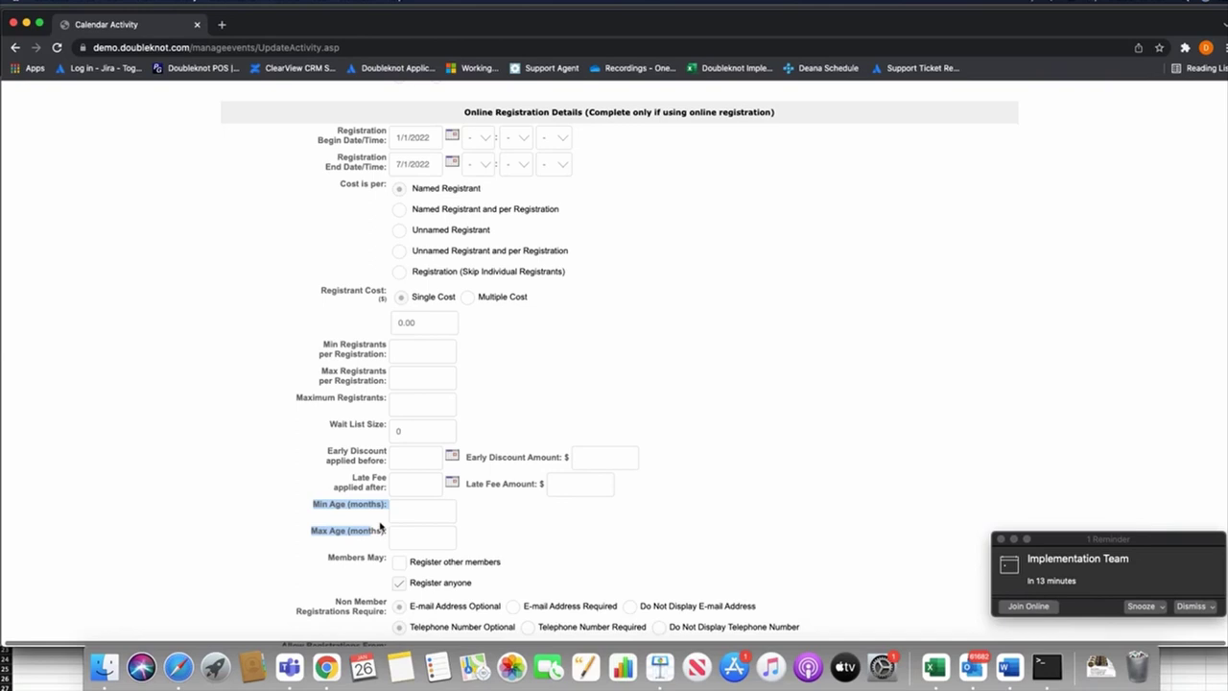
# Enter 36 as the minimum age and 72 as the maximum age in months
pyautogui.click(422, 509)
pyautogui.click(417, 510)
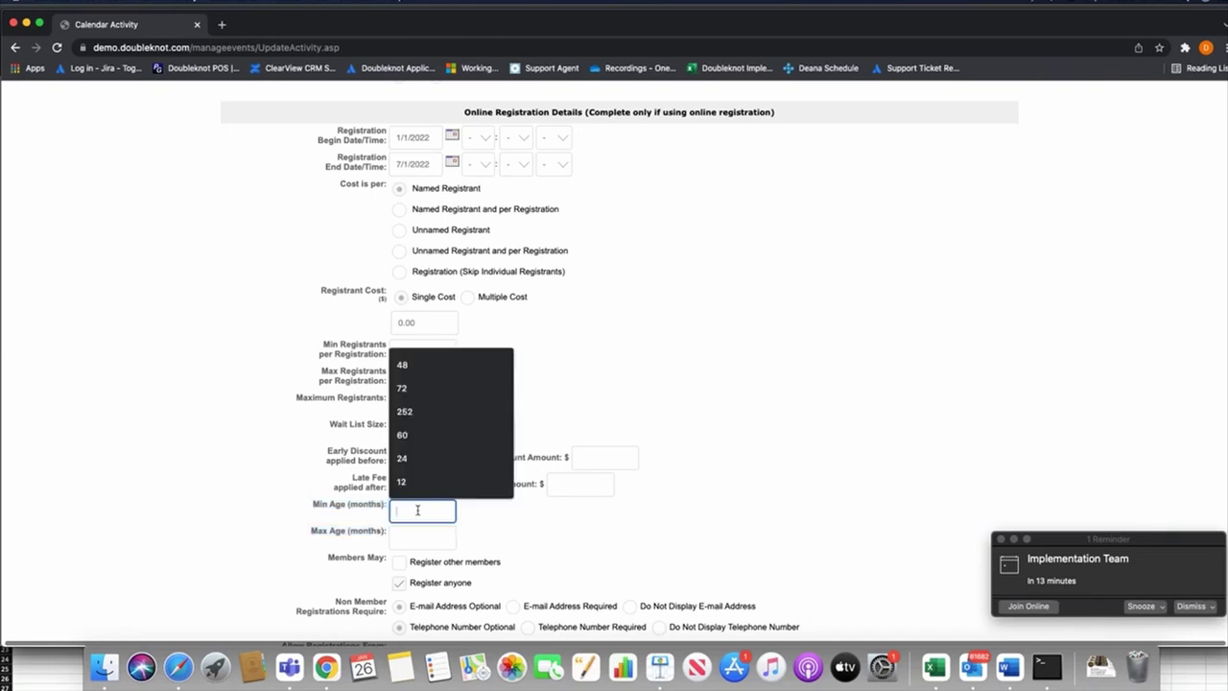
pyautogui.write('36')
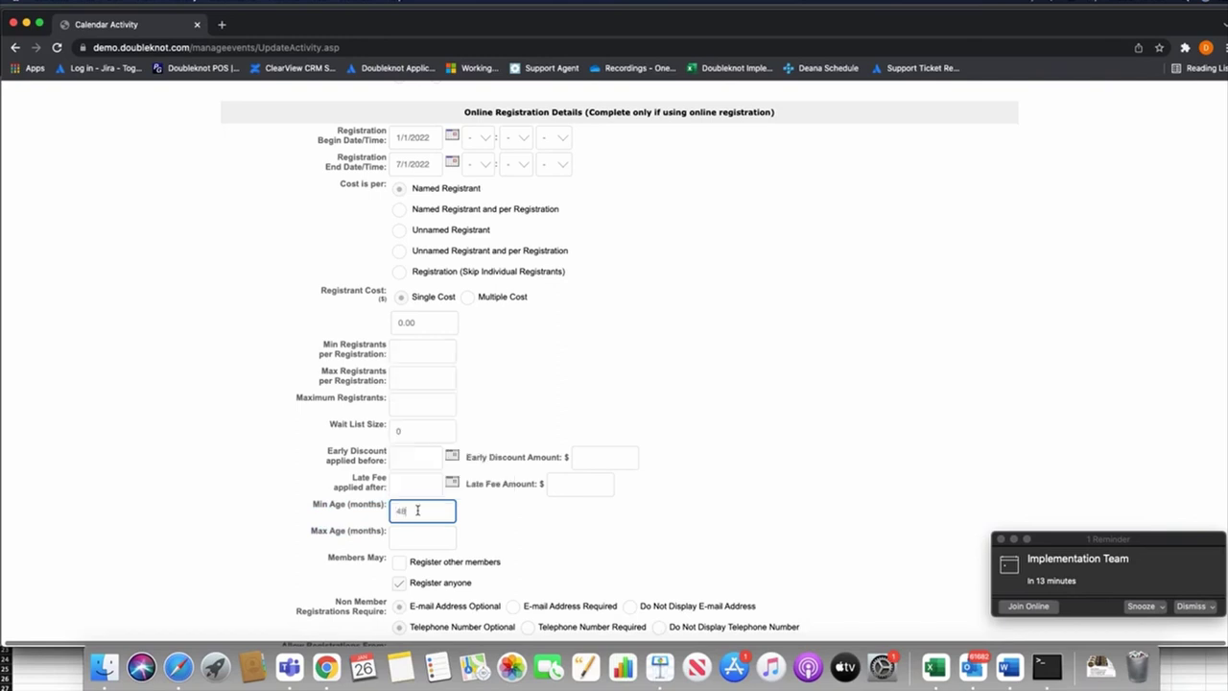
pyautogui.click(417, 538)
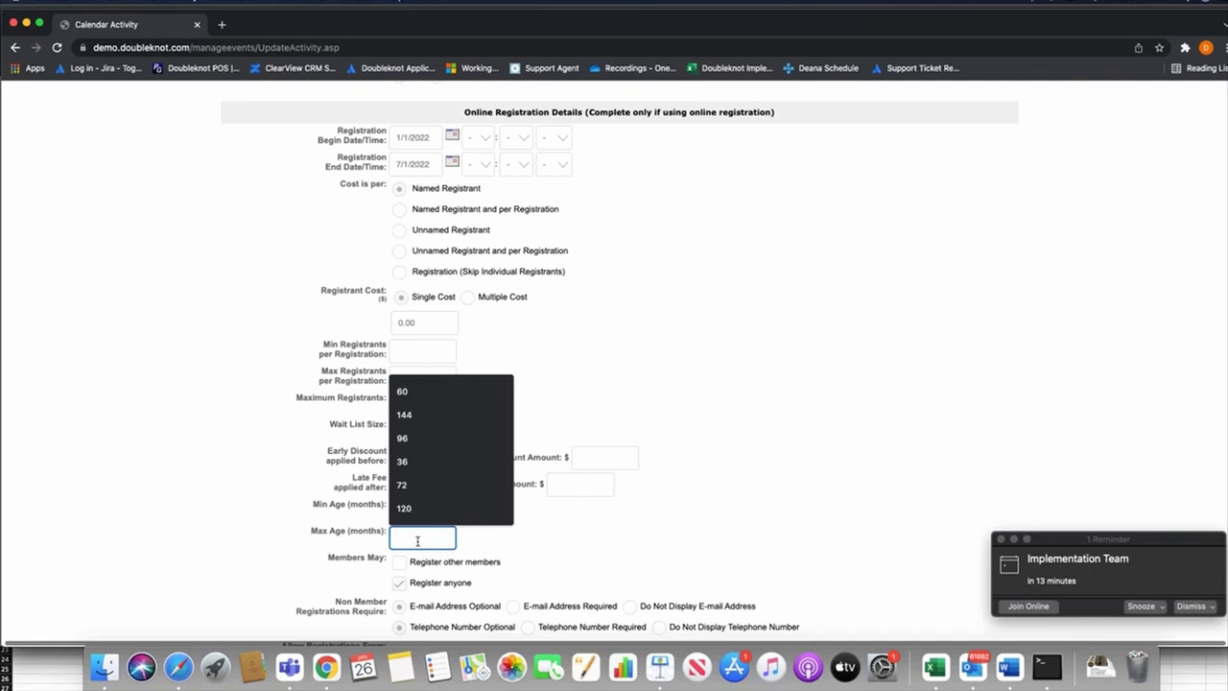
pyautogui.click(615, 410)
pyautogui.click(419, 539)
pyautogui.write('72')
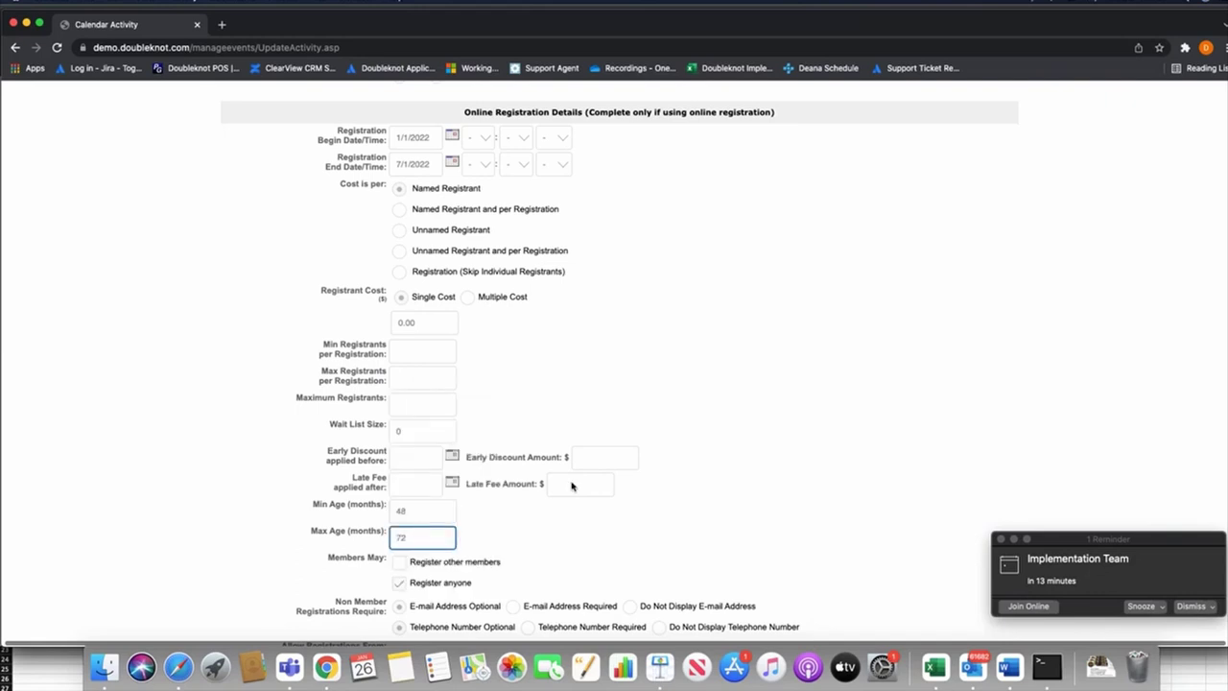
pyautogui.click(649, 332)
# Return to the Min Age (months) field to recheck its value
pyautogui.scroll(15, 672, 367)
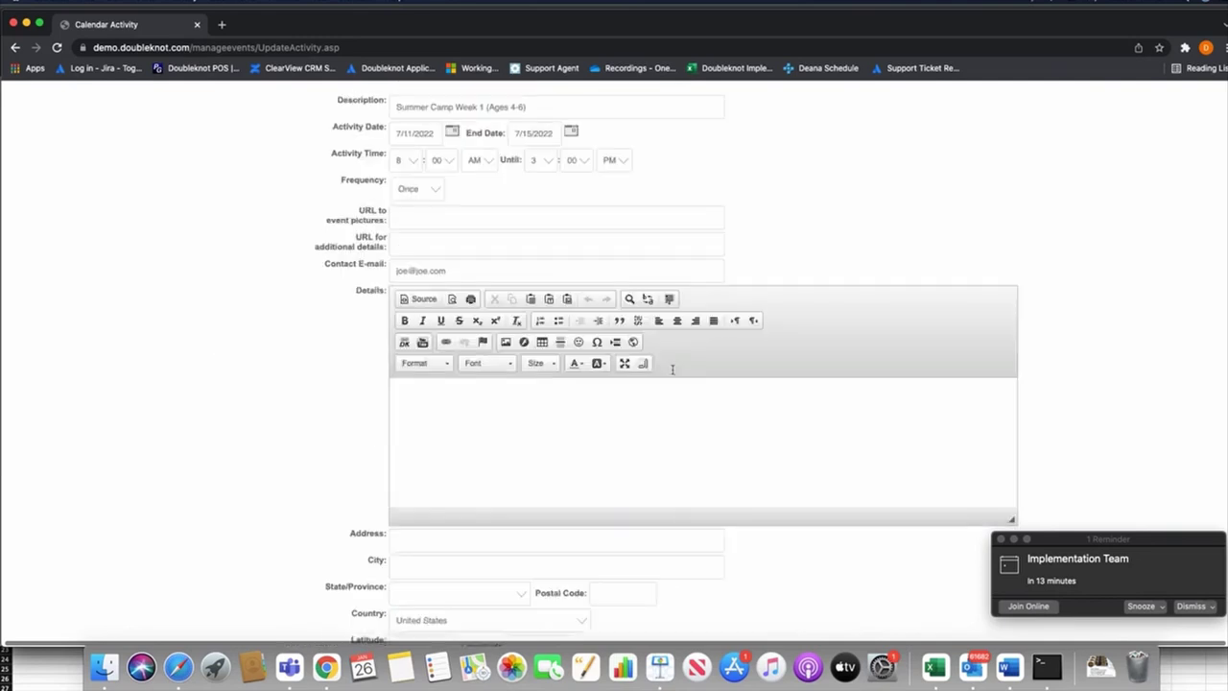
pyautogui.scroll(-1, 419, 233)
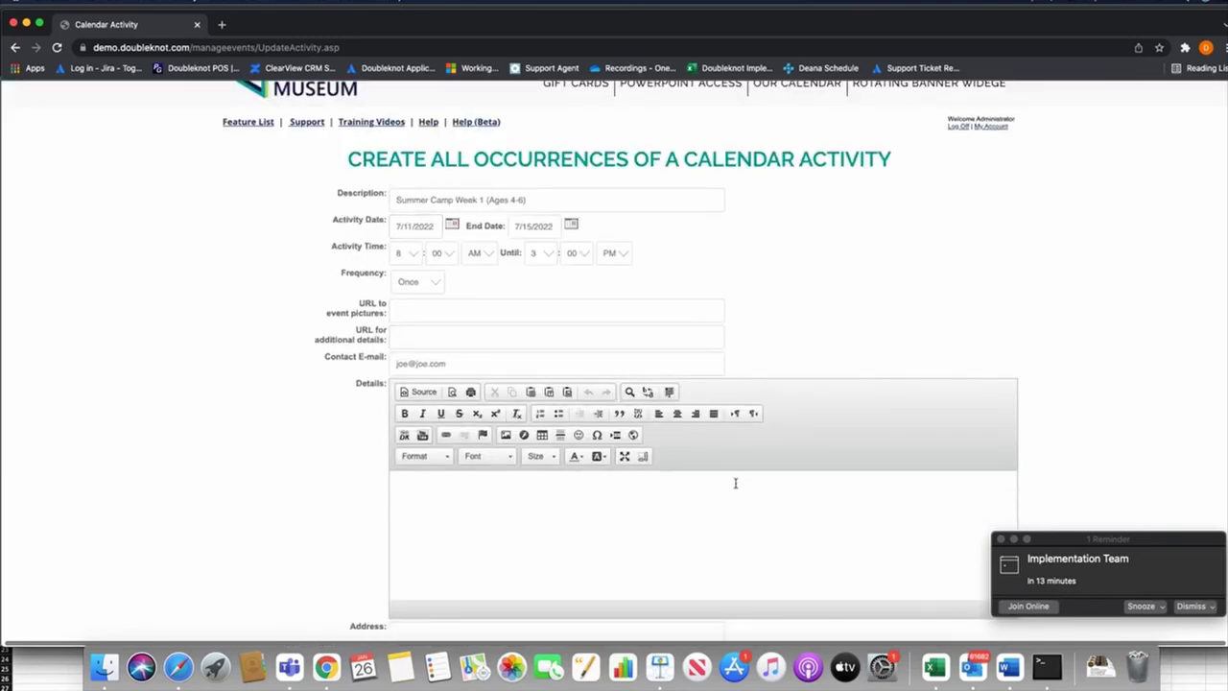
pyautogui.scroll(-3, 736, 487)
pyautogui.scroll(-8, 736, 488)
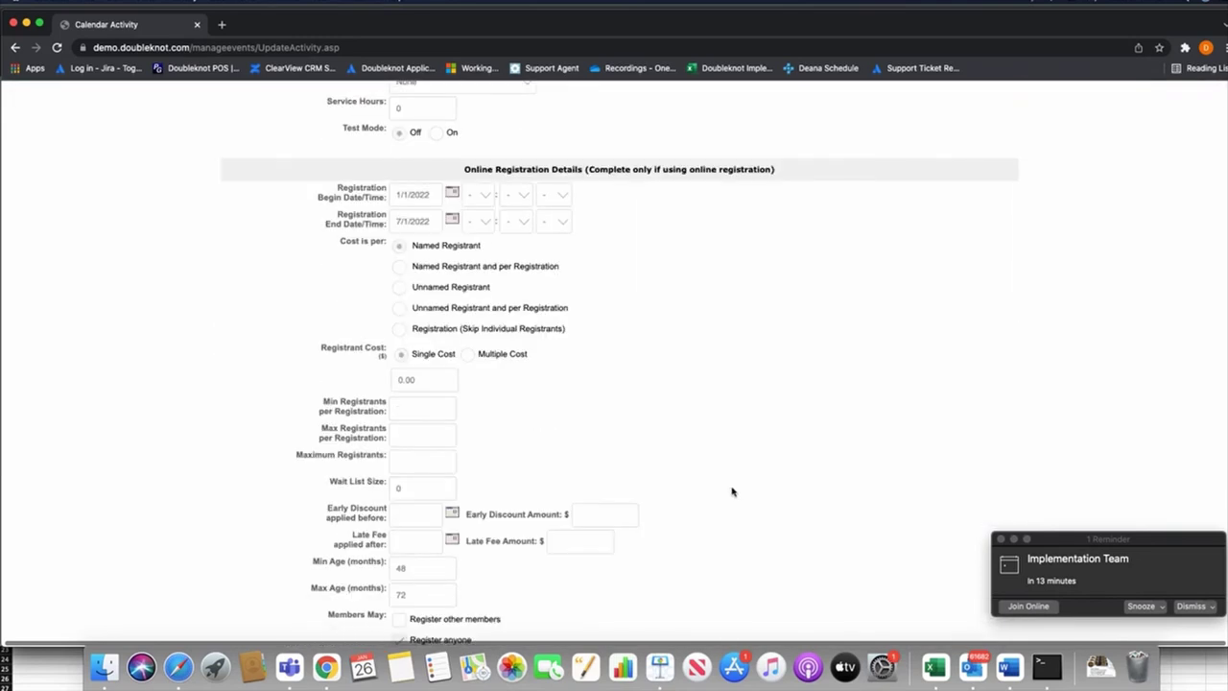
pyautogui.scroll(-1, 723, 487)
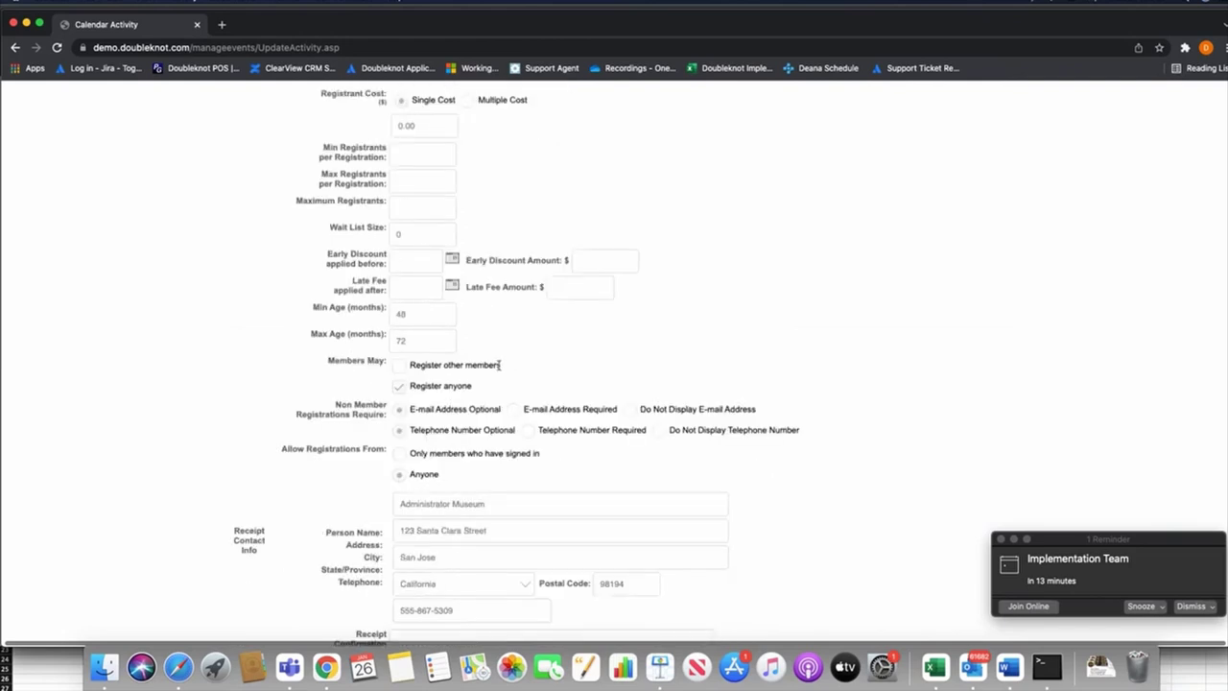
pyautogui.click(433, 318)
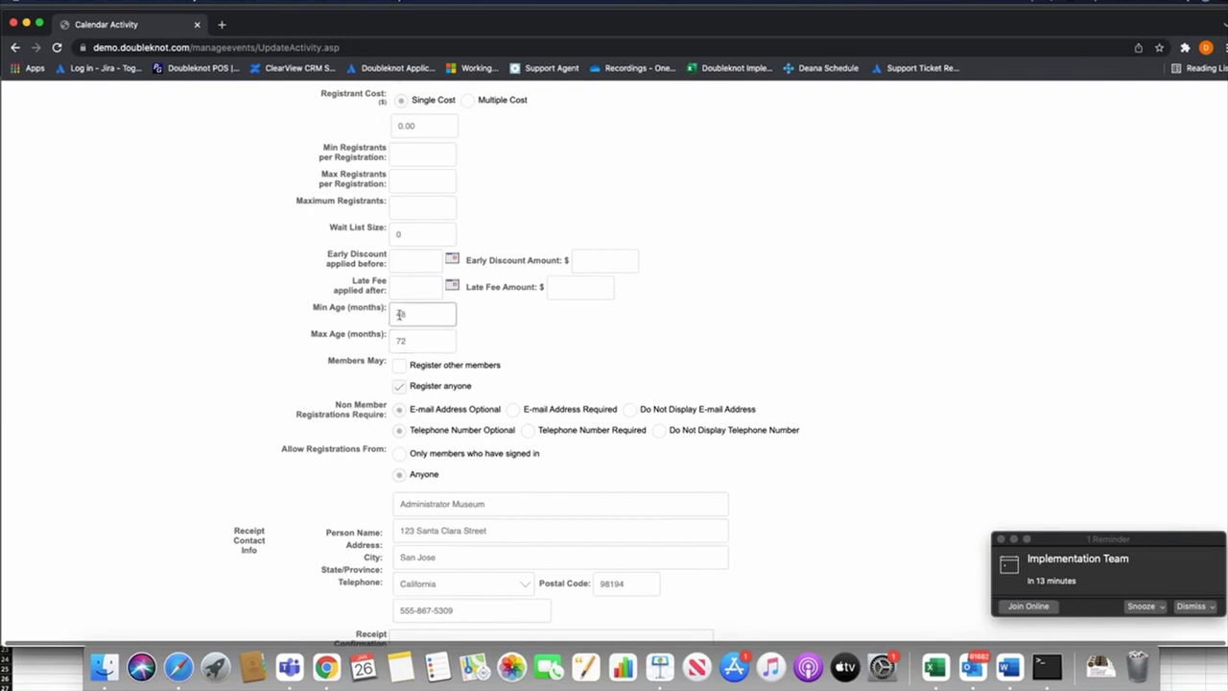
# Replace the 0.00 registrant cost with 225
pyautogui.scroll(3, 704, 321)
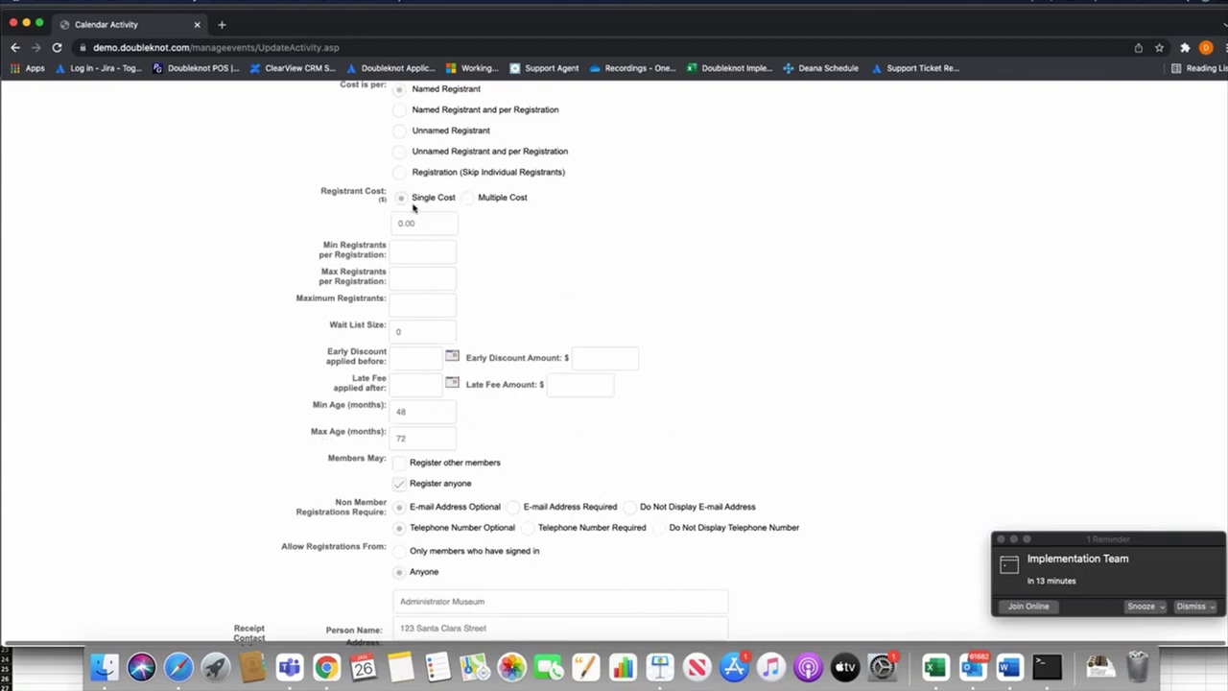
pyautogui.click(432, 224)
pyautogui.moveTo(431, 224); pyautogui.dragTo(366, 225)
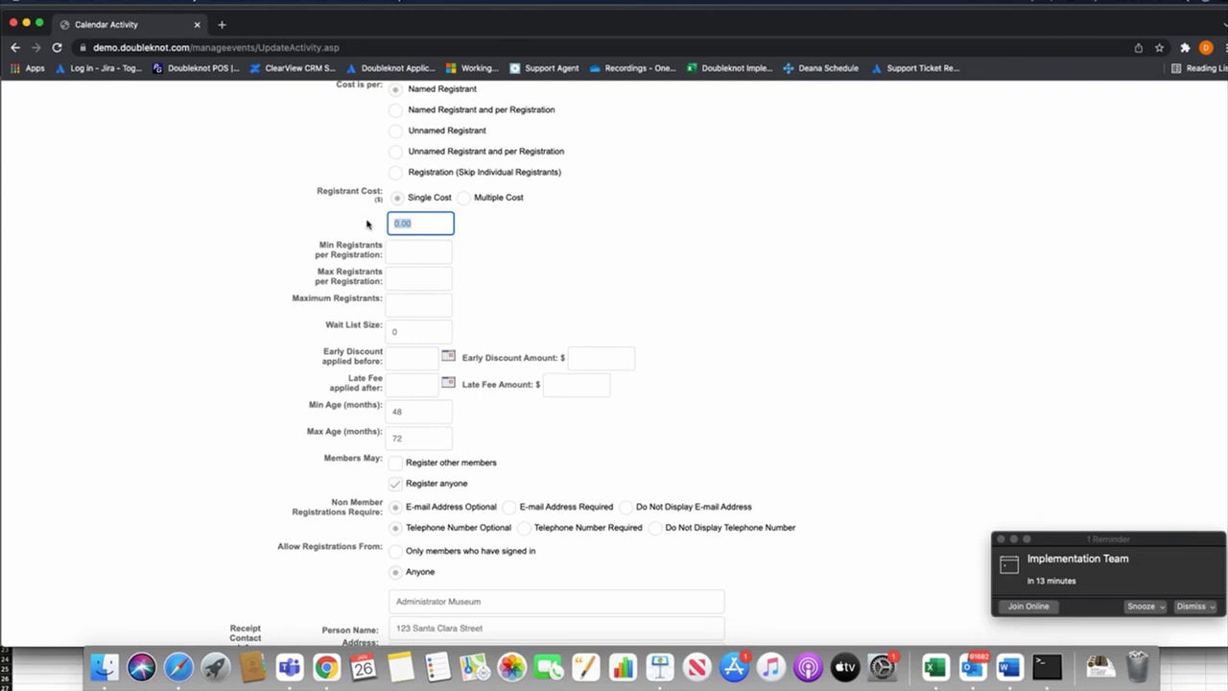
pyautogui.write('225')
pyautogui.click(587, 203)
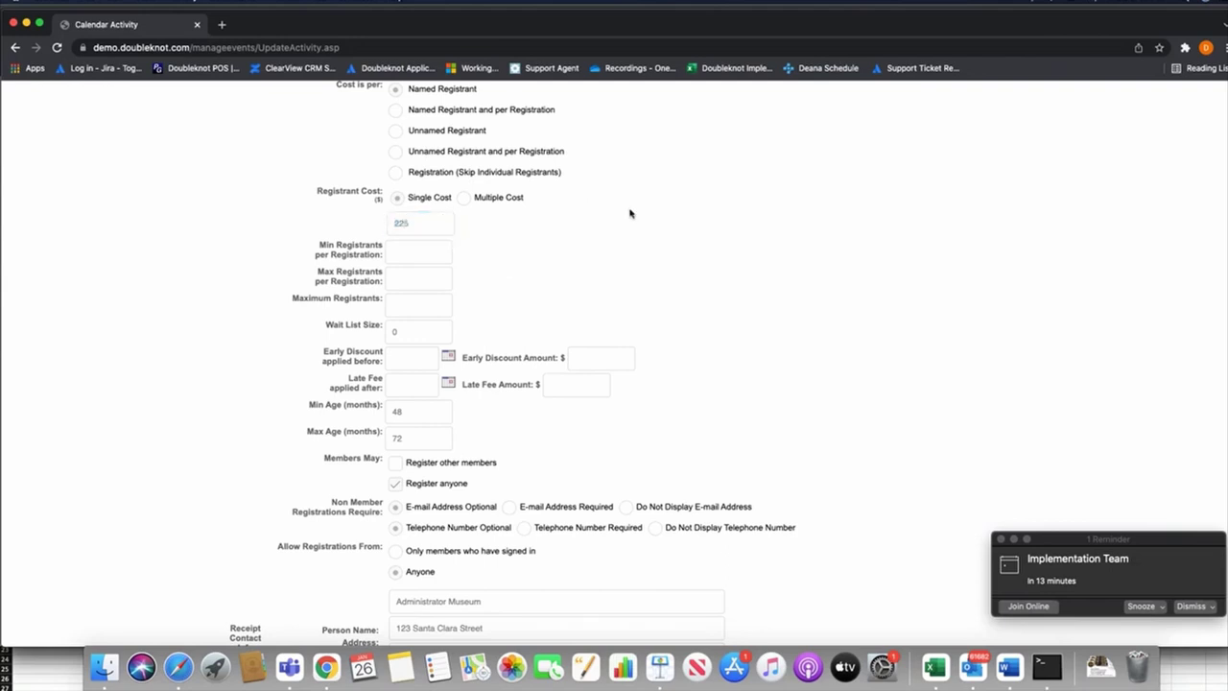
# Set minimum registrants per registration to 1, leaving the maximum blank
pyautogui.scroll(1, 628, 227)
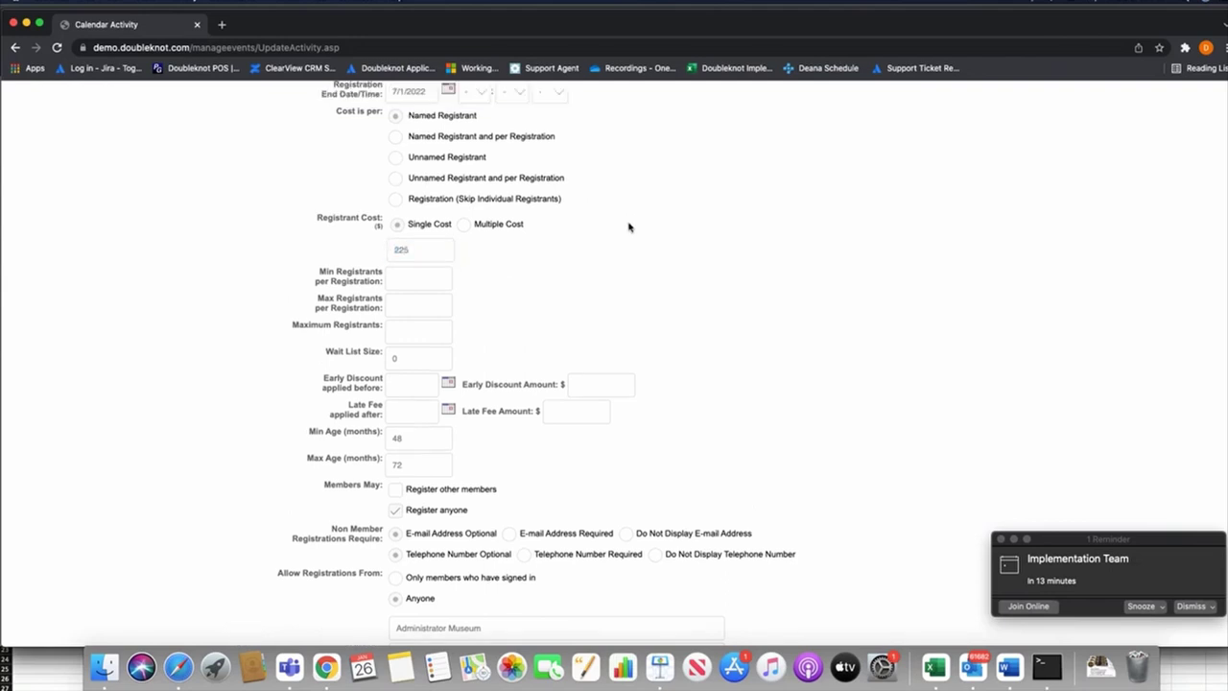
pyautogui.click(411, 277)
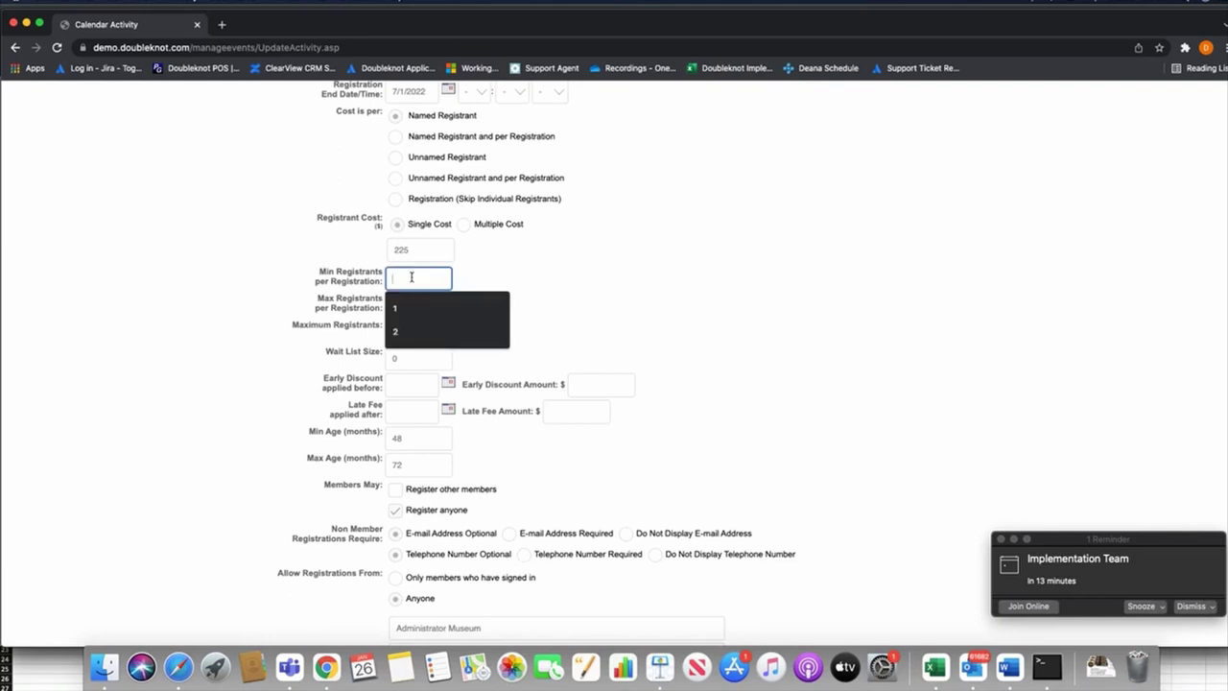
pyautogui.write('1')
pyautogui.click(572, 300)
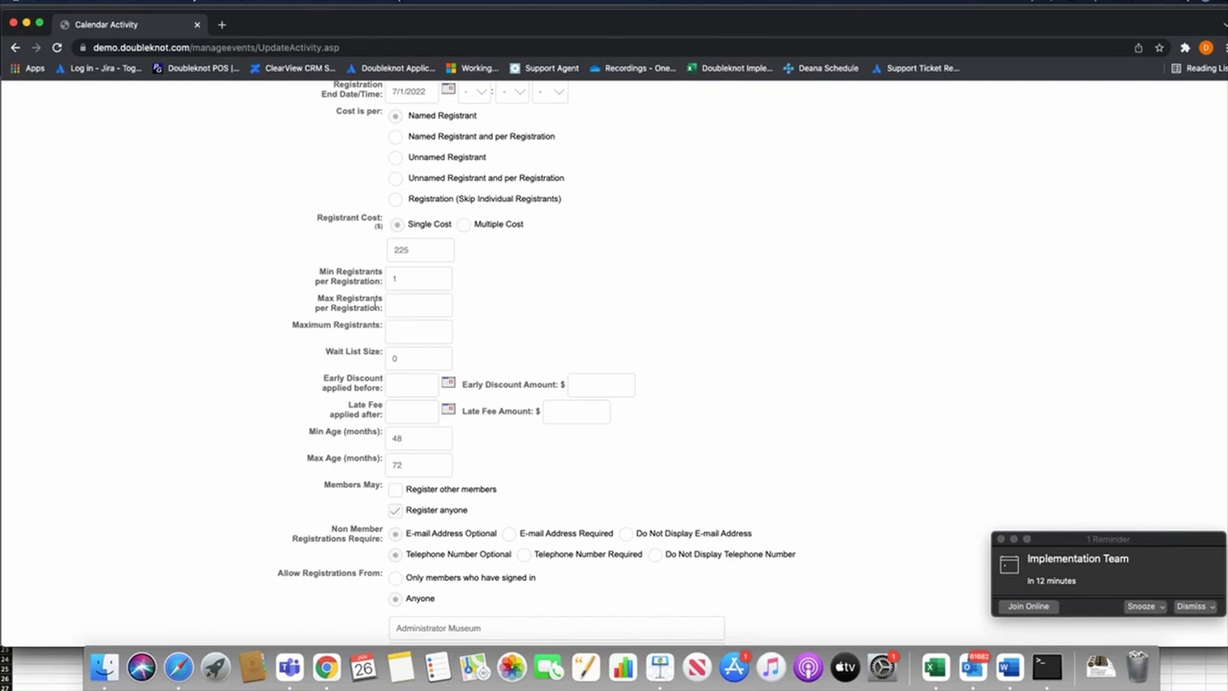
pyautogui.click(425, 304)
pyautogui.click(582, 288)
# Set the wait list size to 5
pyautogui.click(423, 357)
pyautogui.write('5')
pyautogui.click(595, 278)
pyautogui.scroll(5, 614, 288)
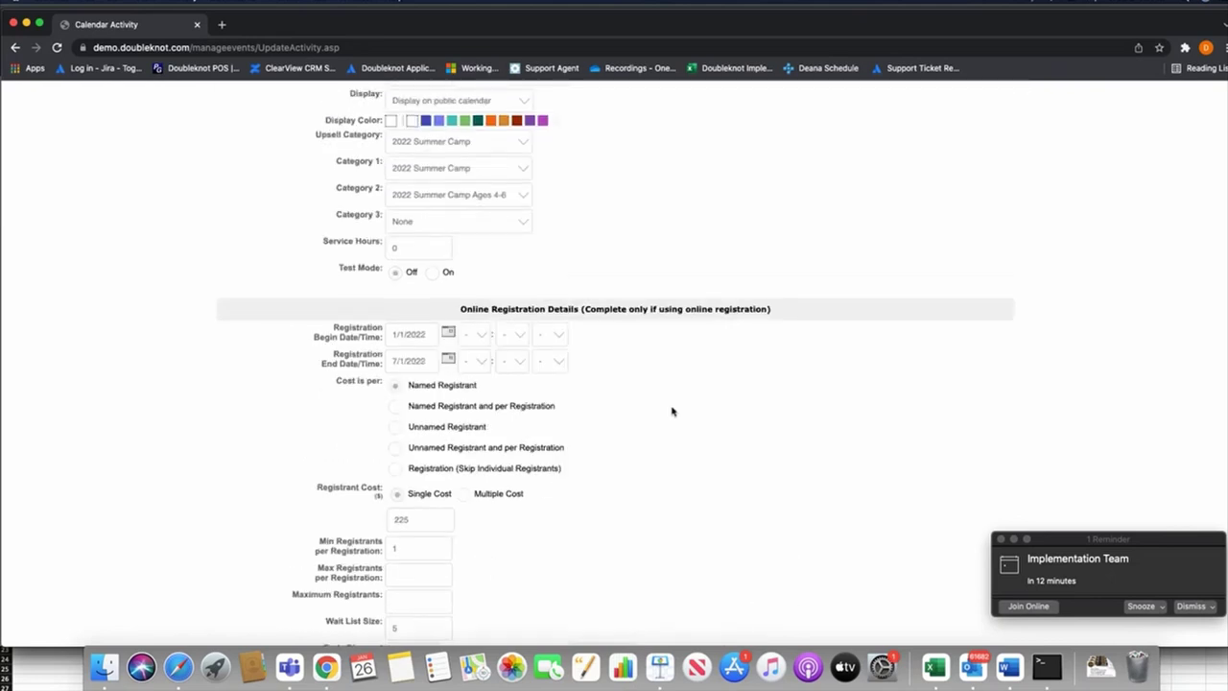
pyautogui.scroll(10, 672, 411)
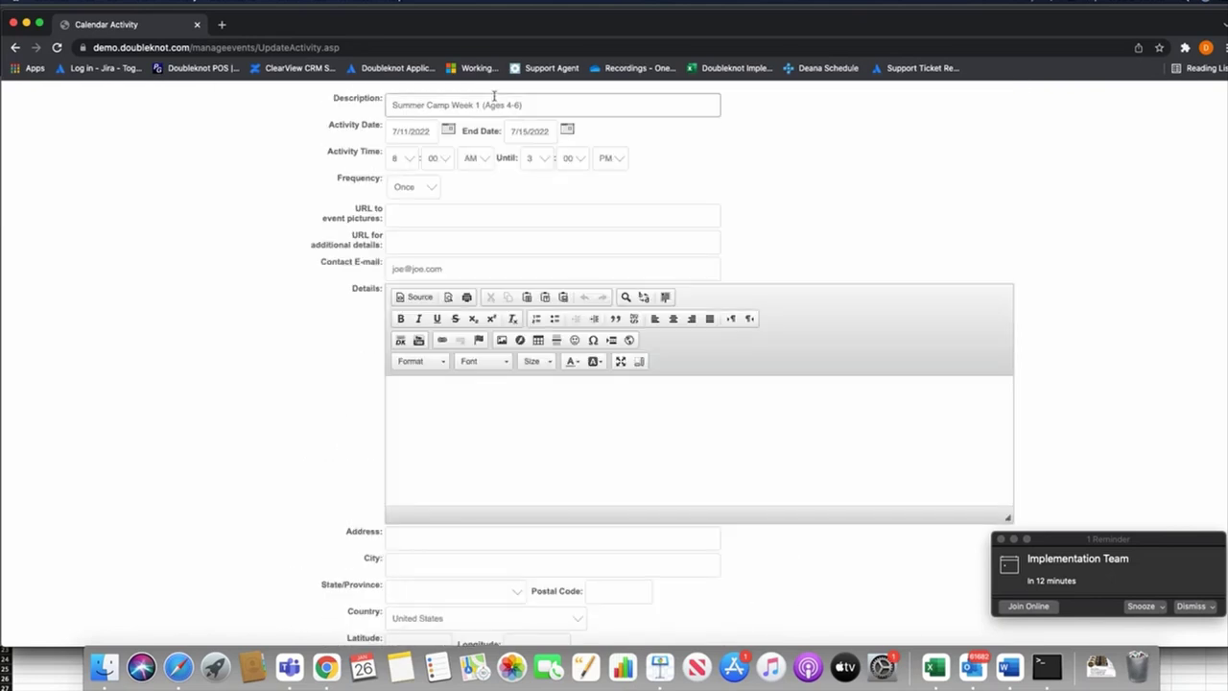
pyautogui.scroll(-7, 563, 432)
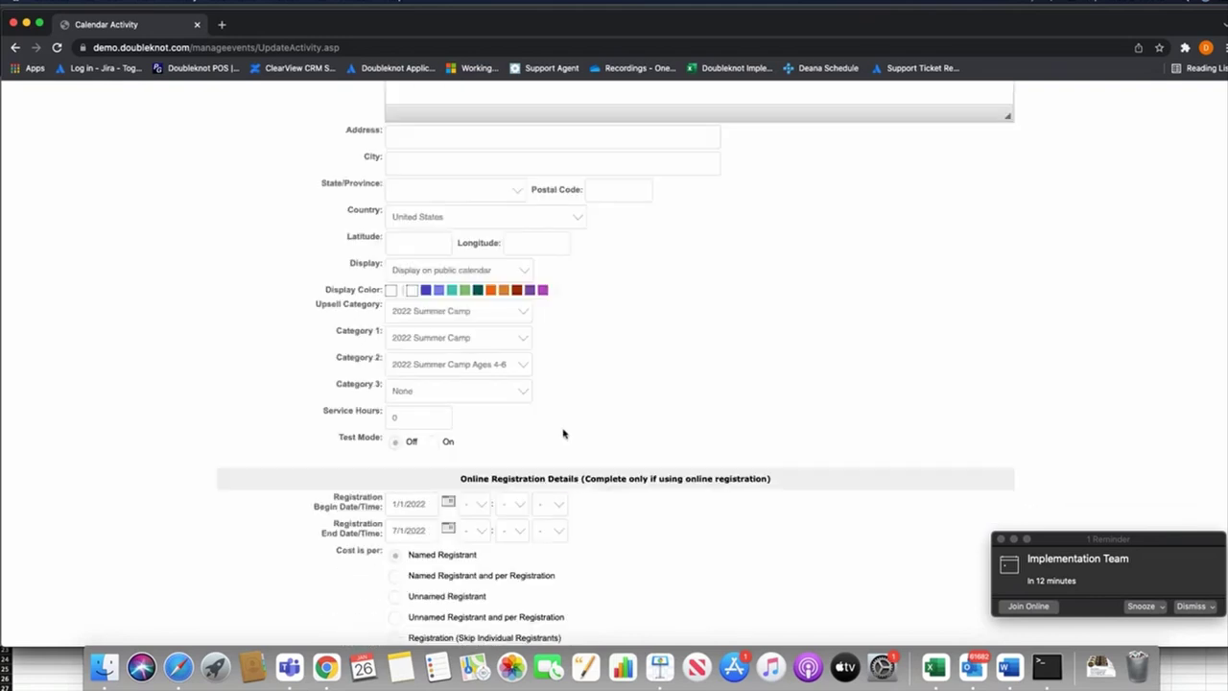
pyautogui.scroll(-5, 564, 434)
pyautogui.click(399, 527)
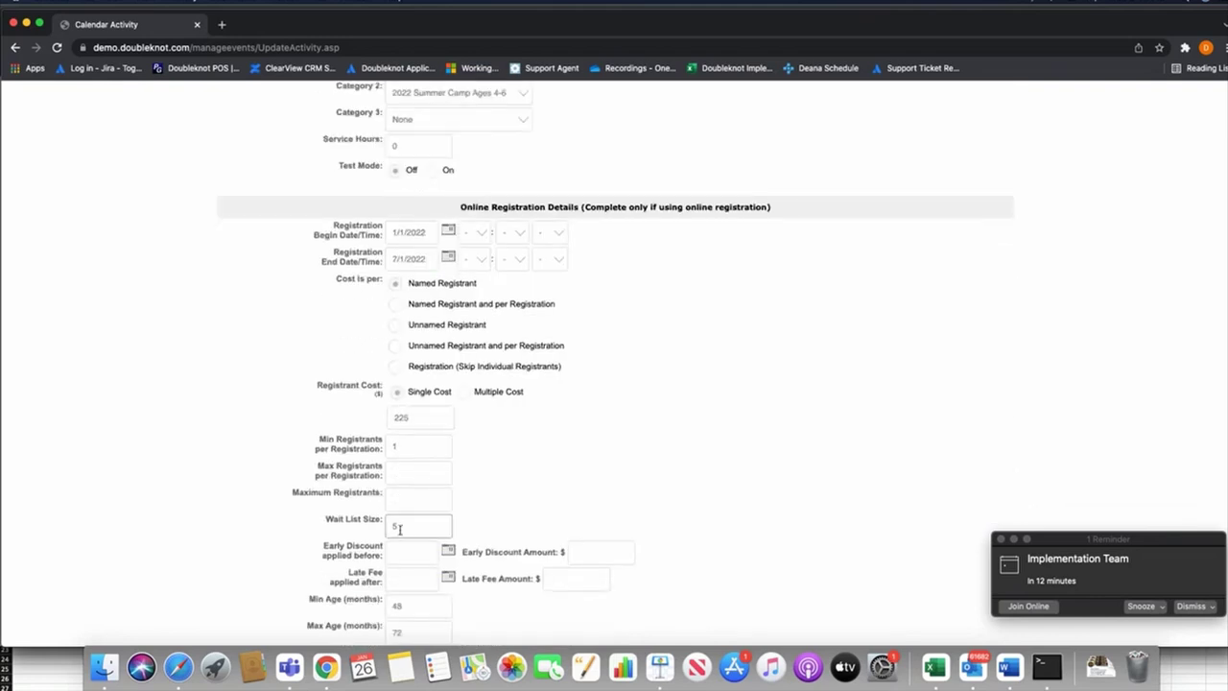
pyautogui.scroll(-2, 594, 496)
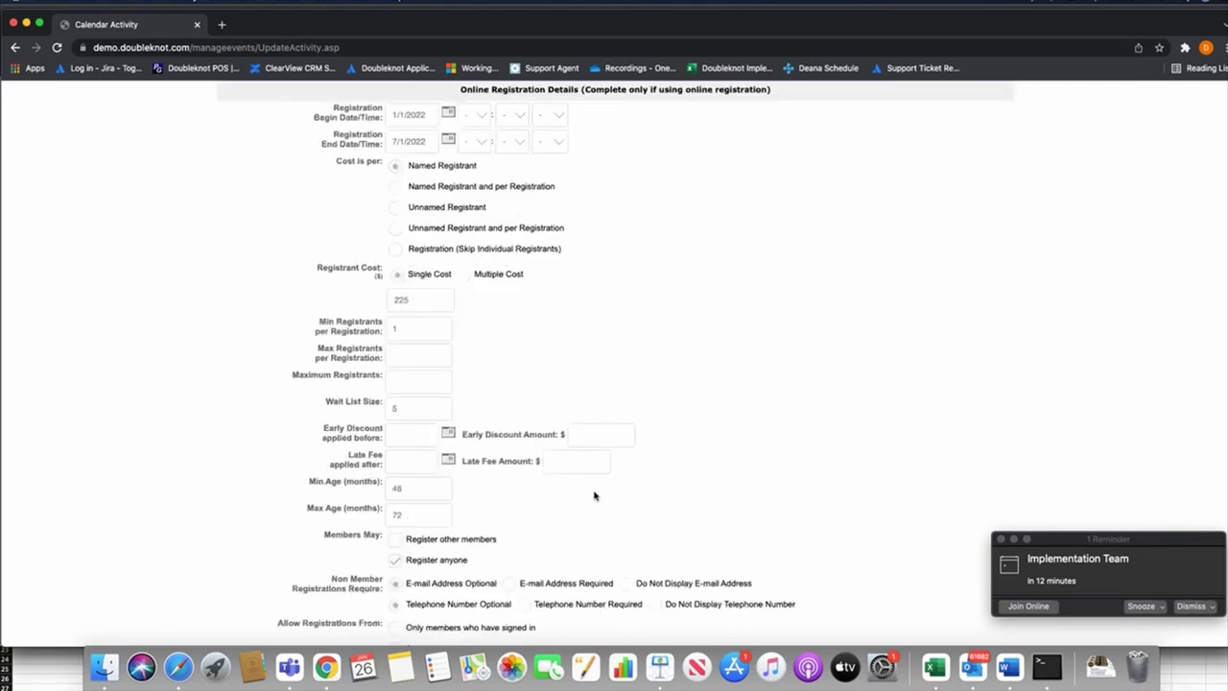
pyautogui.click(564, 455)
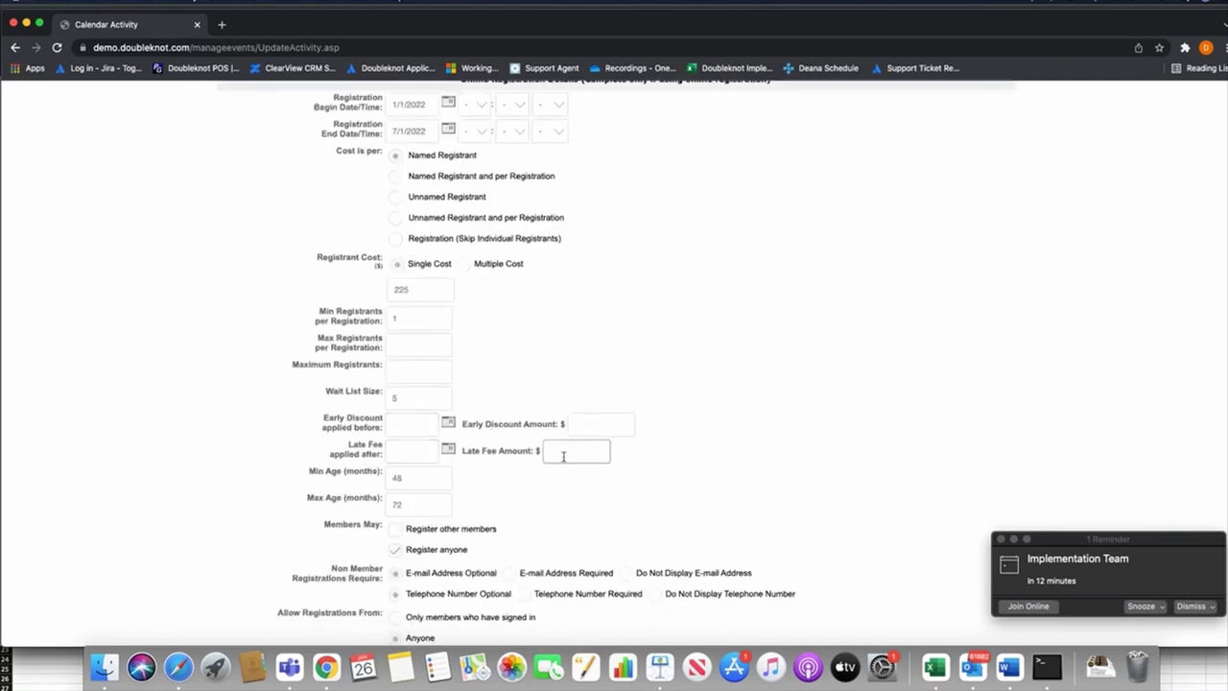
pyautogui.scroll(-2, 534, 373)
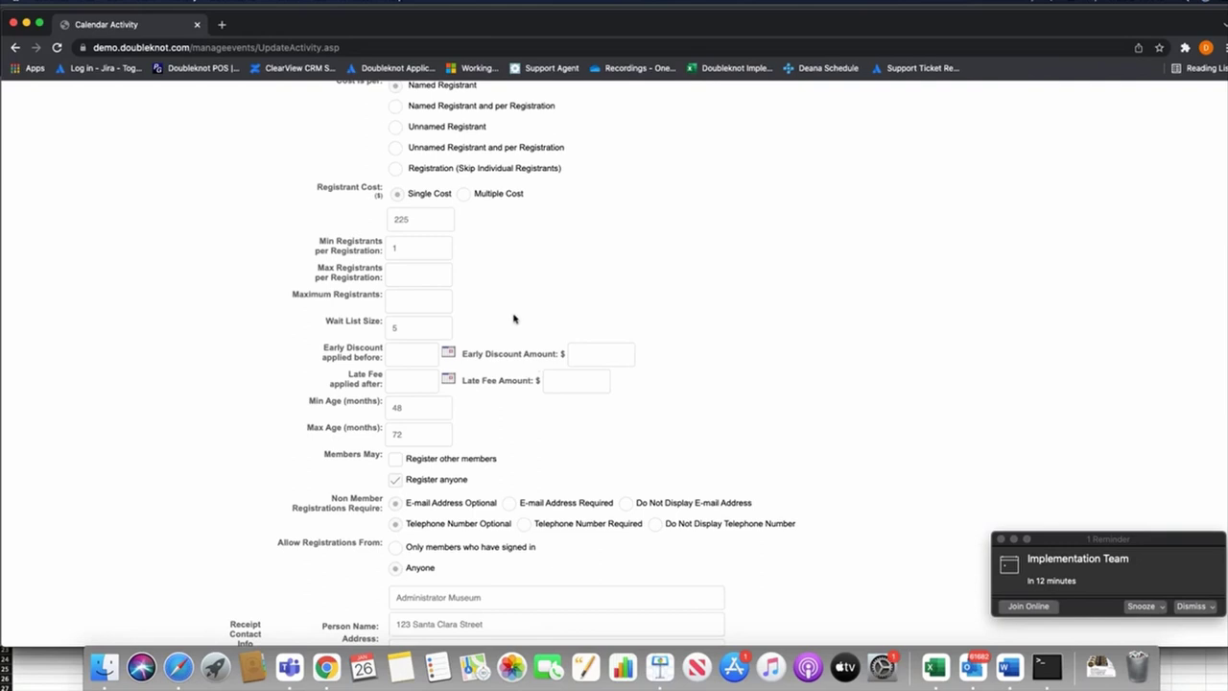
pyautogui.scroll(-5, 513, 319)
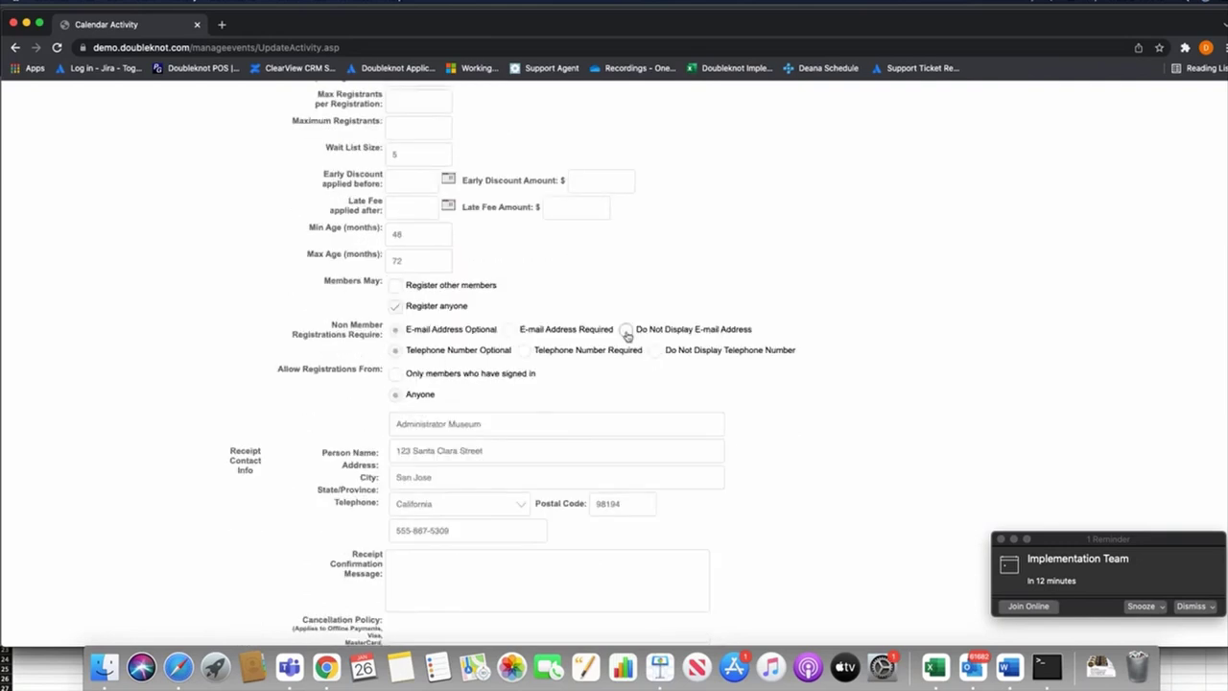
# Select Do Not Display for non-member e-mail address and telephone number
pyautogui.click(627, 330)
pyautogui.click(656, 350)
pyautogui.scroll(6, 720, 335)
pyautogui.scroll(-1, 713, 339)
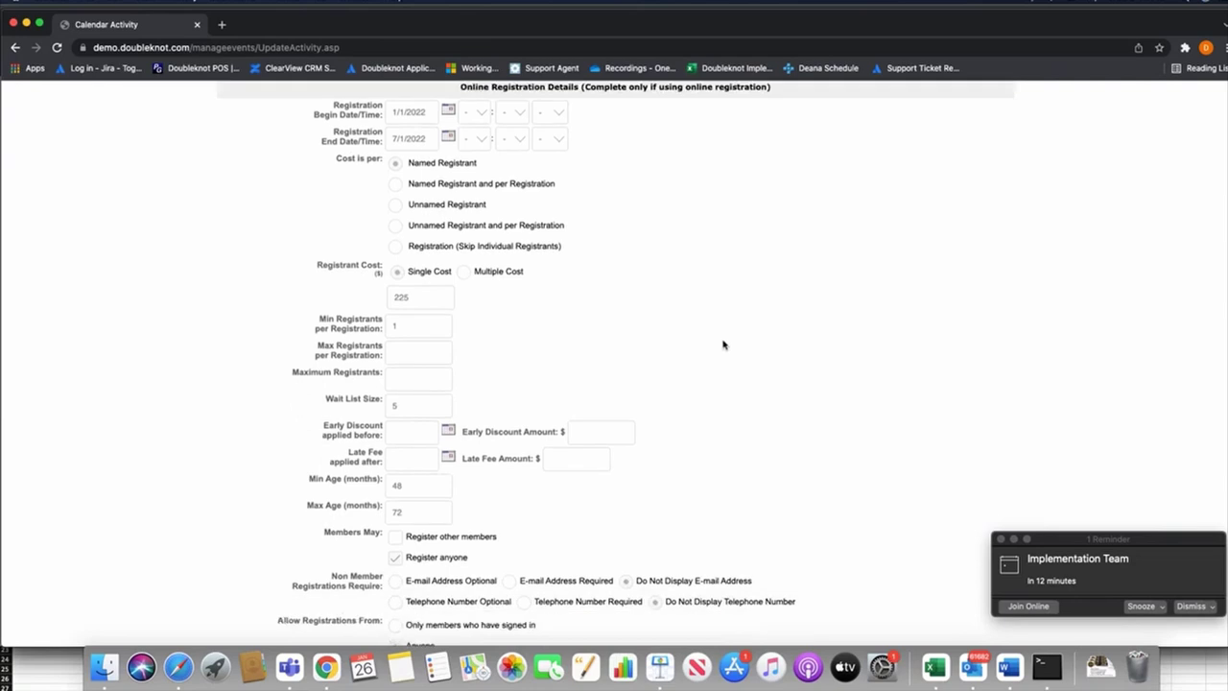
pyautogui.scroll(-3, 731, 347)
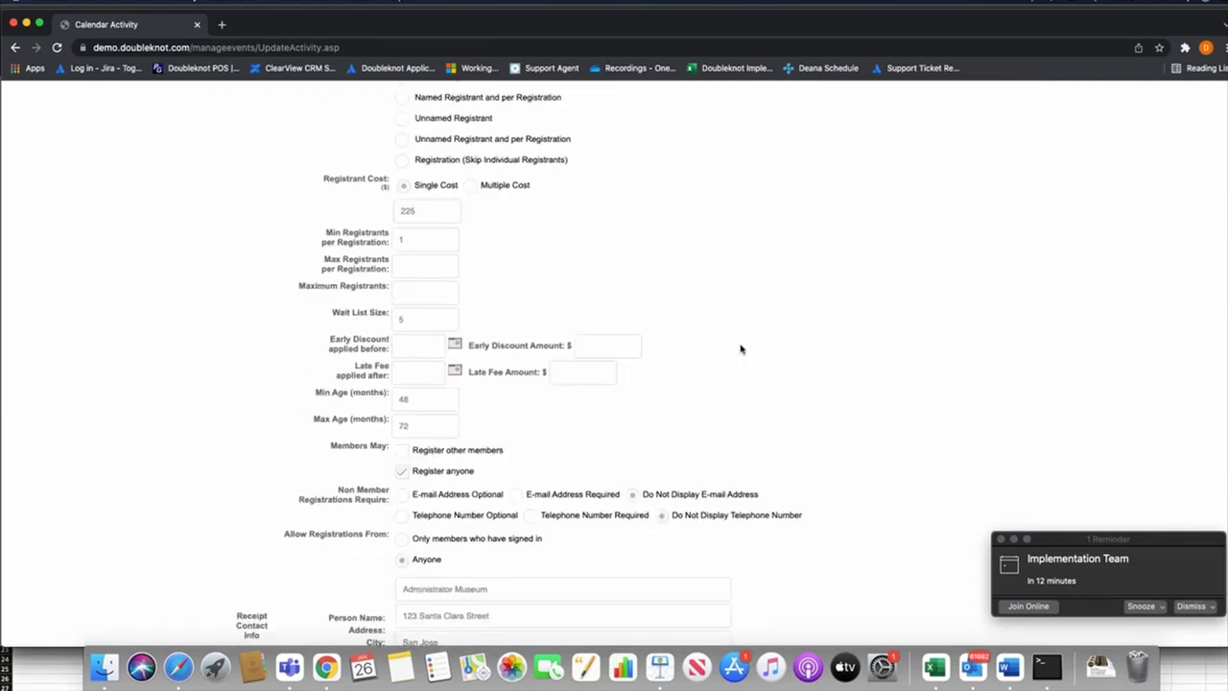
pyautogui.scroll(4, 724, 384)
# Review the registration details and highlight the Named Registrant charge option
pyautogui.scroll(-4, 735, 433)
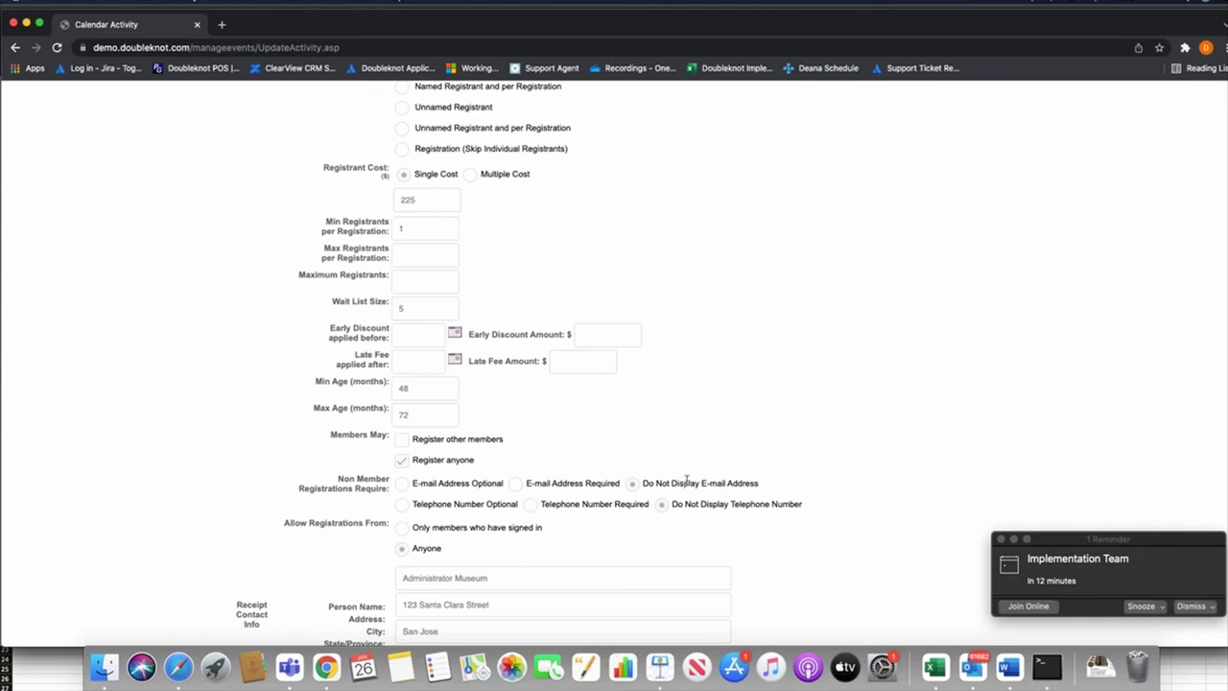
pyautogui.scroll(3, 687, 527)
pyautogui.scroll(-1, 671, 509)
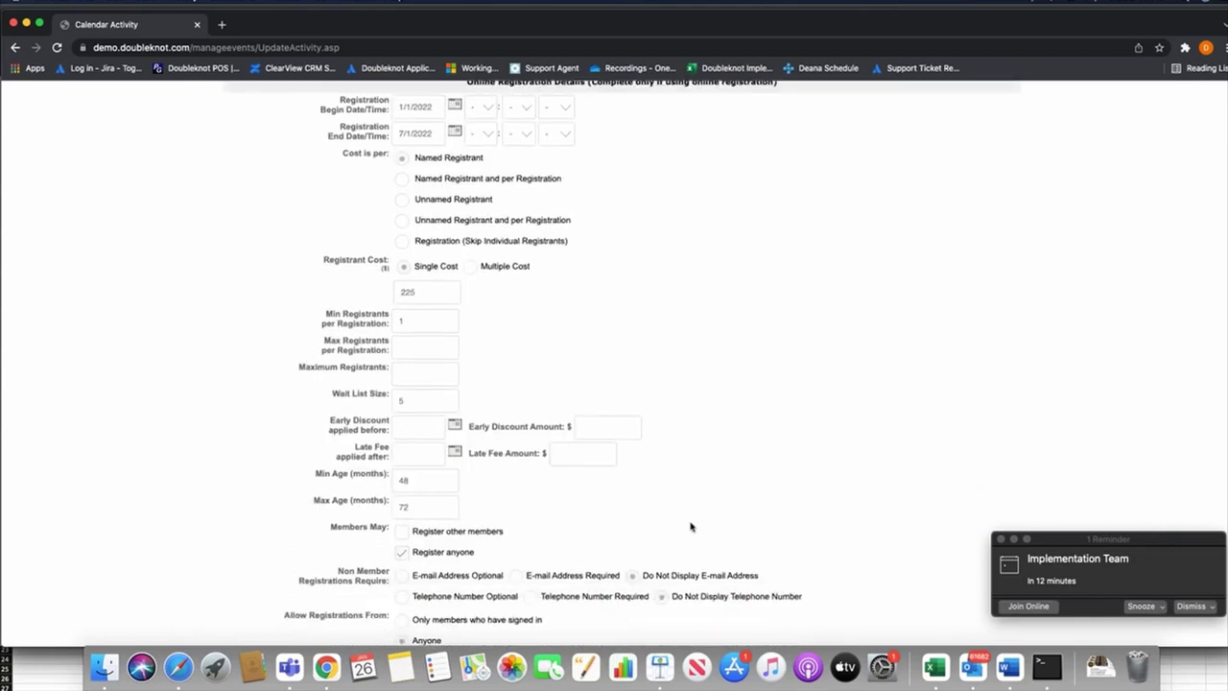
pyautogui.scroll(1, 708, 546)
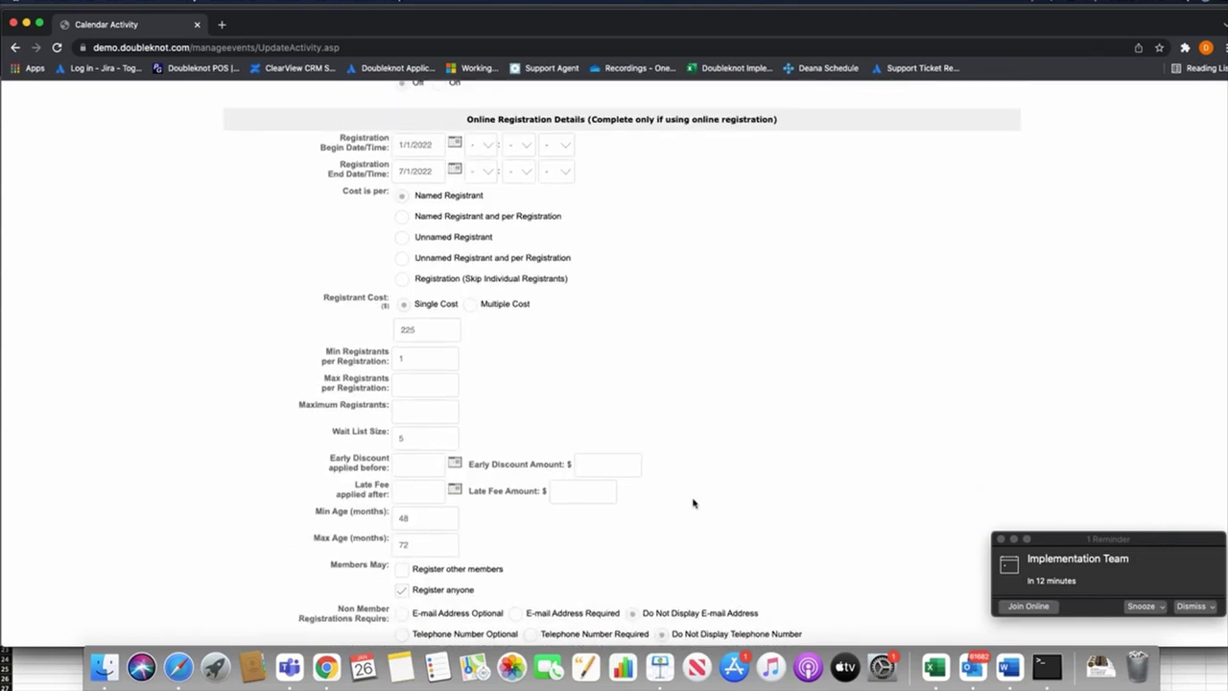
pyautogui.moveTo(483, 195); pyautogui.dragTo(415, 193)
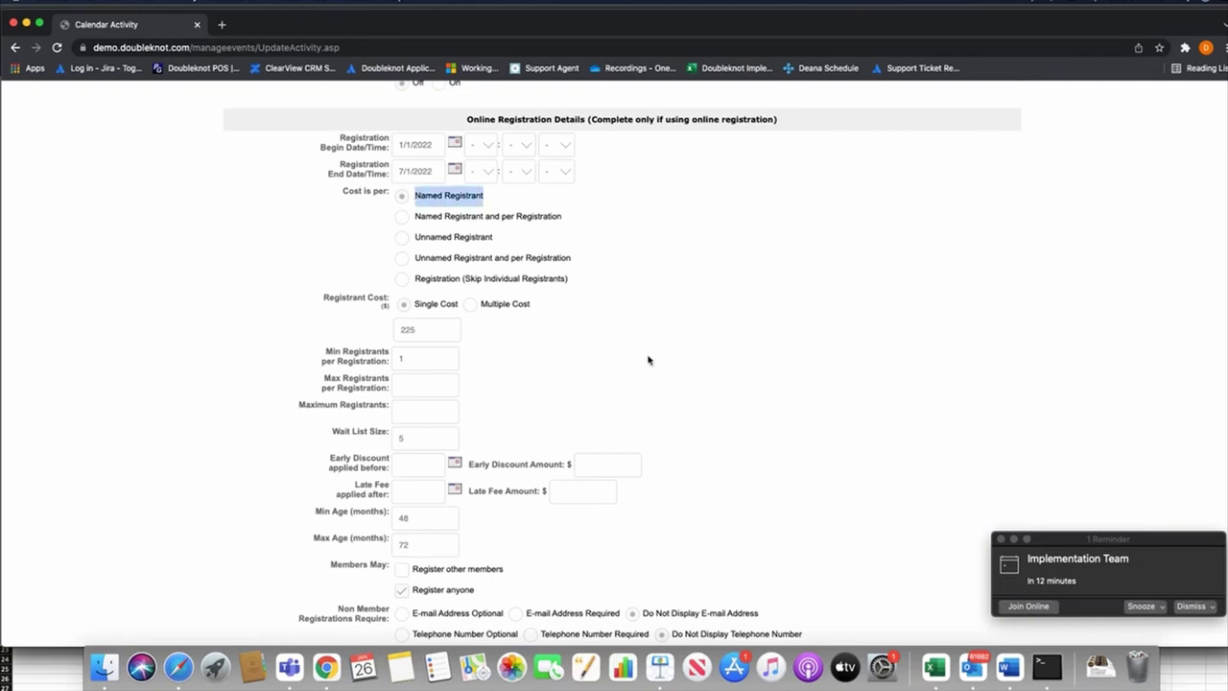
# Review the 225 registrant cost and the minimum of 1 registrant
pyautogui.click(406, 329)
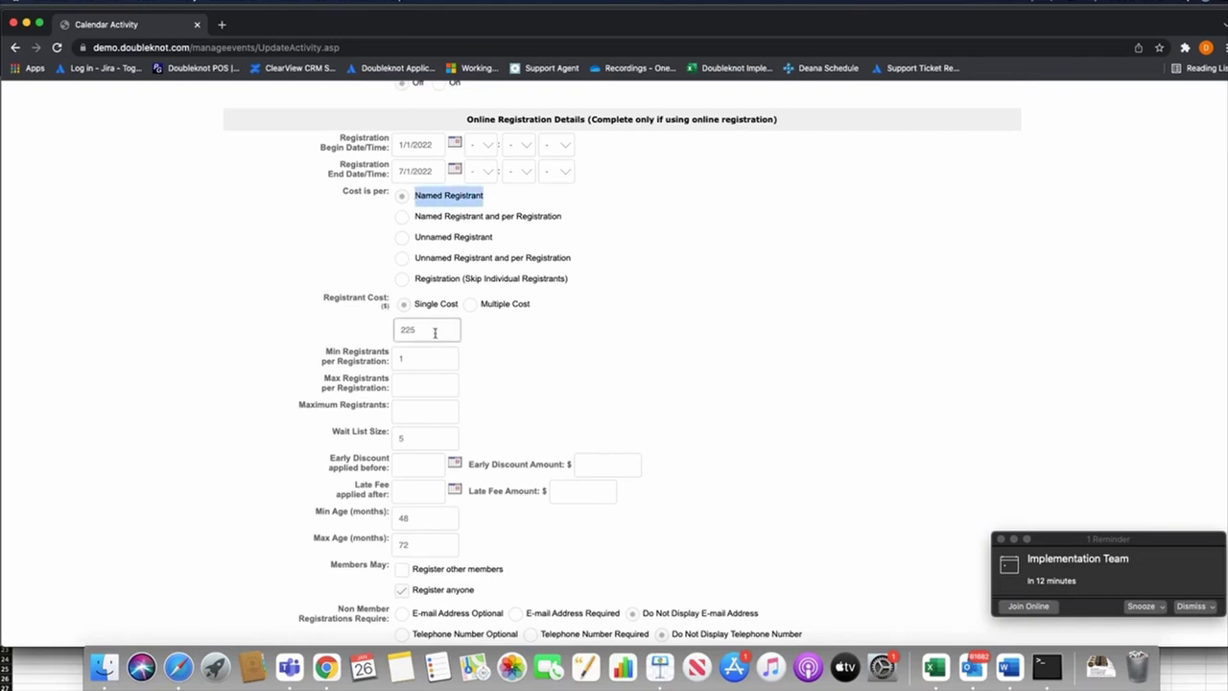
pyautogui.click(610, 368)
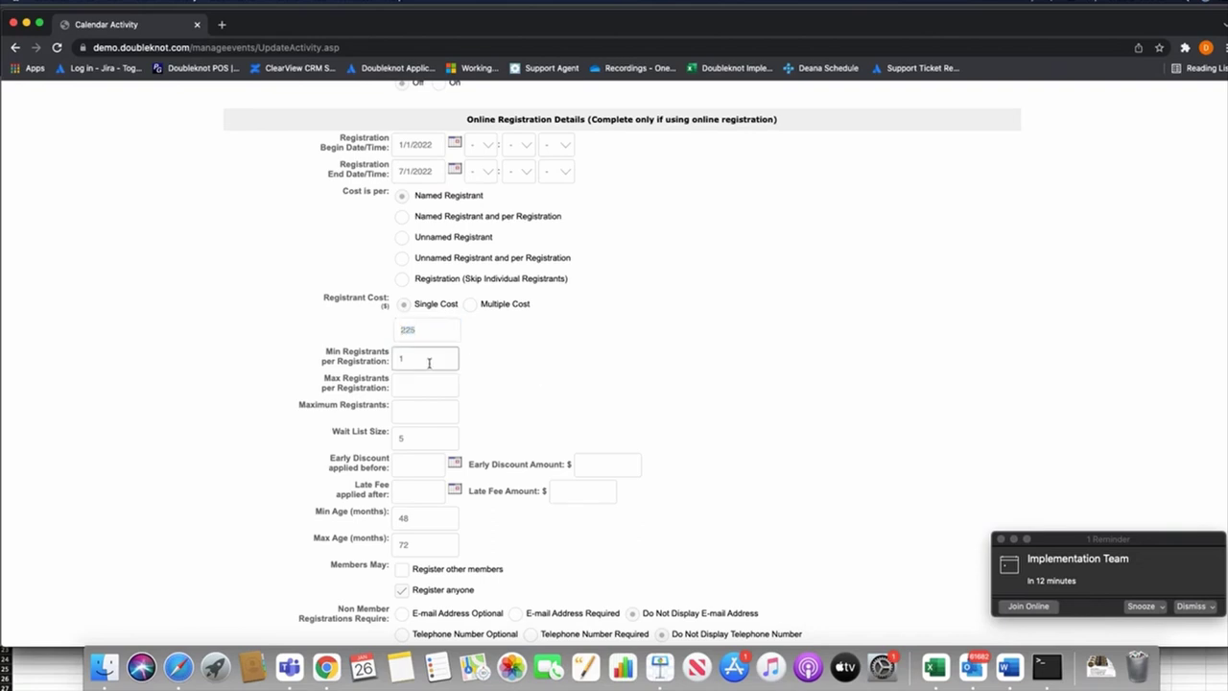
pyautogui.doubleClick(428, 358)
pyautogui.click(611, 367)
pyautogui.scroll(-1, 609, 369)
pyautogui.scroll(-1, 610, 367)
# Set Maximum Registrants to 25
pyautogui.click(427, 371)
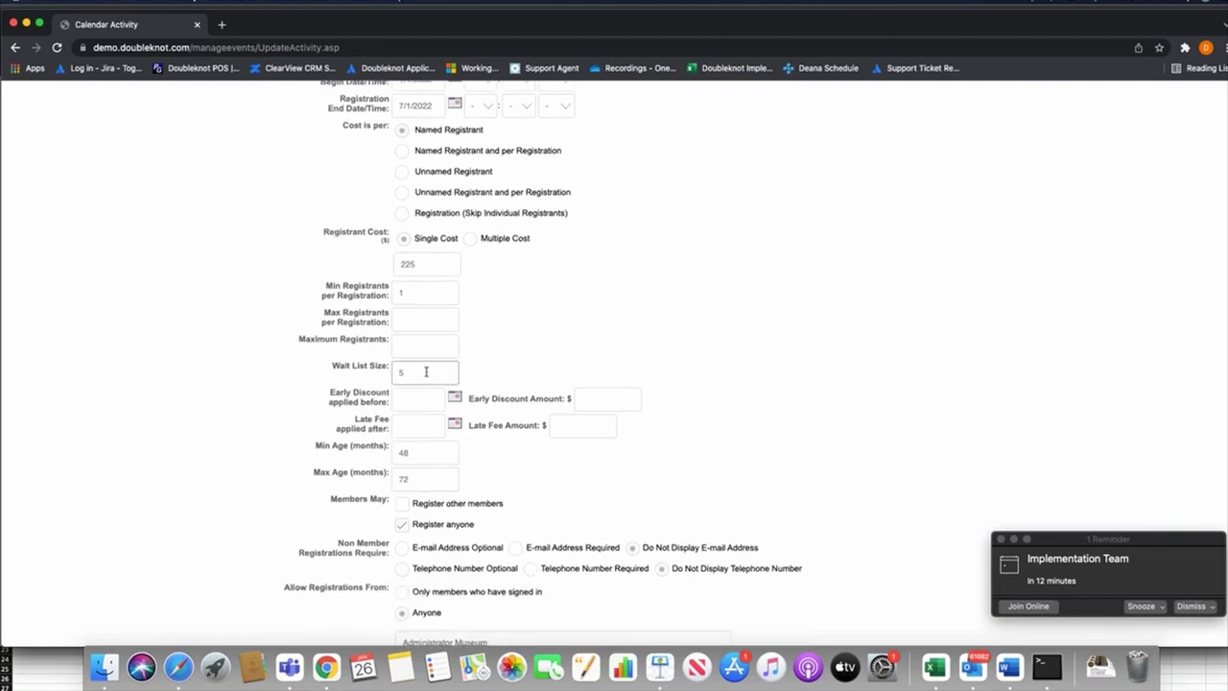
pyautogui.click(535, 397)
pyautogui.scroll(1, 527, 386)
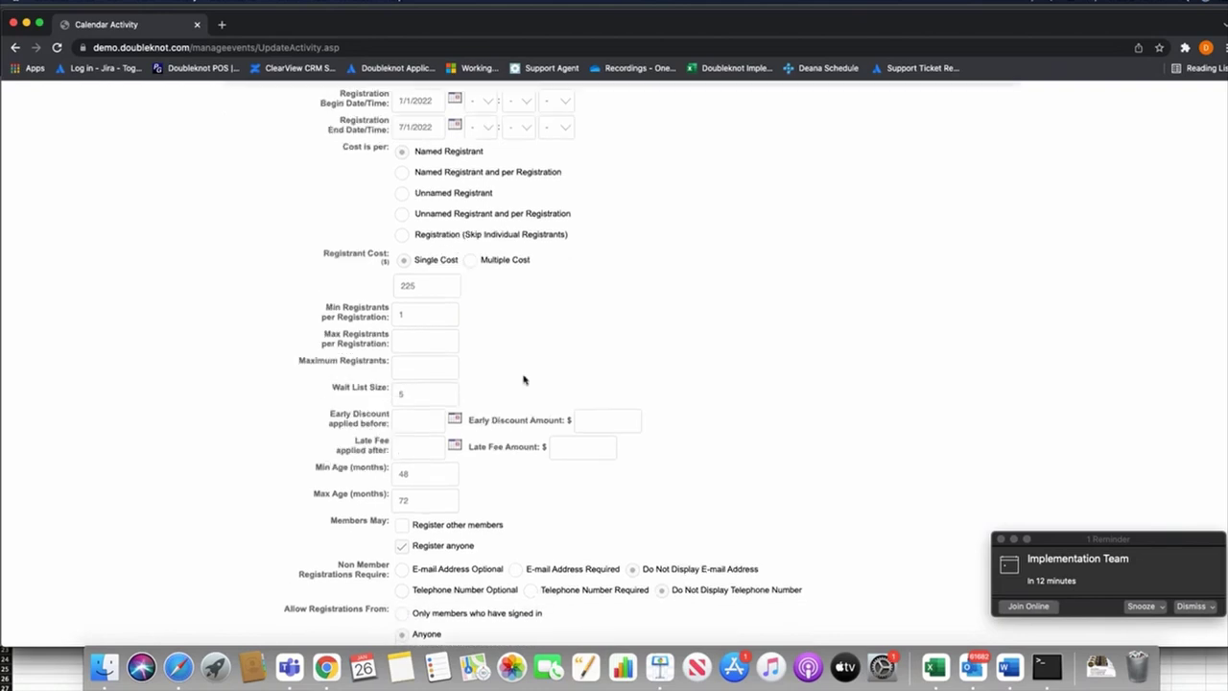
pyautogui.click(404, 365)
pyautogui.click(403, 365)
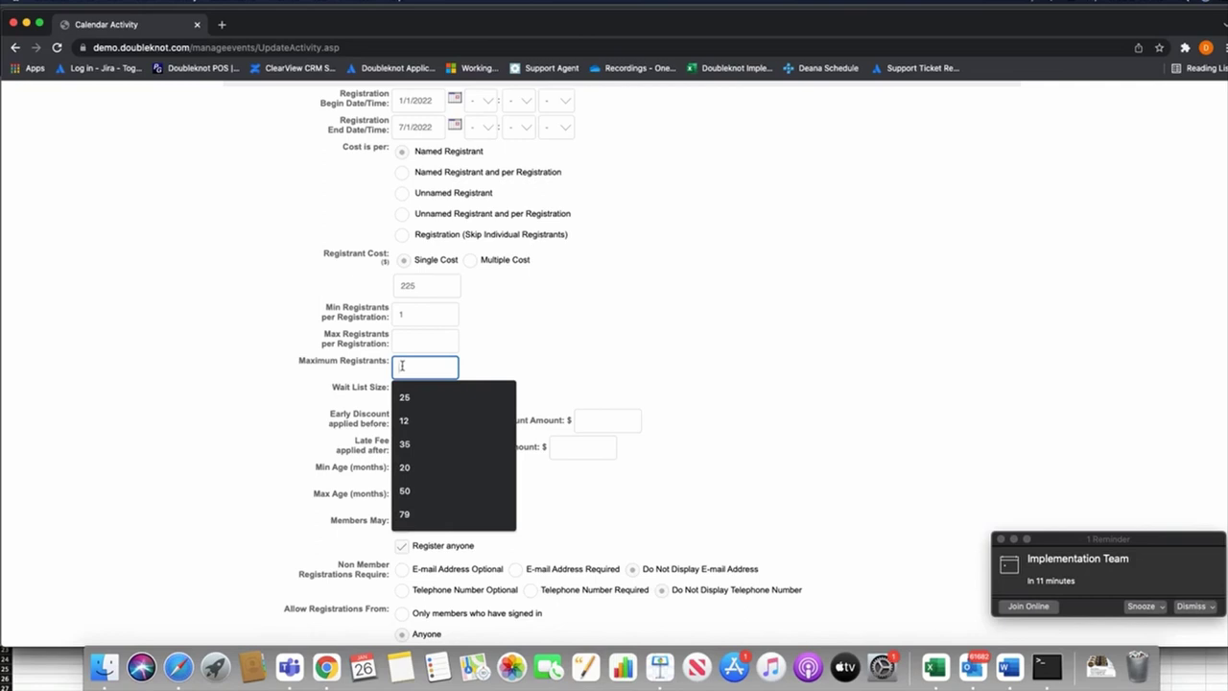
pyautogui.write('25')
pyautogui.click(537, 359)
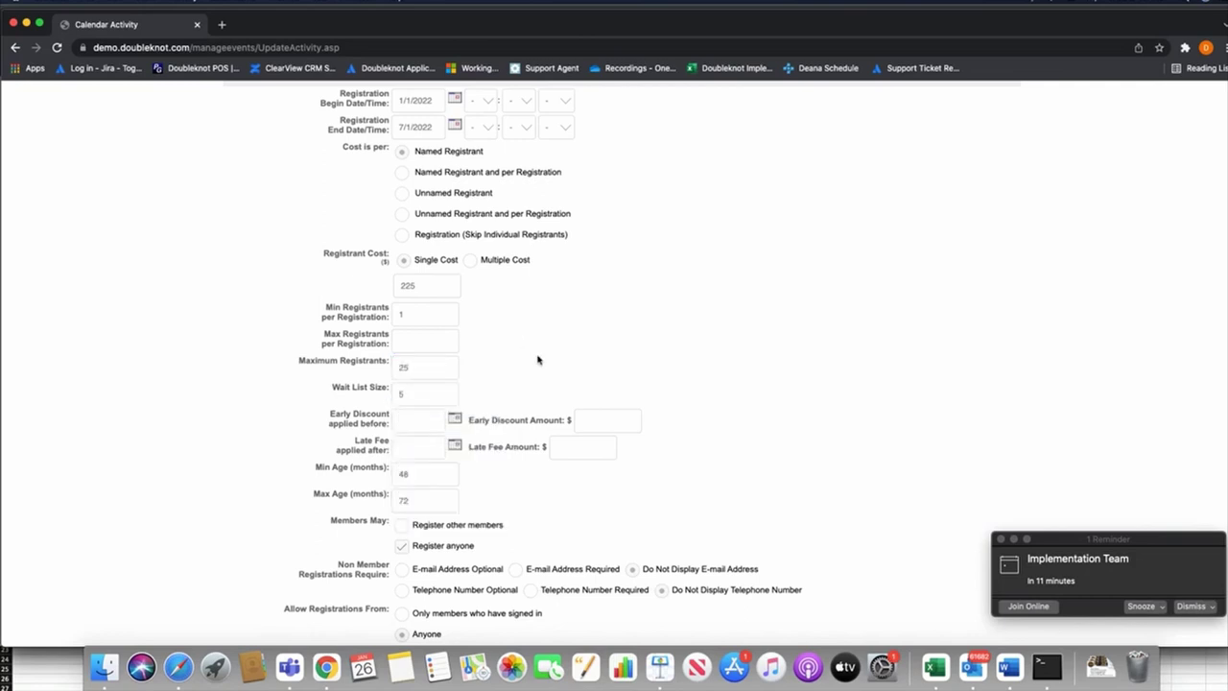
# Recheck the 25 maximum registrants and the wait list size of 5
pyautogui.click(425, 367)
pyautogui.doubleClick(402, 366)
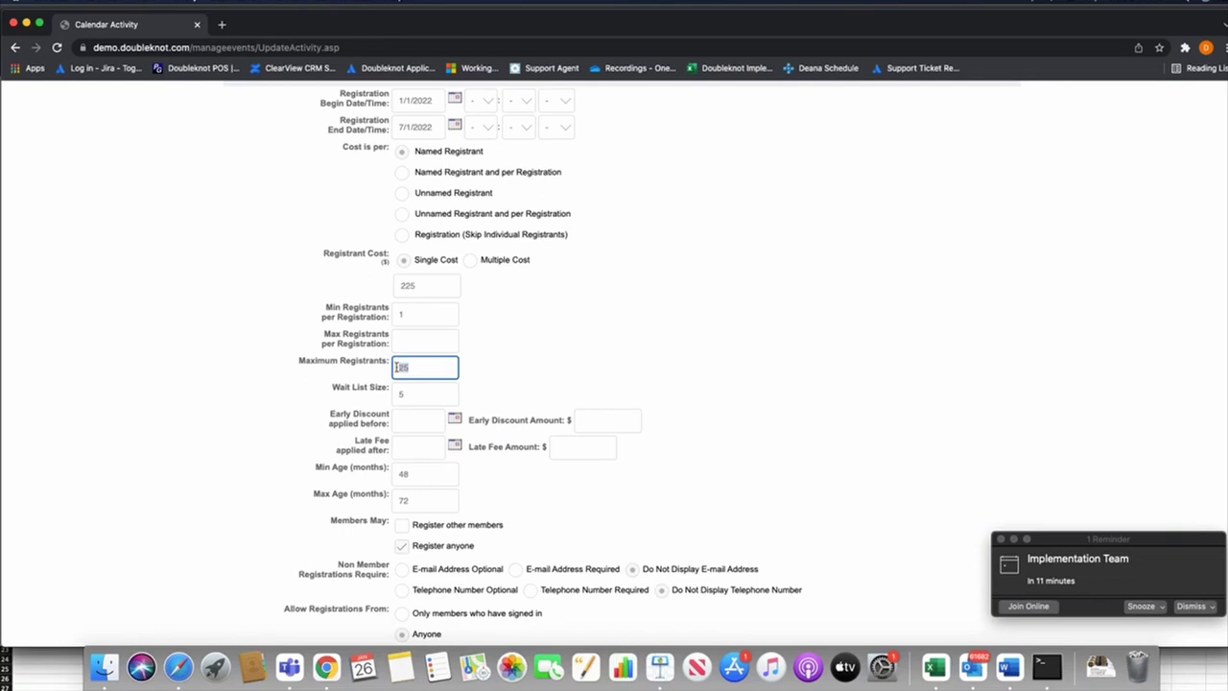
pyautogui.click(400, 393)
pyautogui.scroll(-1, 374, 408)
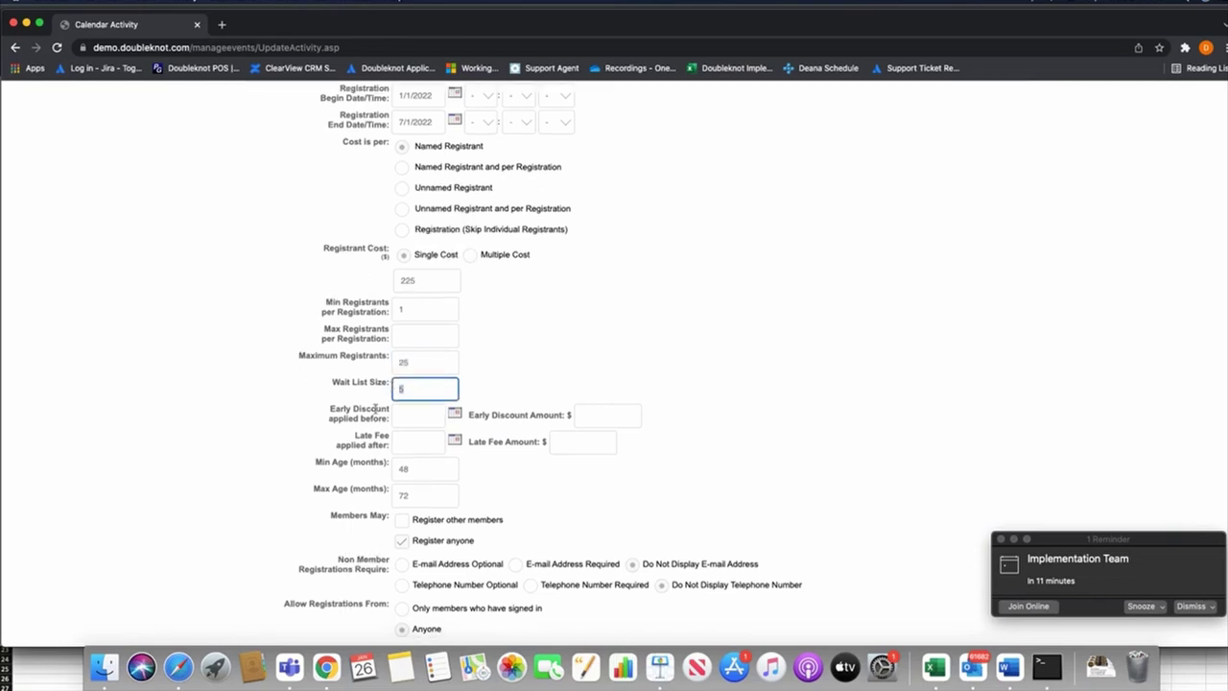
pyautogui.click(300, 407)
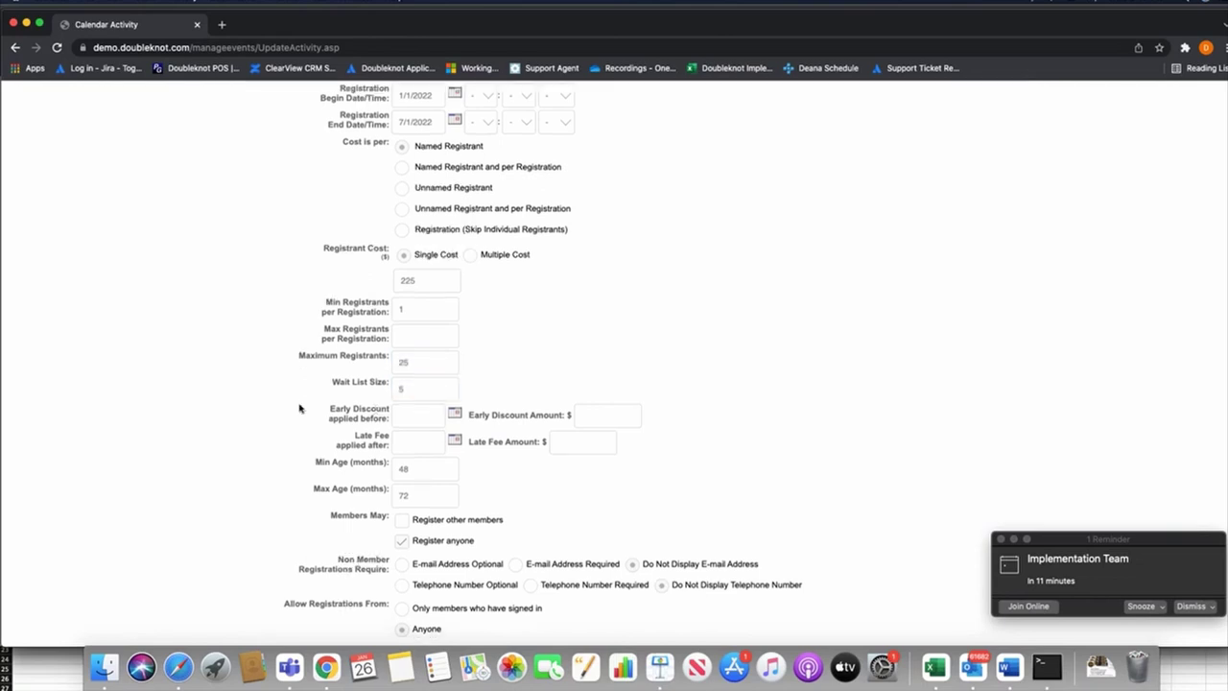
# Review the age limits of 48 to 72 months
pyautogui.doubleClick(414, 467)
pyautogui.press('Tab')
pyautogui.click(759, 352)
pyautogui.scroll(-2, 761, 383)
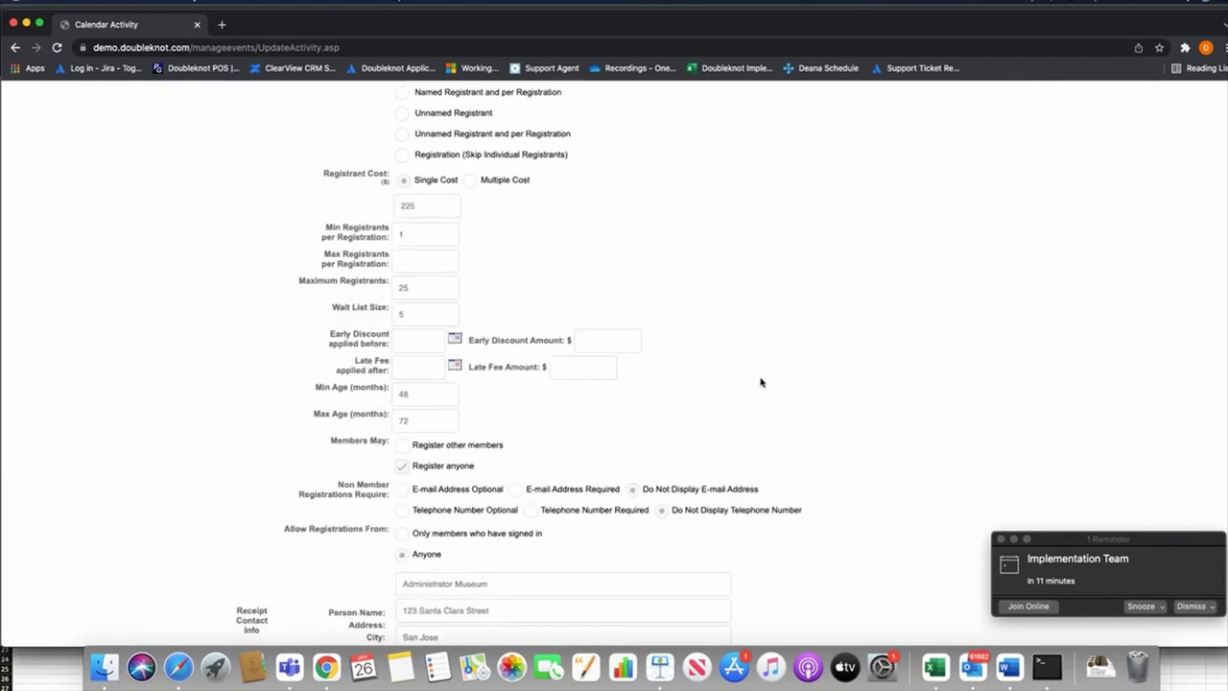
pyautogui.scroll(-1, 672, 467)
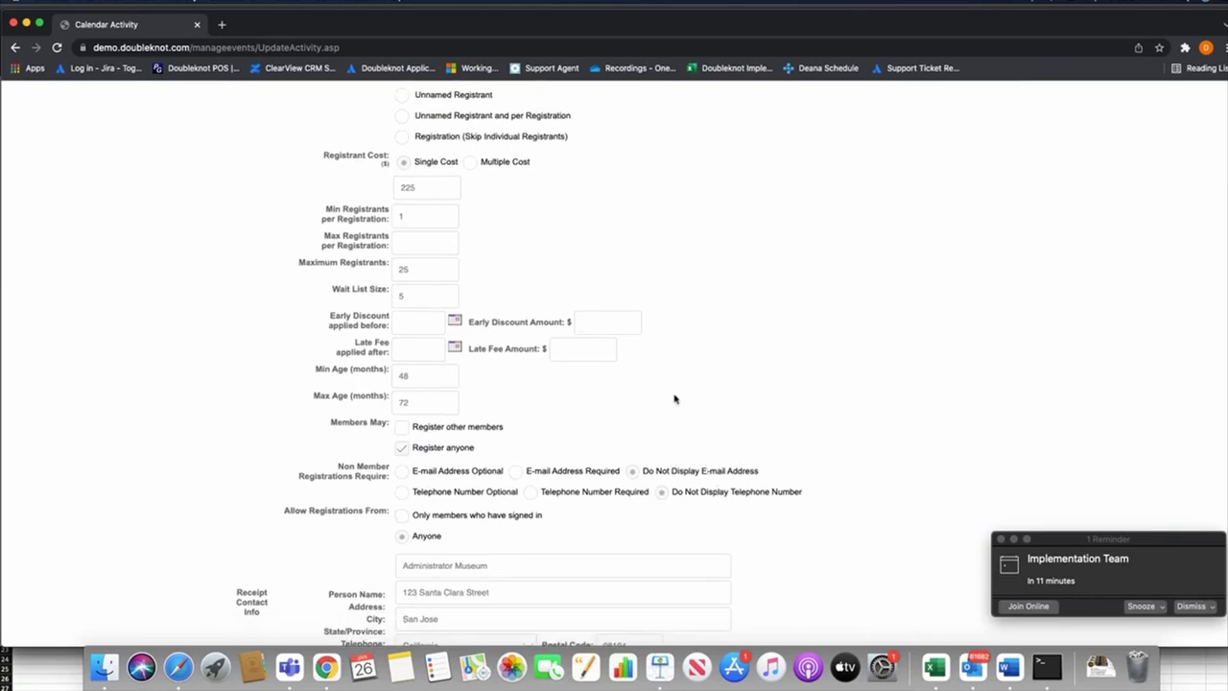
pyautogui.scroll(-7, 710, 394)
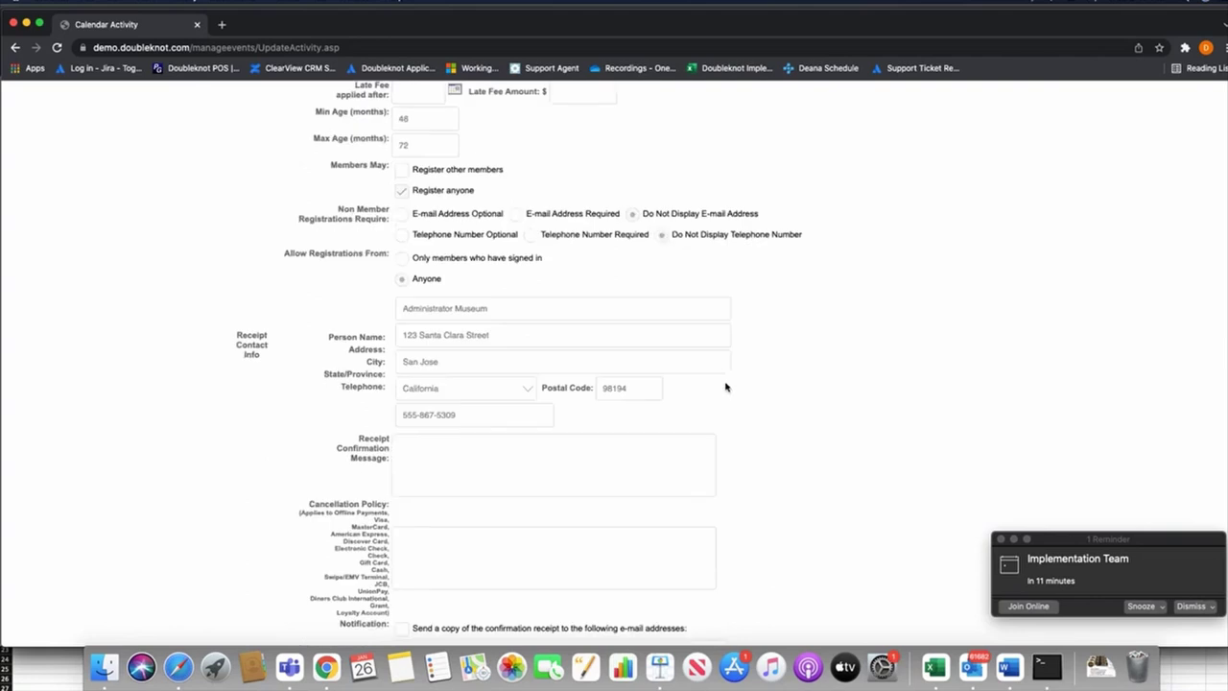
pyautogui.scroll(-5, 726, 386)
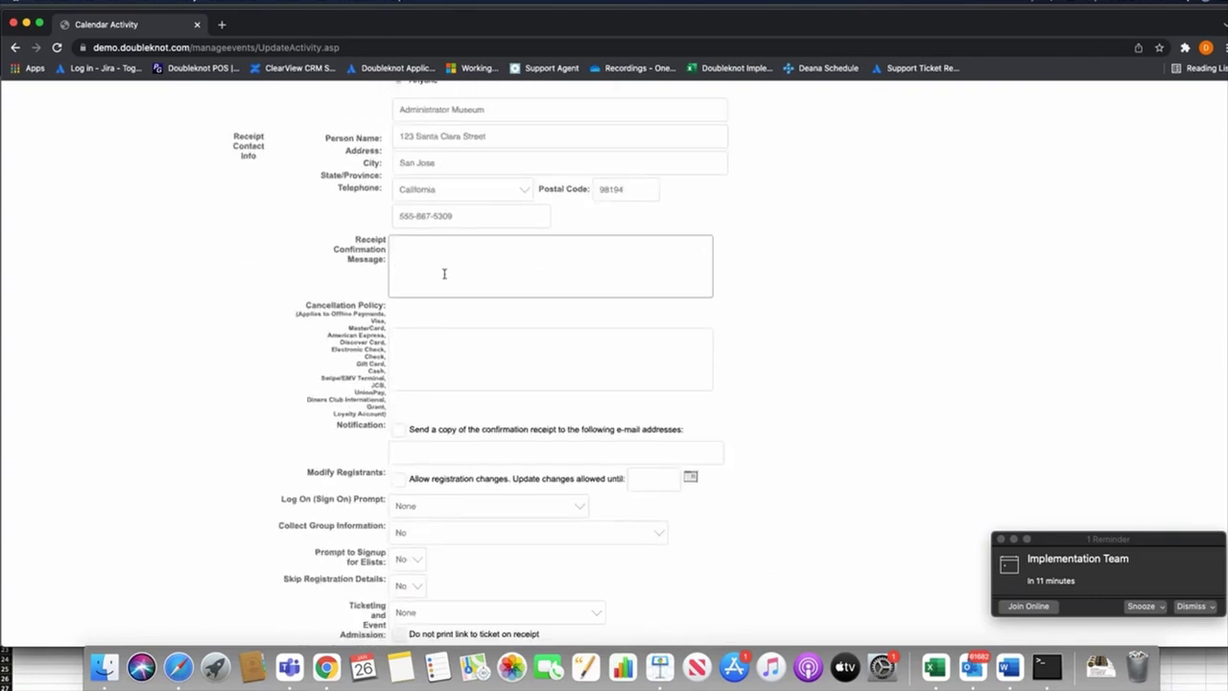
# Check the receipt confirmation and cancellation policy fields and view the Log On Prompt choices
pyautogui.click(443, 271)
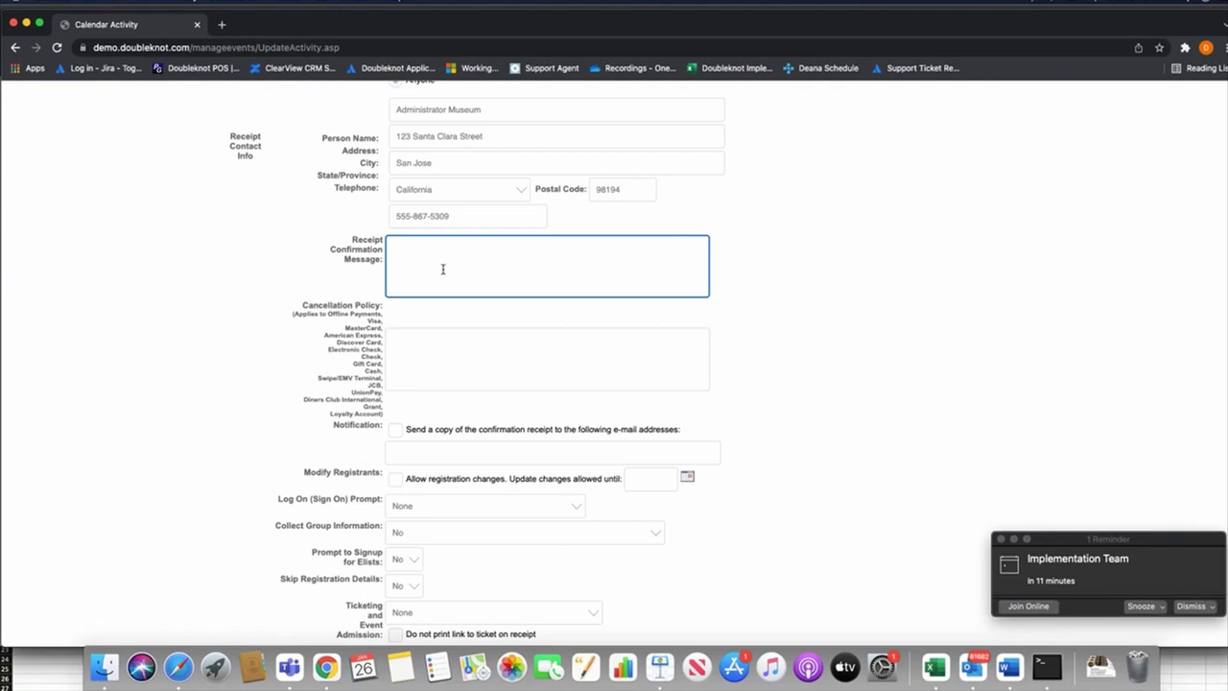
pyautogui.click(438, 374)
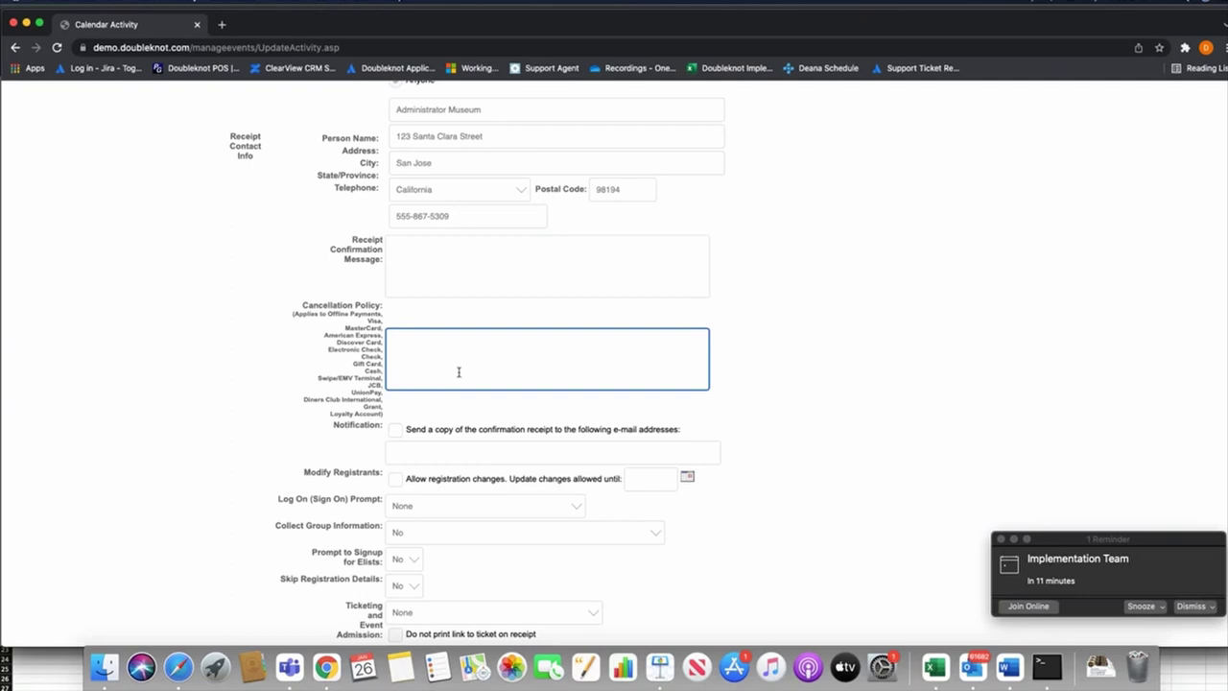
pyautogui.scroll(-2, 458, 356)
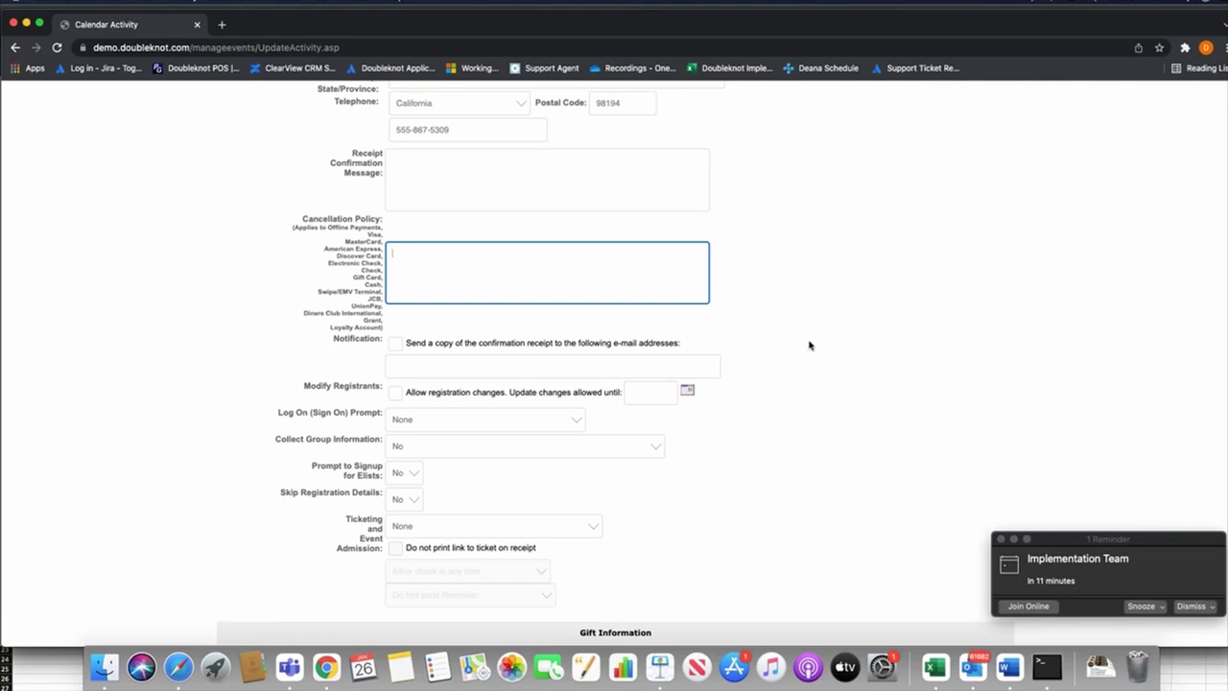
pyautogui.scroll(-2, 809, 345)
pyautogui.scroll(-2, 809, 345)
pyautogui.click(496, 241)
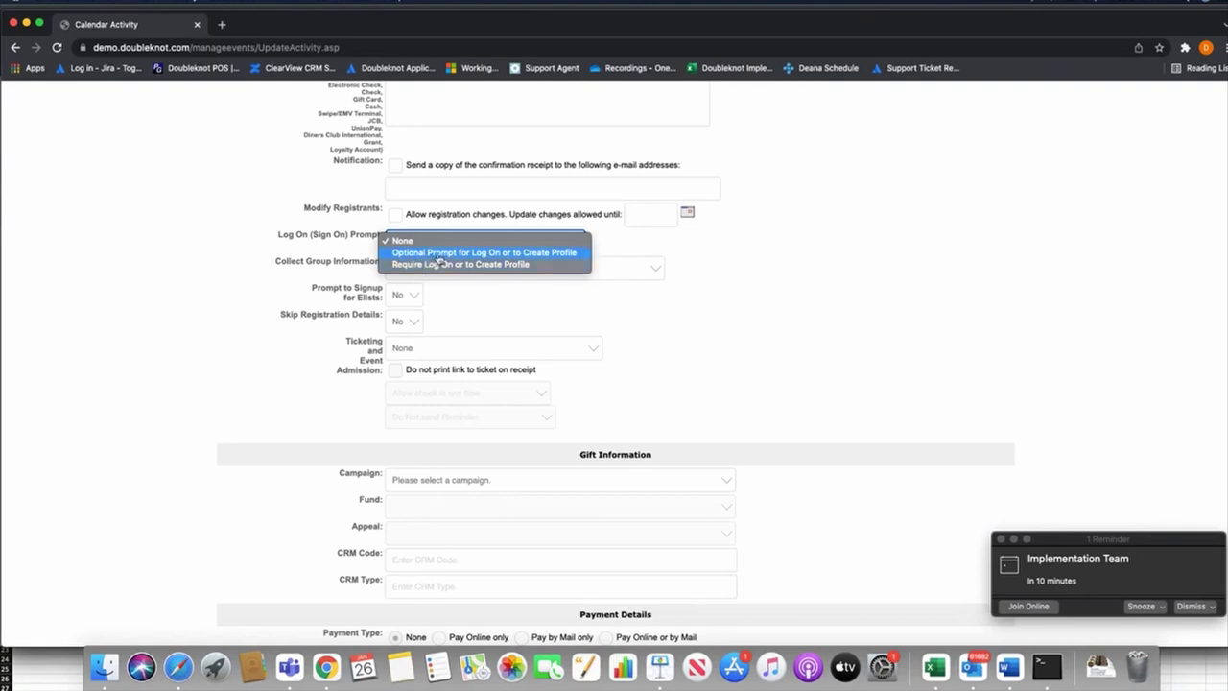
pyautogui.click(438, 255)
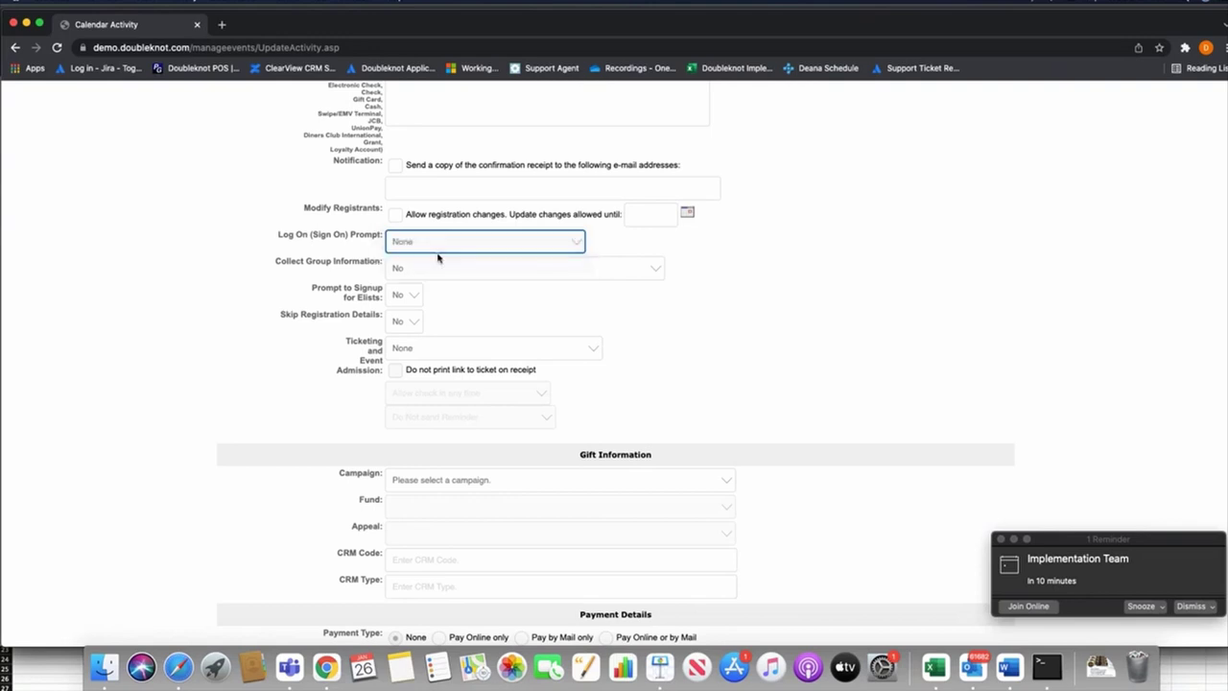
pyautogui.click(832, 337)
pyautogui.scroll(-5, 816, 332)
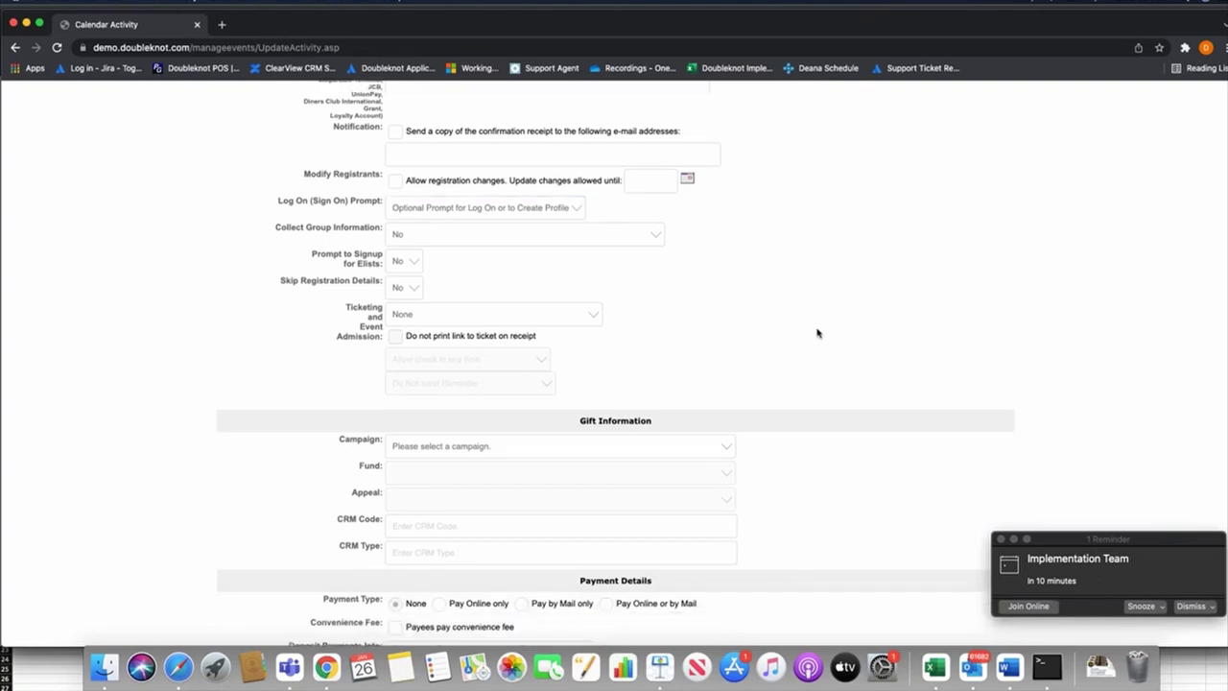
pyautogui.scroll(3, 370, 207)
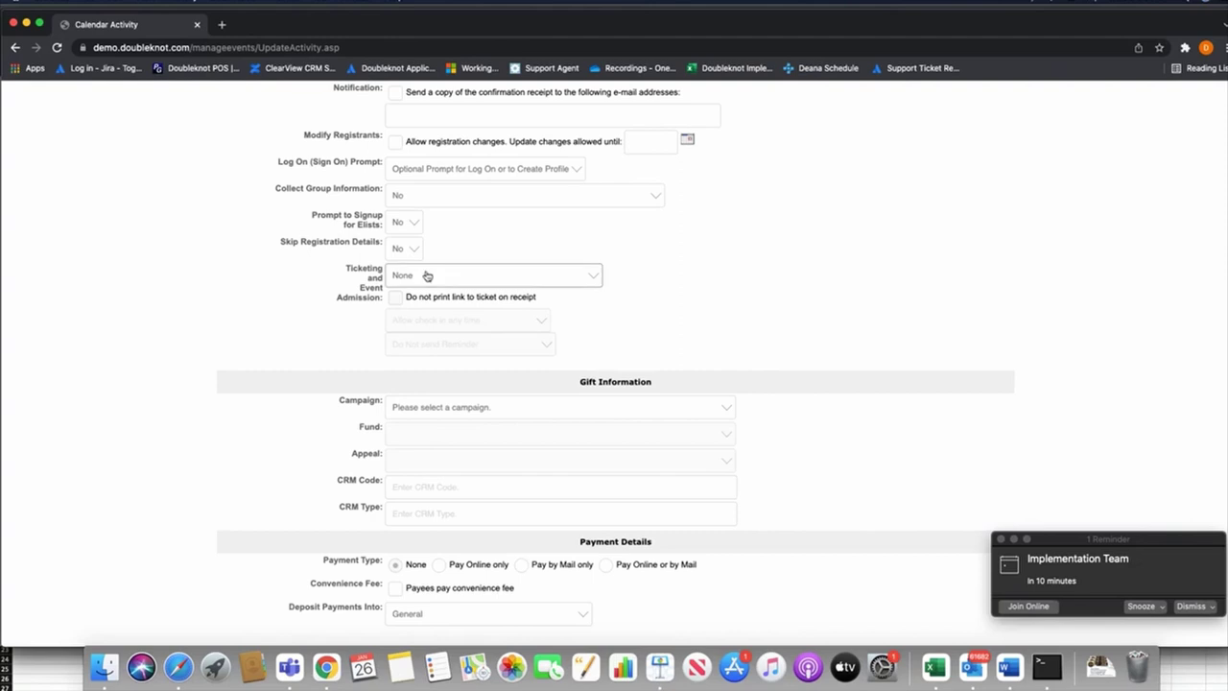
pyautogui.scroll(-1, 756, 327)
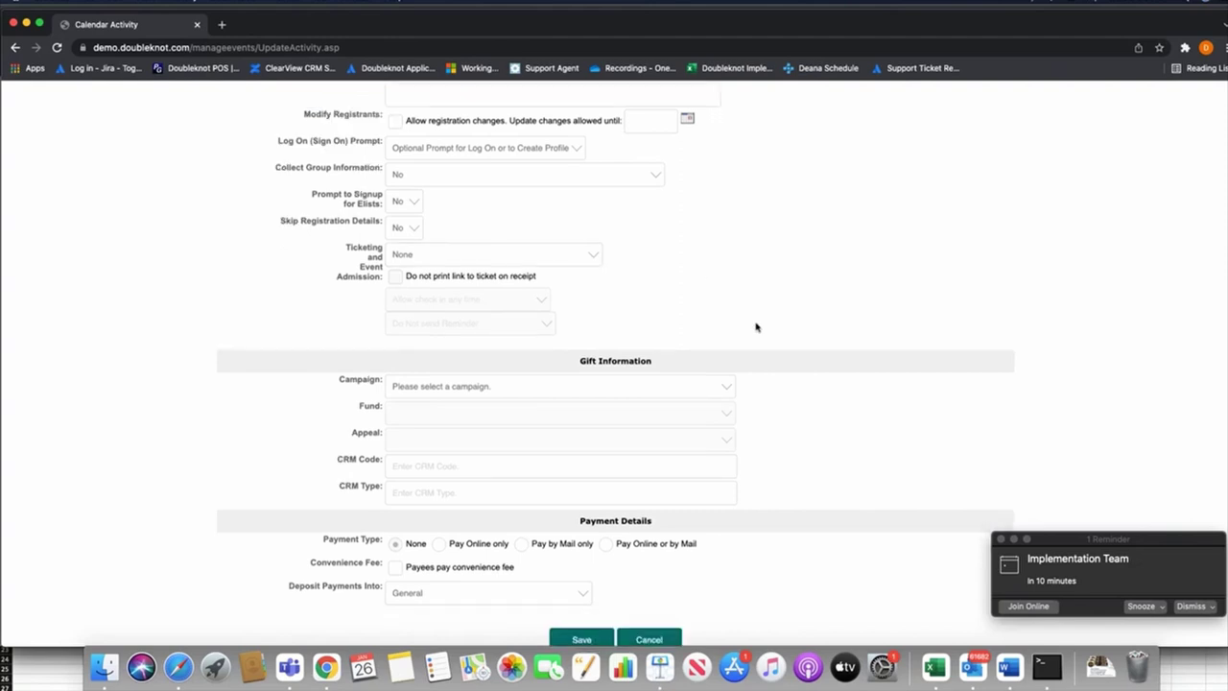
pyautogui.scroll(-6, 756, 328)
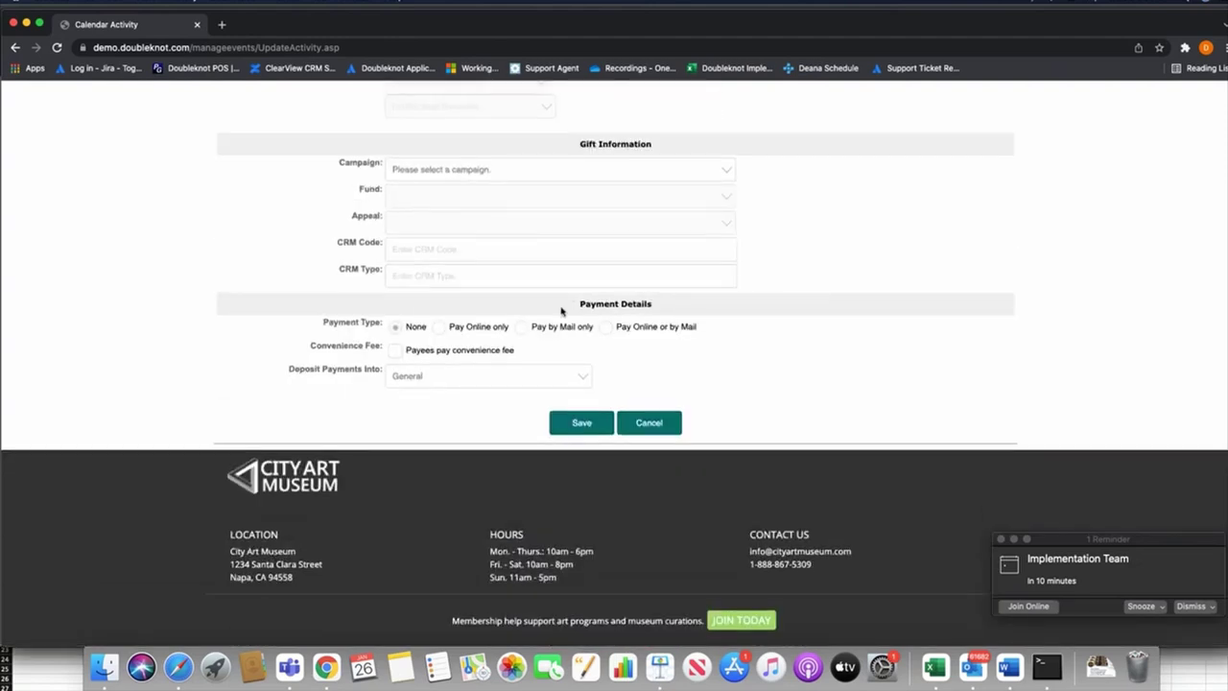
pyautogui.click(438, 328)
pyautogui.click(453, 380)
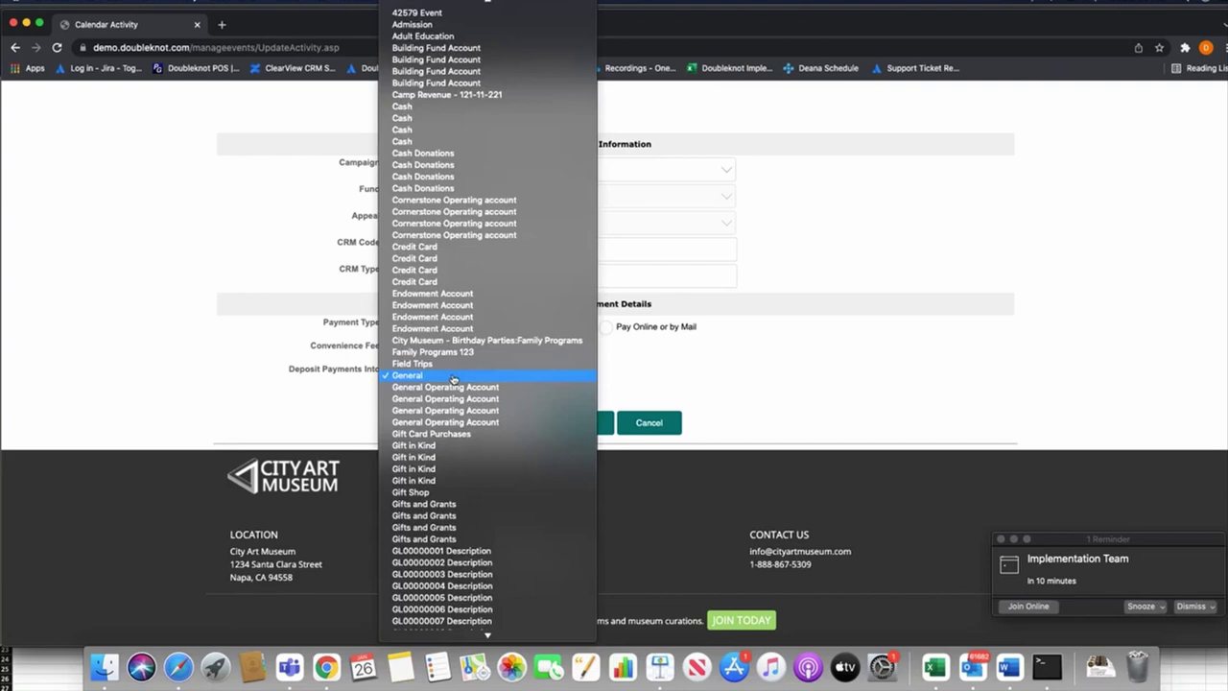
pyautogui.click(442, 550)
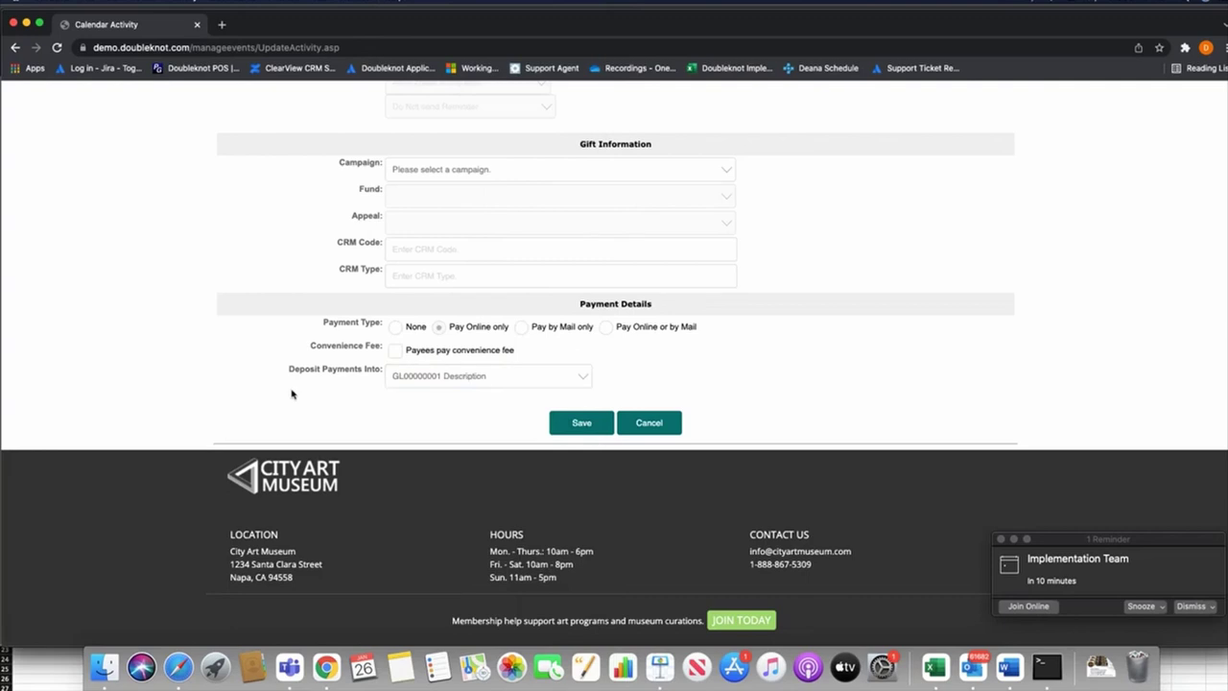
pyautogui.scroll(2, 346, 364)
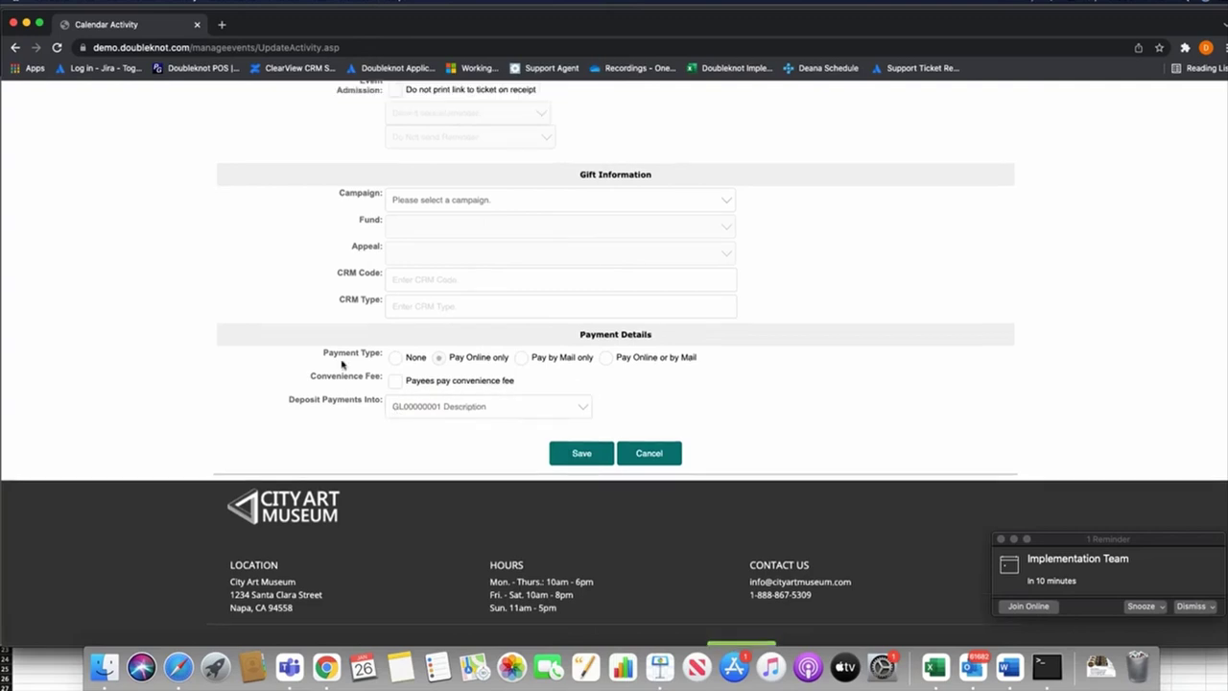
pyautogui.scroll(2, 342, 363)
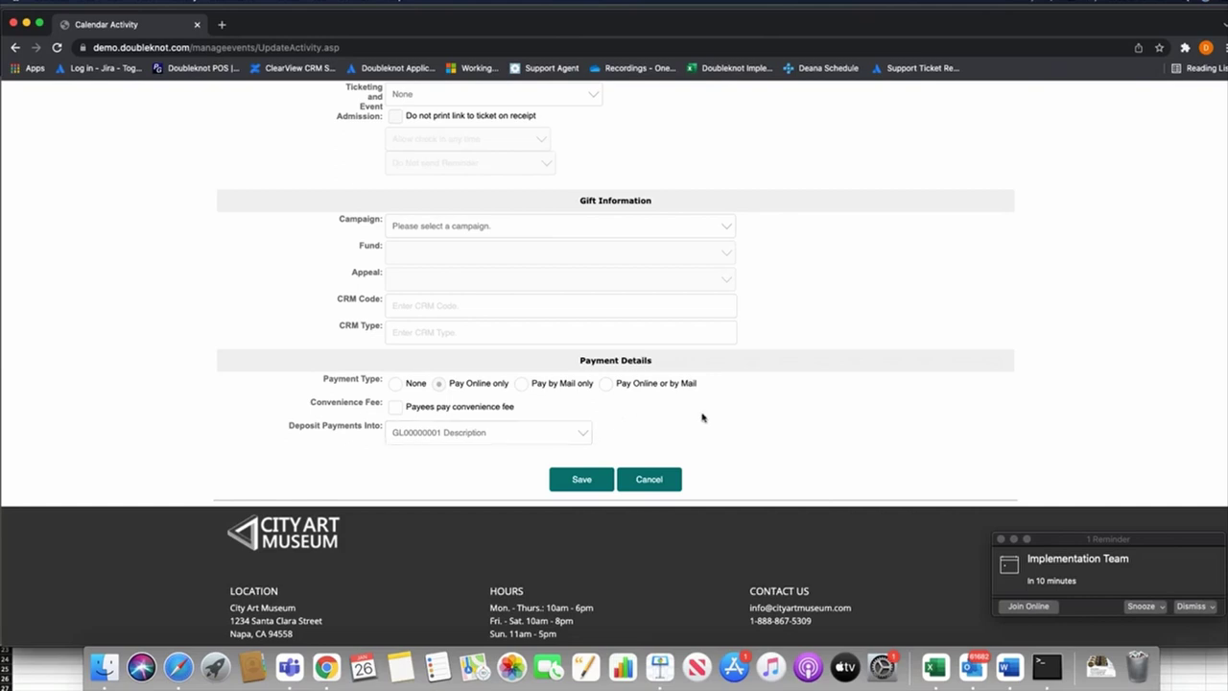
# Review the whole form and save the Summer Camp Week 1 (Ages 4-6) activity
pyautogui.scroll(2, 699, 415)
pyautogui.scroll(13, 699, 415)
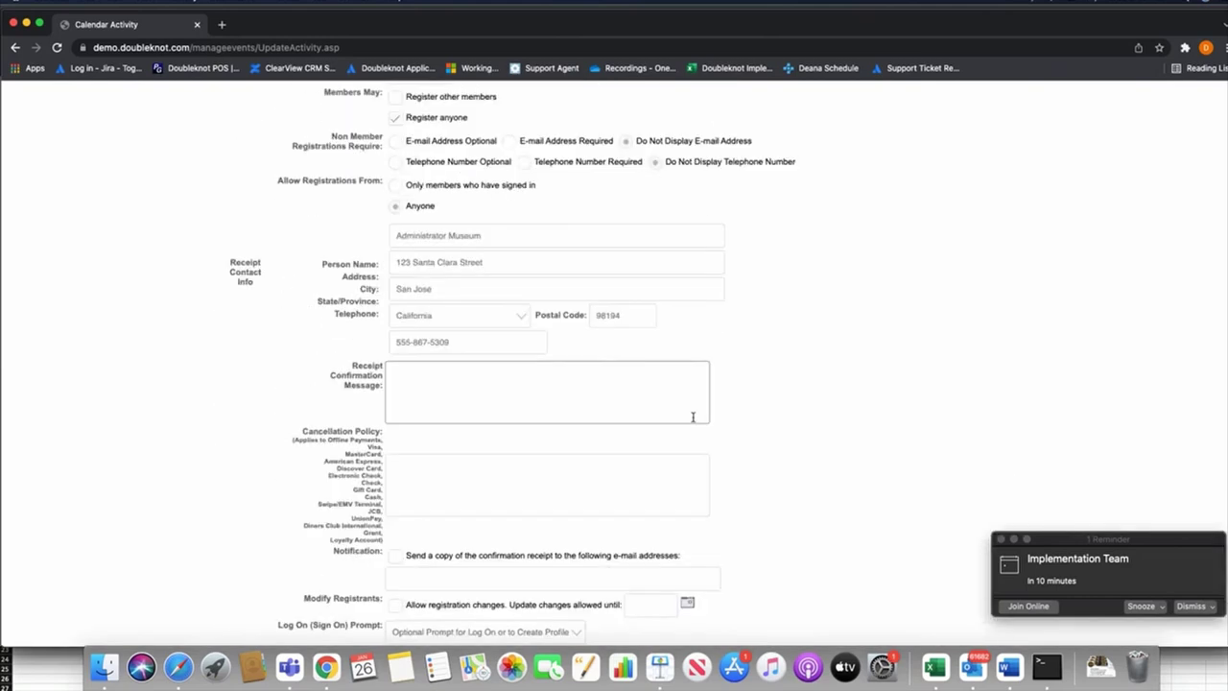
pyautogui.scroll(11, 695, 420)
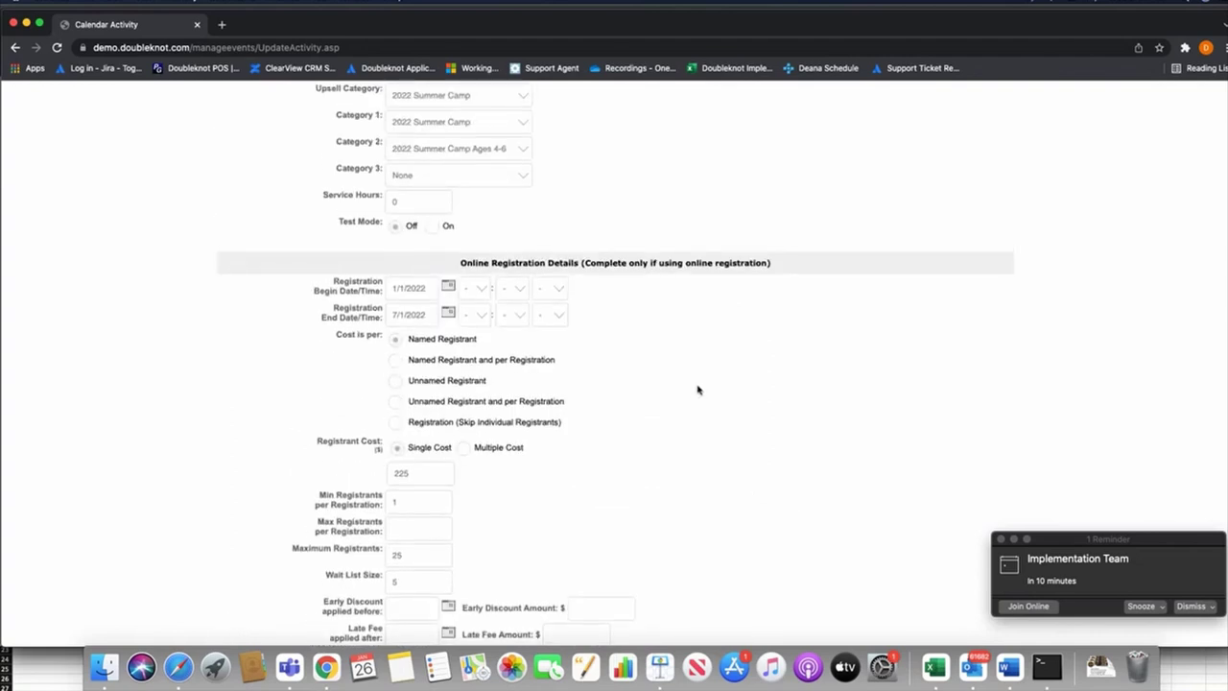
pyautogui.scroll(4, 698, 390)
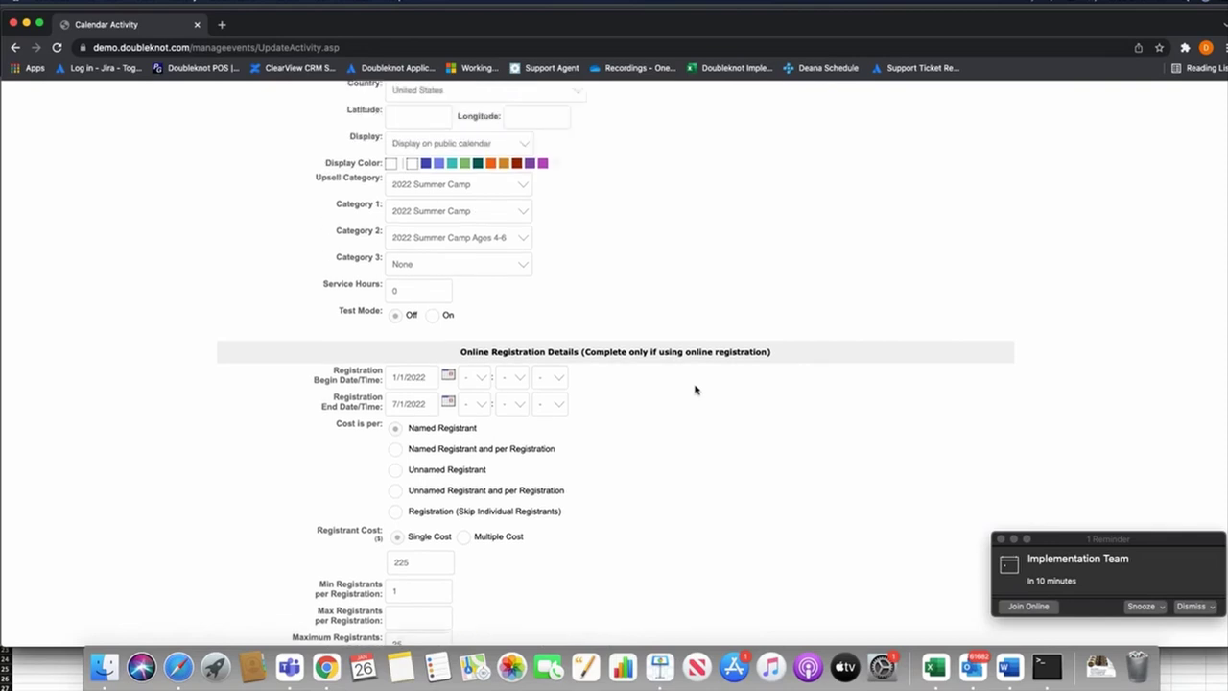
pyautogui.scroll(5, 697, 390)
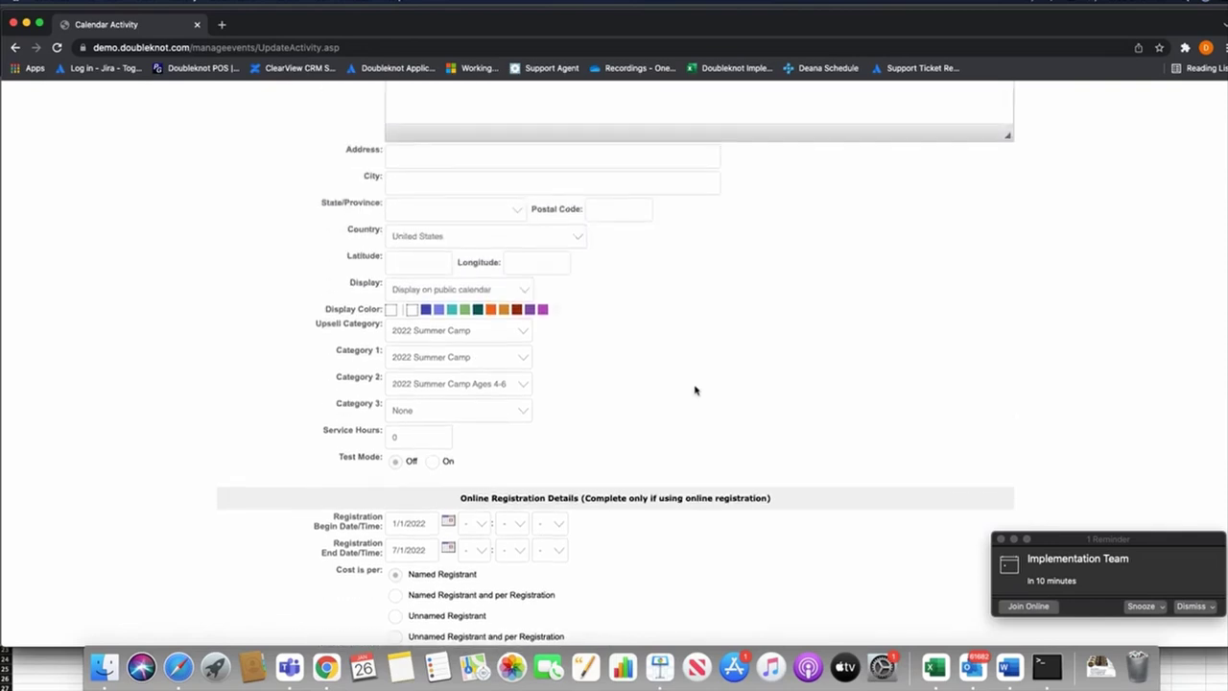
pyautogui.scroll(6, 697, 389)
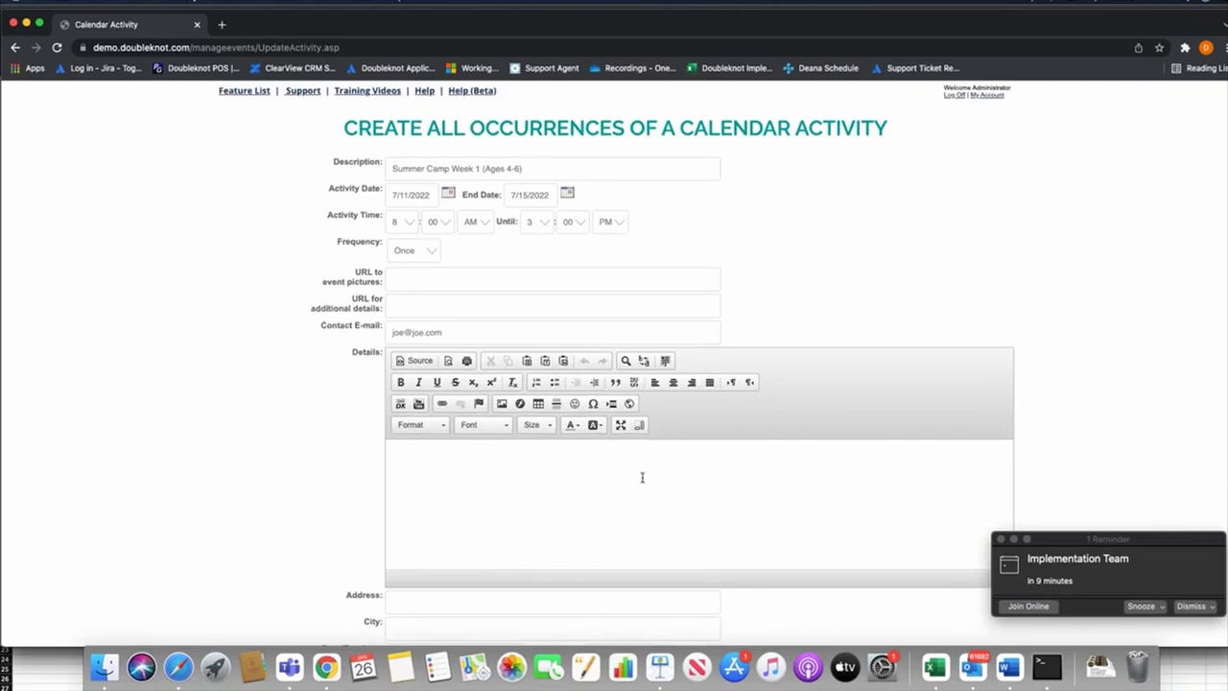
pyautogui.scroll(-15, 645, 484)
pyautogui.click(583, 424)
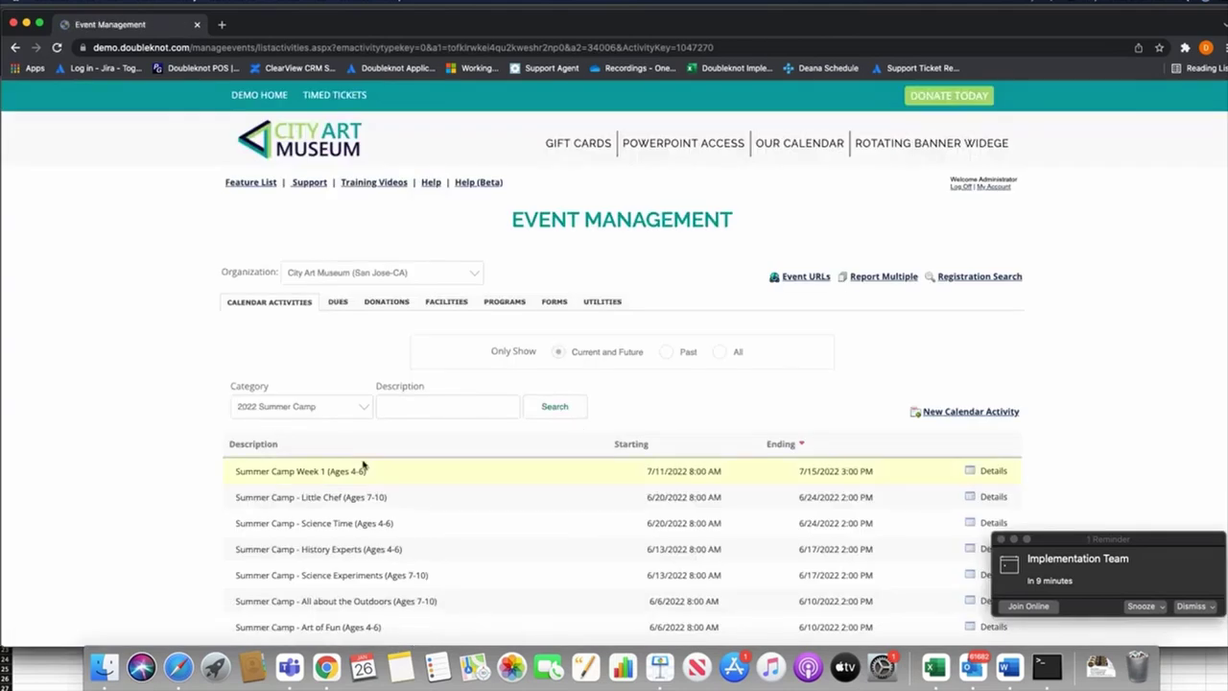
pyautogui.scroll(-2, 336, 468)
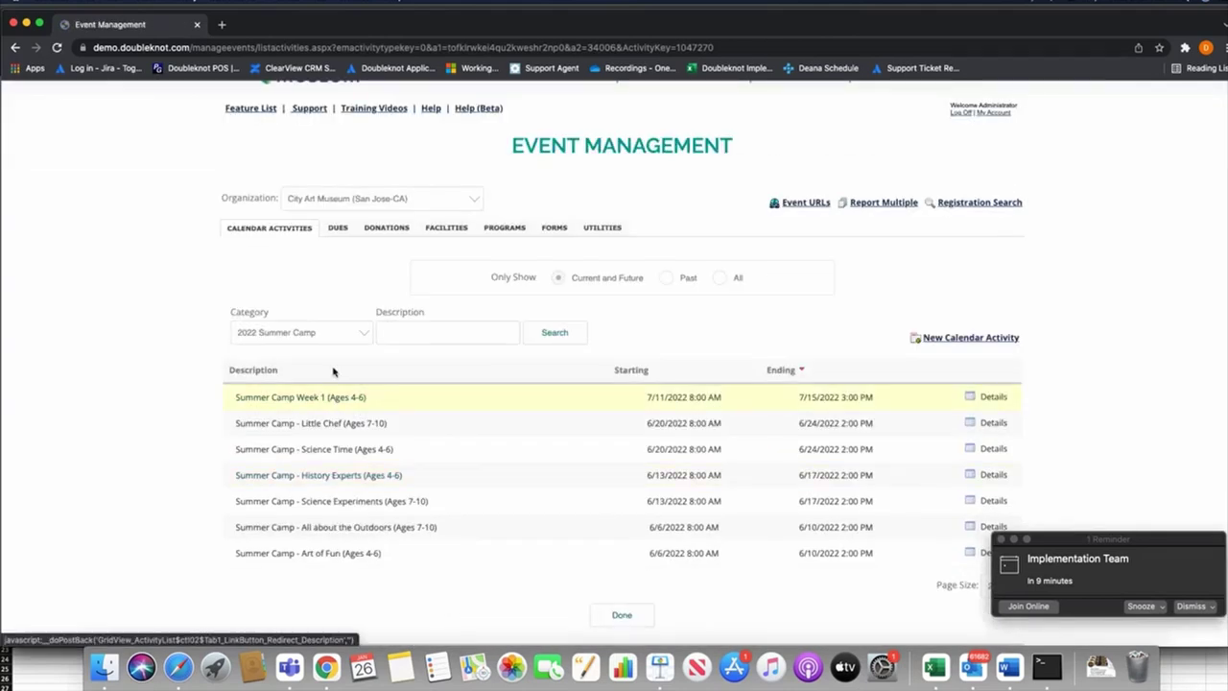
pyautogui.click(299, 403)
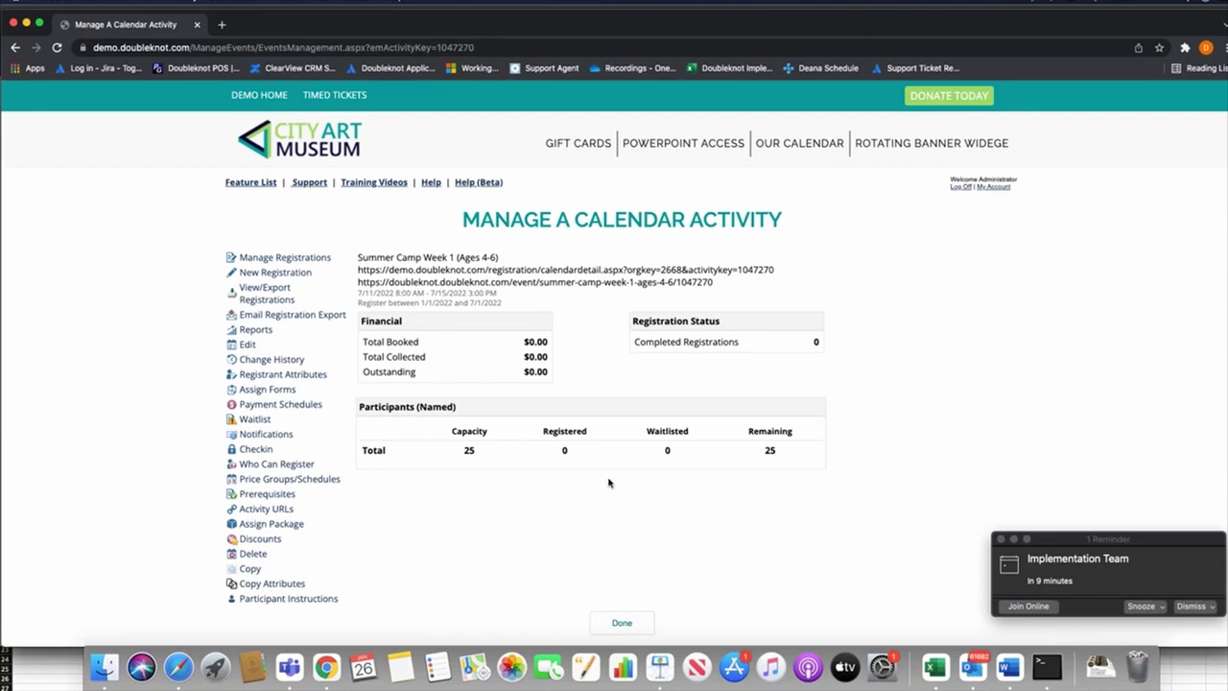
pyautogui.scroll(-2, 610, 484)
pyautogui.click(631, 574)
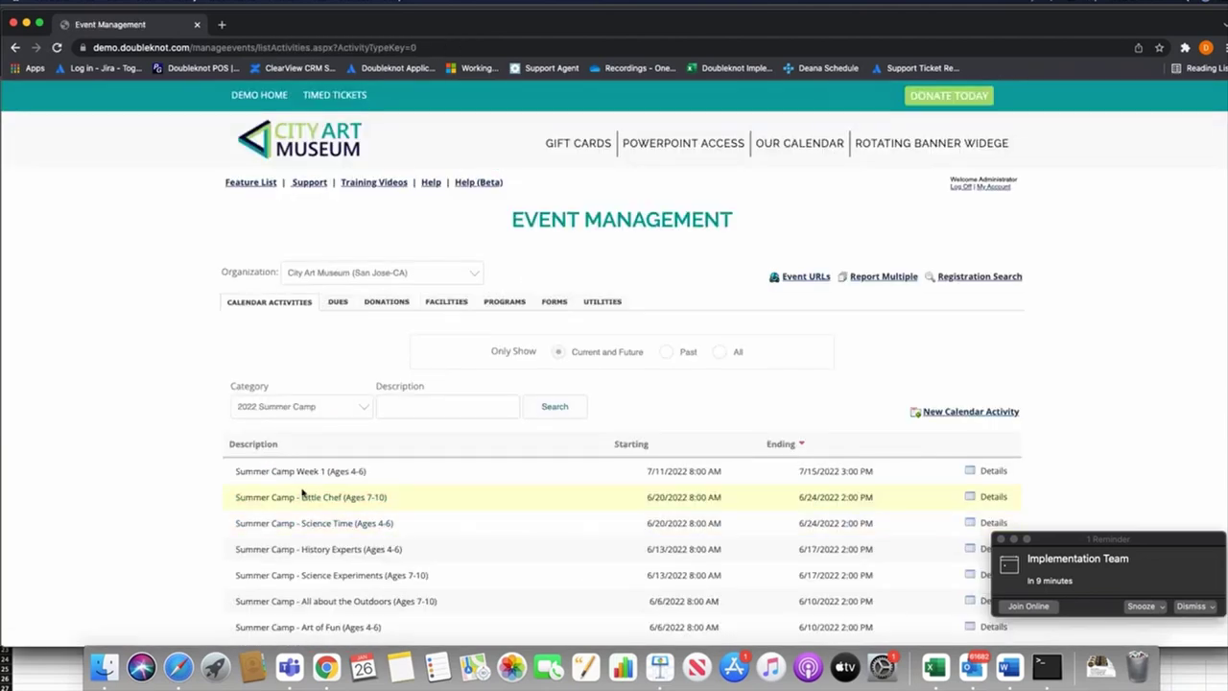
pyautogui.click(295, 497)
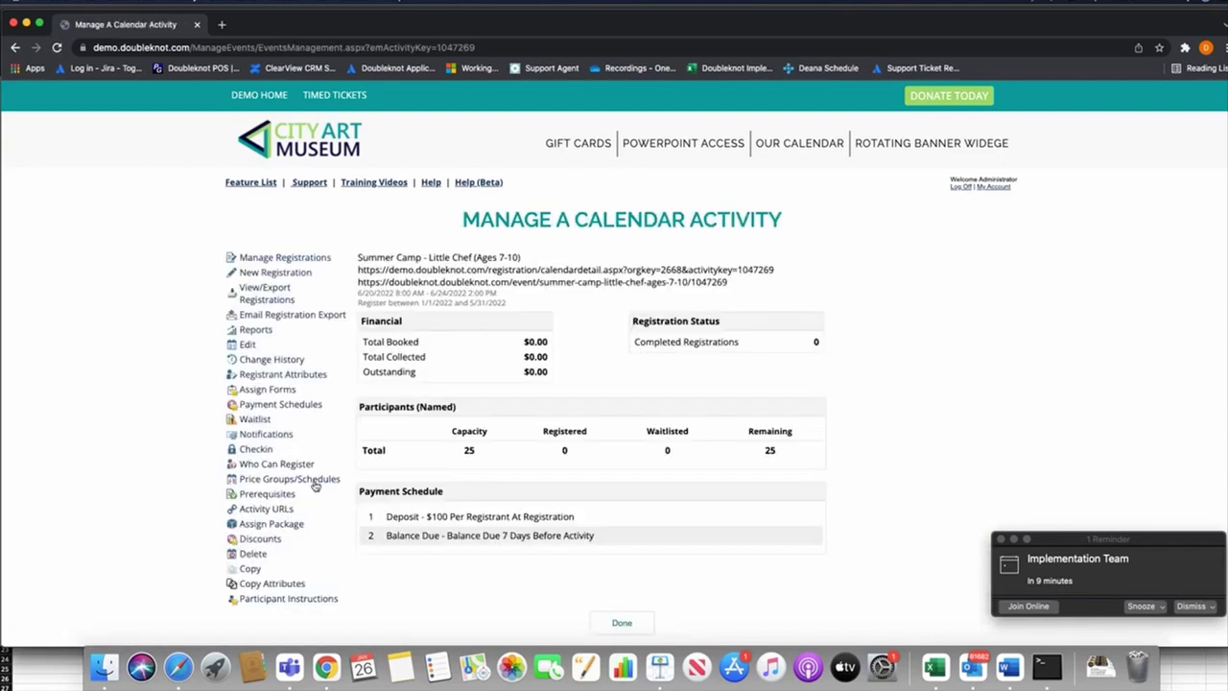
pyautogui.click(268, 390)
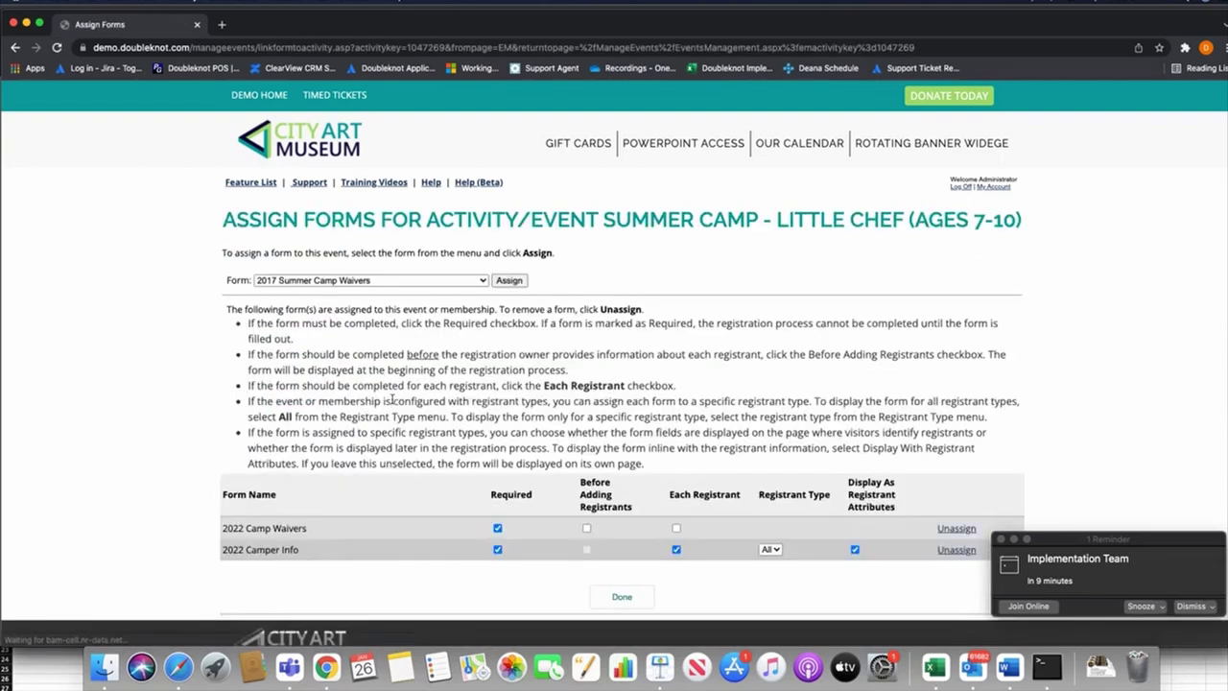
pyautogui.scroll(-3, 633, 451)
pyautogui.click(651, 462)
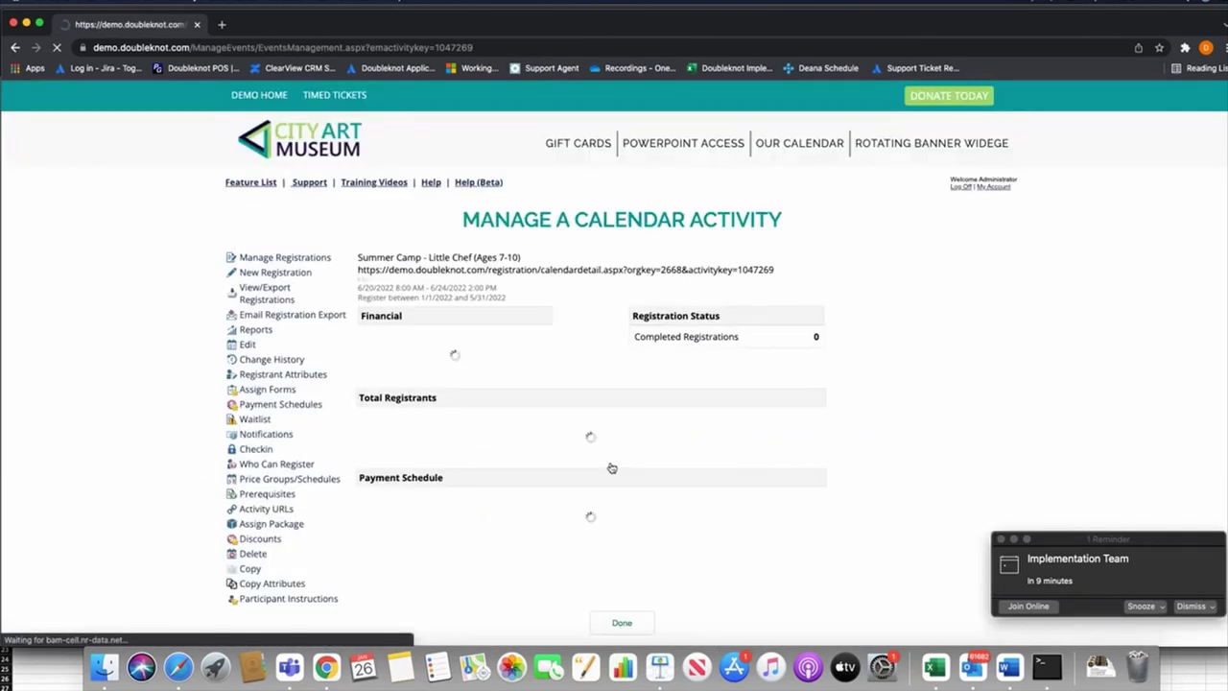
pyautogui.scroll(-1, 643, 566)
pyautogui.click(625, 566)
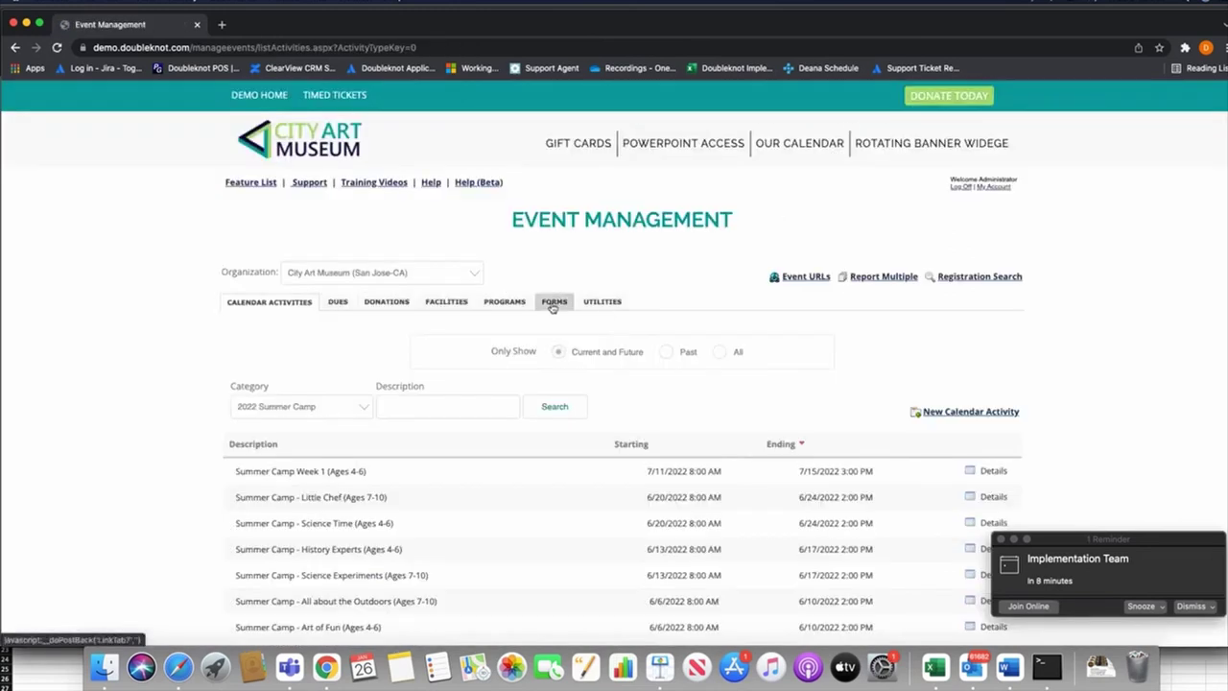
# Filter the Forms list to titles containing 2022
pyautogui.click(554, 305)
pyautogui.click(283, 411)
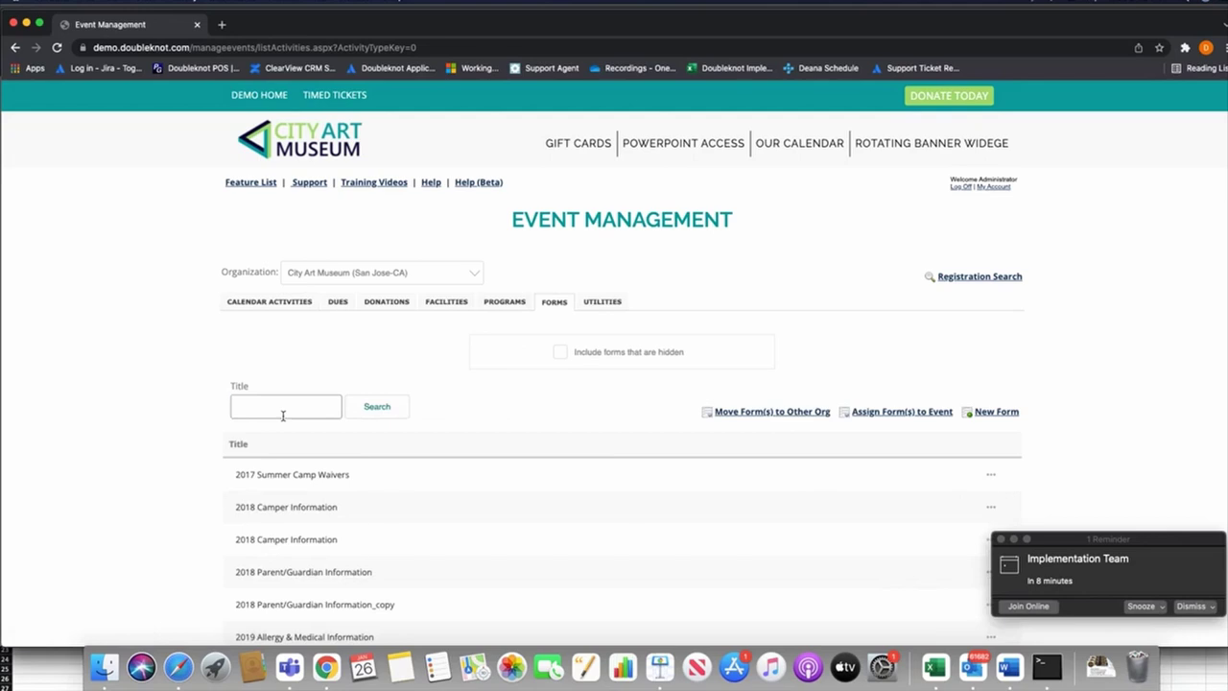
pyautogui.write('2022')
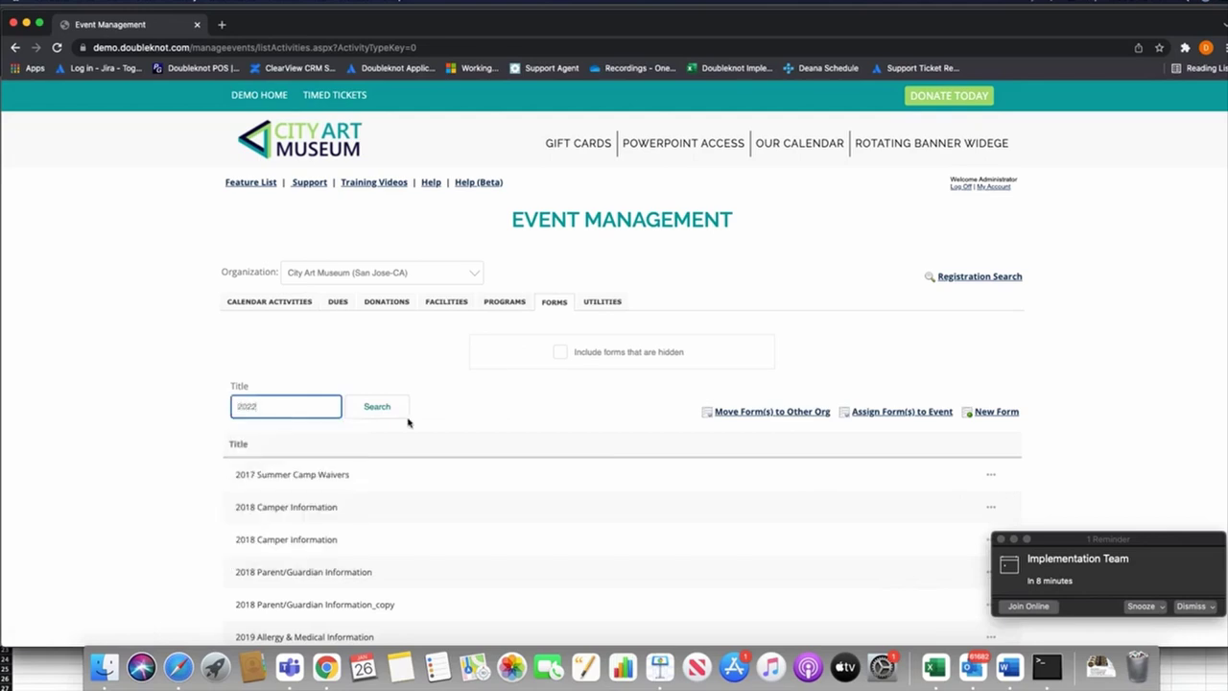
pyautogui.click(407, 418)
pyautogui.scroll(-4, 480, 393)
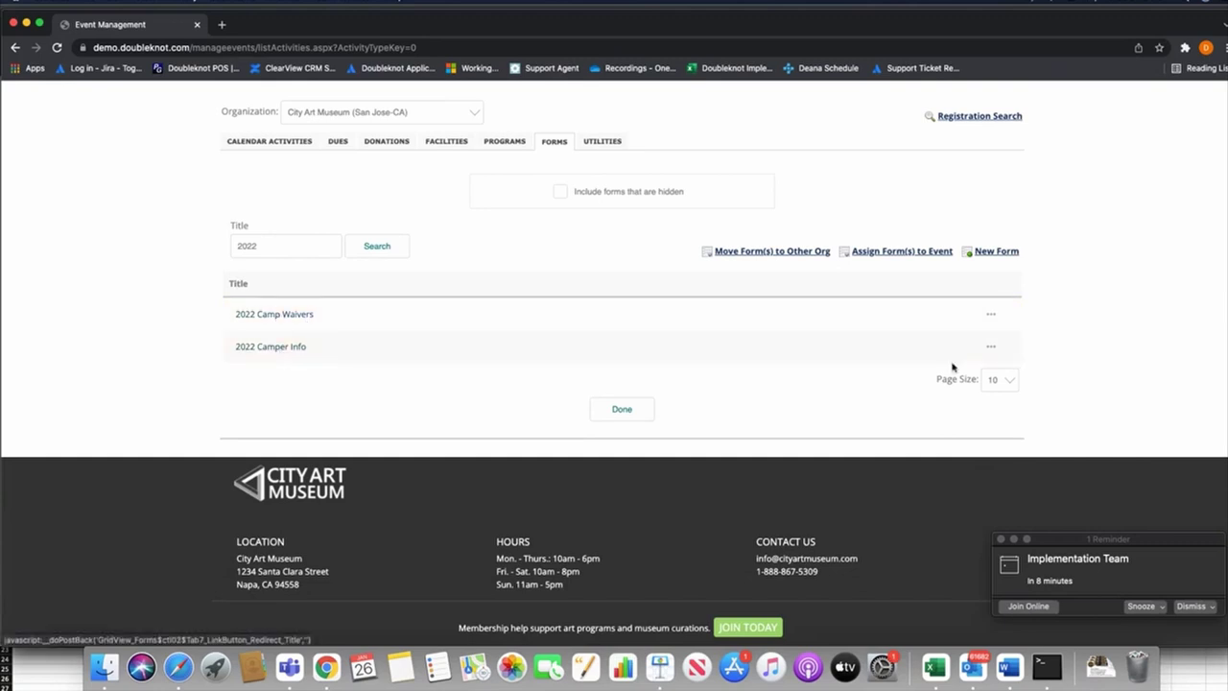
# Edit the 2022 Camper Info form and inspect its T-shirt size and special needs questions
pyautogui.click(991, 348)
pyautogui.click(965, 404)
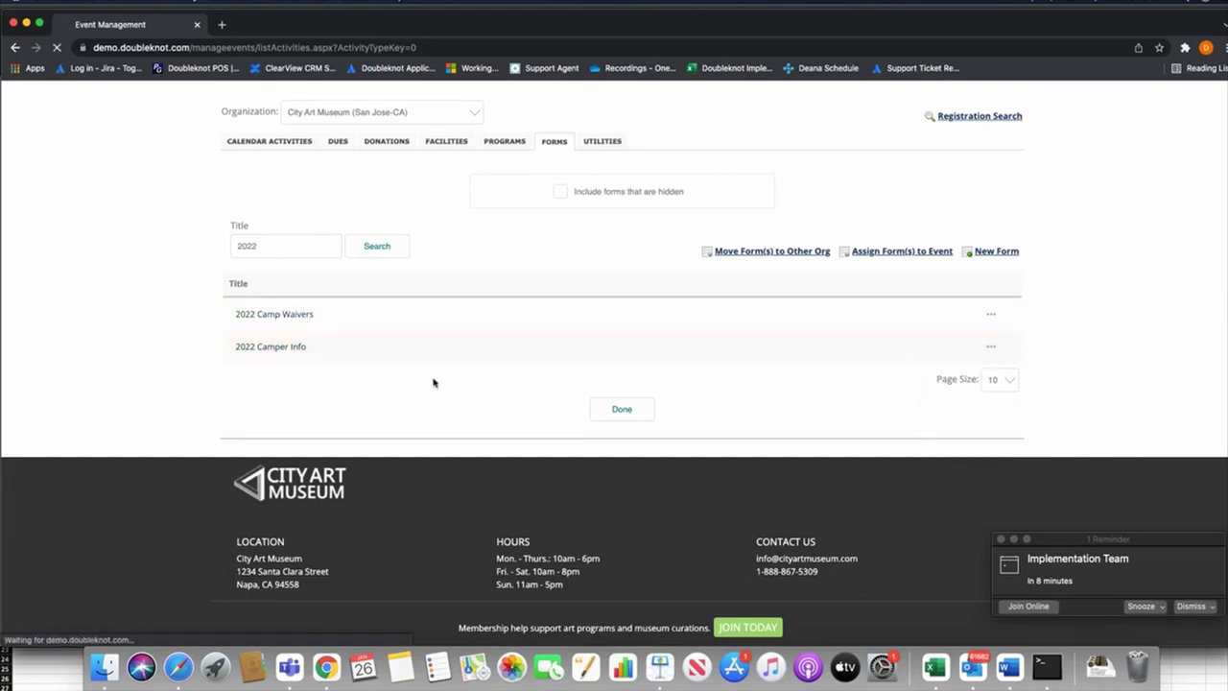
pyautogui.click(384, 269)
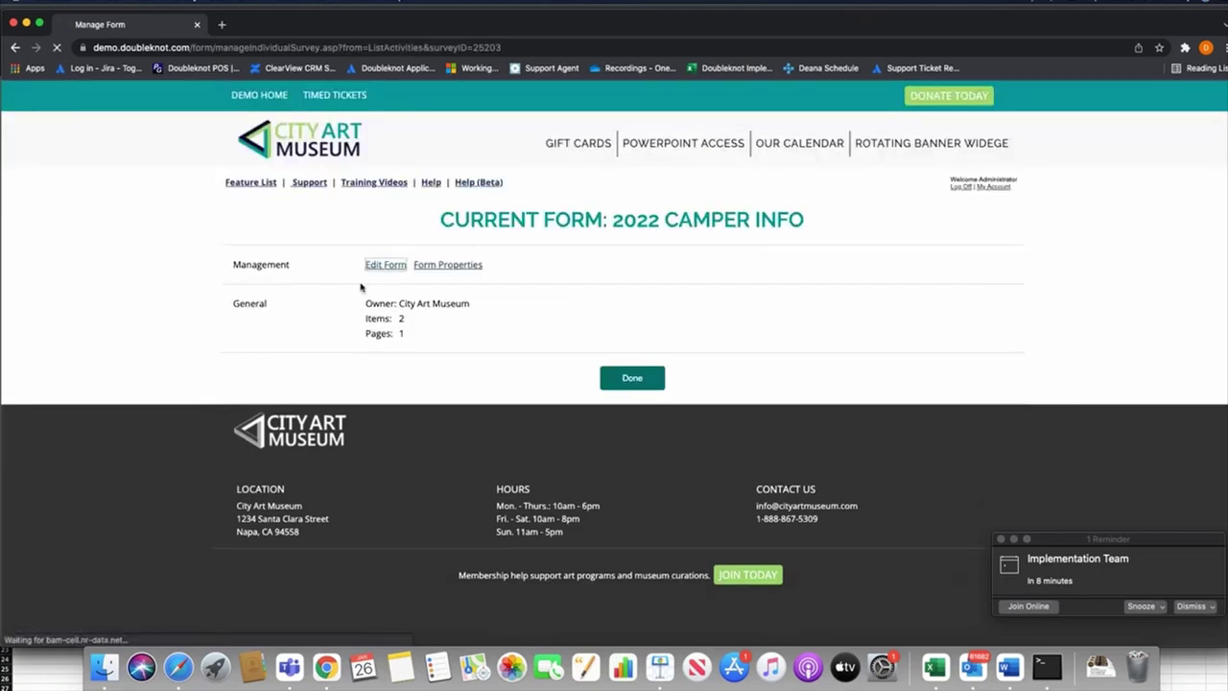
pyautogui.scroll(-1, 145, 357)
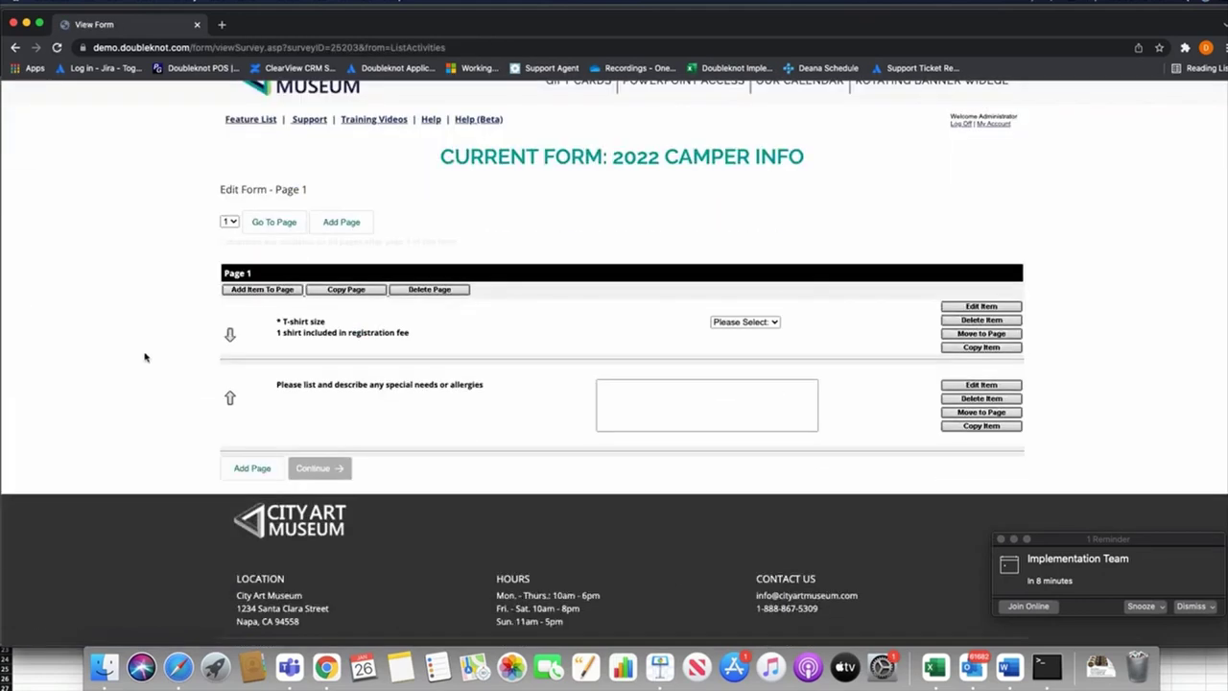
pyautogui.click(745, 321)
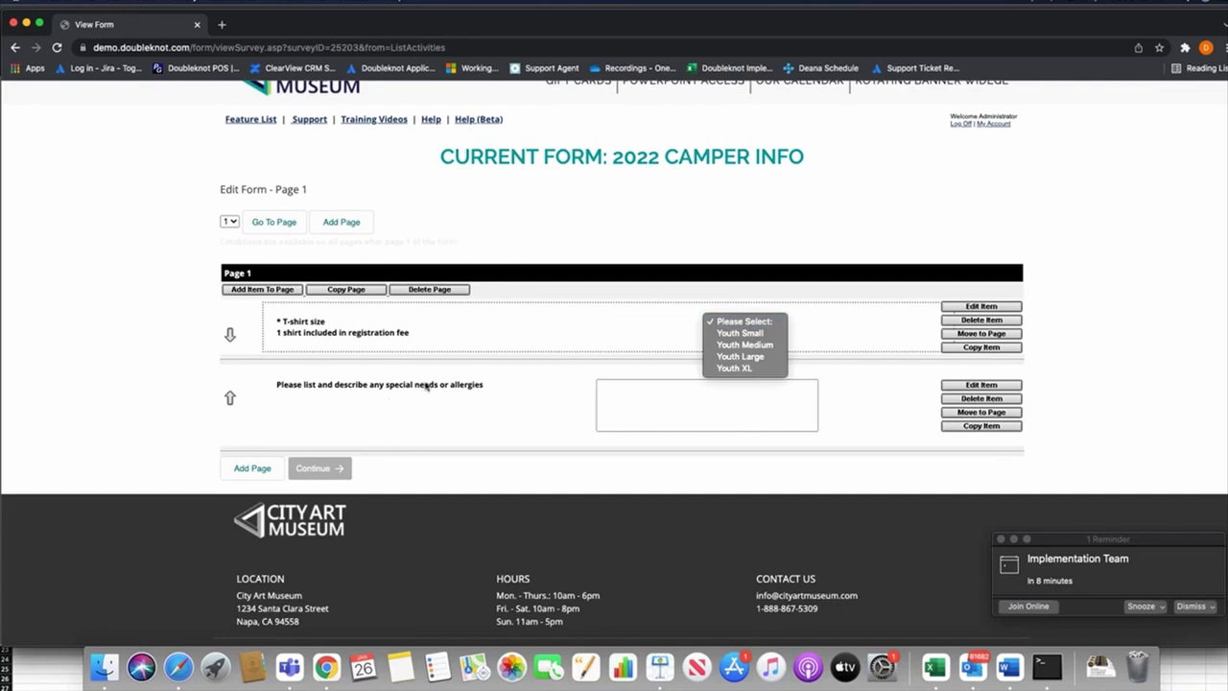
pyautogui.click(639, 403)
pyautogui.click(423, 411)
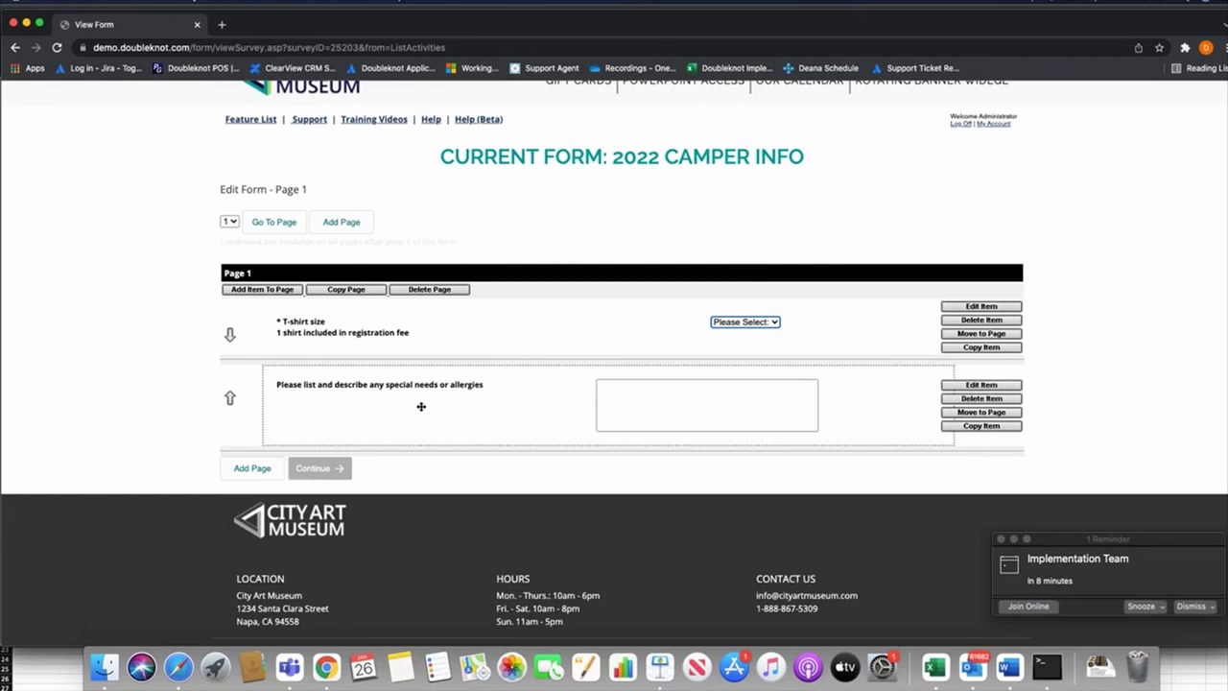
# Close the 2022 Camper Info form and filter the forms list to titles containing 2022
pyautogui.click(331, 473)
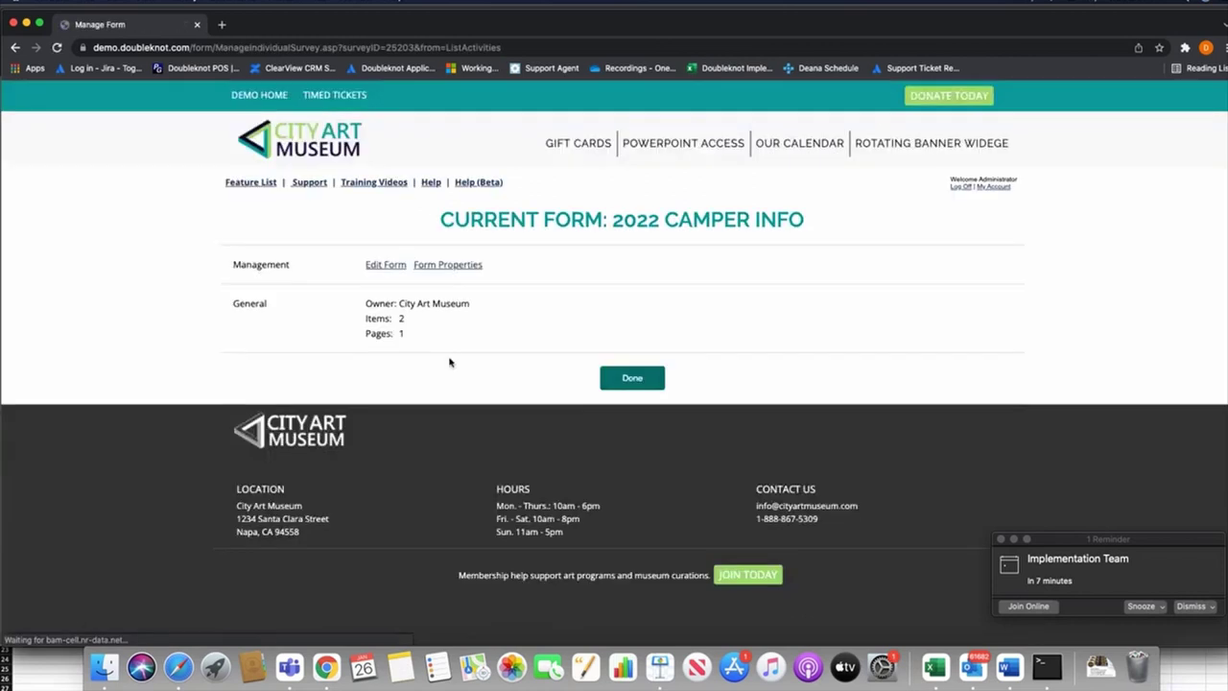
pyautogui.click(308, 410)
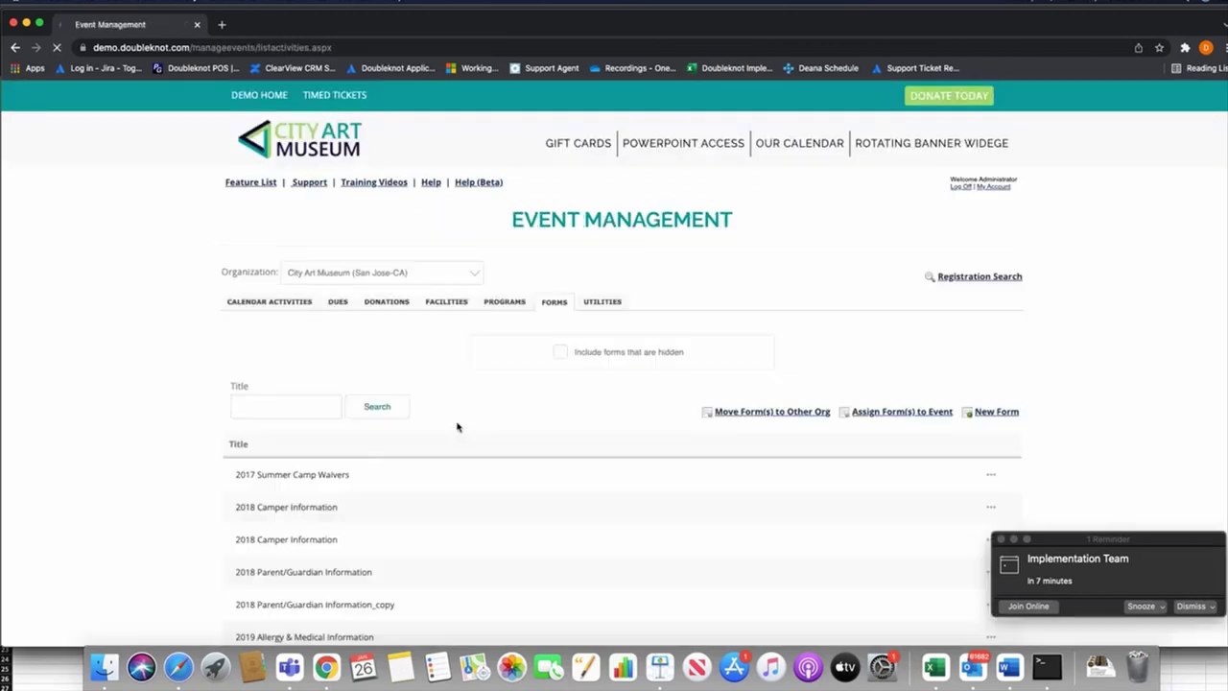
pyautogui.write('2022')
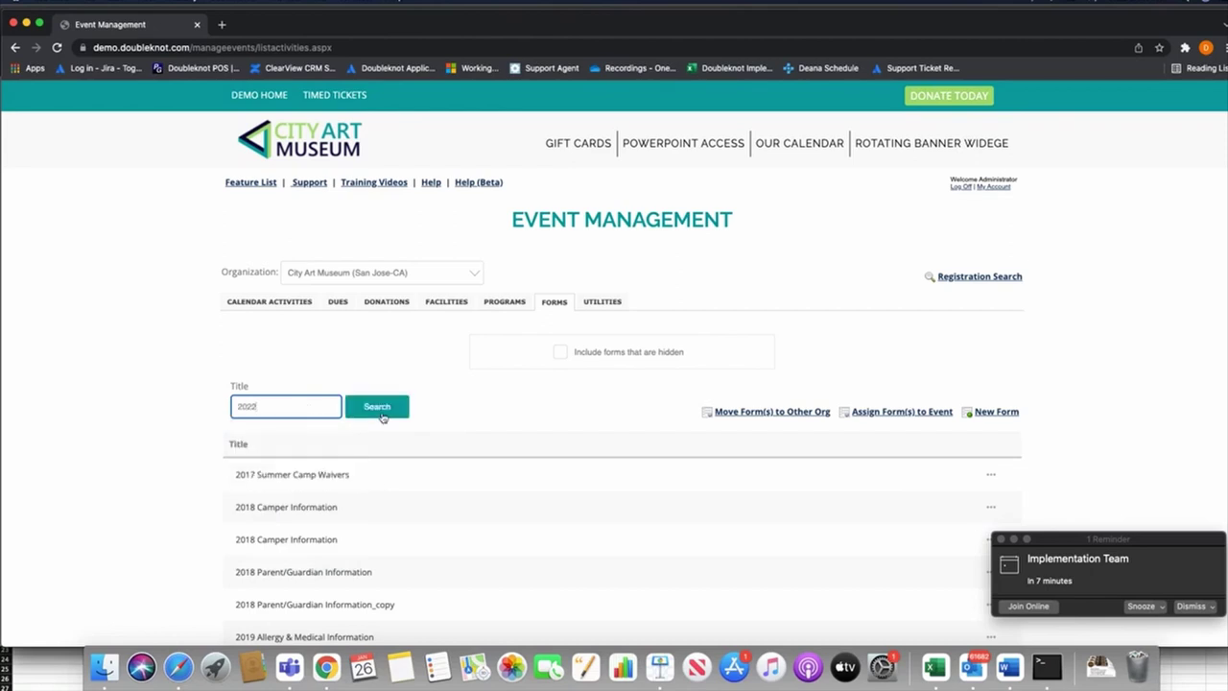
pyautogui.click(381, 411)
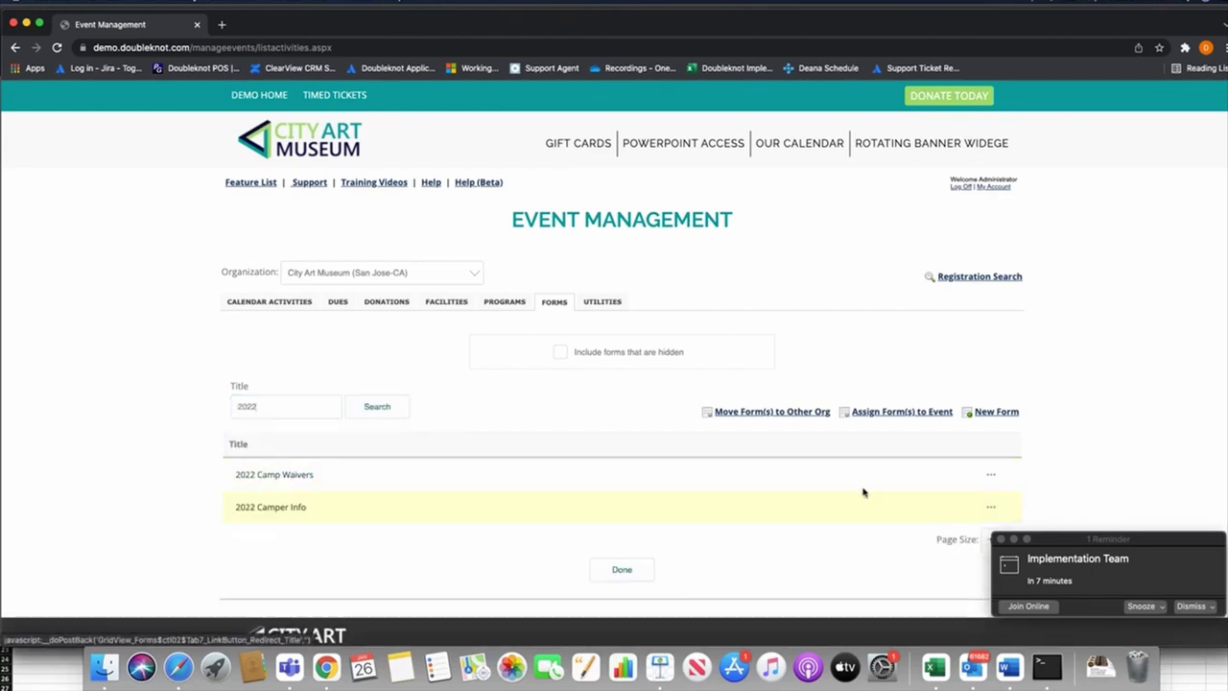
# Open the 2022 Camp Waivers form for editing and scroll through its six items
pyautogui.click(991, 474)
pyautogui.click(968, 531)
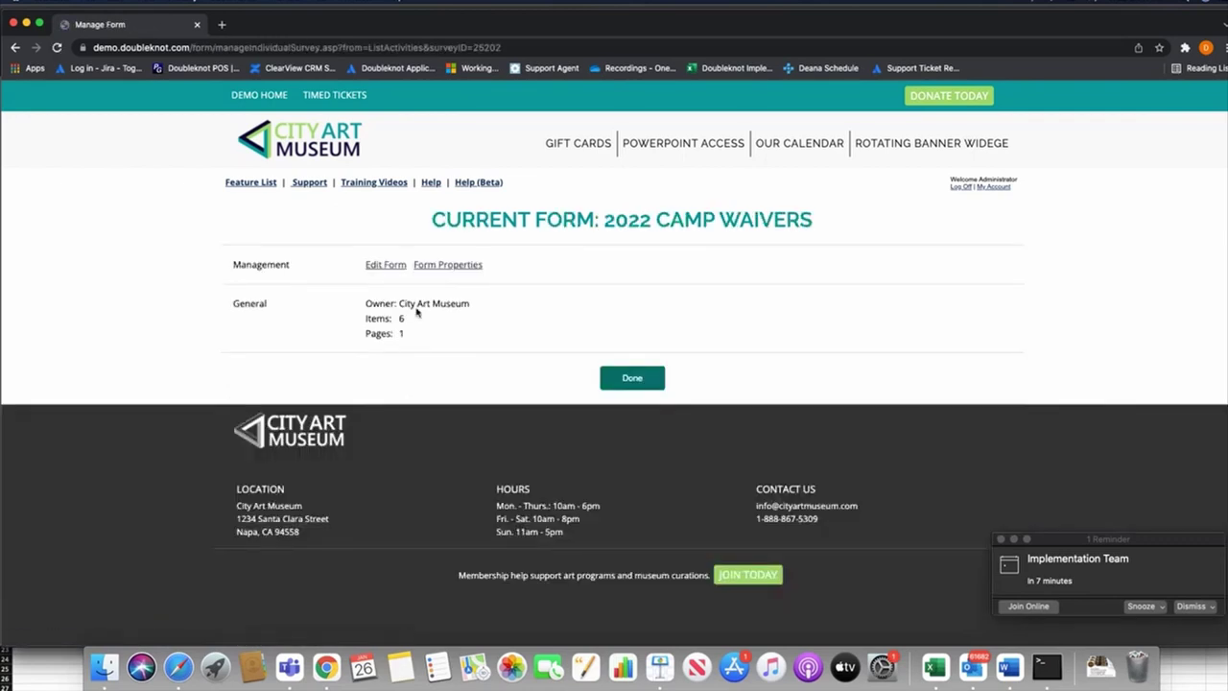
pyautogui.click(384, 266)
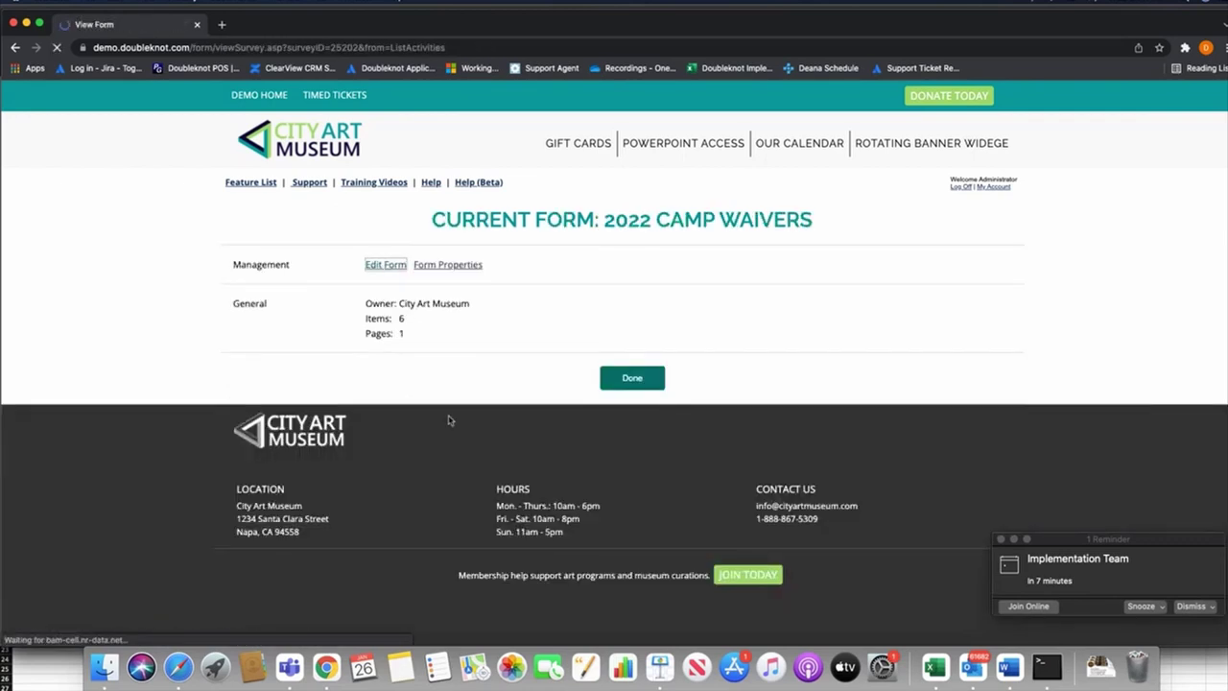
pyautogui.scroll(-10, 484, 382)
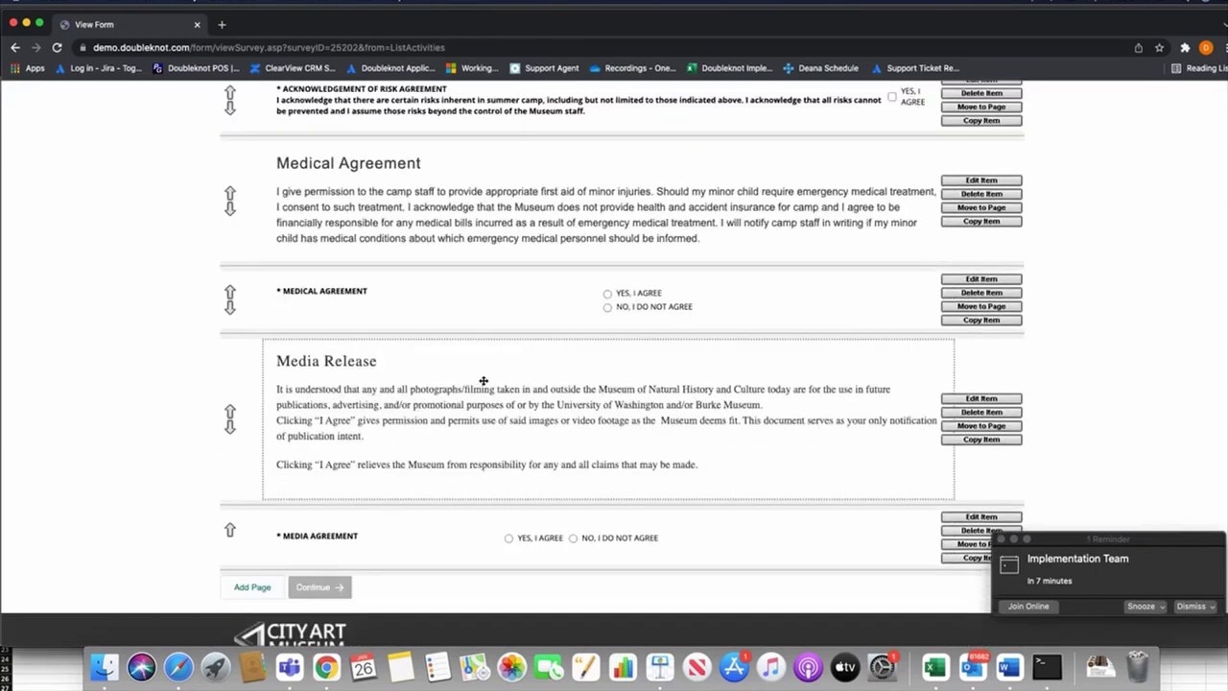
pyautogui.scroll(-2, 484, 382)
pyautogui.scroll(7, 457, 361)
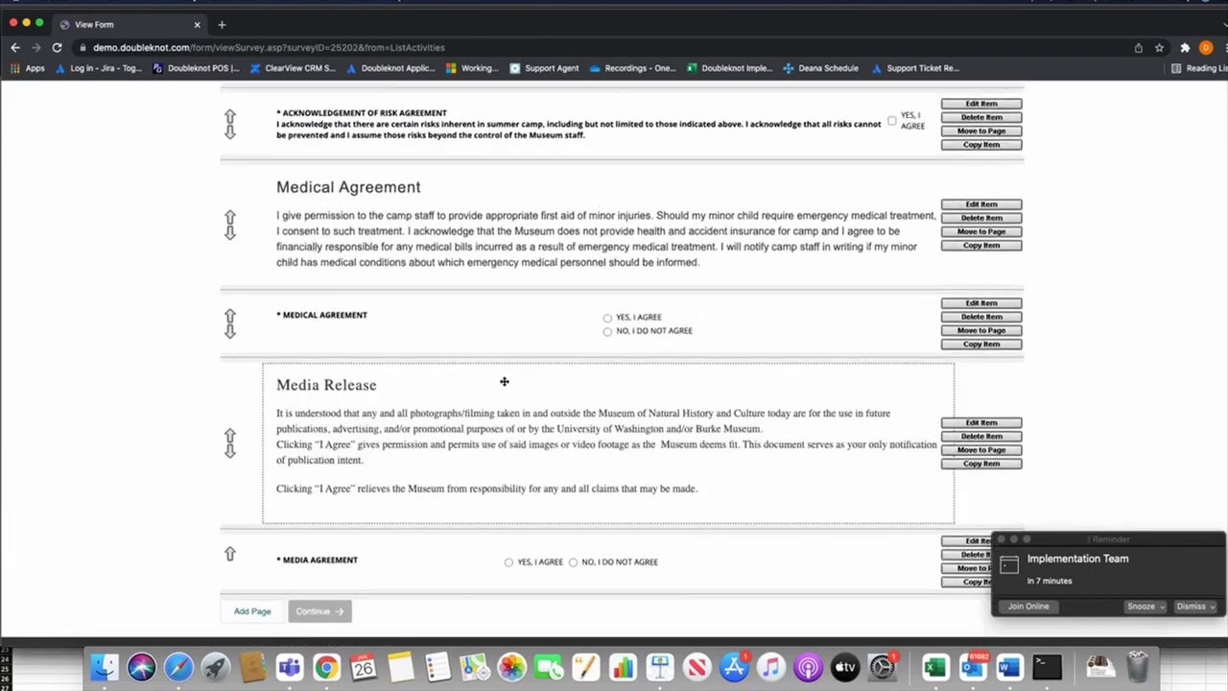
pyautogui.scroll(1, 499, 386)
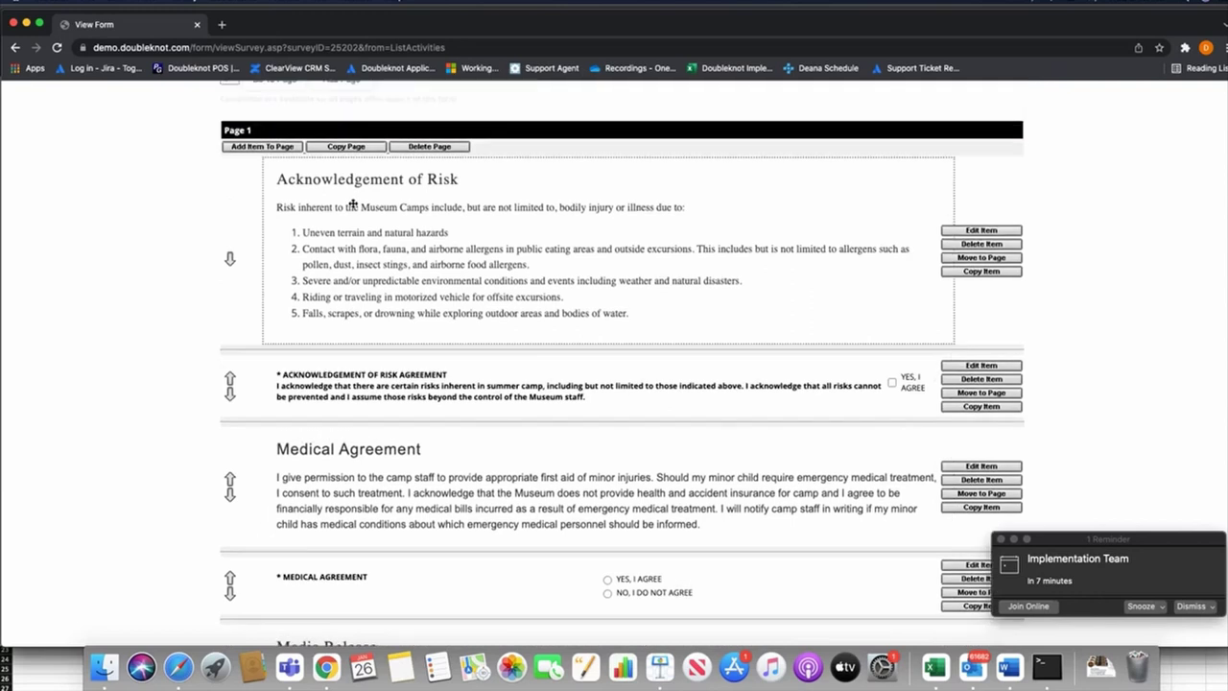
pyautogui.scroll(-1, 503, 267)
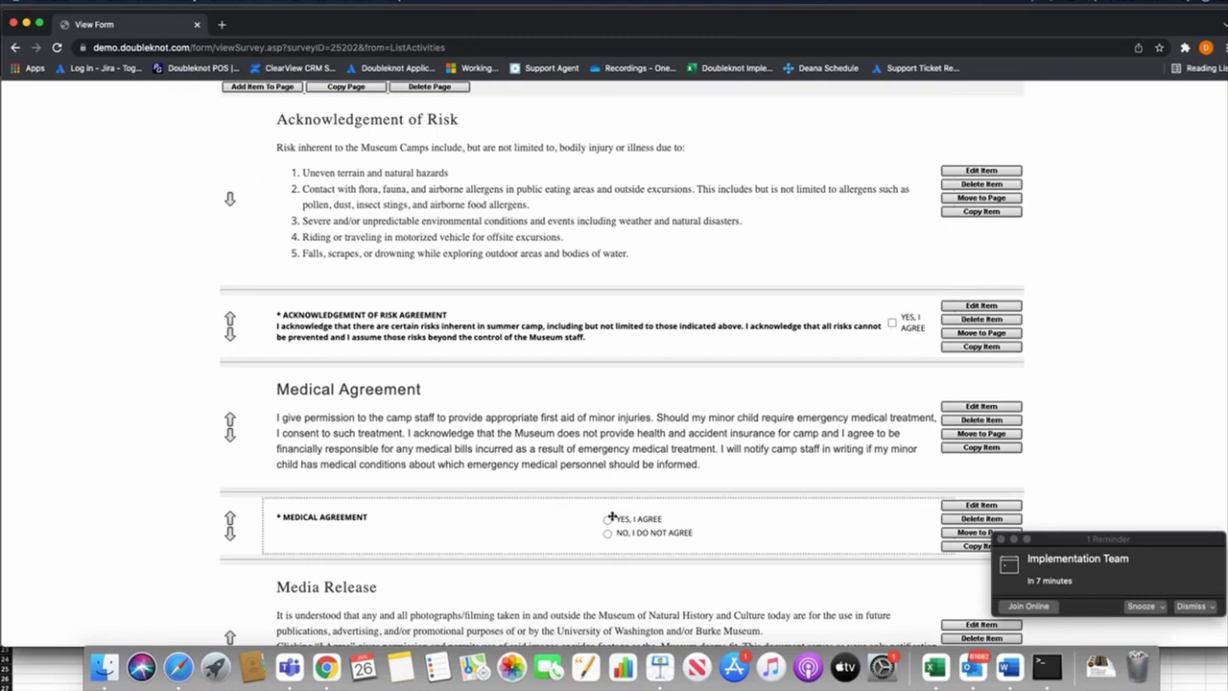
pyautogui.scroll(-3, 595, 471)
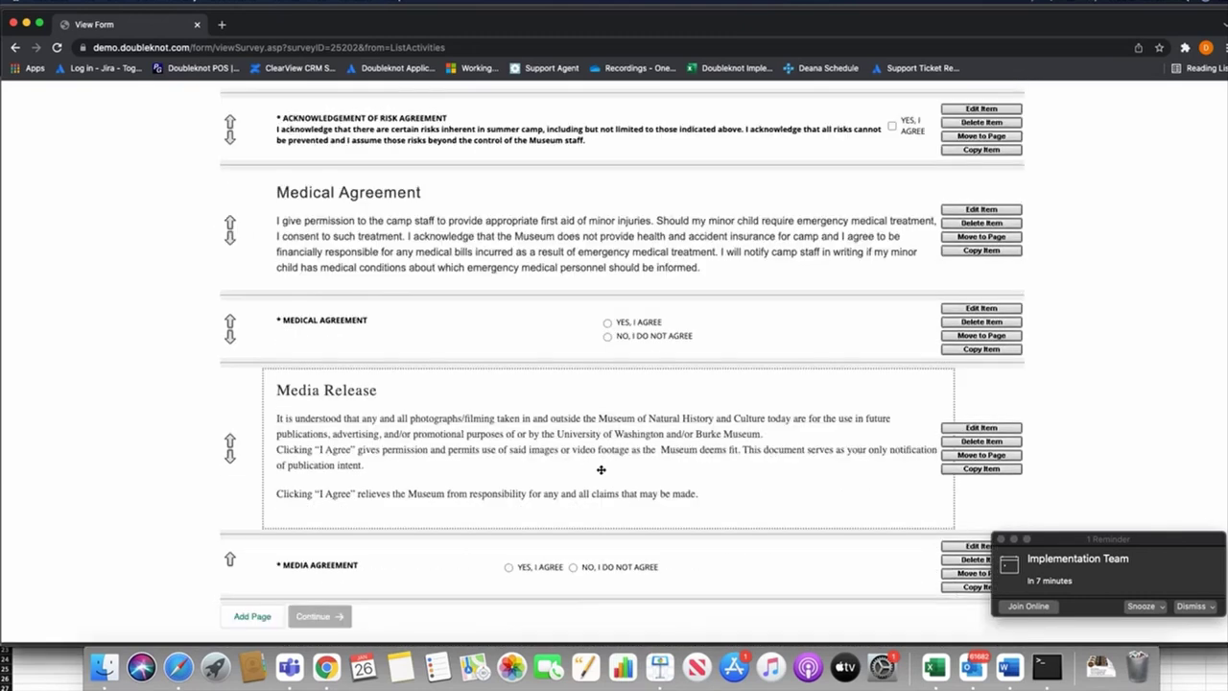
pyautogui.scroll(-3, 601, 469)
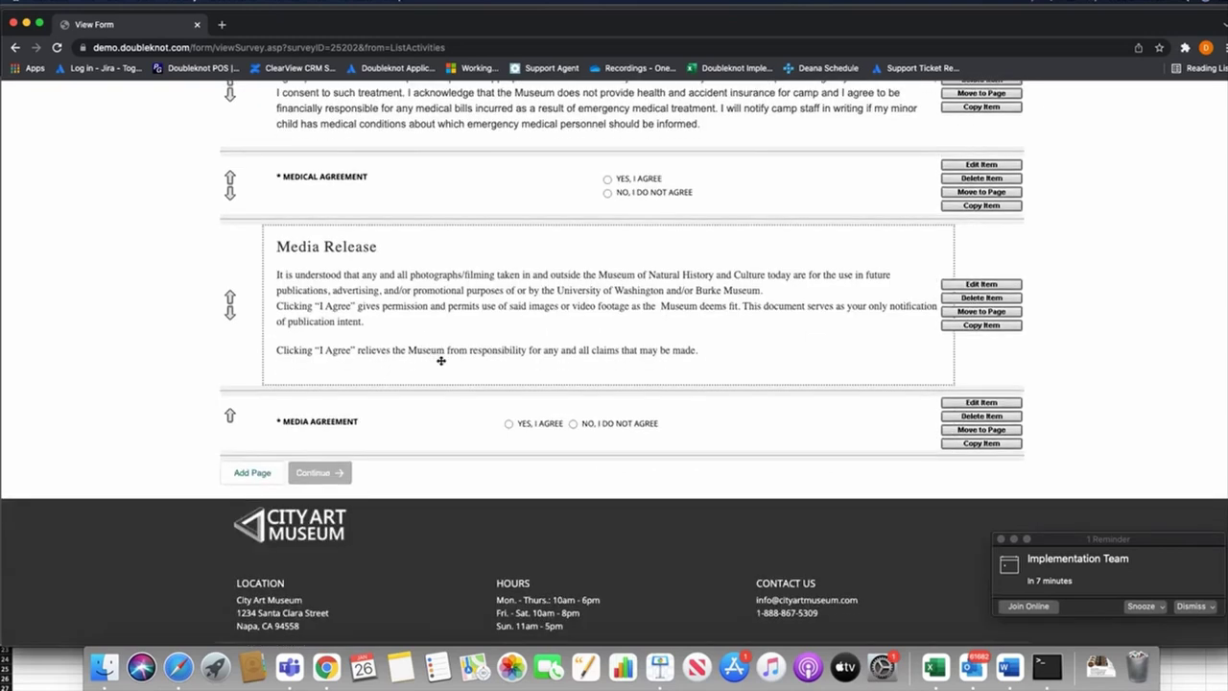
pyautogui.scroll(10, 444, 365)
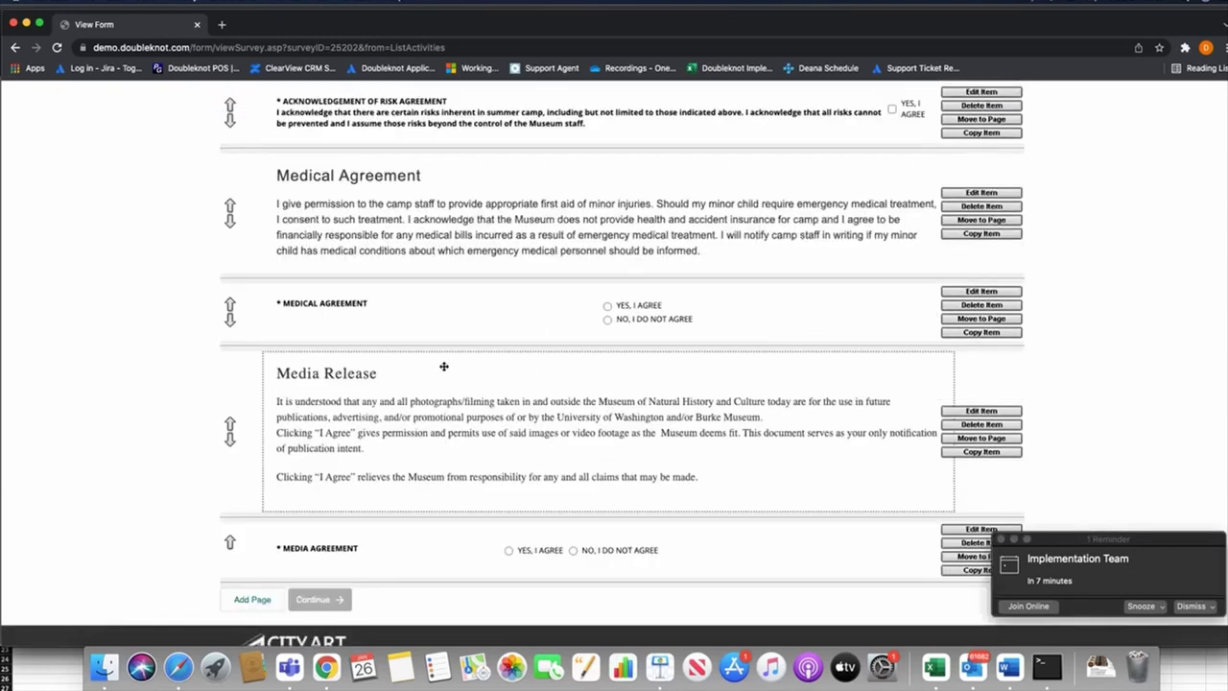
pyautogui.scroll(-7, 441, 375)
pyautogui.scroll(-6, 443, 369)
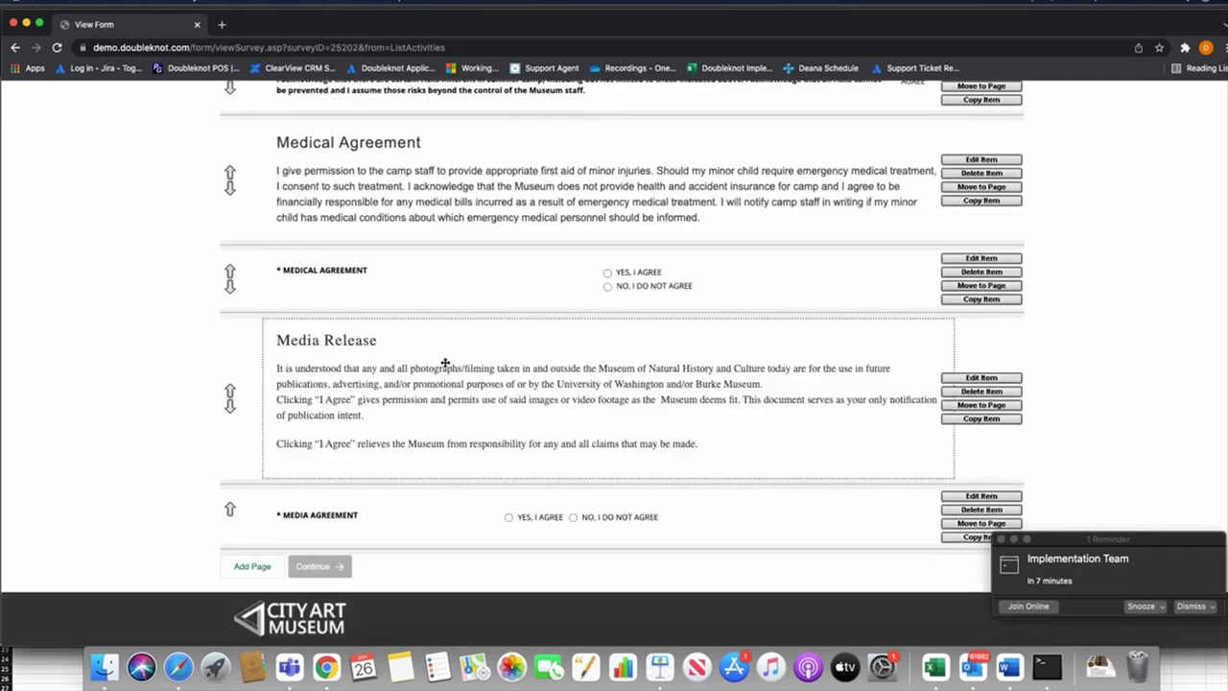
# Close the 2022 Camp Waivers editor and go back to the Event Management forms list
pyautogui.click(319, 425)
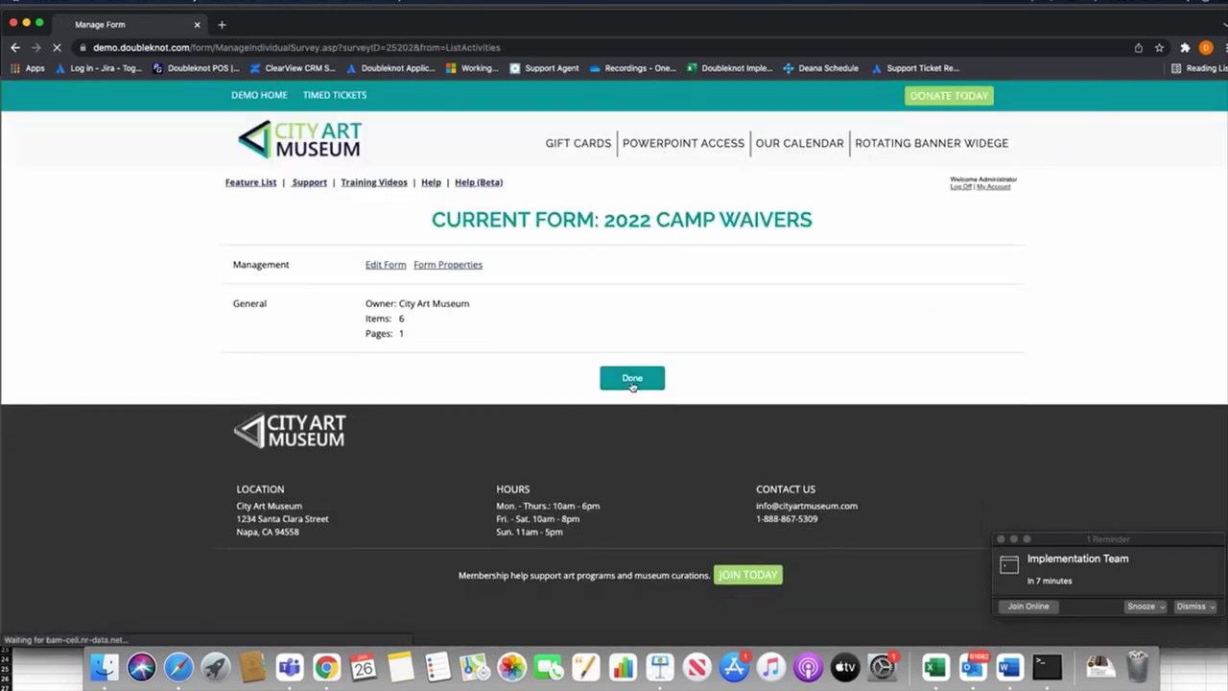
pyautogui.click(632, 380)
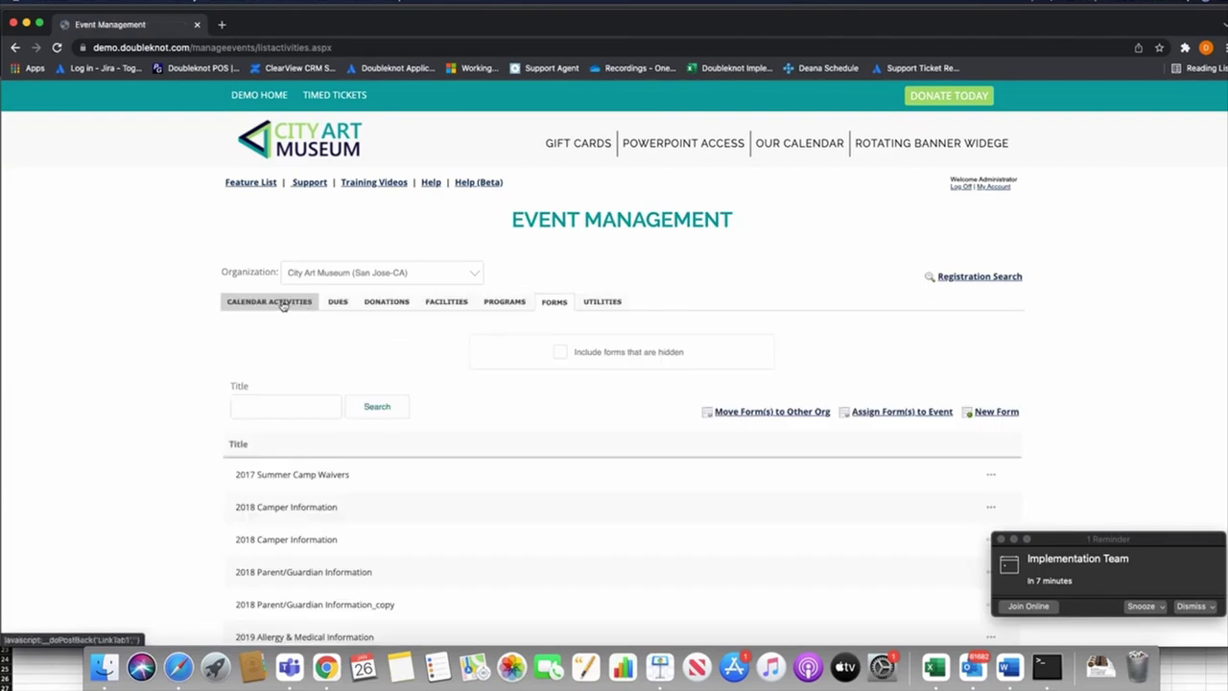
pyautogui.click(269, 301)
# Open Summer Camp Week 1 (Ages 4-6) and assign it the 2022 Camper Info form
pyautogui.scroll(-2, 183, 326)
pyautogui.click(306, 385)
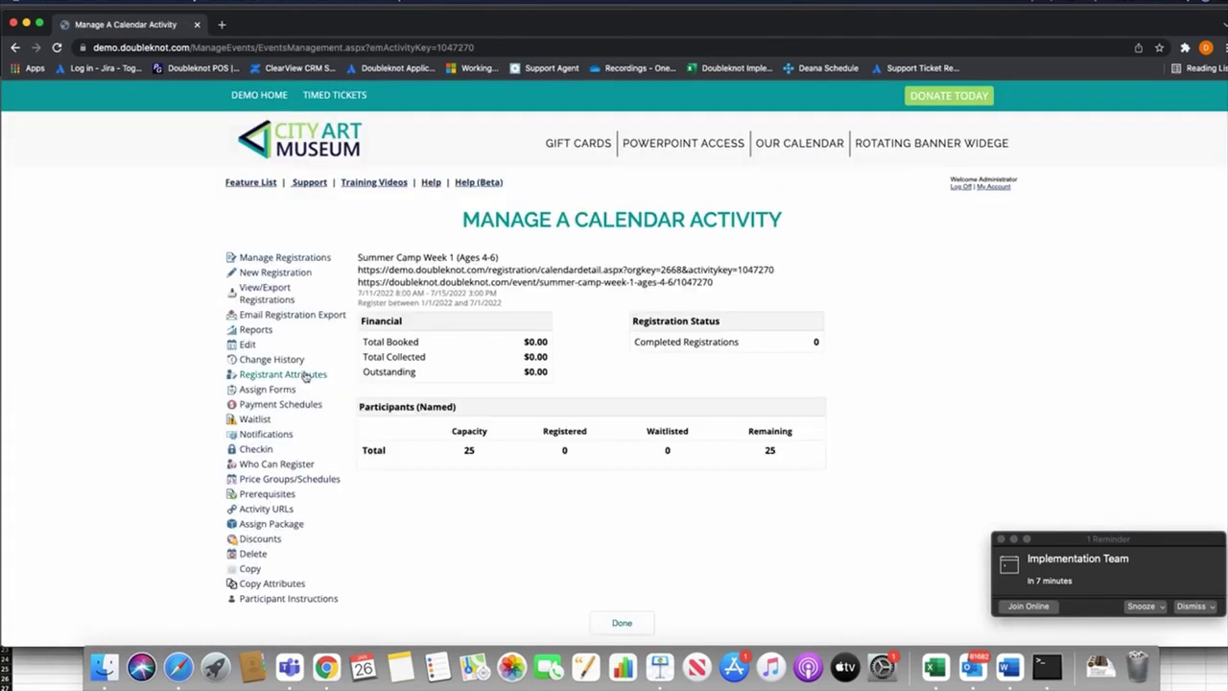
pyautogui.click(273, 390)
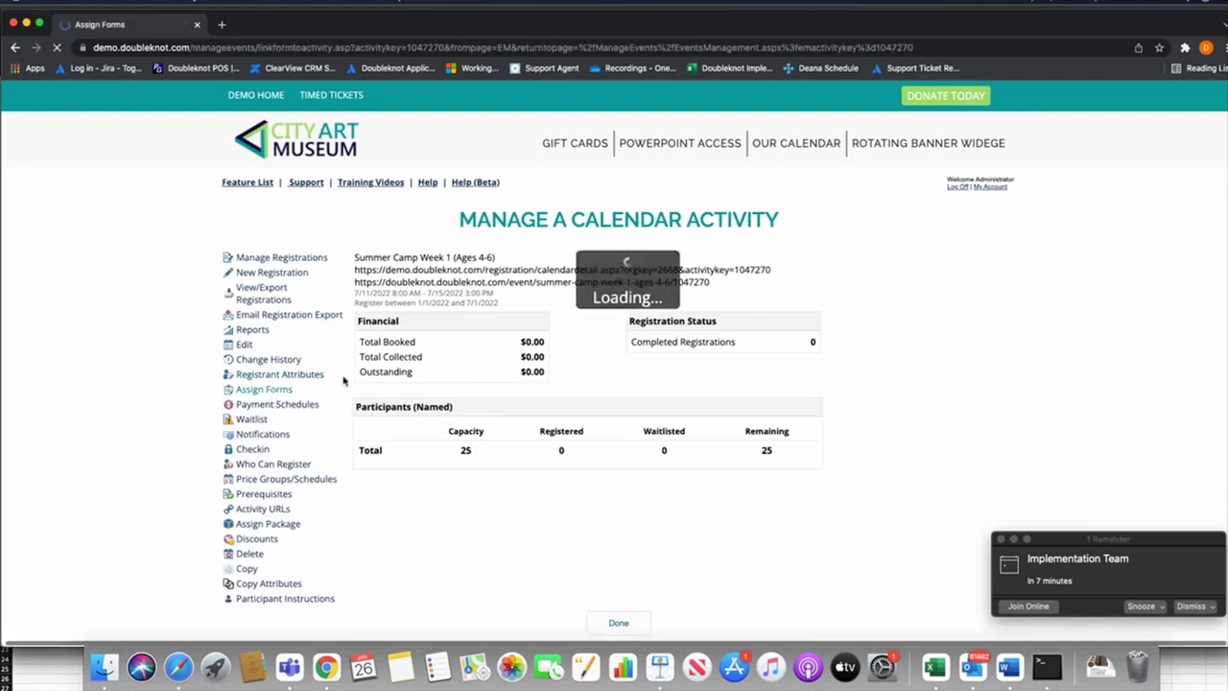
pyautogui.click(390, 280)
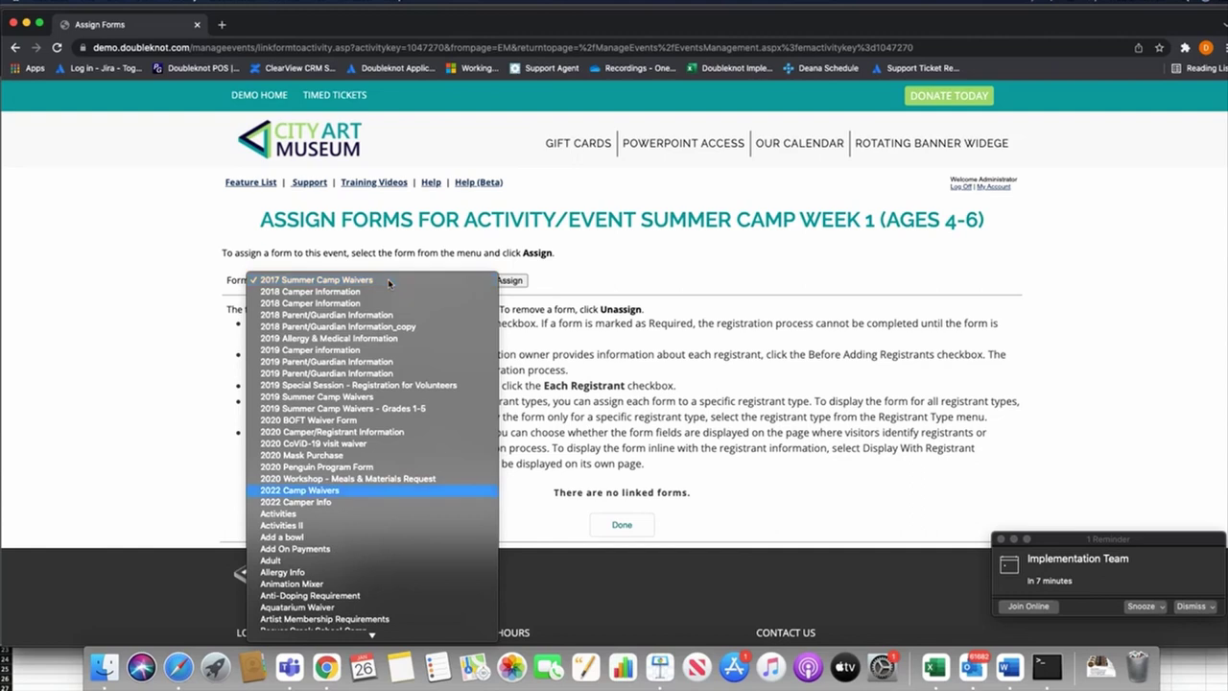
pyautogui.click(334, 501)
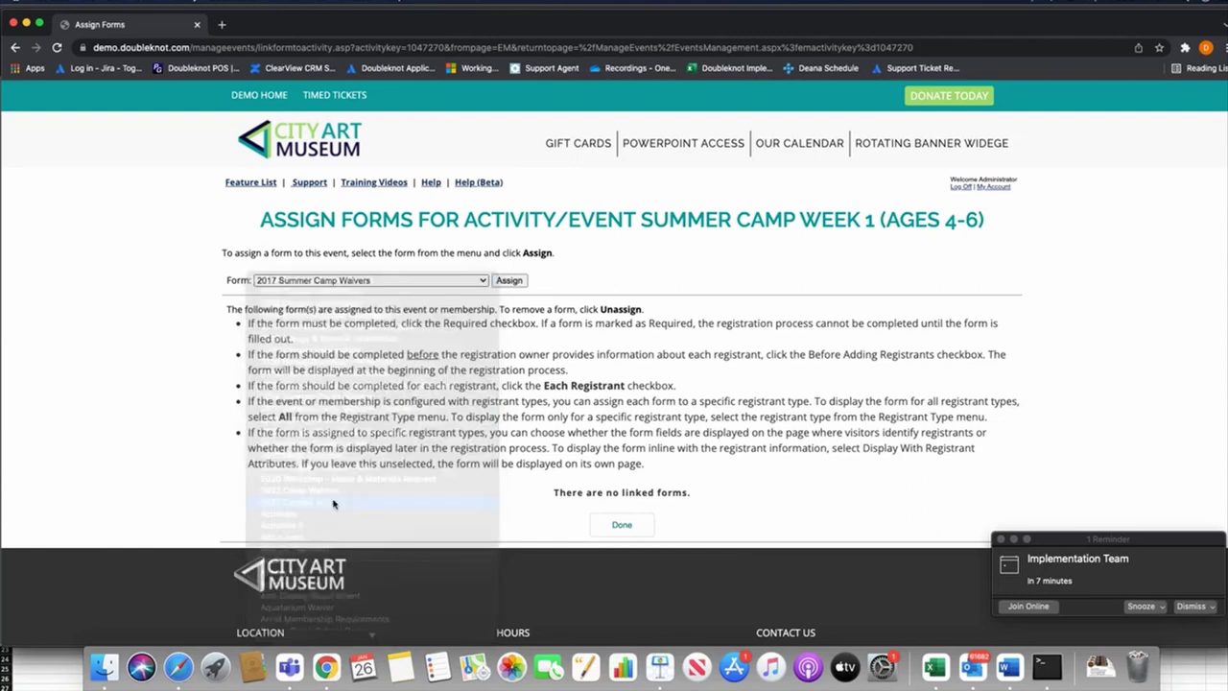
pyautogui.click(511, 282)
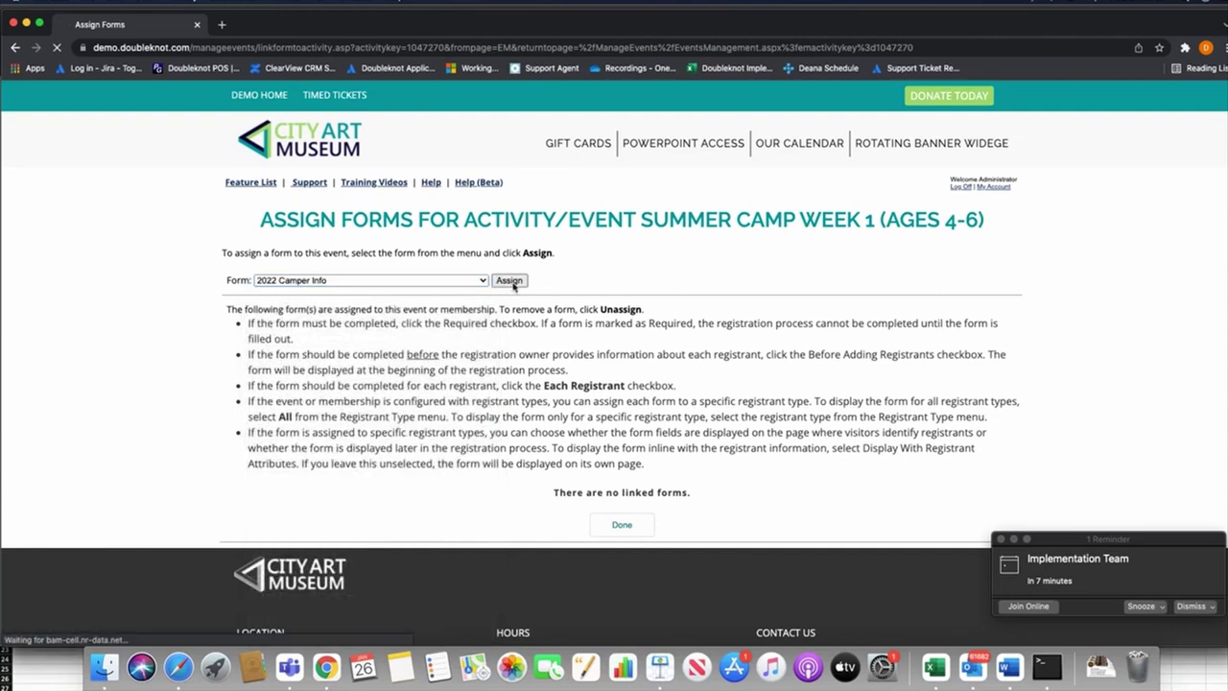
# Assign the 2022 Camp Waivers form to the same activity
pyautogui.click(446, 282)
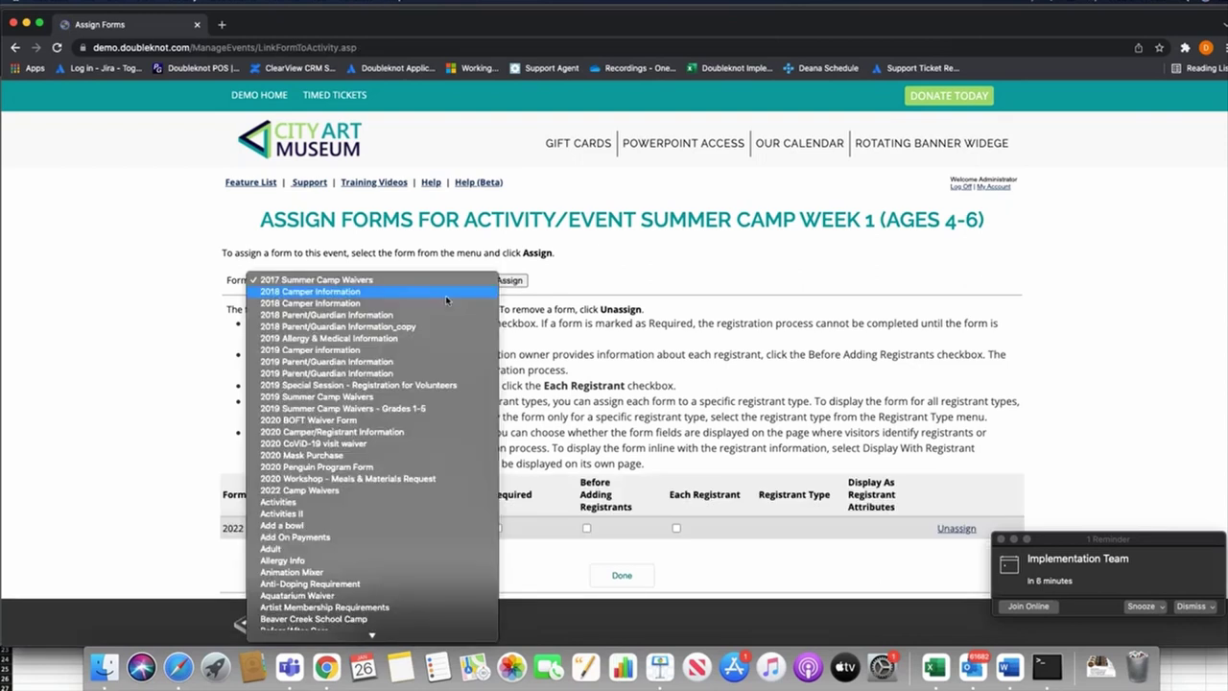
pyautogui.click(366, 490)
pyautogui.click(510, 281)
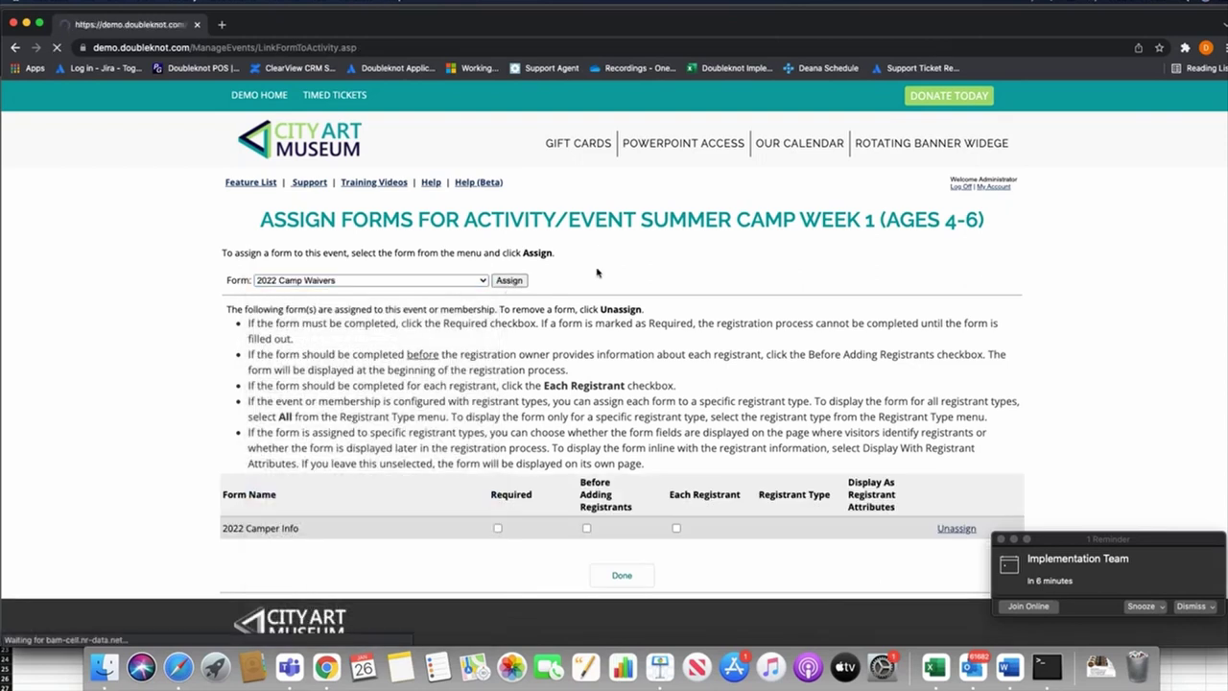
# Make 2022 Camper Info required, filled per registrant, and displayed as registrant attributes
pyautogui.scroll(-3, 307, 431)
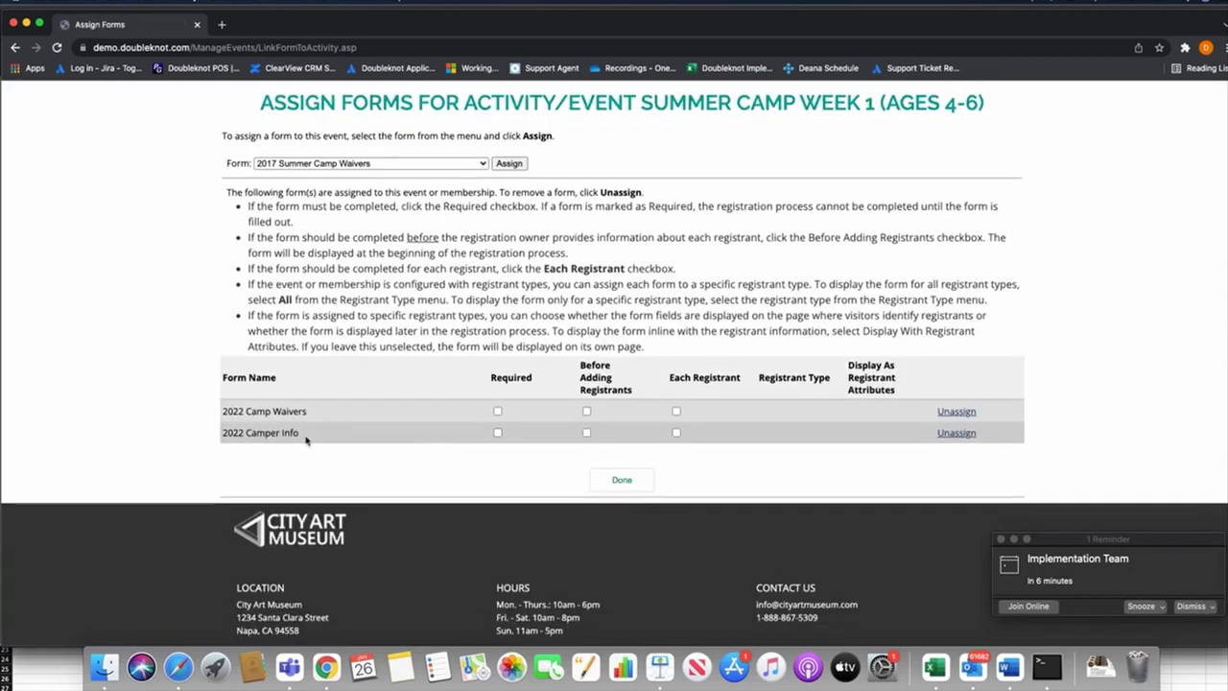
pyautogui.click(498, 434)
pyautogui.scroll(-2, 425, 485)
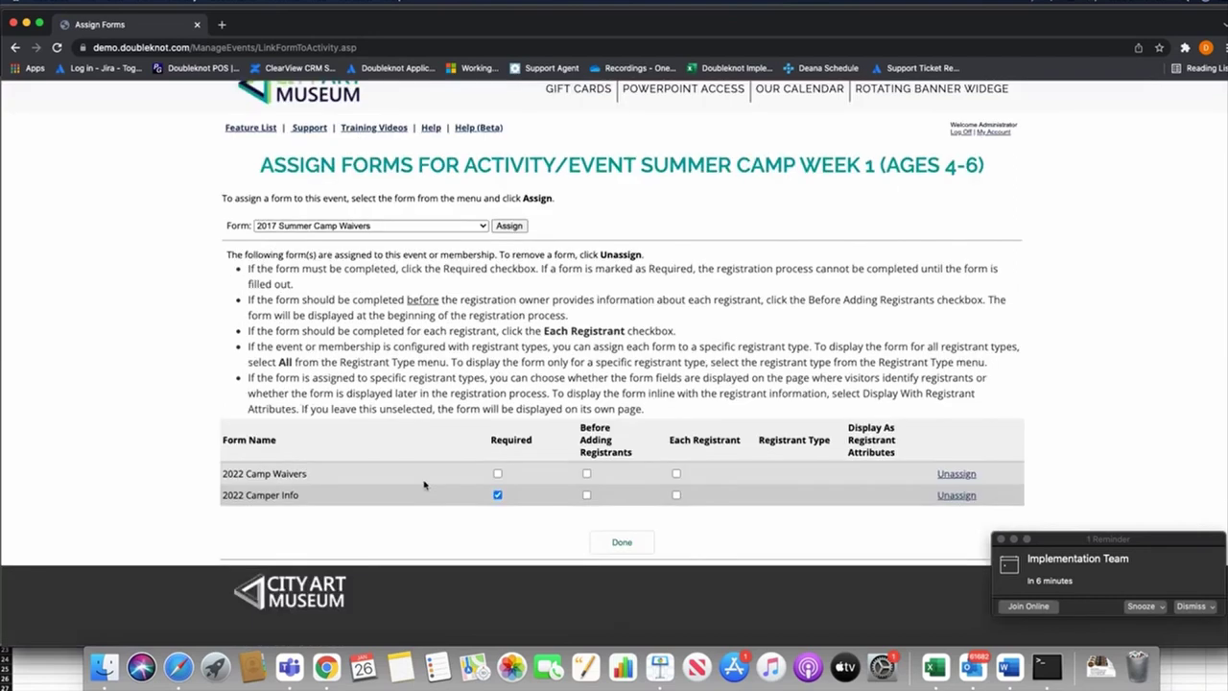
pyautogui.scroll(-2, 425, 484)
pyautogui.click(677, 419)
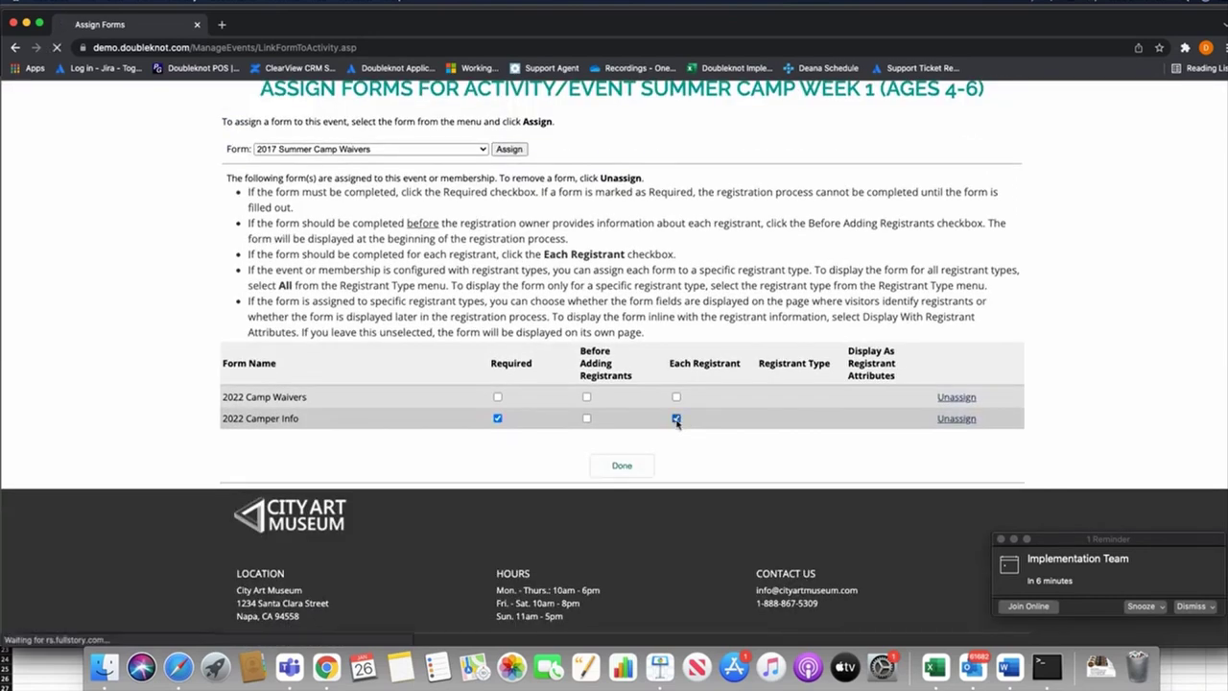
pyautogui.scroll(-1, 533, 475)
pyautogui.scroll(-3, 532, 475)
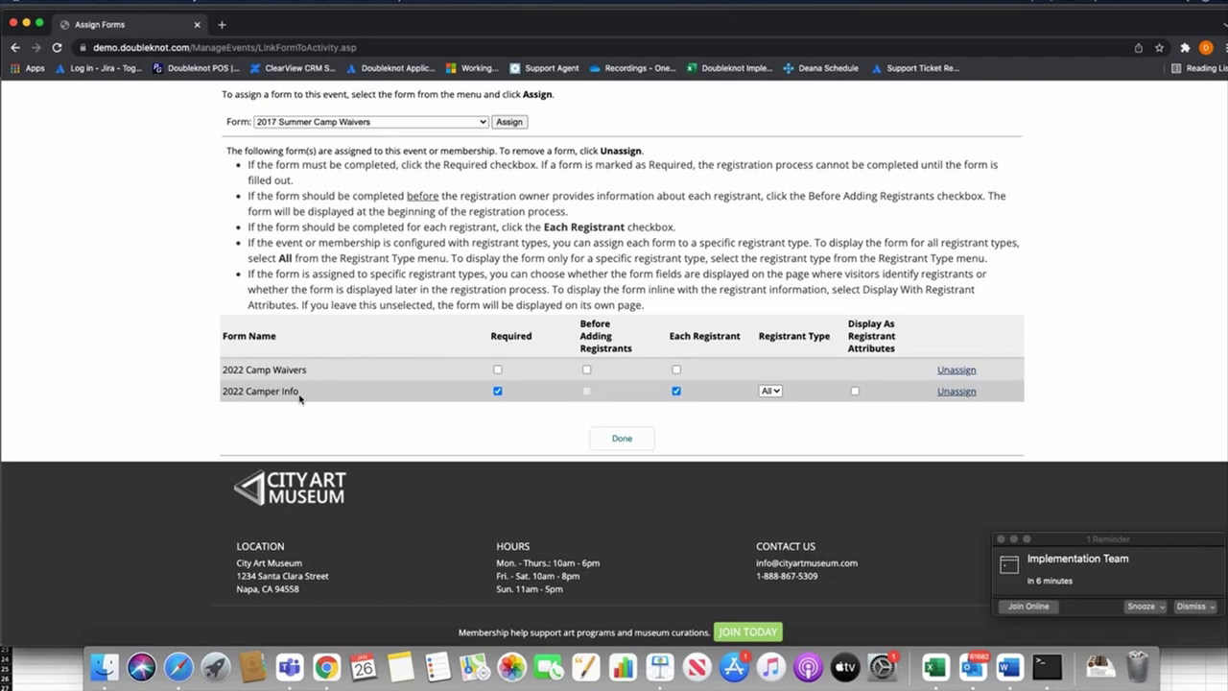
pyautogui.click(855, 390)
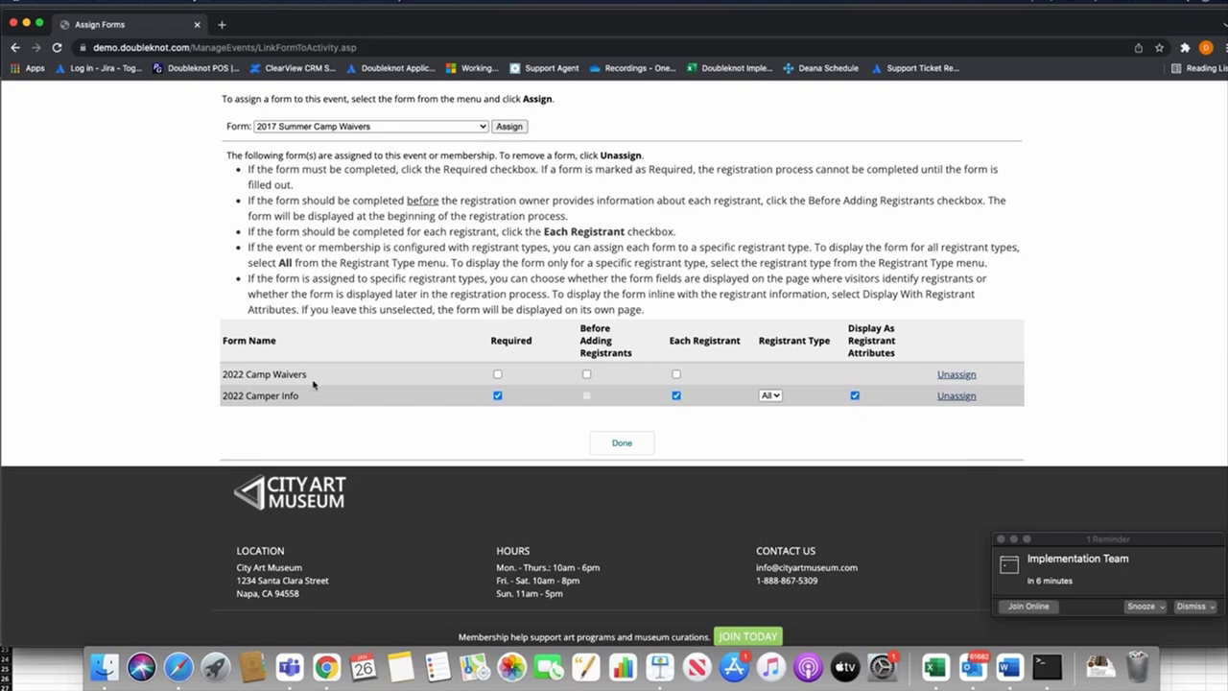
# Make the 2022 Camp Waivers form required and finish the form assignments
pyautogui.click(498, 375)
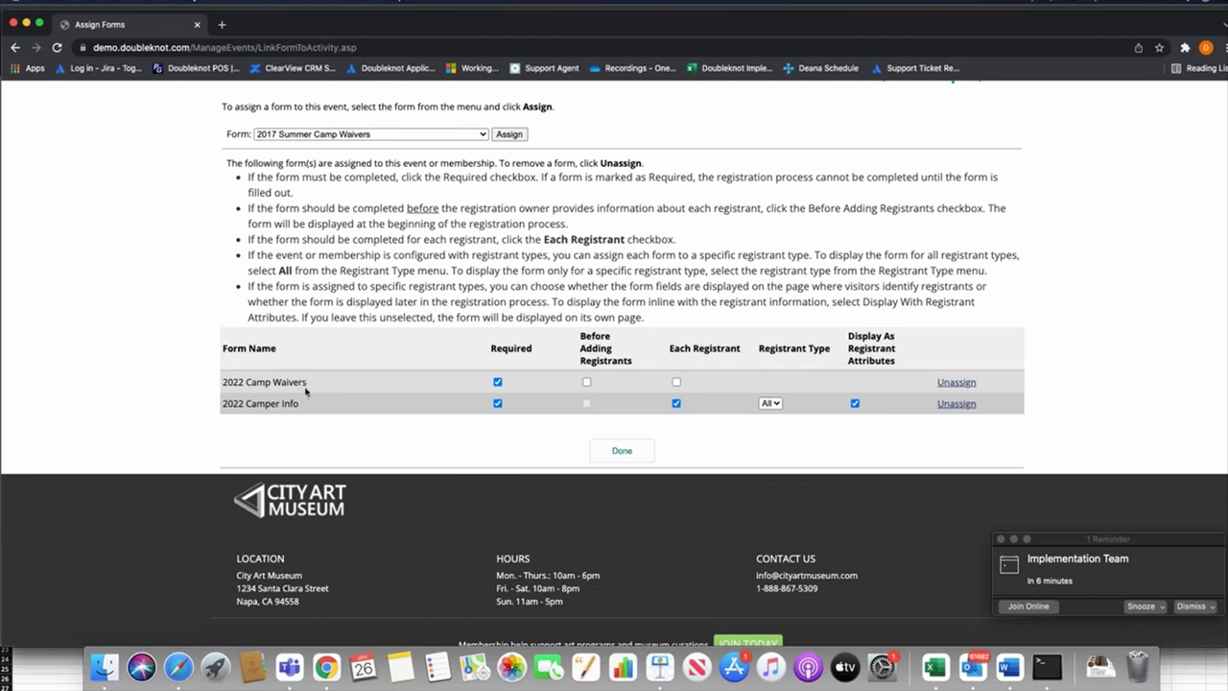
pyautogui.hscroll(1, 307, 389)
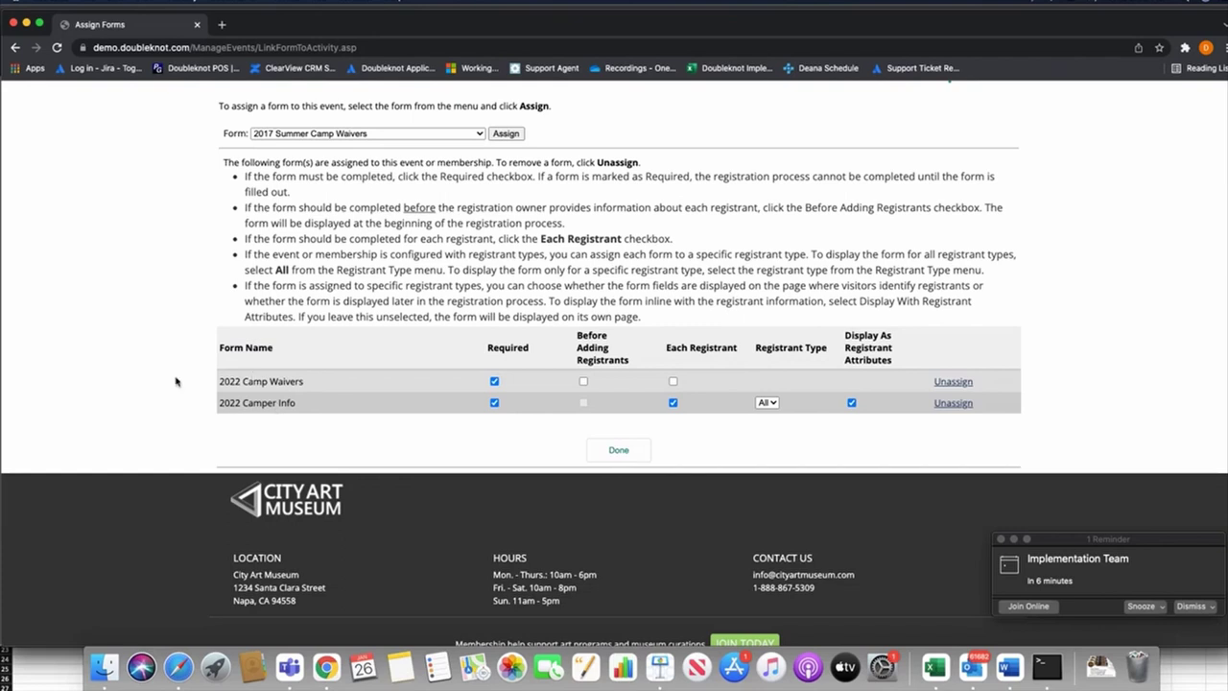
pyautogui.scroll(-1, 251, 382)
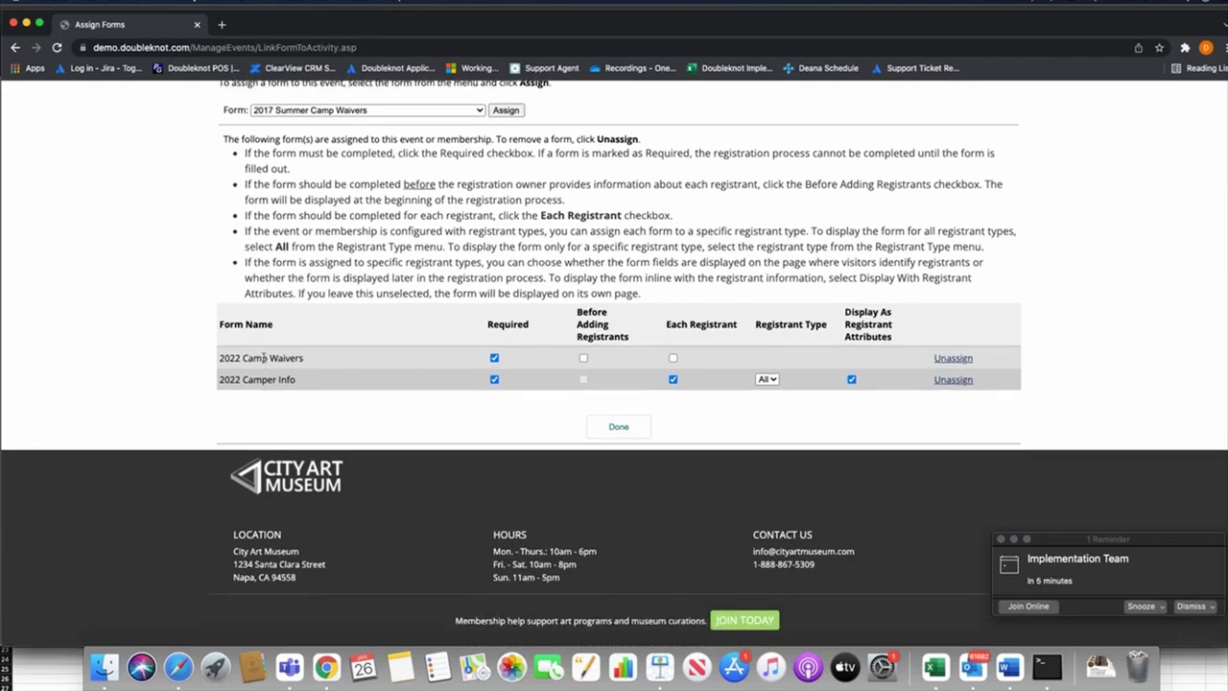
pyautogui.moveTo(576, 309); pyautogui.dragTo(633, 340)
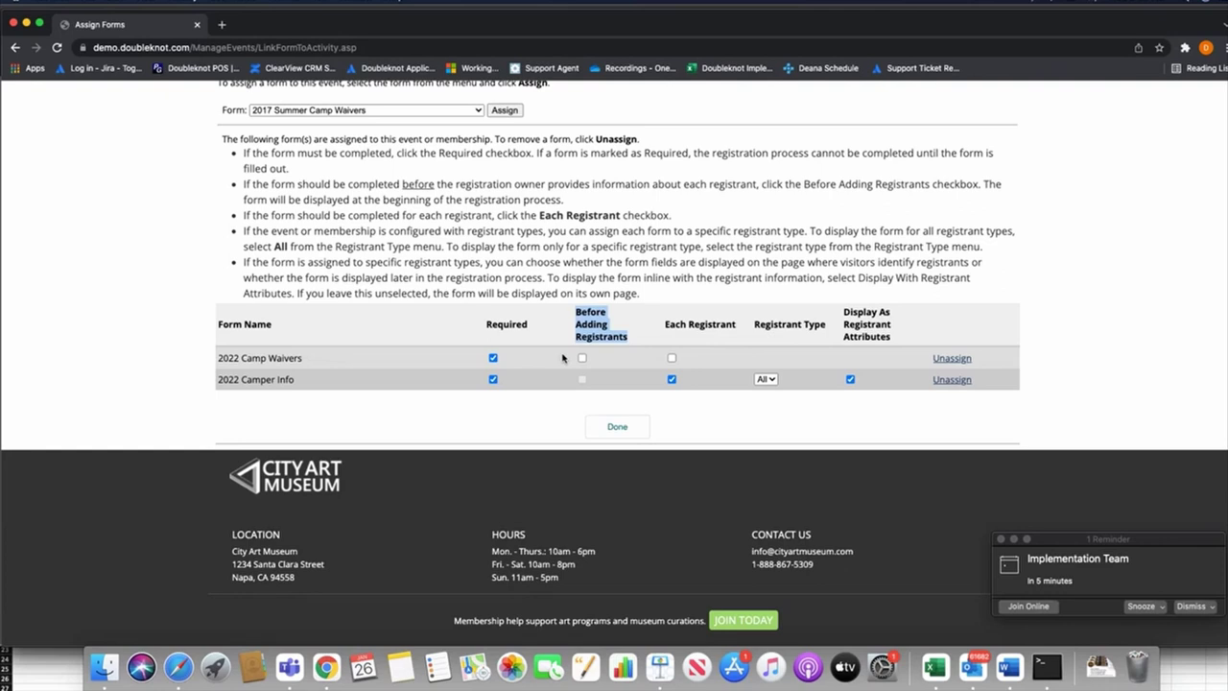
pyautogui.click(607, 314)
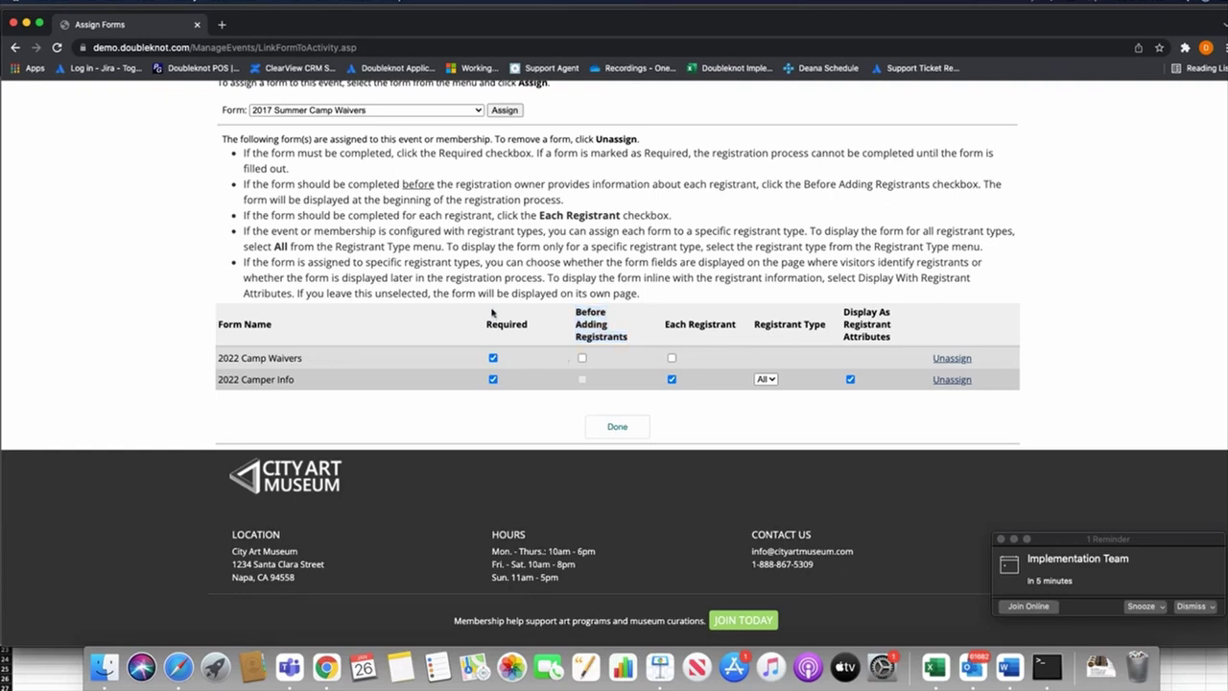
pyautogui.click(618, 427)
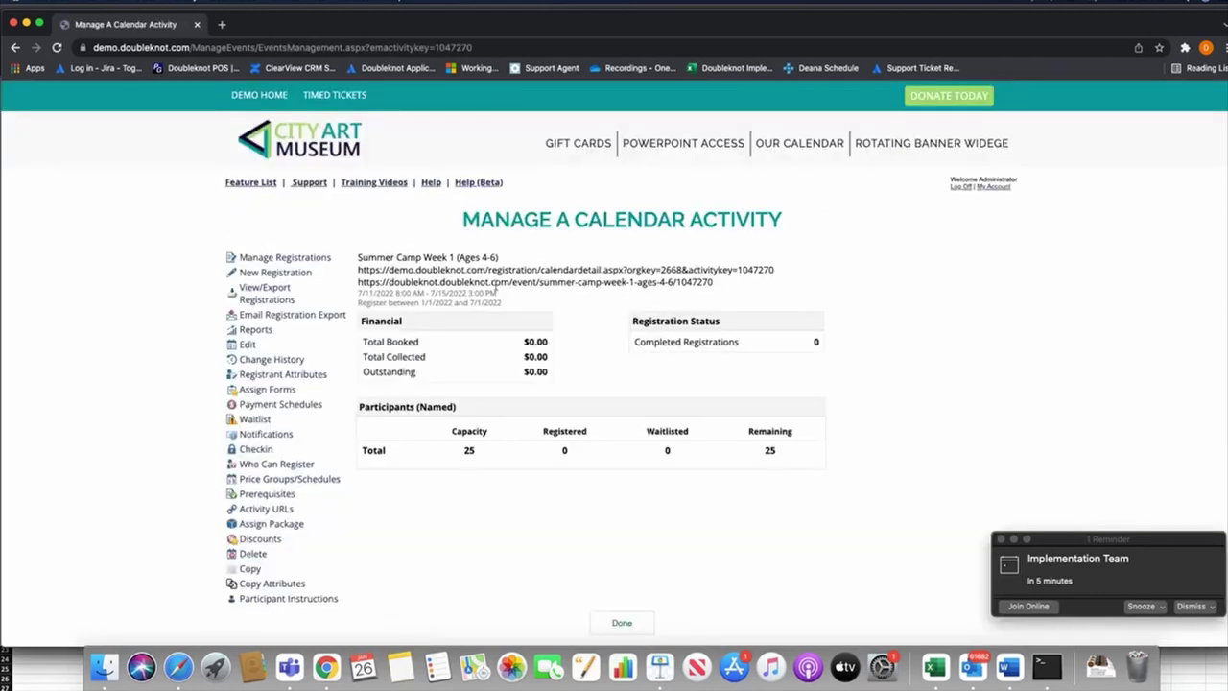
# Copy the public event URL into Safari, change its domain to demo, and load it
pyautogui.tripleClick(495, 283)
pyautogui.press('super+c')
pyautogui.rightClick(495, 282)
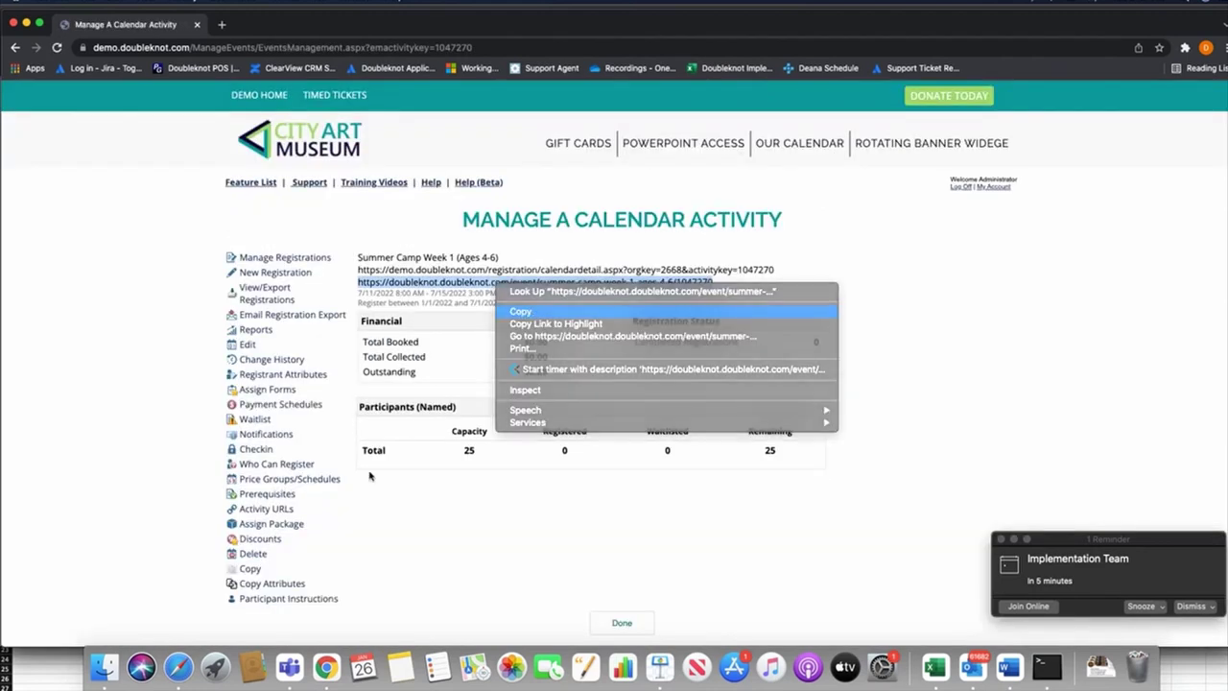
pyautogui.click(179, 666)
pyautogui.press('super+v')
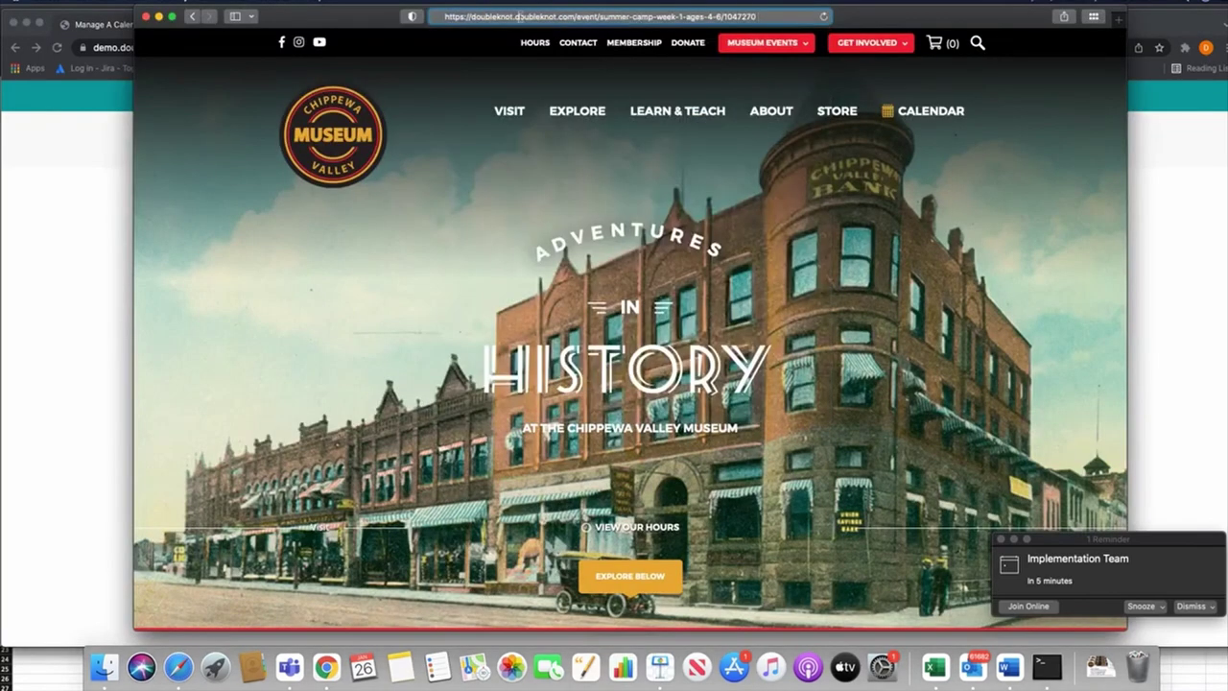
pyautogui.moveTo(512, 17); pyautogui.dragTo(420, 21)
pyautogui.write('demo')
pyautogui.press('Return')
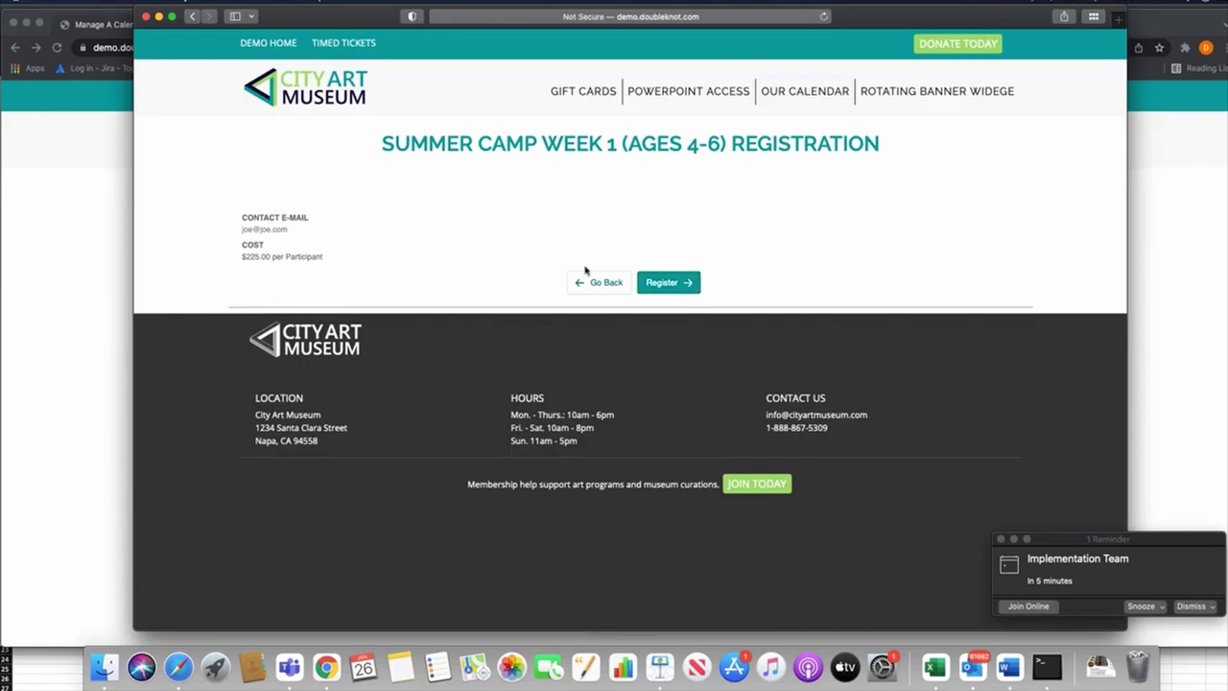
# Register for Summer Camp Week 1 as a guest with a participant quantity of 1
pyautogui.click(668, 278)
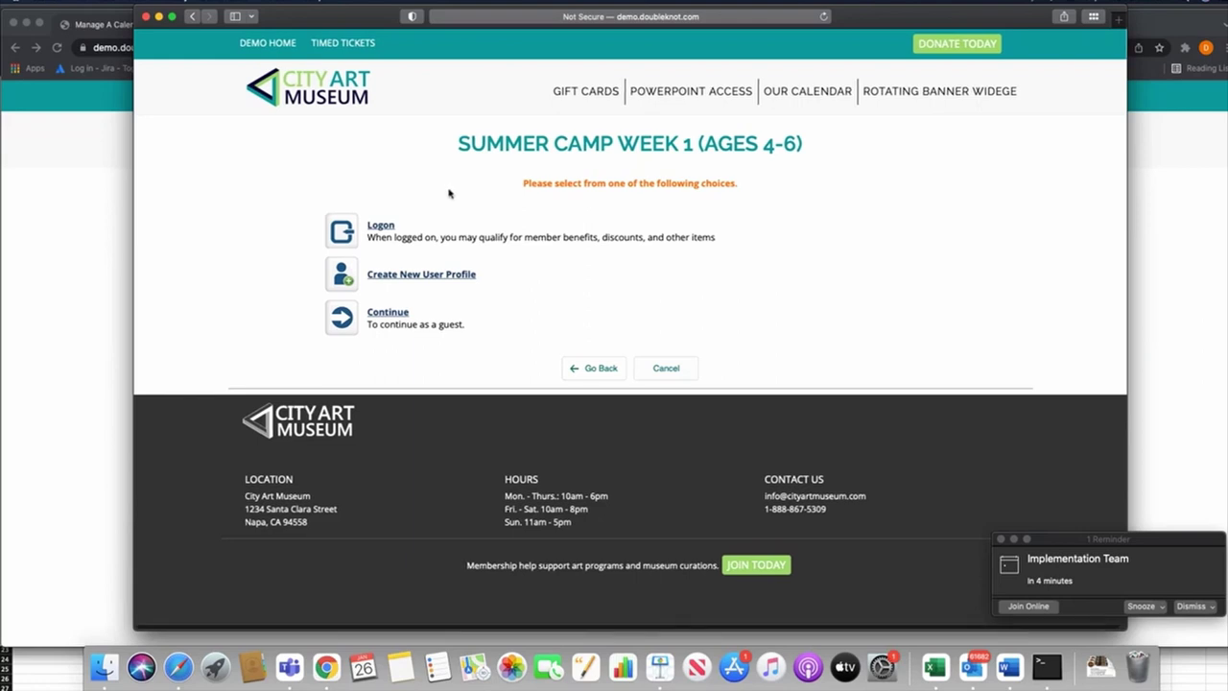
pyautogui.click(384, 319)
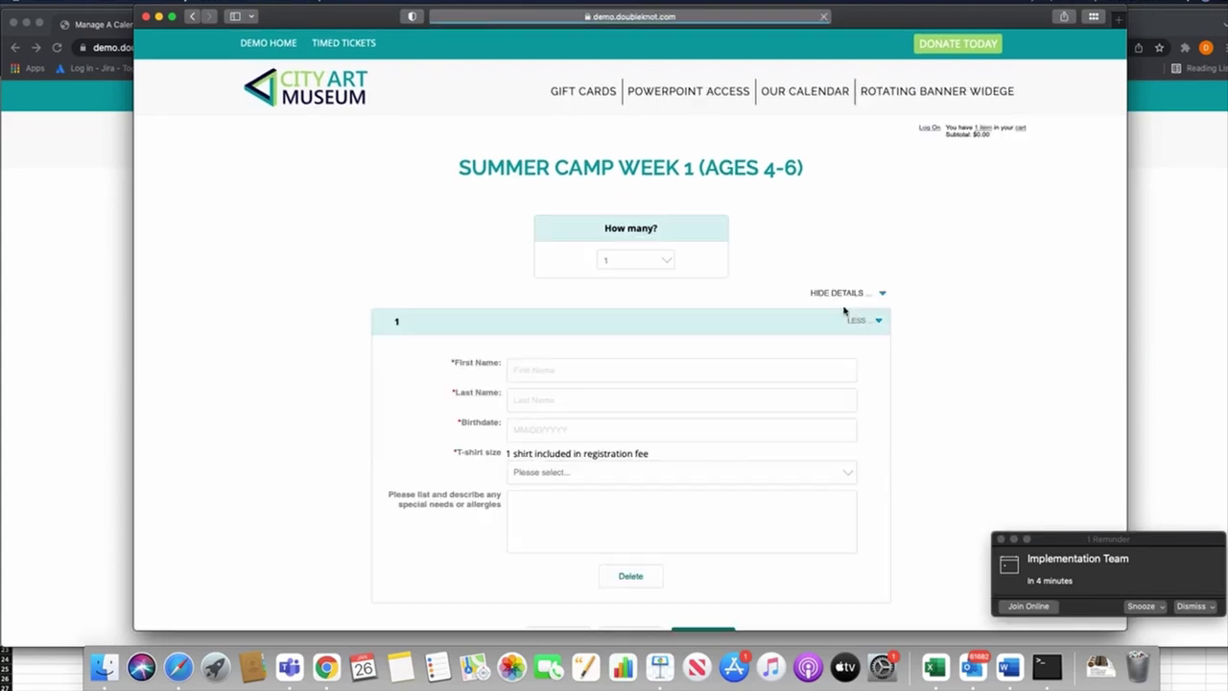
pyautogui.scroll(-2, 864, 322)
pyautogui.scroll(1, 723, 239)
pyautogui.scroll(-3, 628, 205)
pyautogui.moveTo(604, 123); pyautogui.dragTo(689, 135)
pyautogui.click(666, 157)
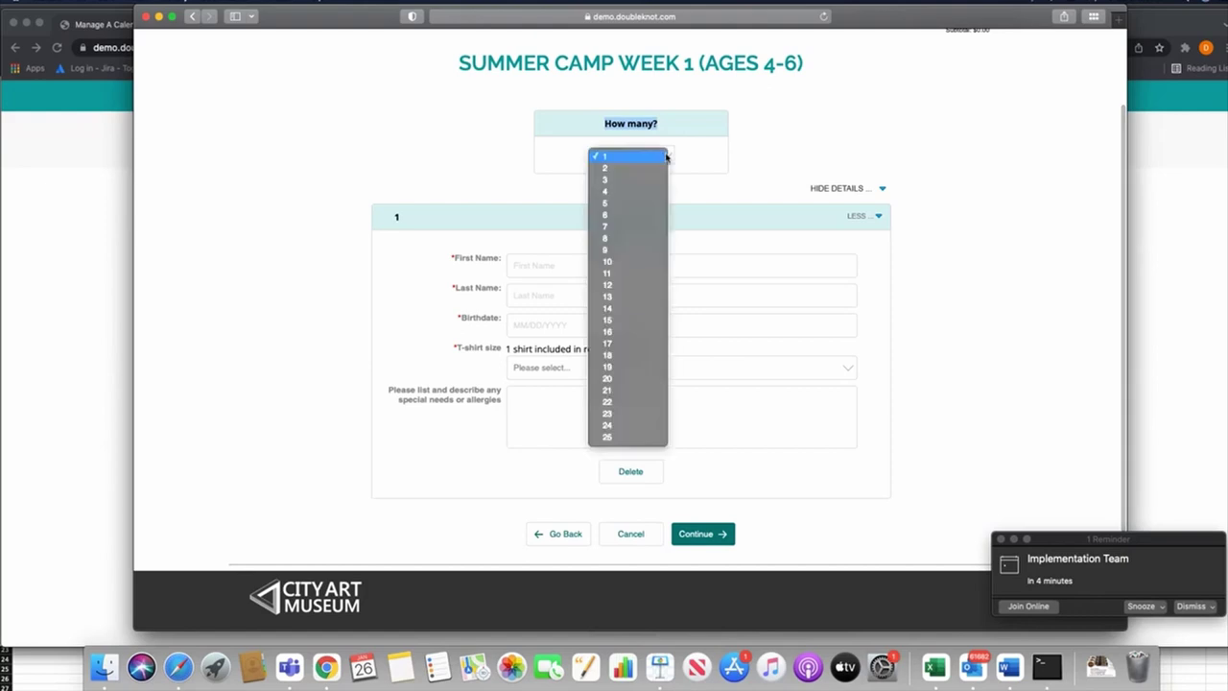
pyautogui.click(735, 156)
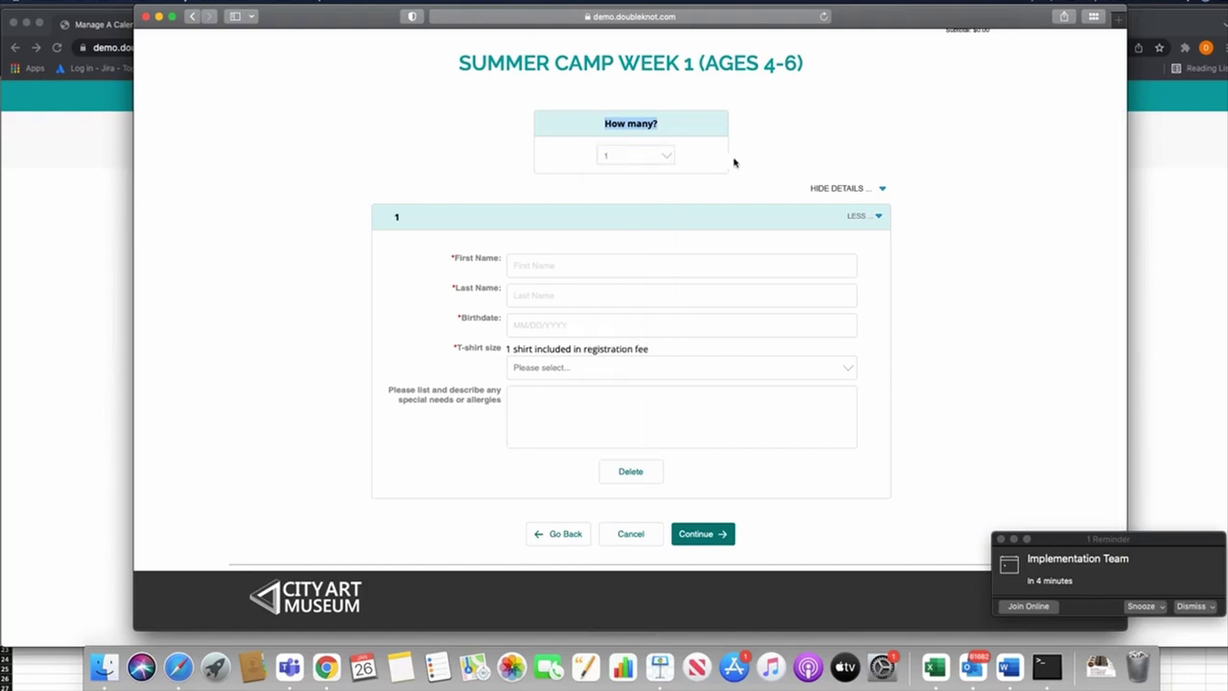
# Check the participant instructions on the admin activity page, then return to the Safari registration form
pyautogui.scroll(-1, 488, 236)
pyautogui.click(499, 165)
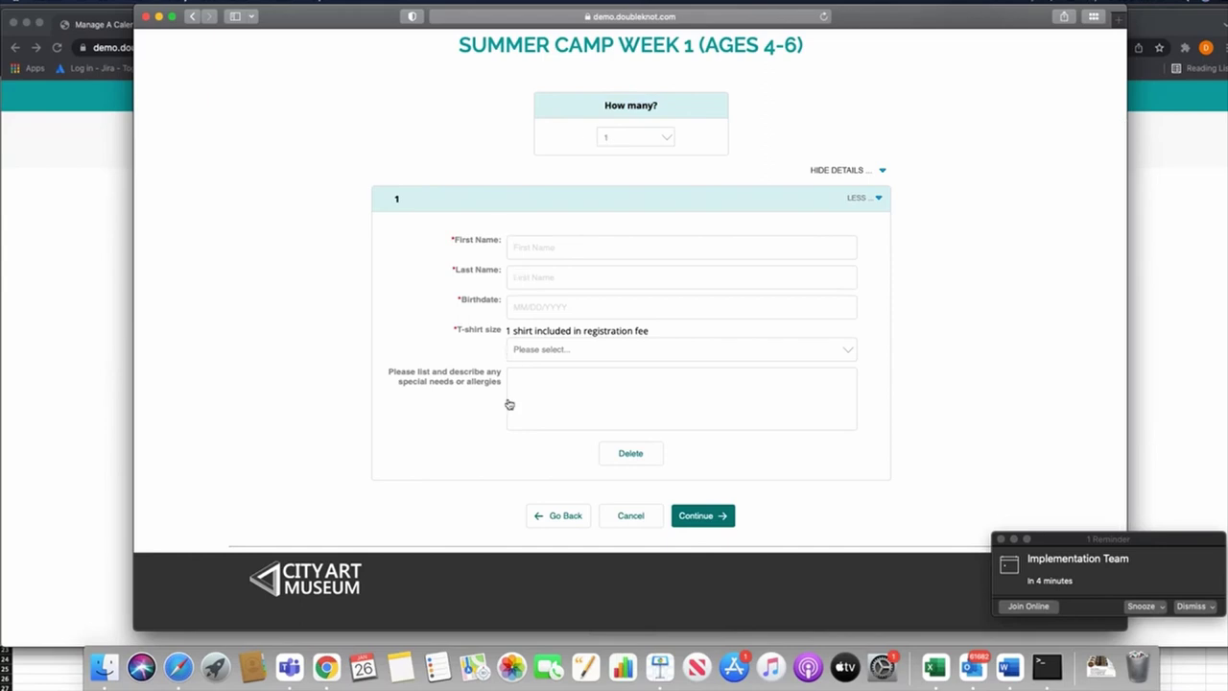
pyautogui.scroll(3, 507, 403)
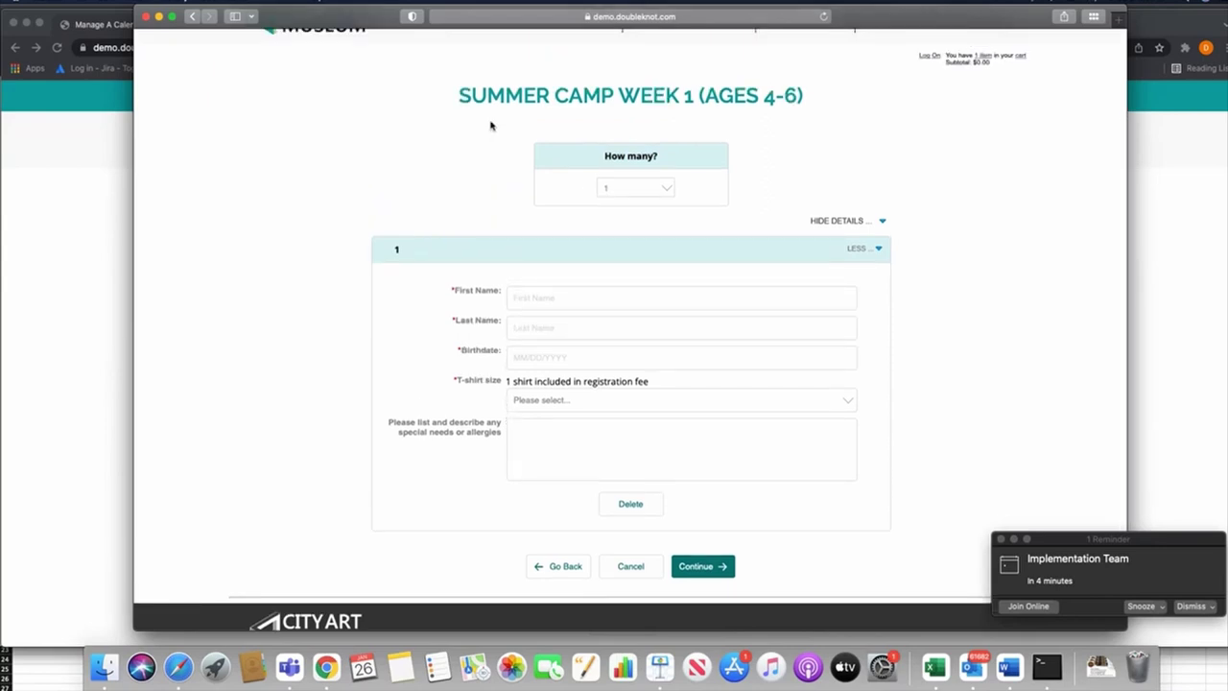
pyautogui.click(67, 346)
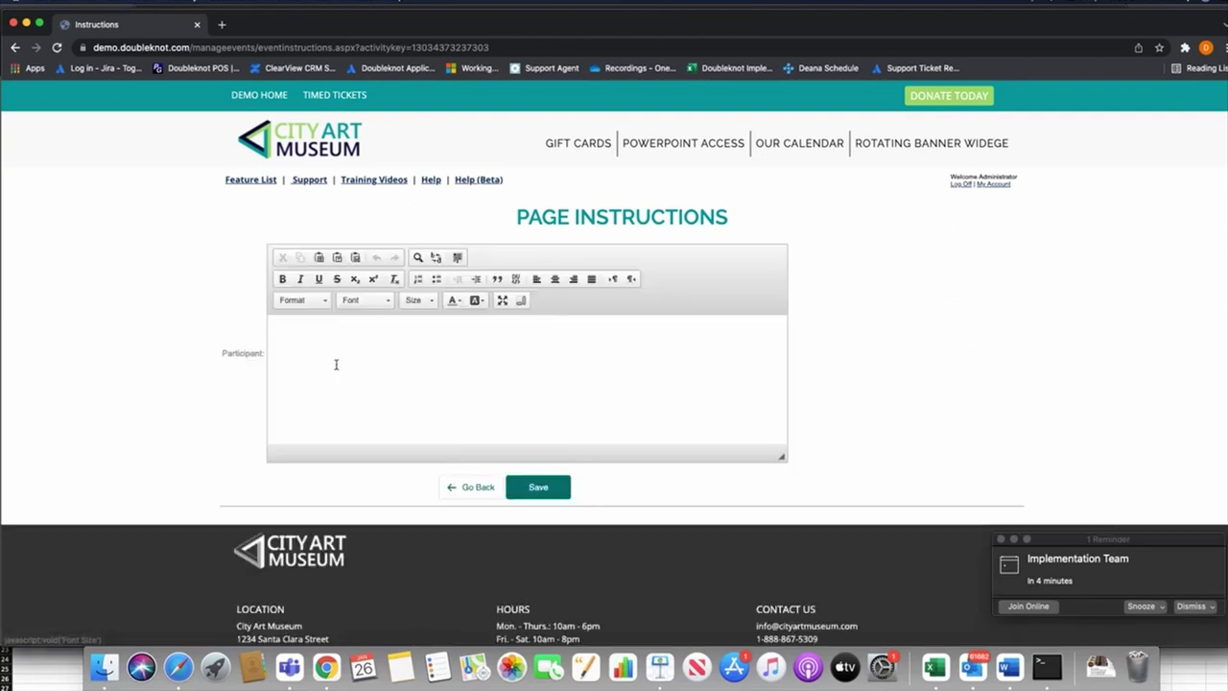
pyautogui.click(349, 339)
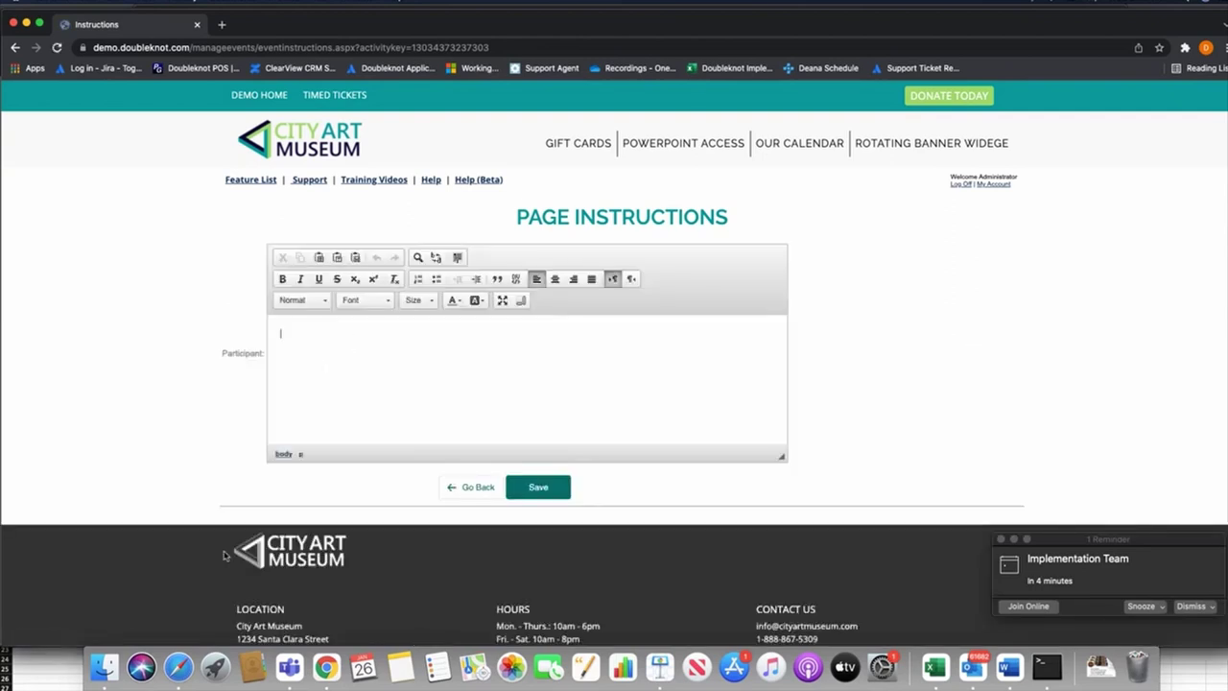
pyautogui.click(177, 666)
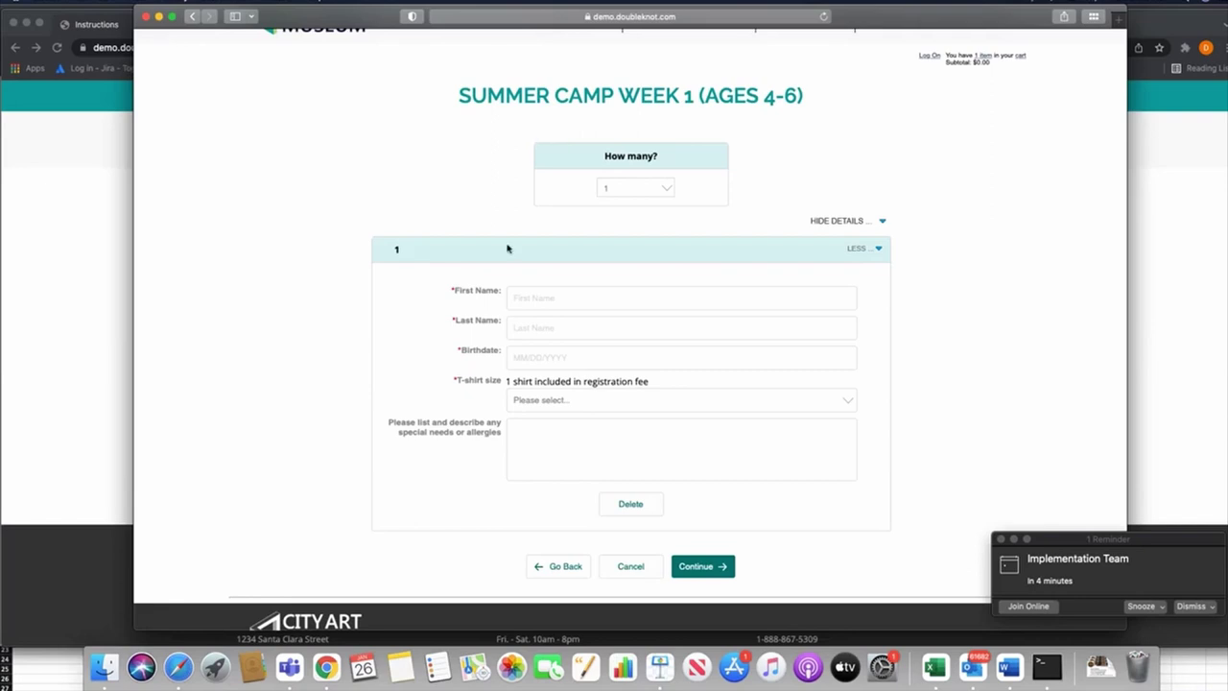
pyautogui.scroll(-1, 508, 248)
# Enter the camper's first and last name and correct the birthdate to 11/1/2017
pyautogui.click(563, 273)
pyautogui.press('Tab')
pyautogui.press('Tab')
pyautogui.write('11/1/2005')
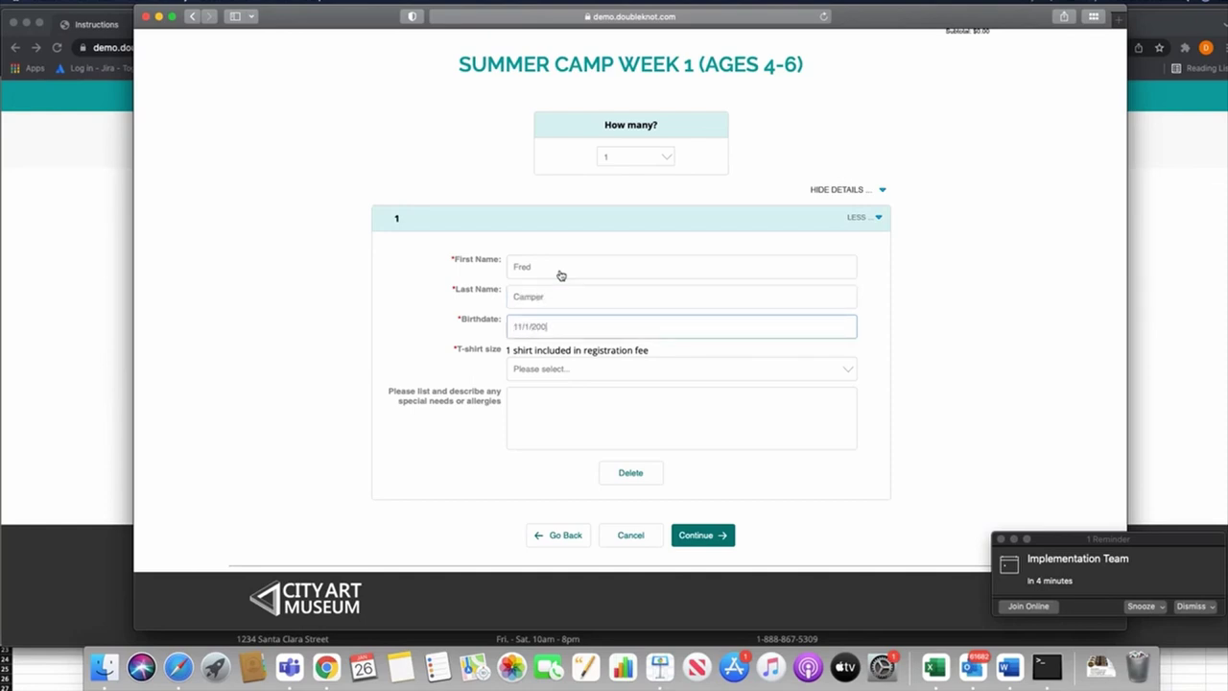
pyautogui.click(954, 360)
pyautogui.click(562, 326)
pyautogui.press('BackSpace')
pyautogui.press('BackSpace')
pyautogui.write('17')
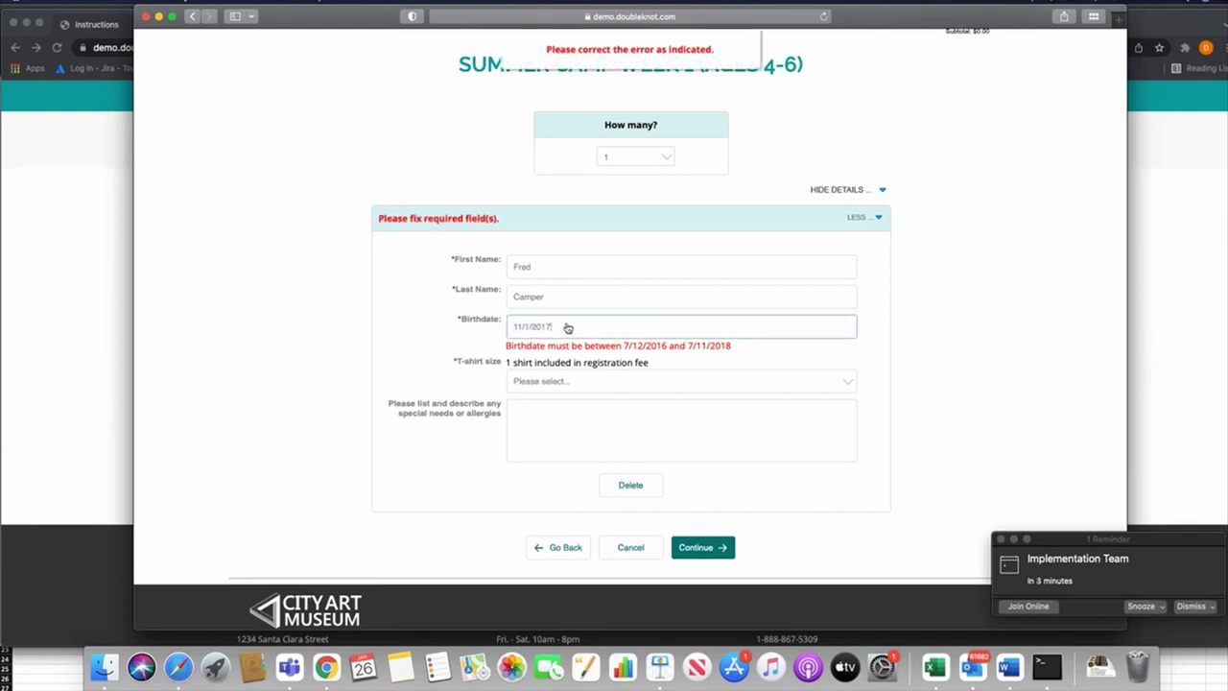
pyautogui.click(886, 337)
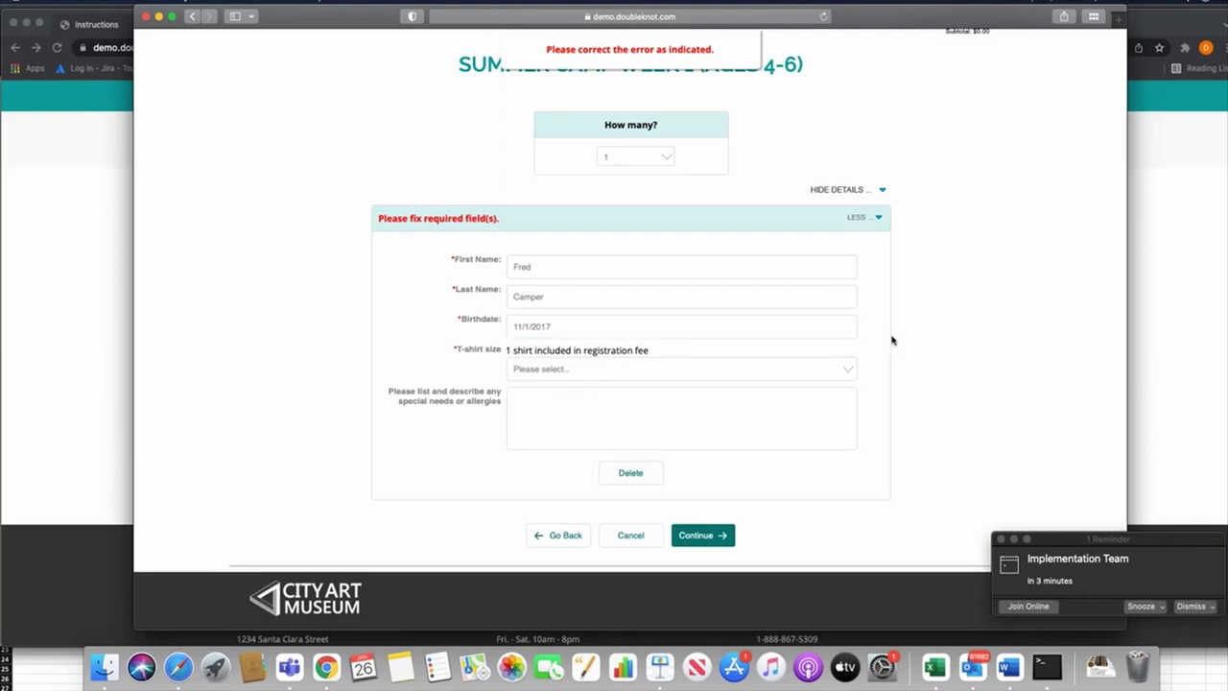
# Choose a Youth Medium T-shirt, enter none for special needs, and return to the admin activity page
pyautogui.click(614, 371)
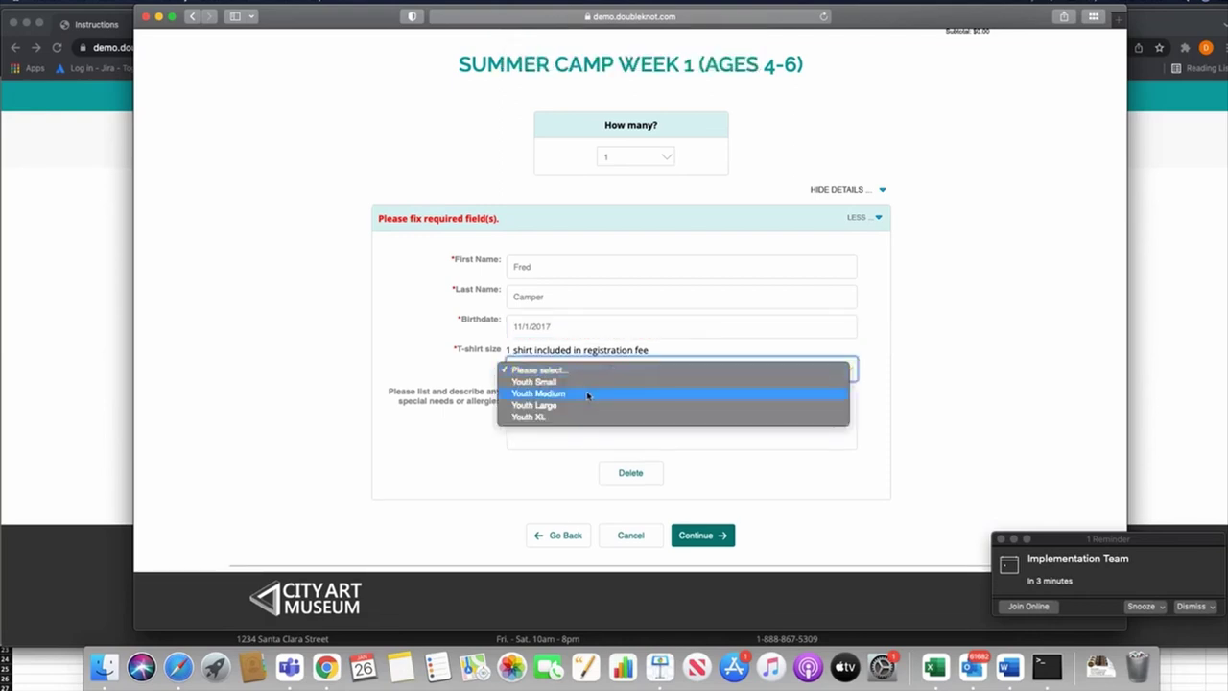
pyautogui.click(585, 393)
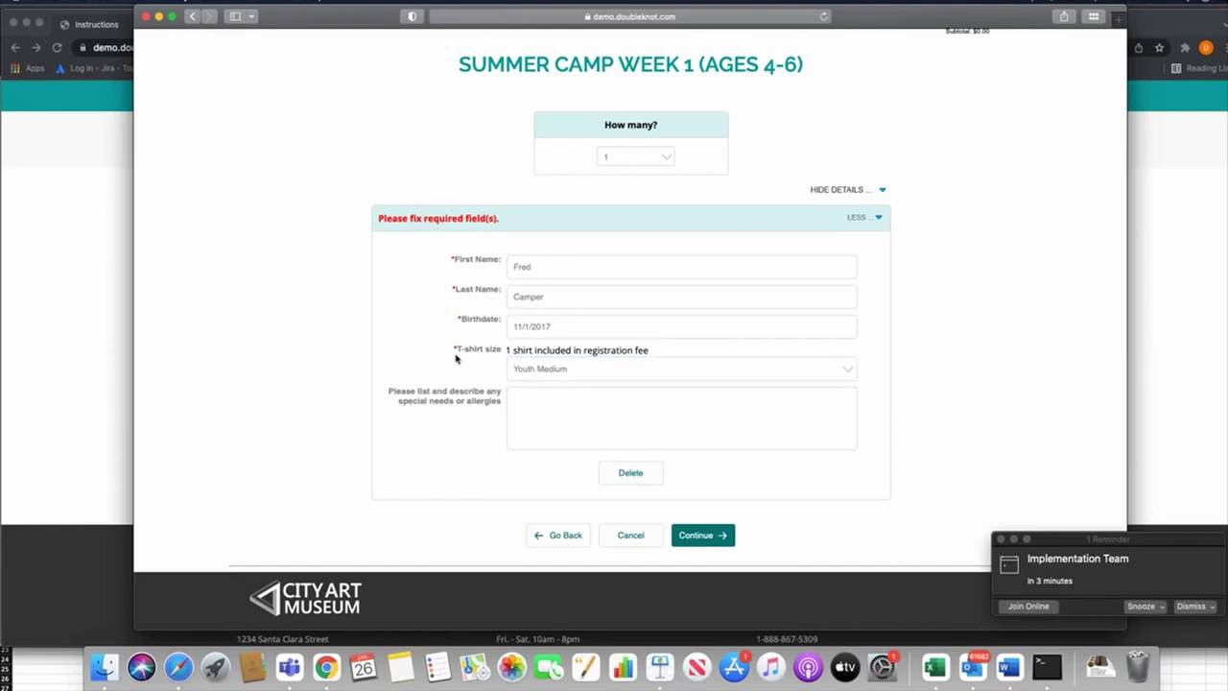
pyautogui.click(562, 411)
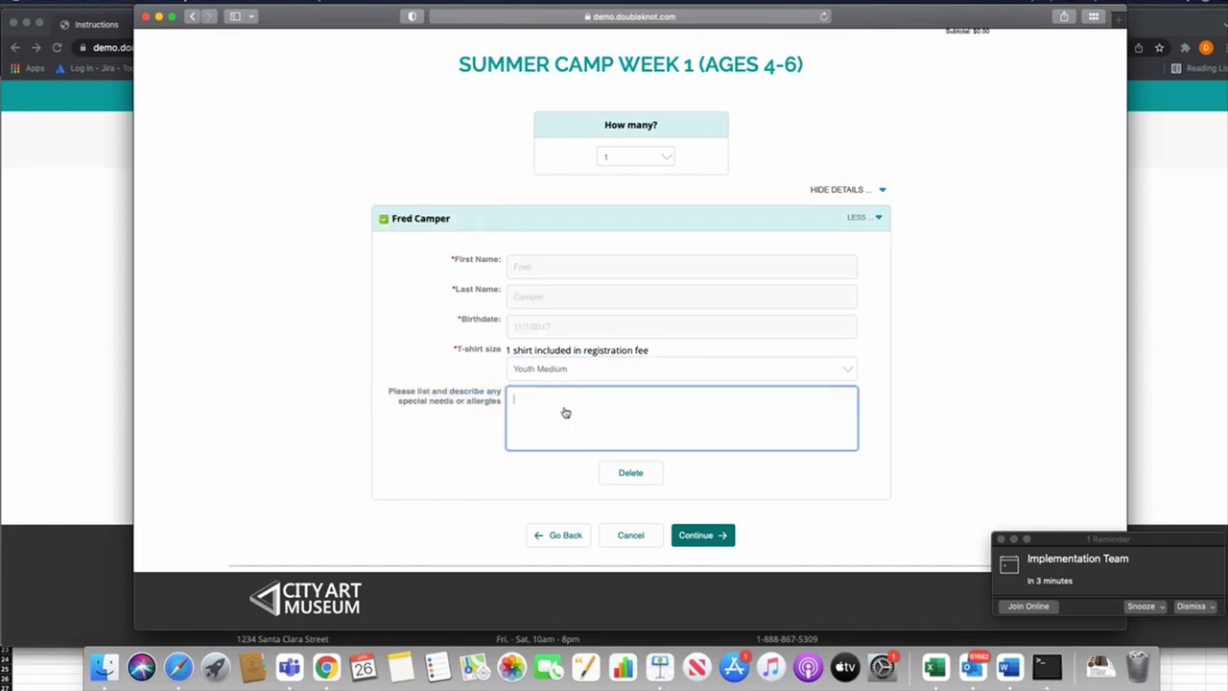
pyautogui.write('none')
pyautogui.click(456, 445)
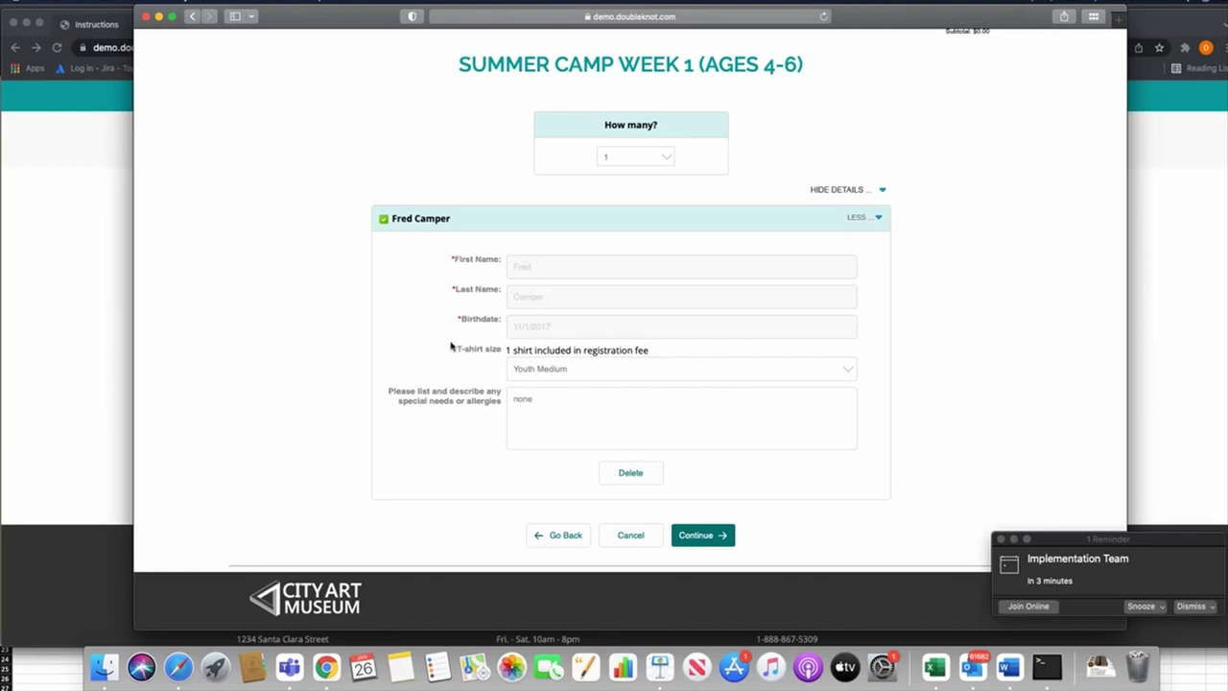
pyautogui.click(104, 282)
pyautogui.click(468, 488)
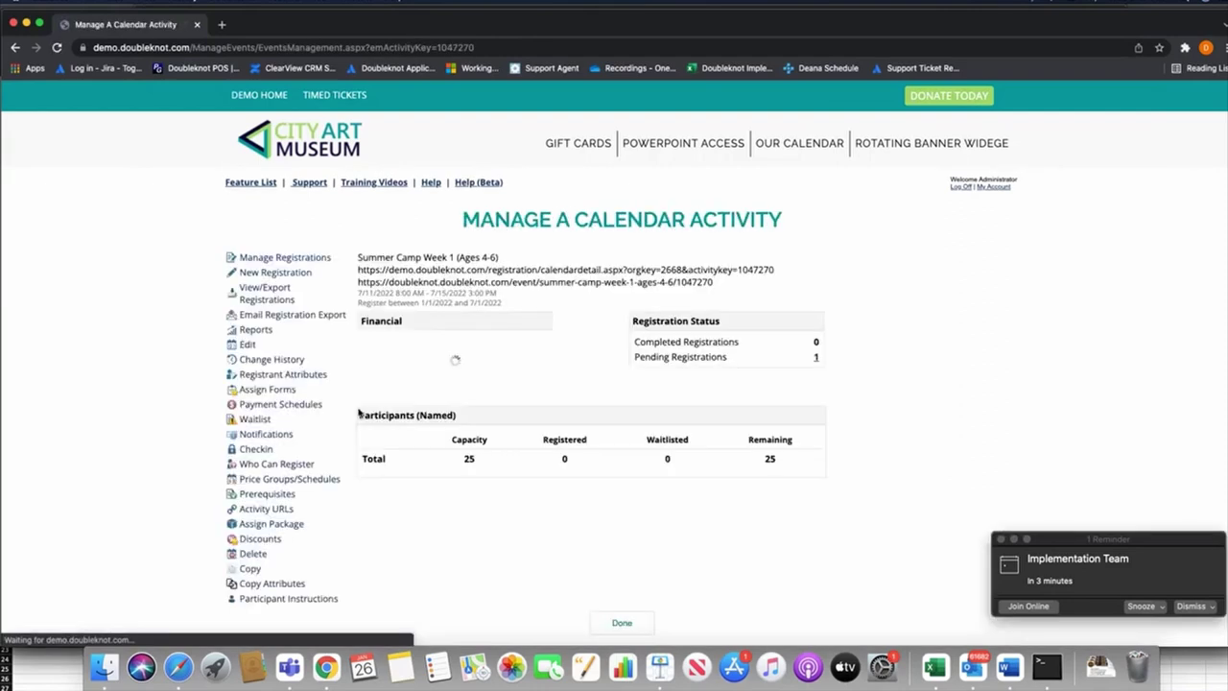
# Review the Assign Forms table, including Display As Registrant Attributes, then switch back to Safari
pyautogui.scroll(-1, 350, 413)
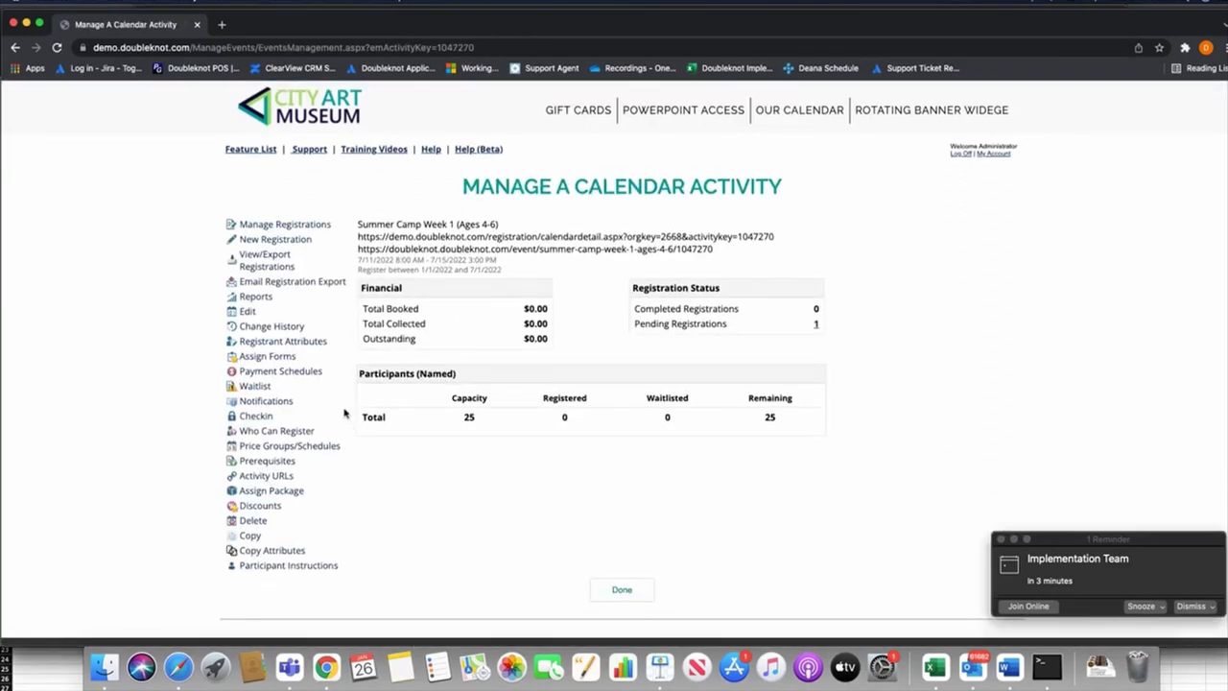
pyautogui.click(275, 358)
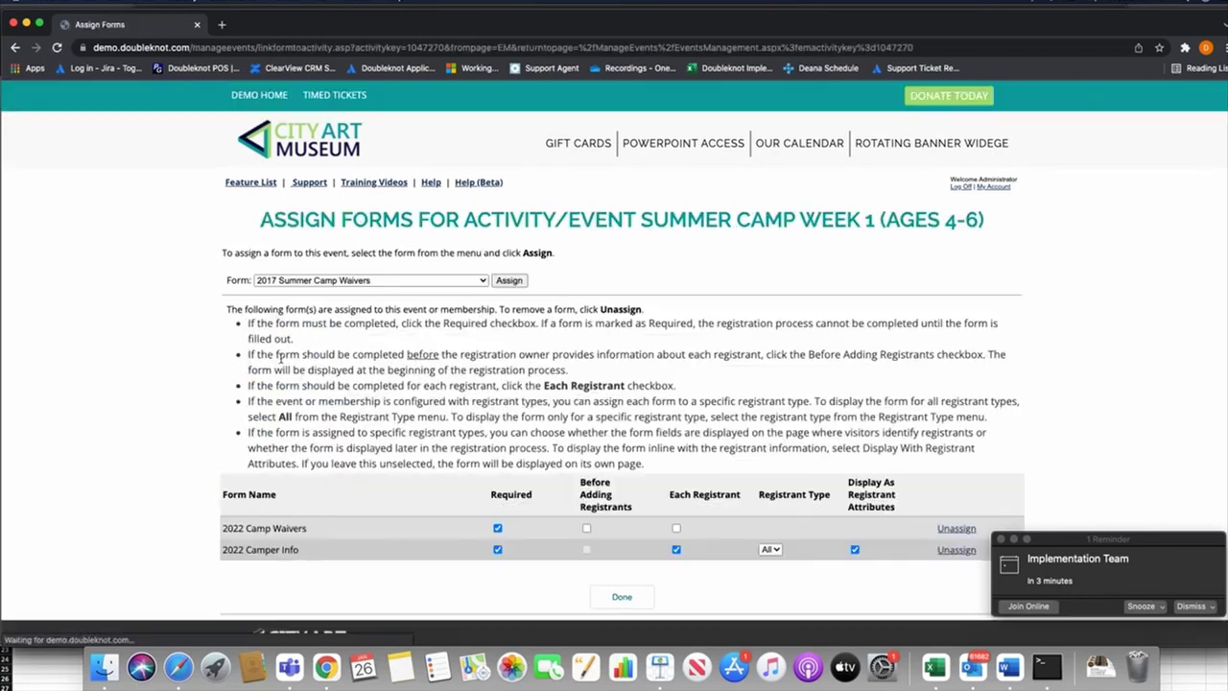
pyautogui.scroll(-2, 410, 478)
pyautogui.scroll(-2, 410, 478)
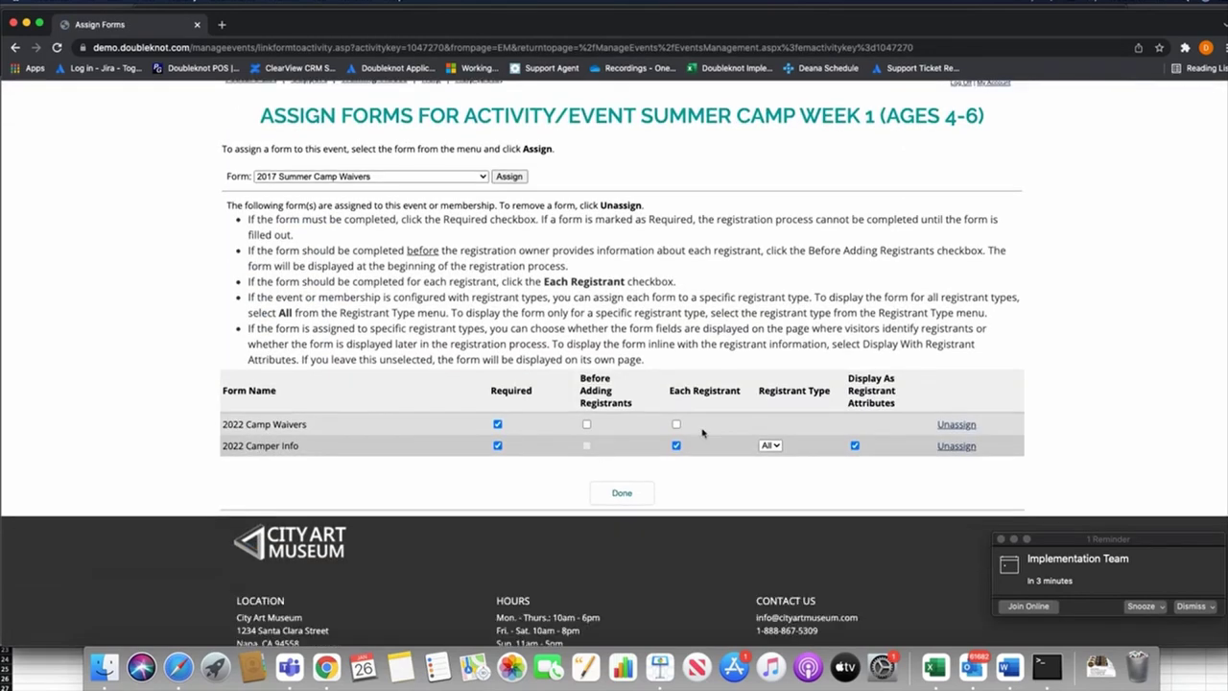
pyautogui.moveTo(846, 376); pyautogui.dragTo(902, 405)
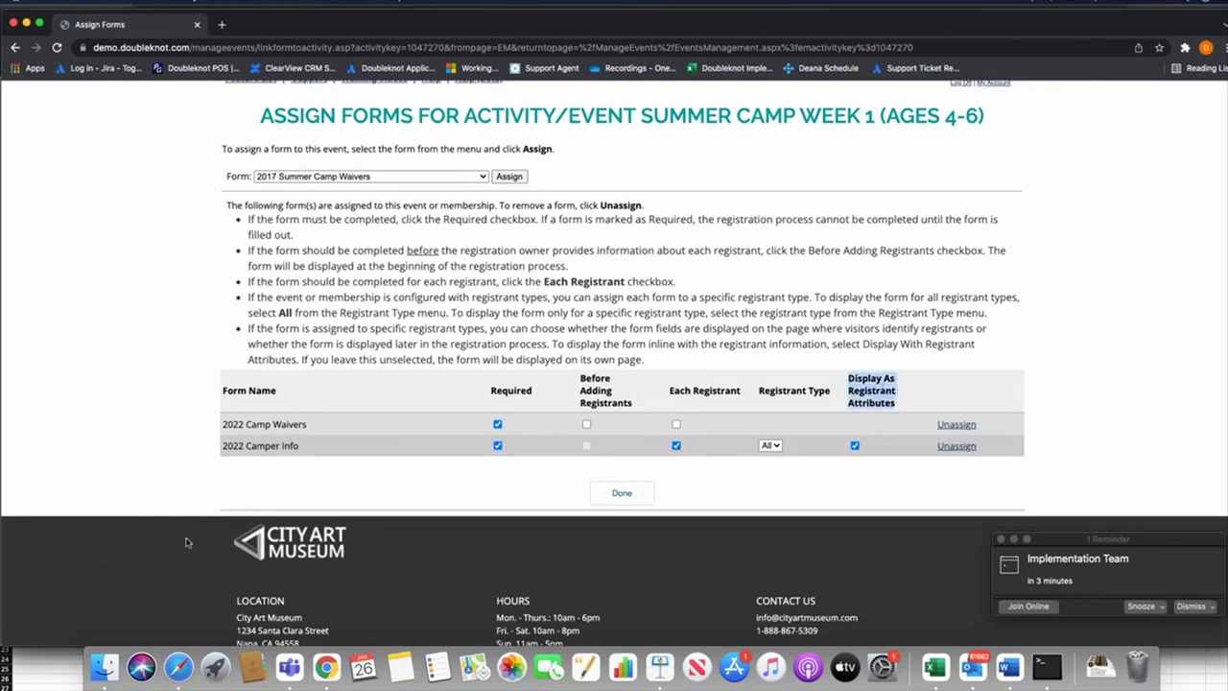
pyautogui.click(179, 669)
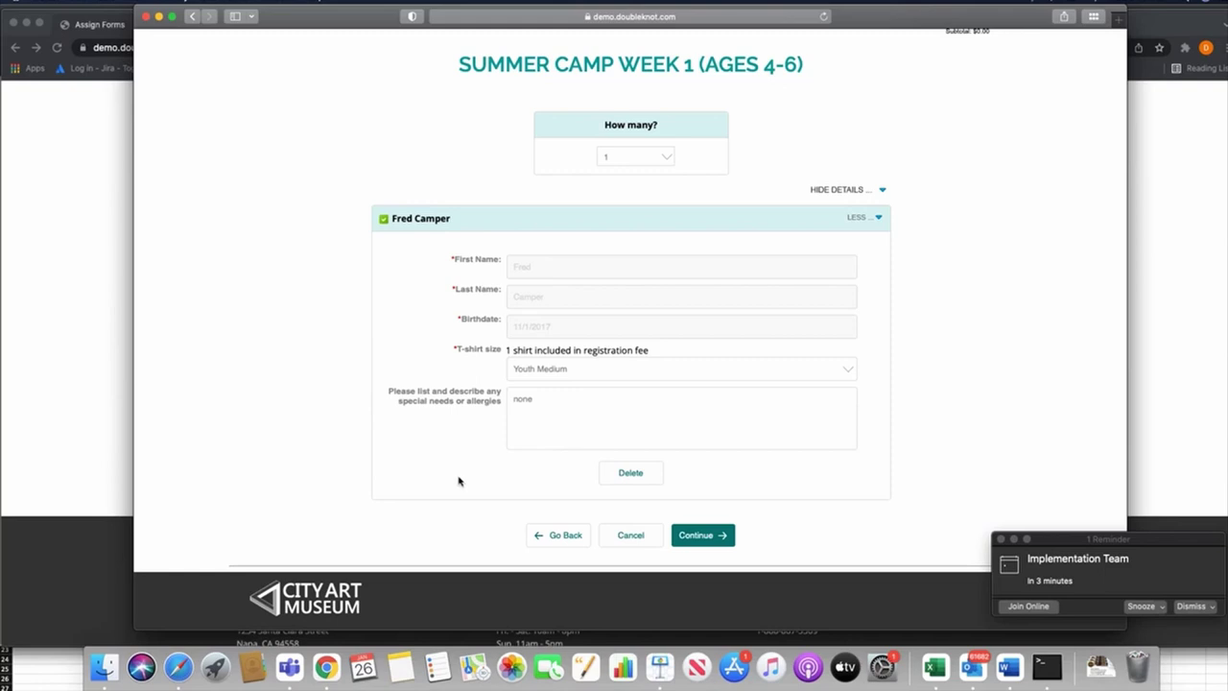
# Answer the waivers: Yes I Agree for risk, No for medical, Yes for media release
pyautogui.click(707, 542)
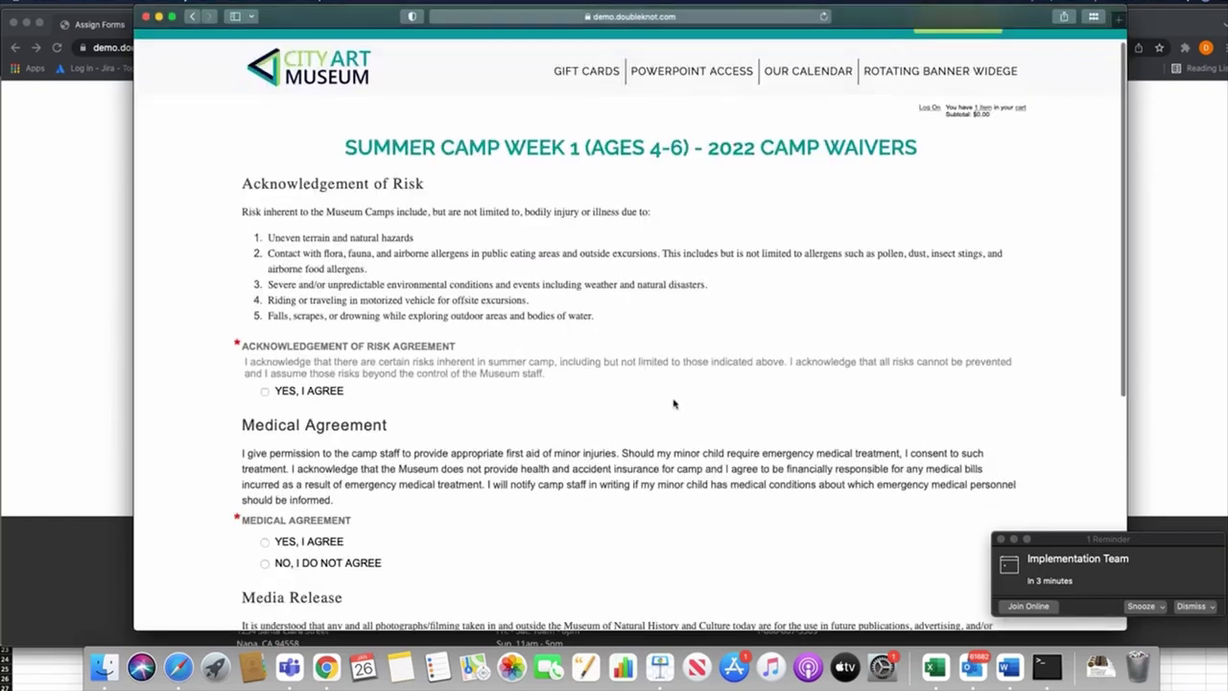
pyautogui.scroll(-3, 672, 397)
pyautogui.scroll(-2, 672, 393)
pyautogui.scroll(2, 653, 393)
pyautogui.click(265, 318)
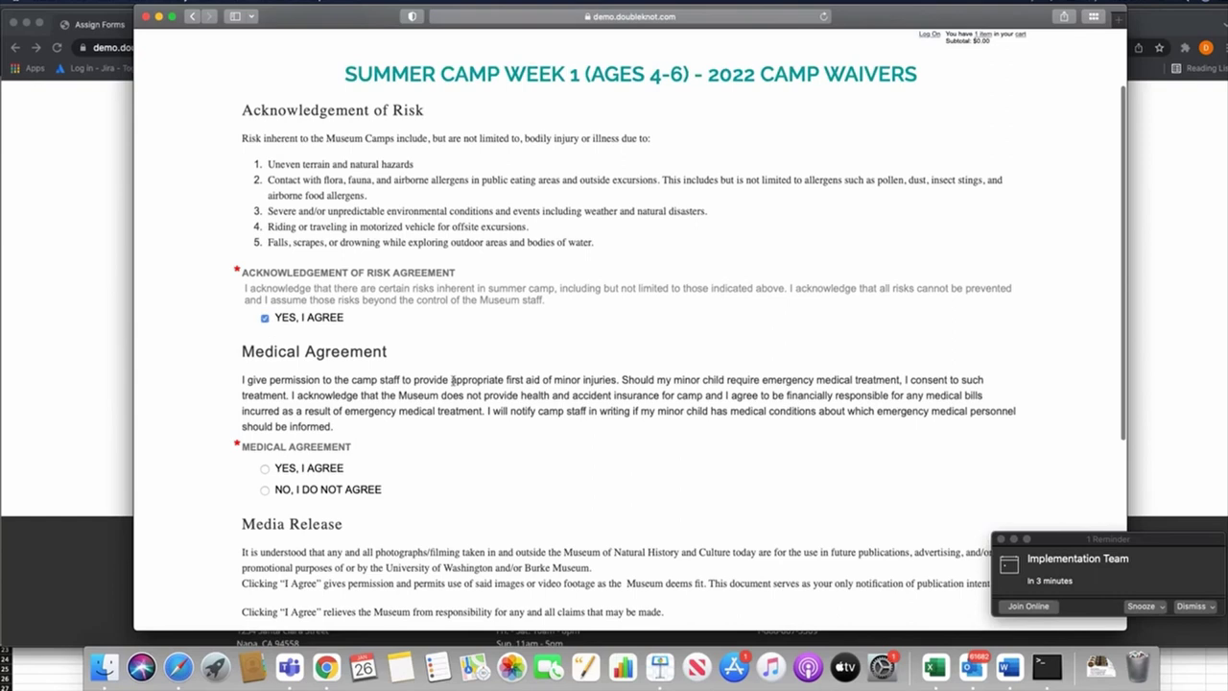
pyautogui.scroll(-2, 265, 331)
pyautogui.click(266, 375)
pyautogui.scroll(-2, 433, 384)
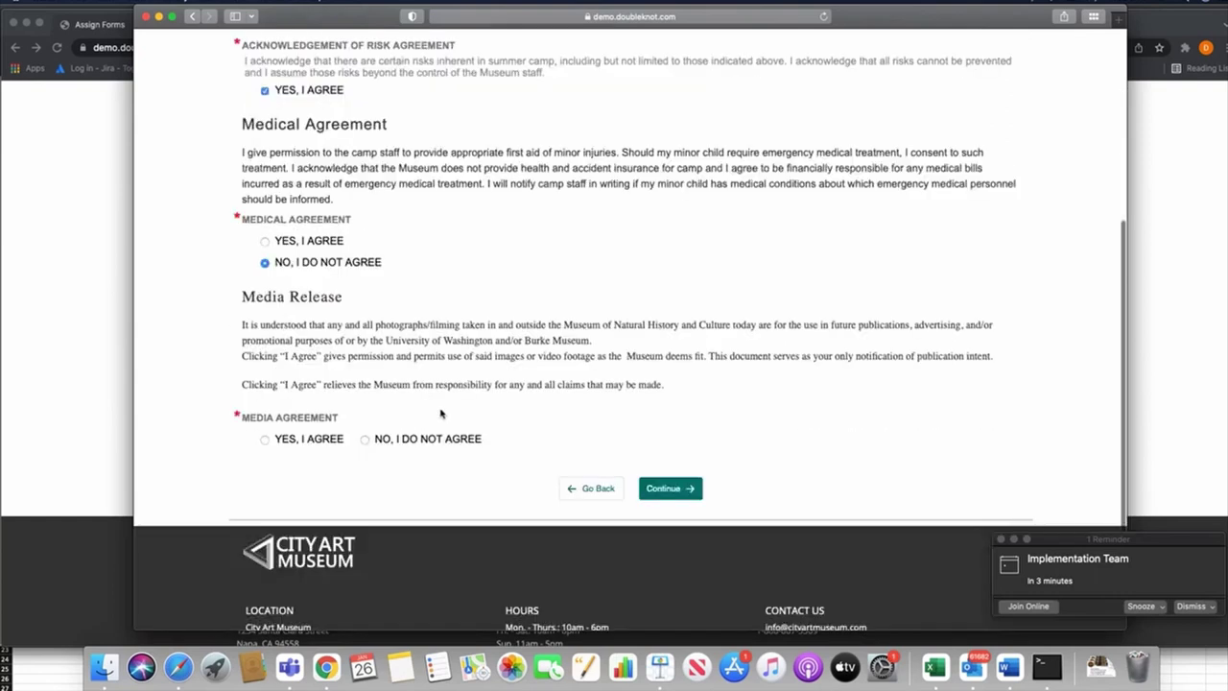
pyautogui.click(266, 435)
pyautogui.click(669, 485)
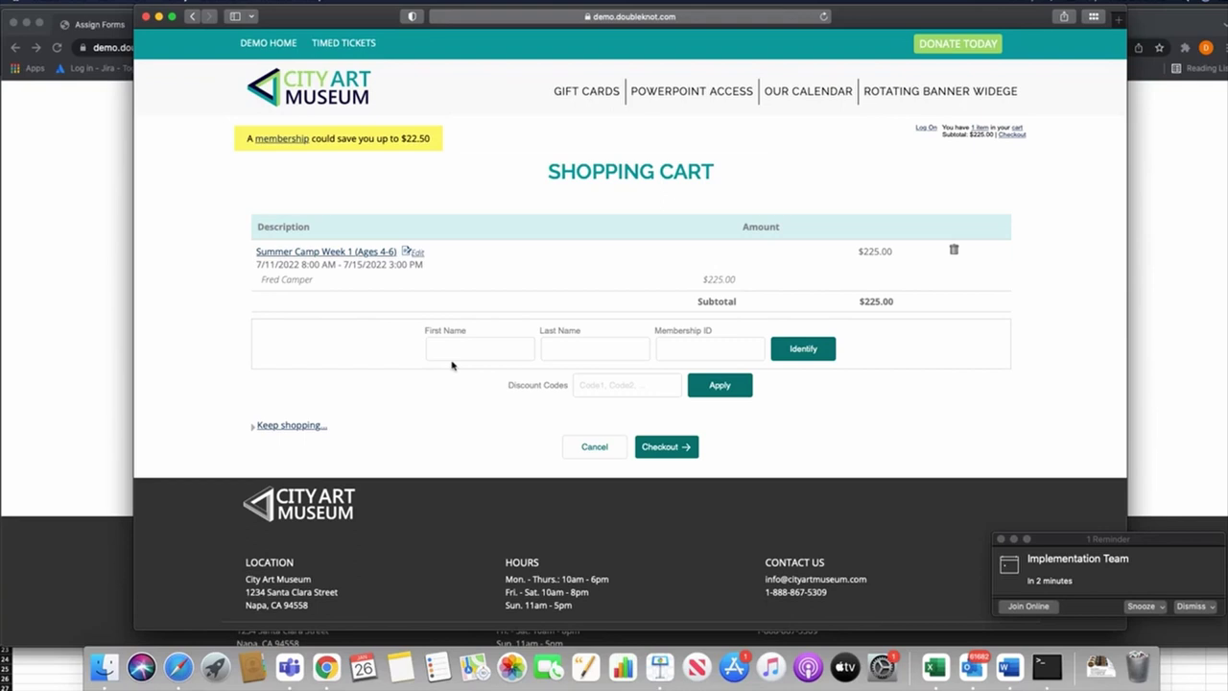
# Leave the member lookup and discount code fields empty and proceed to checkout
pyautogui.click(502, 347)
pyautogui.click(702, 346)
pyautogui.click(343, 347)
pyautogui.click(614, 385)
pyautogui.click(449, 303)
pyautogui.click(648, 449)
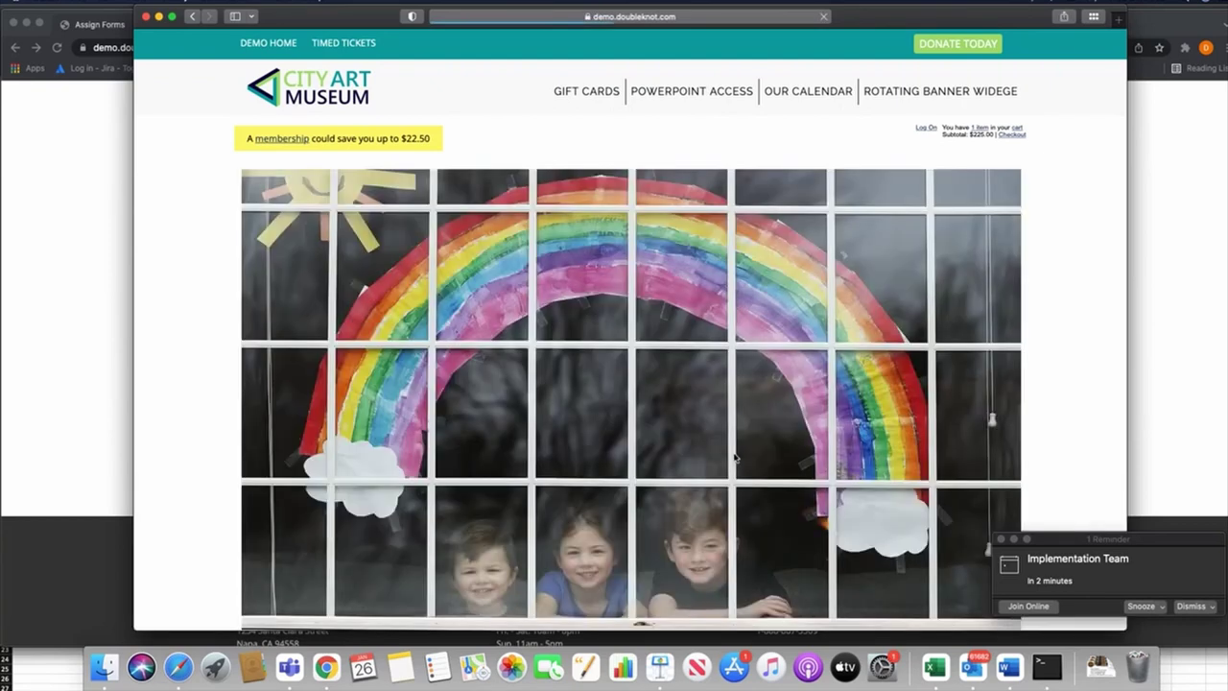
# Continue past the donation page and highlight the 'Other Items You May Be Interested In' heading
pyautogui.scroll(-5, 735, 458)
pyautogui.click(589, 499)
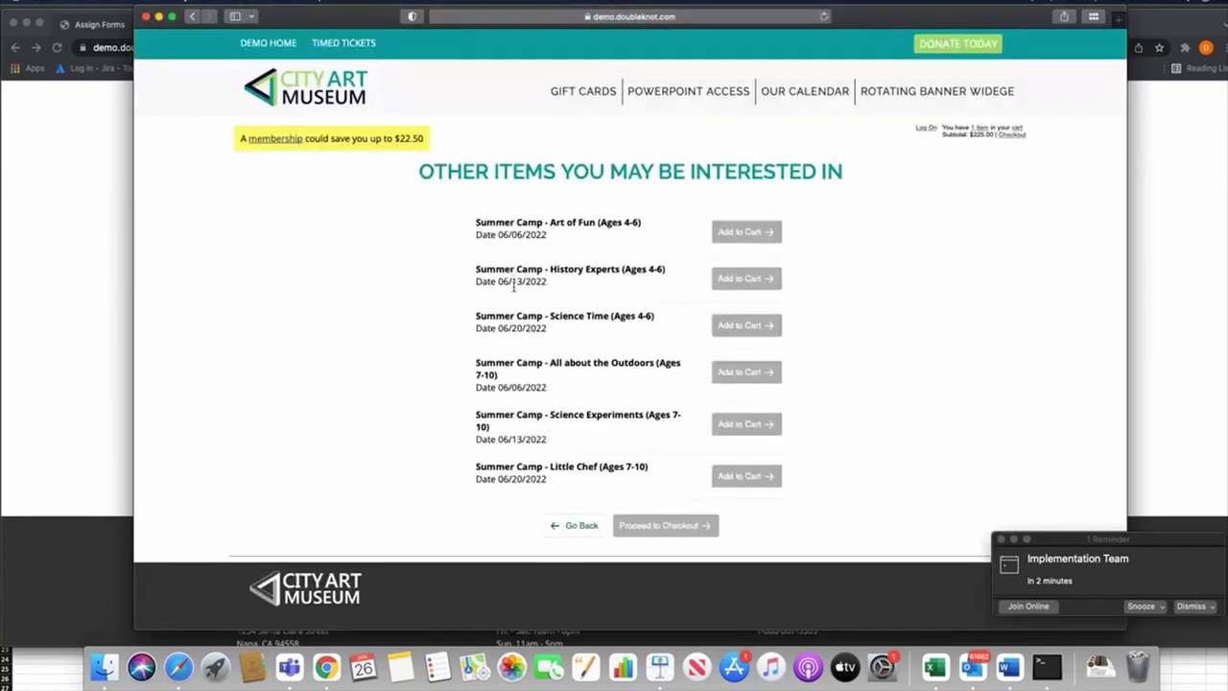
pyautogui.scroll(-2, 647, 291)
pyautogui.scroll(1, 912, 319)
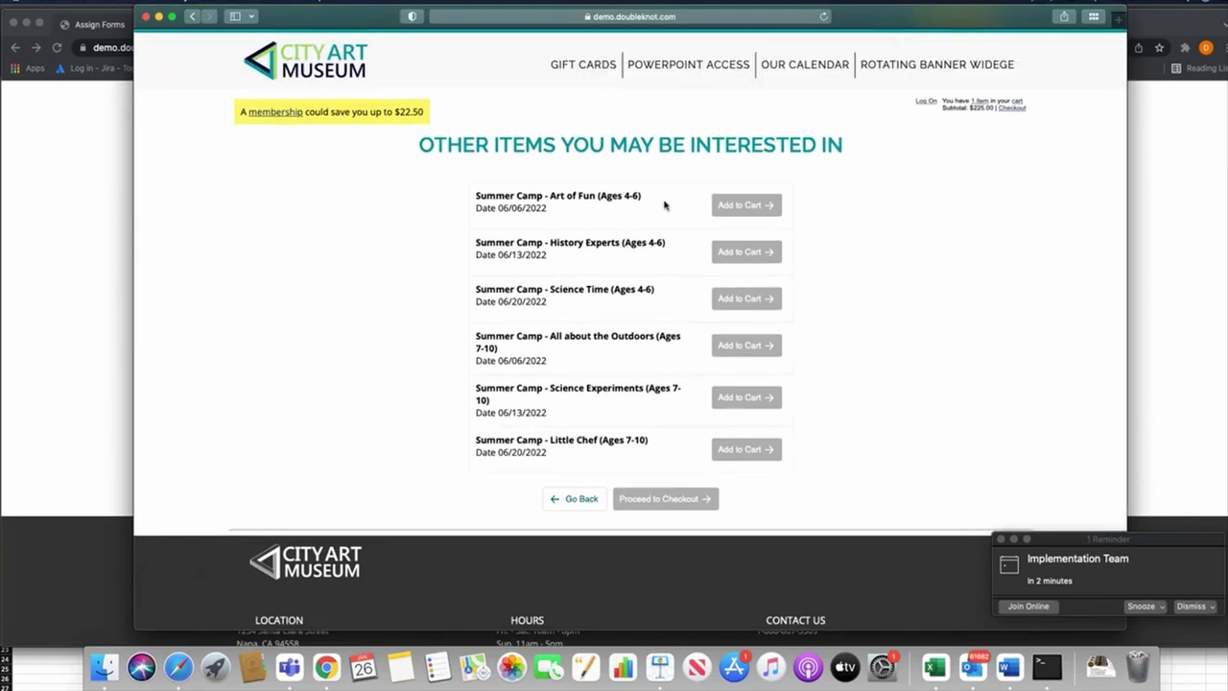
pyautogui.moveTo(415, 159); pyautogui.dragTo(848, 149)
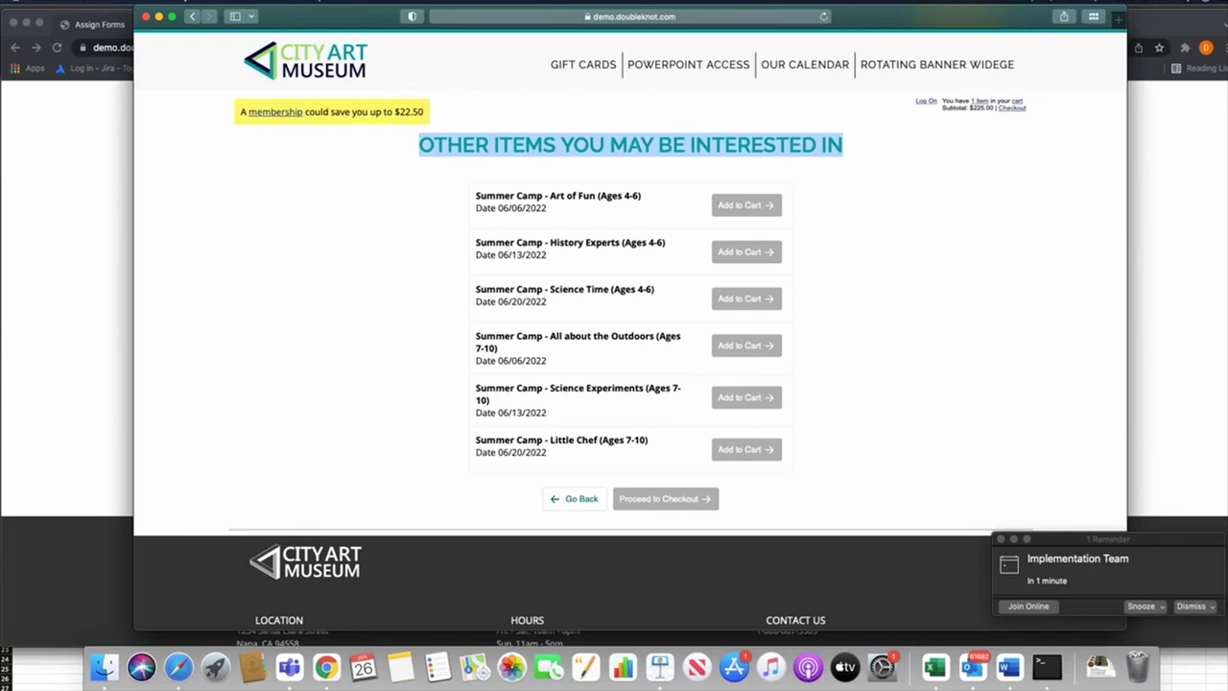
# Switch to the Assign Forms page in Chrome and click Done to reach Manage A Calendar Activity
pyautogui.click(87, 381)
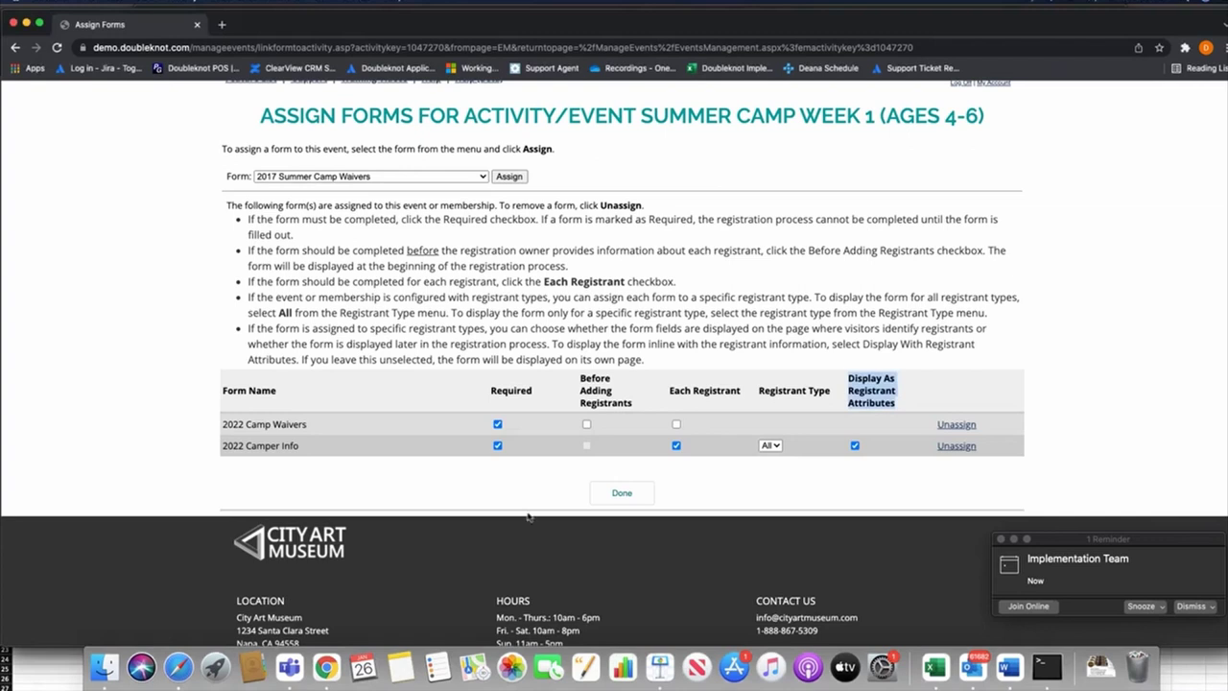
pyautogui.click(621, 492)
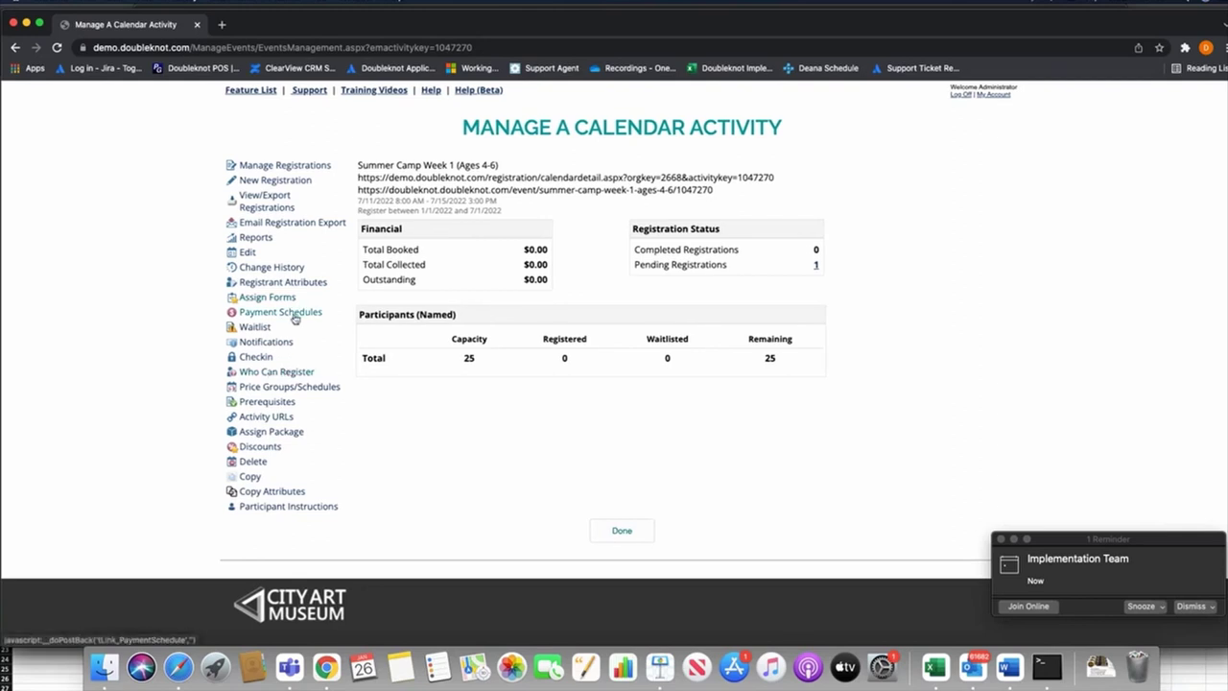
# Under Payment Schedules choose 'Days from the date of registration or activity' and add schedule item 1
pyautogui.click(293, 317)
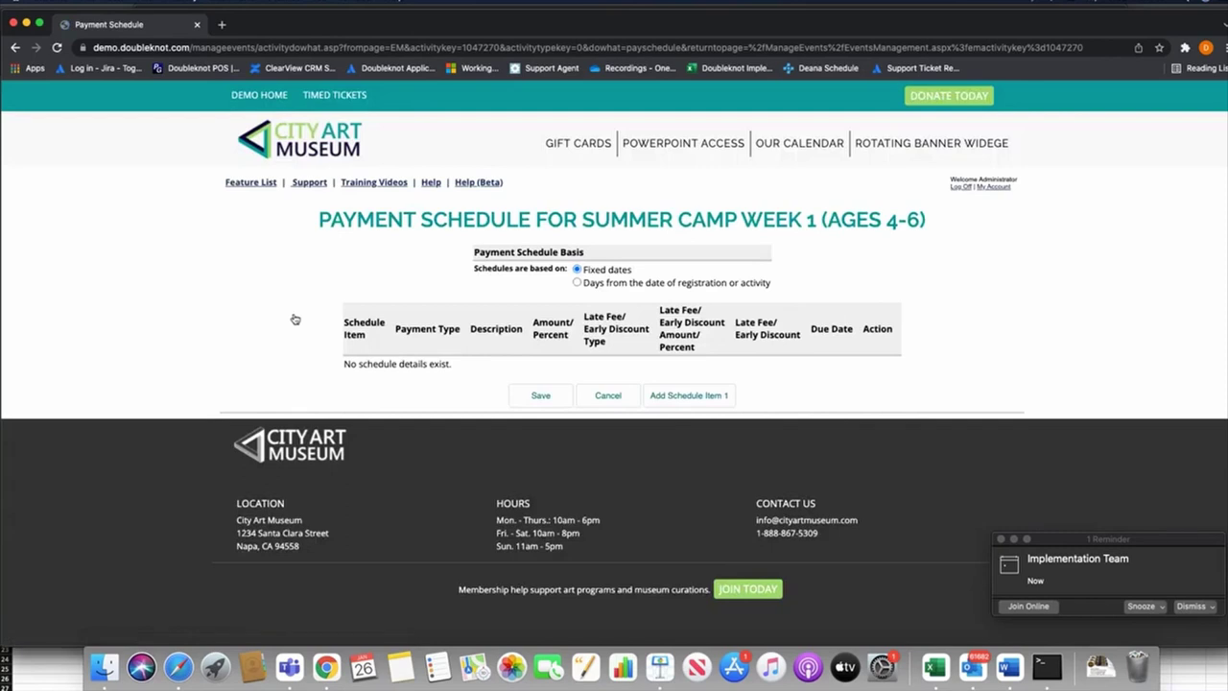
pyautogui.moveTo(631, 269); pyautogui.dragTo(582, 270)
pyautogui.moveTo(773, 284); pyautogui.dragTo(591, 284)
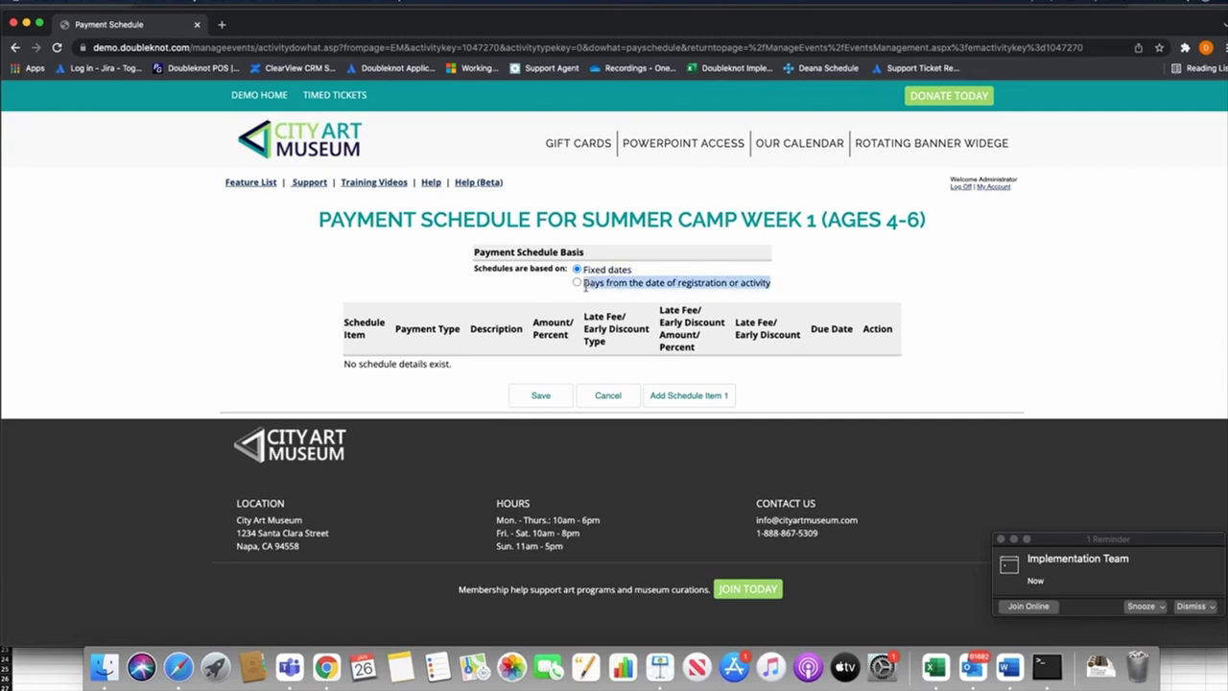
pyautogui.click(586, 293)
pyautogui.tripleClick(588, 284)
pyautogui.click(578, 282)
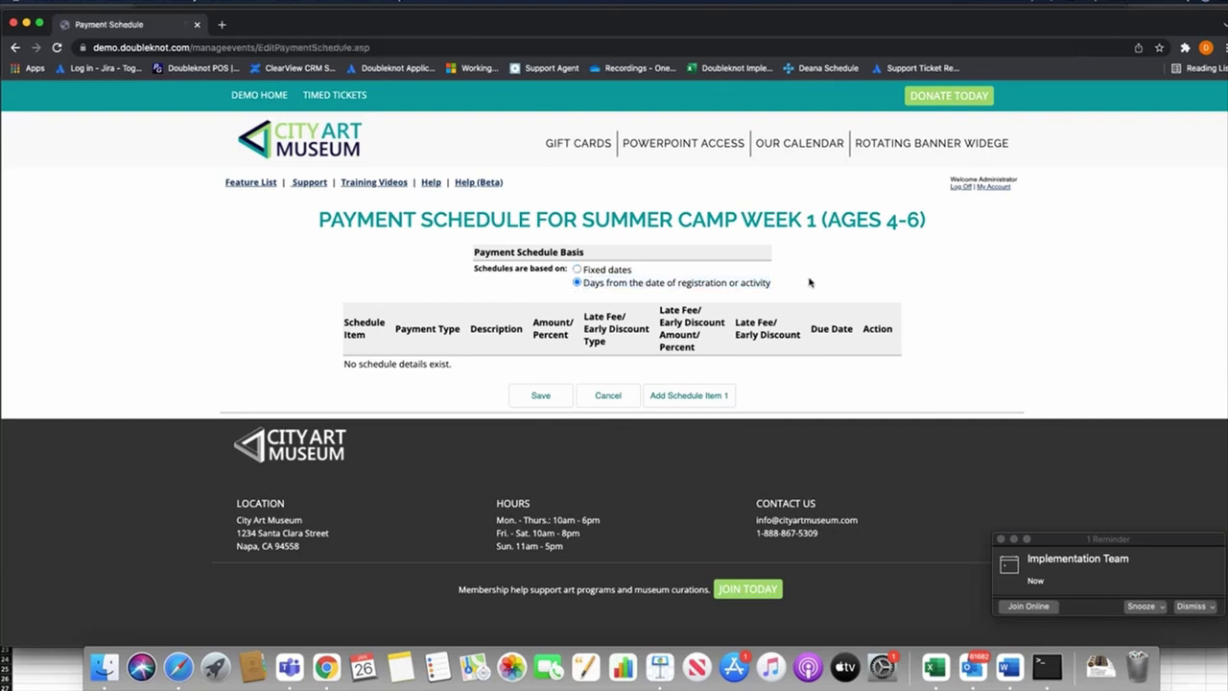
pyautogui.moveTo(924, 223); pyautogui.dragTo(582, 221)
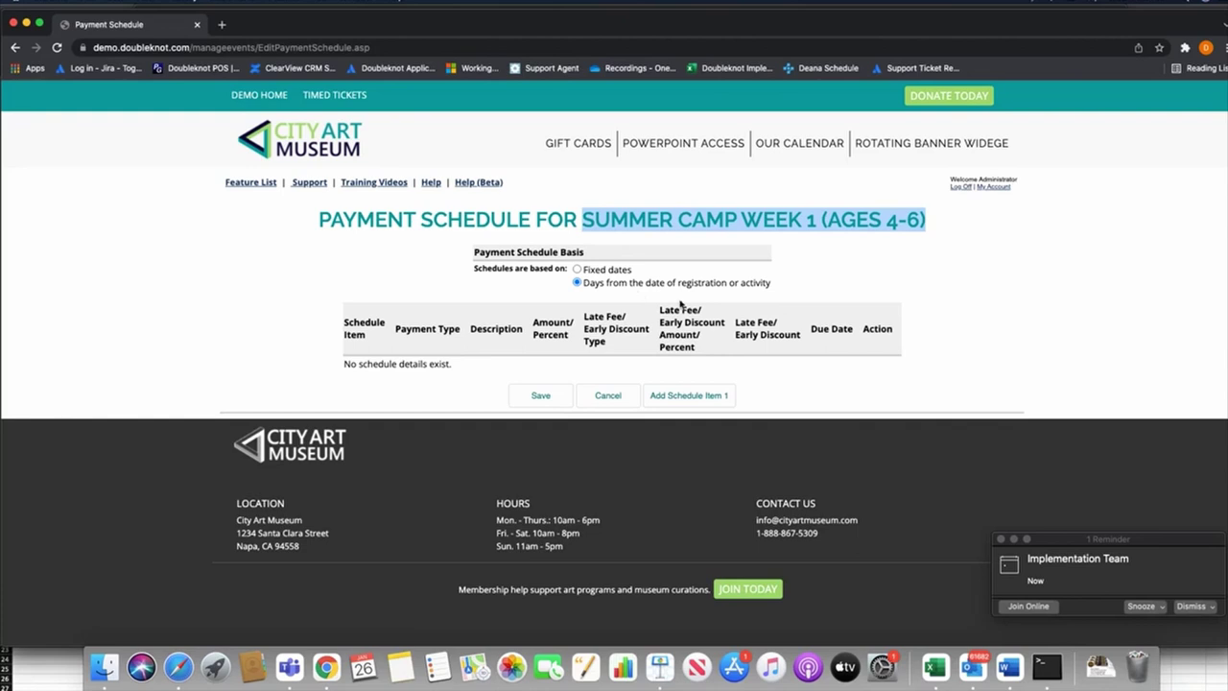
pyautogui.click(710, 395)
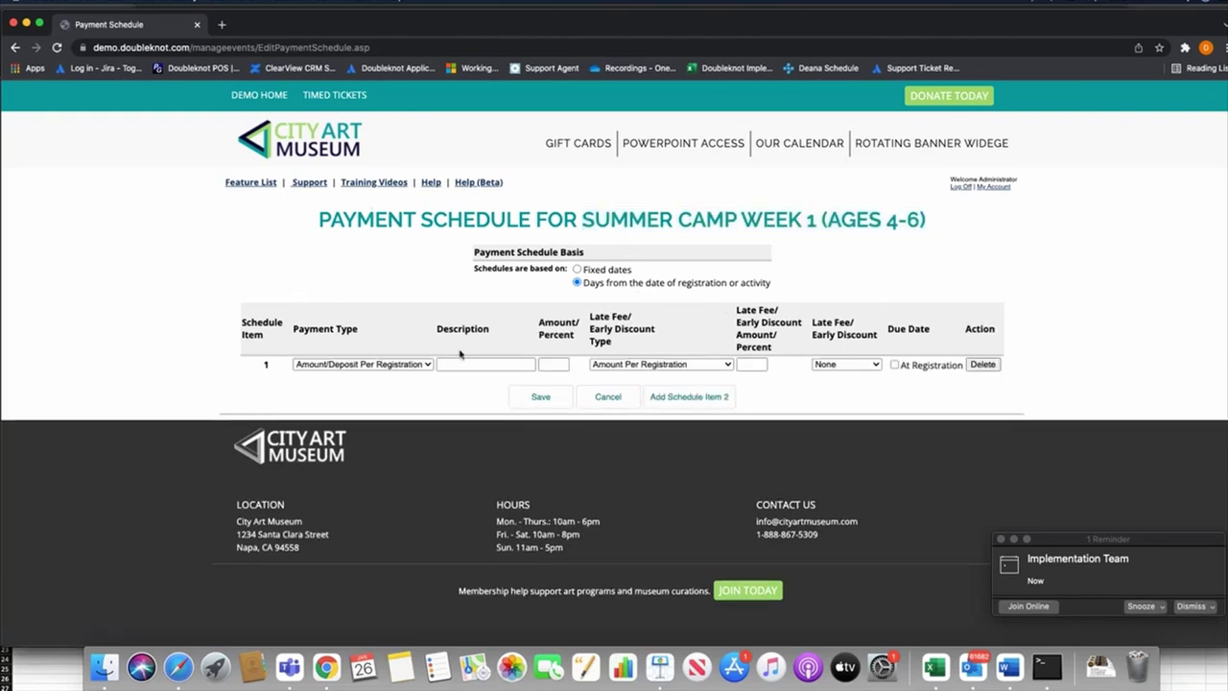
# Make schedule item 1 a 50% Deposit of total registration, due at registration
pyautogui.click(428, 368)
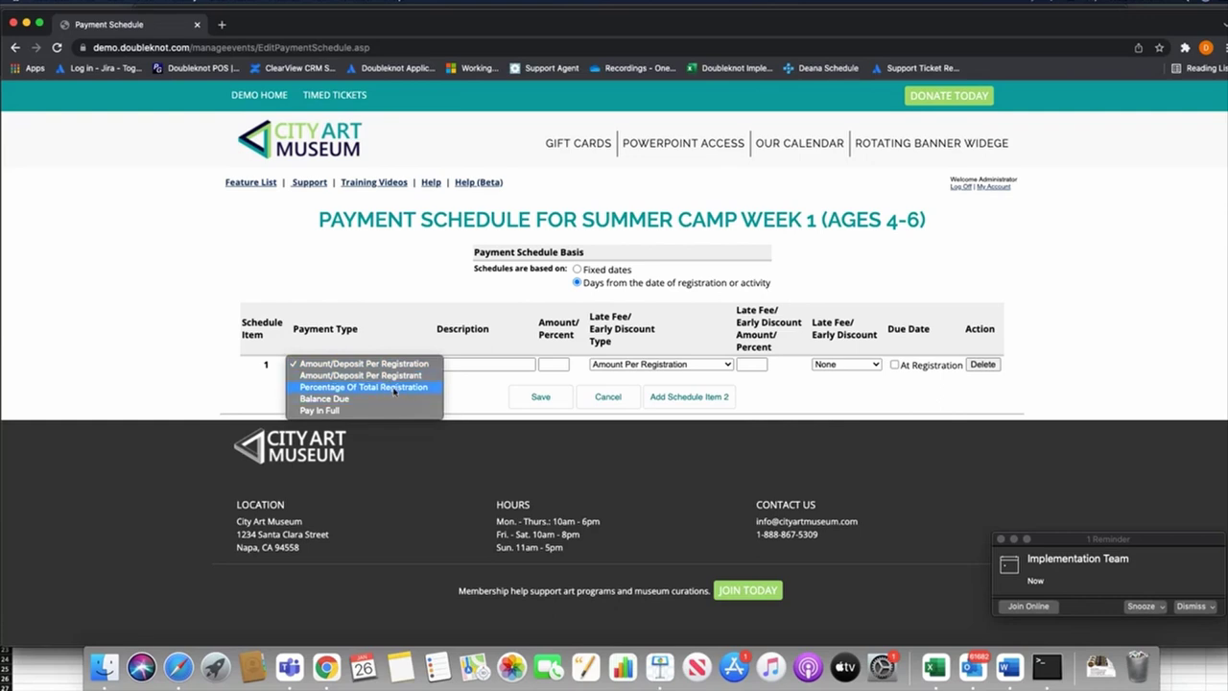
pyautogui.click(394, 388)
pyautogui.click(487, 365)
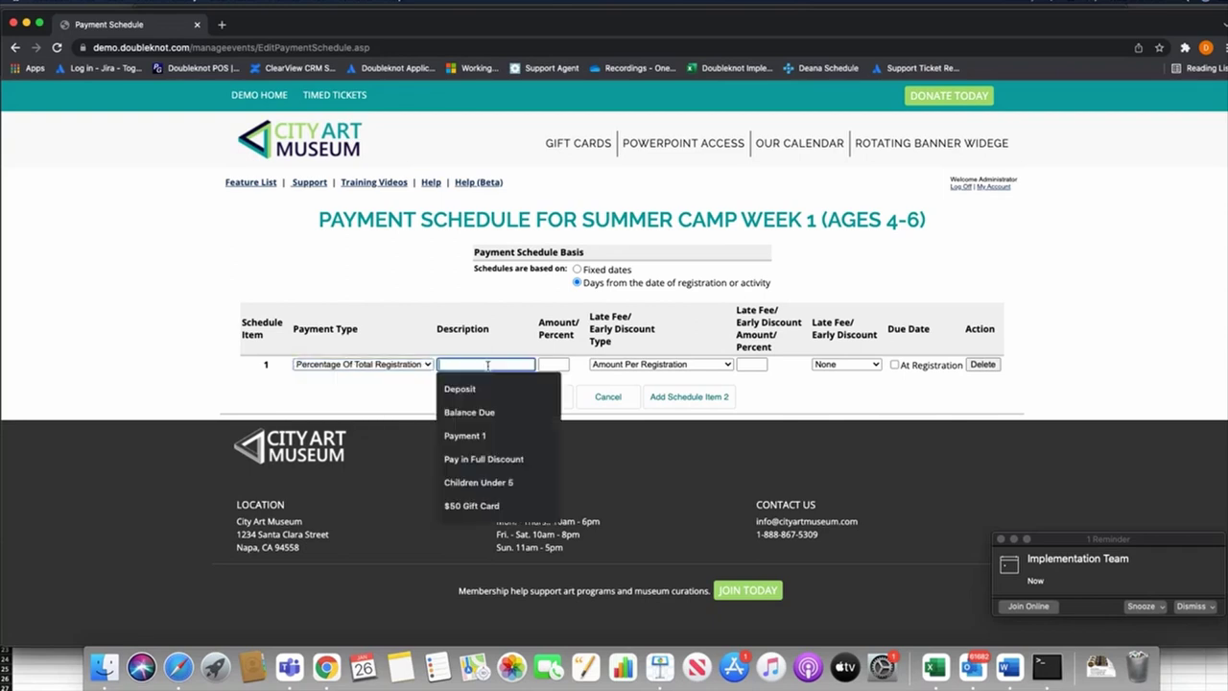
pyautogui.click(495, 388)
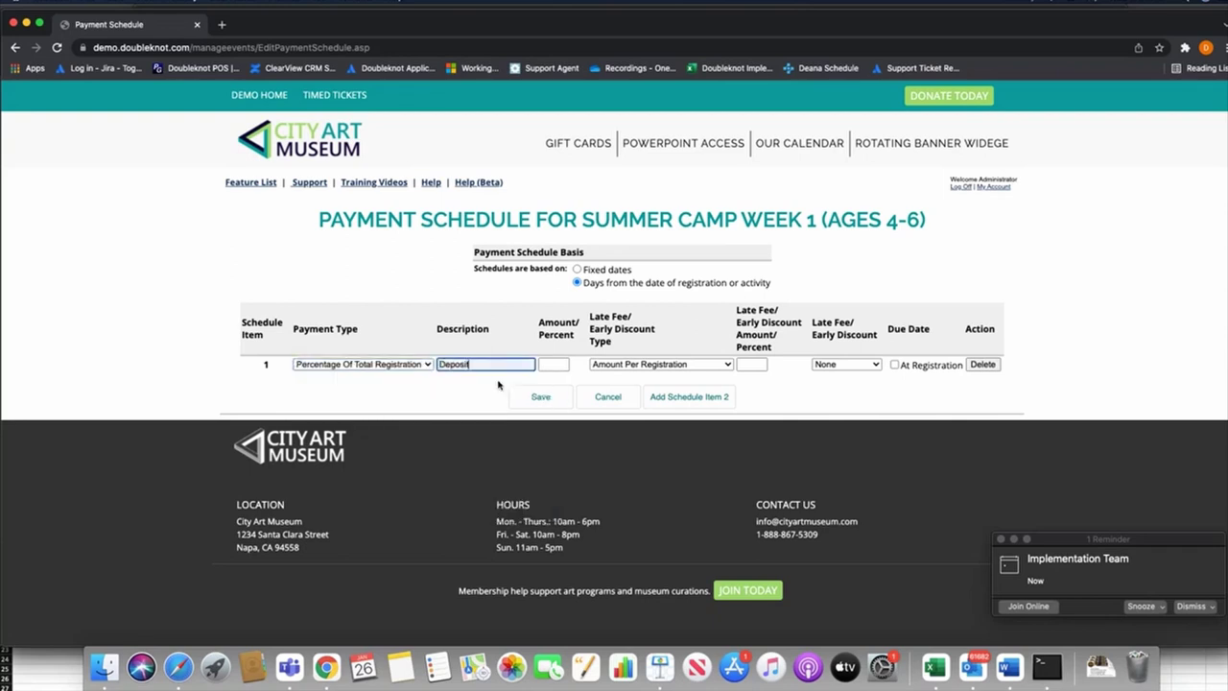
pyautogui.click(555, 362)
pyautogui.write('50')
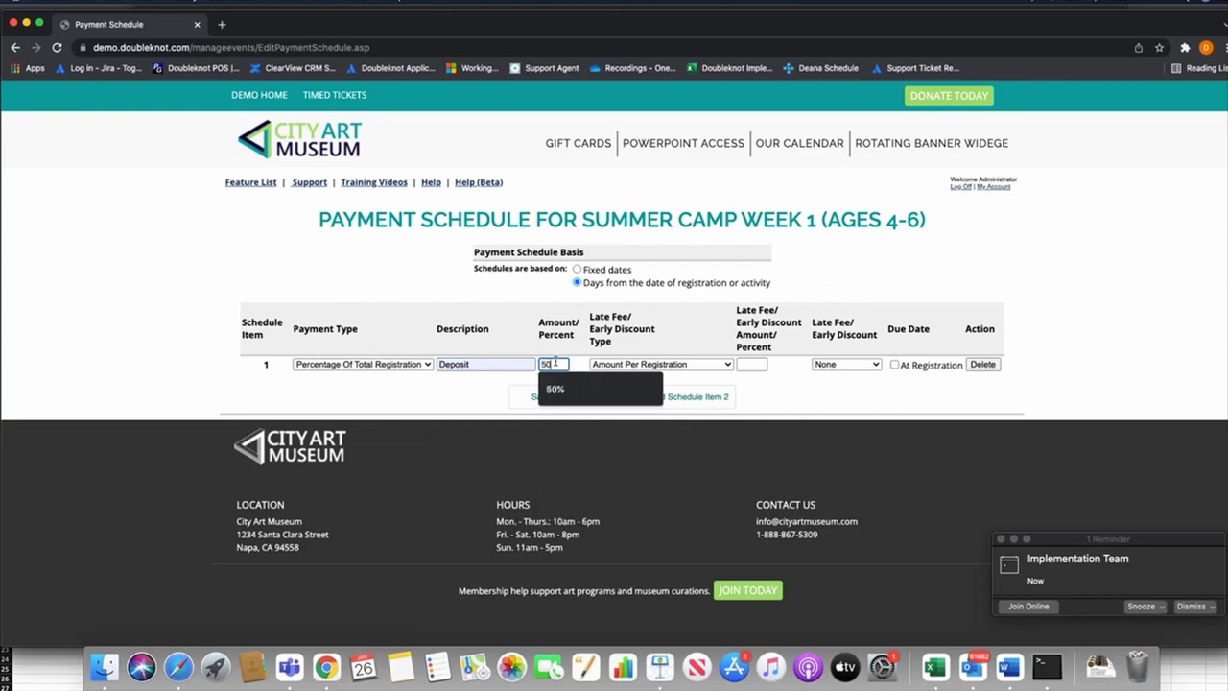
pyautogui.write('%')
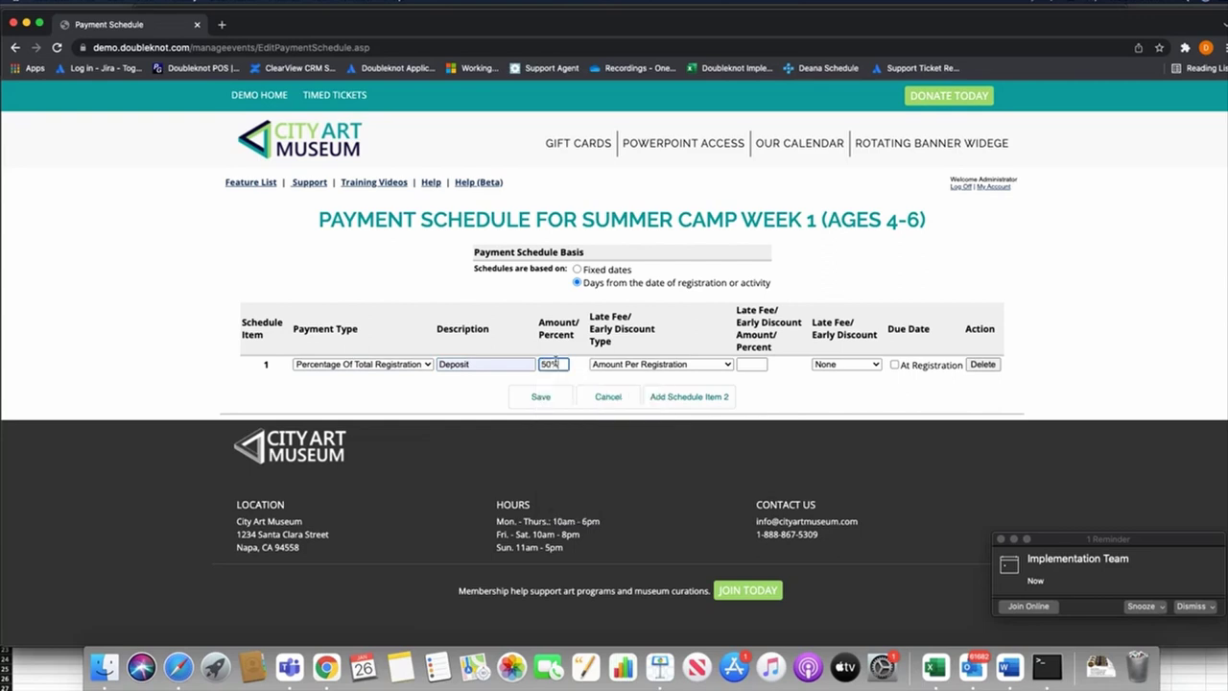
pyautogui.click(894, 364)
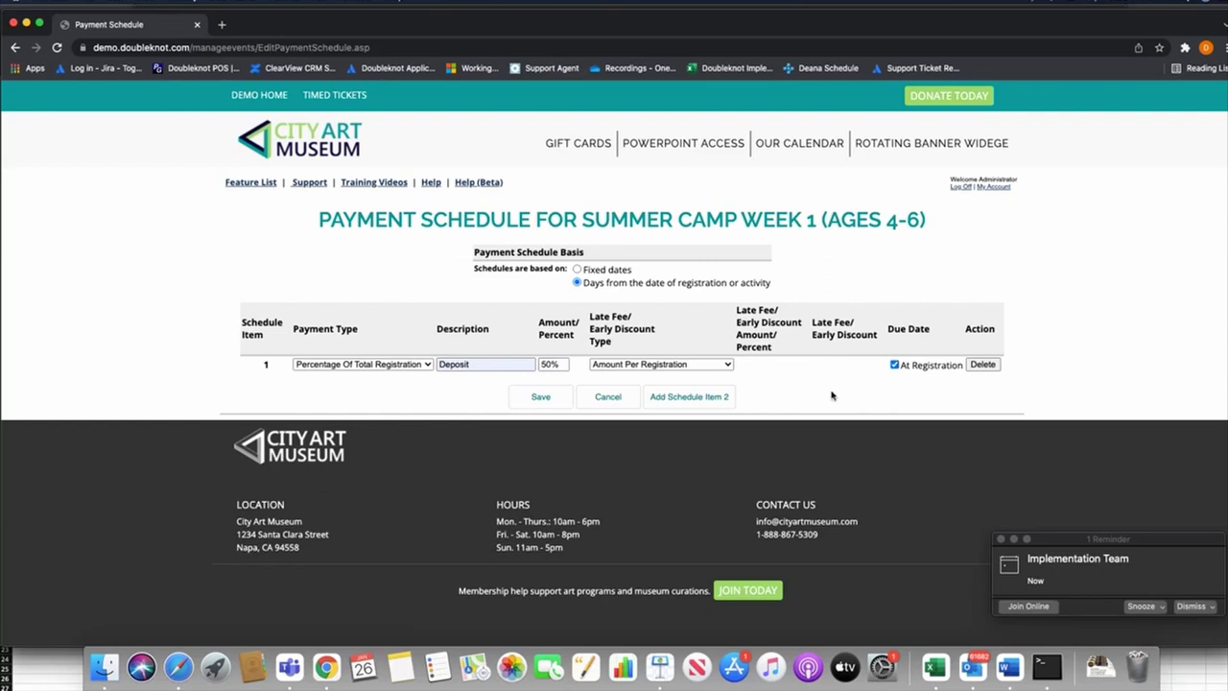
# Add a second schedule item, Payment 1, at 25% of total registration
pyautogui.click(686, 397)
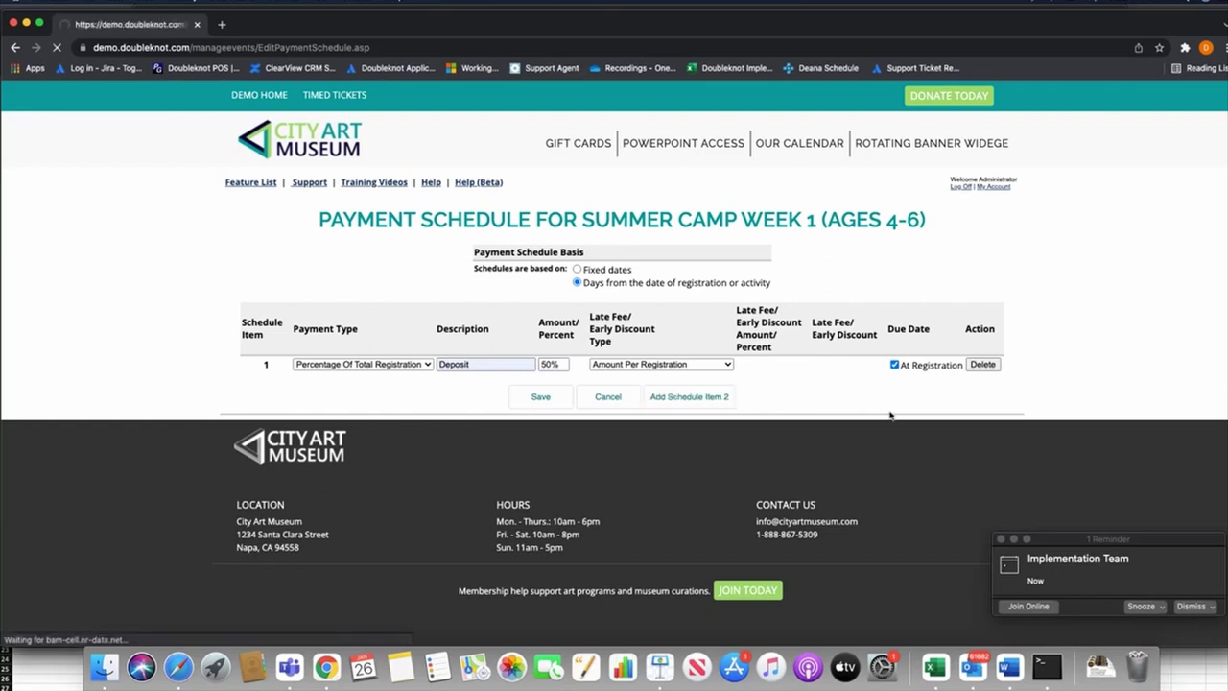
pyautogui.click(381, 381)
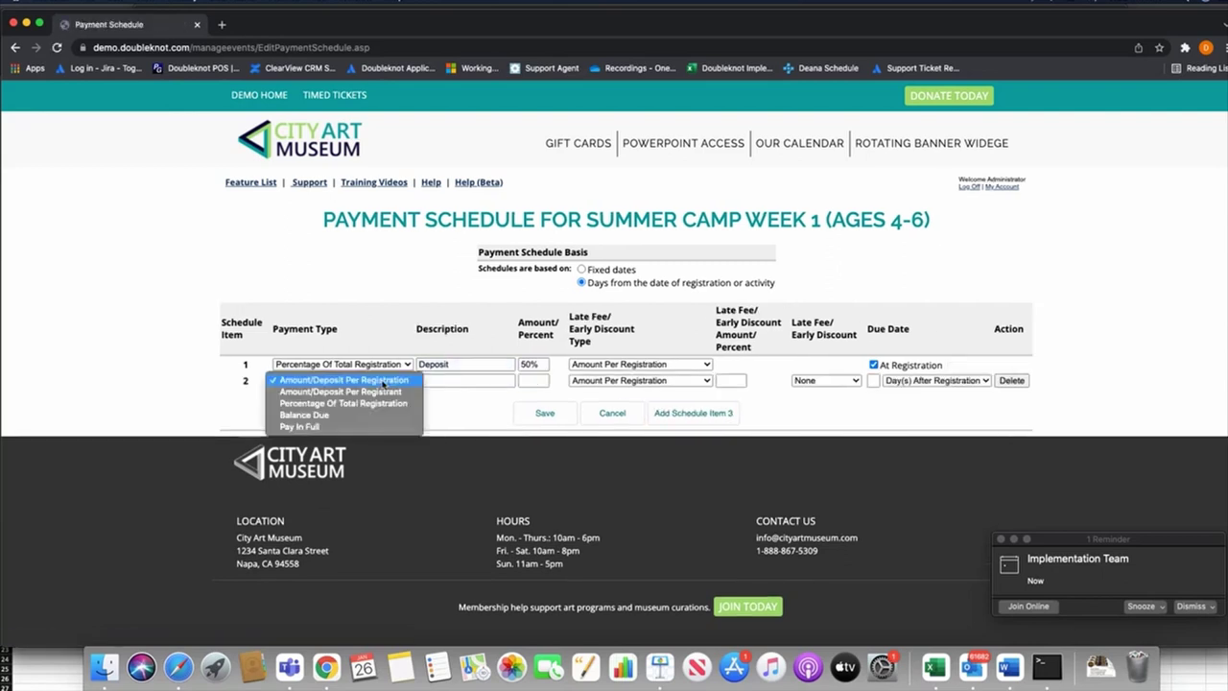
pyautogui.click(355, 403)
pyautogui.click(448, 380)
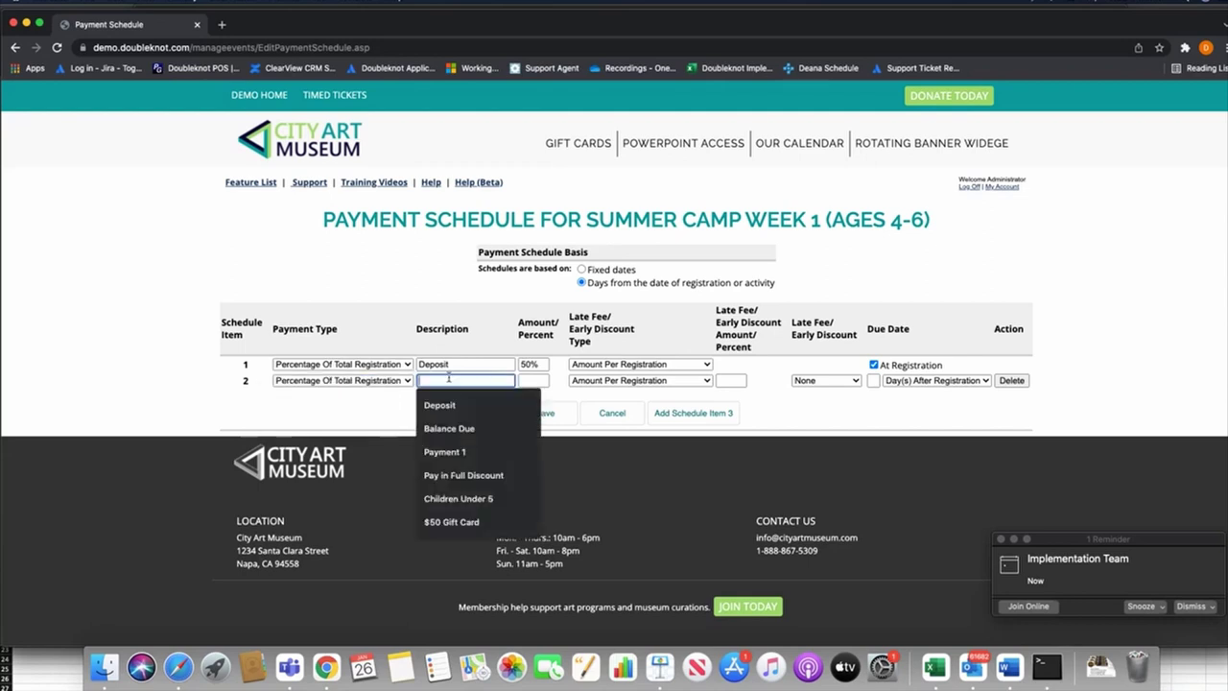
pyautogui.write('Payment')
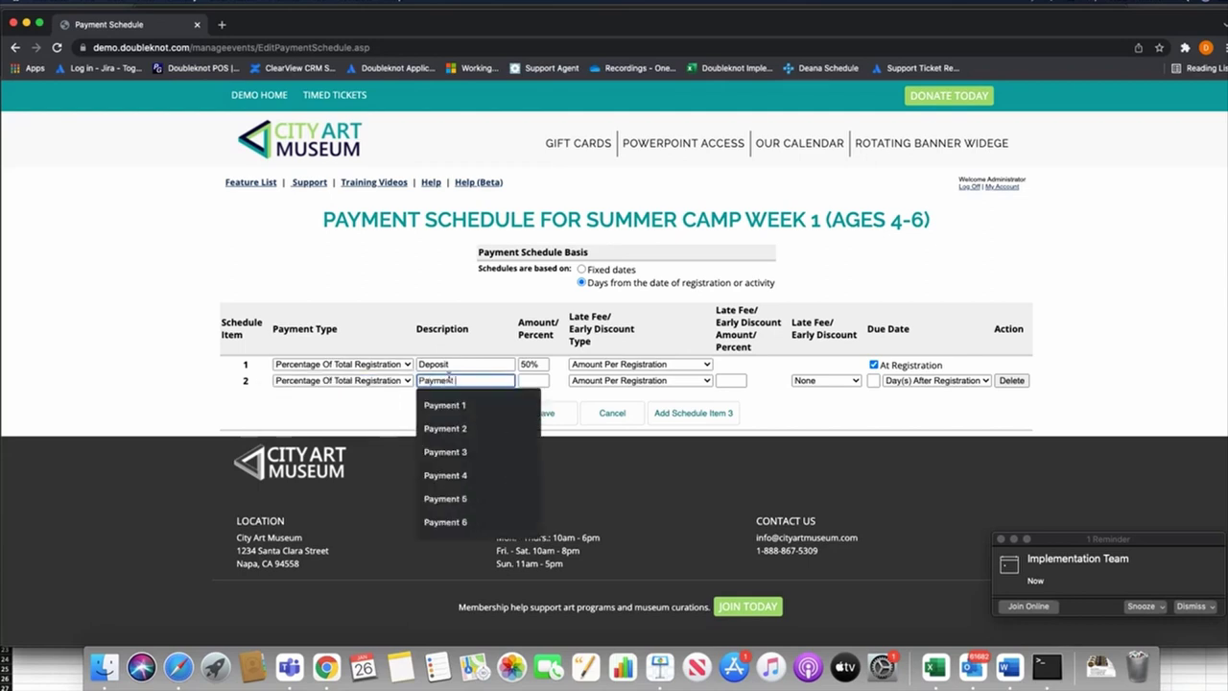
pyautogui.write(' 1')
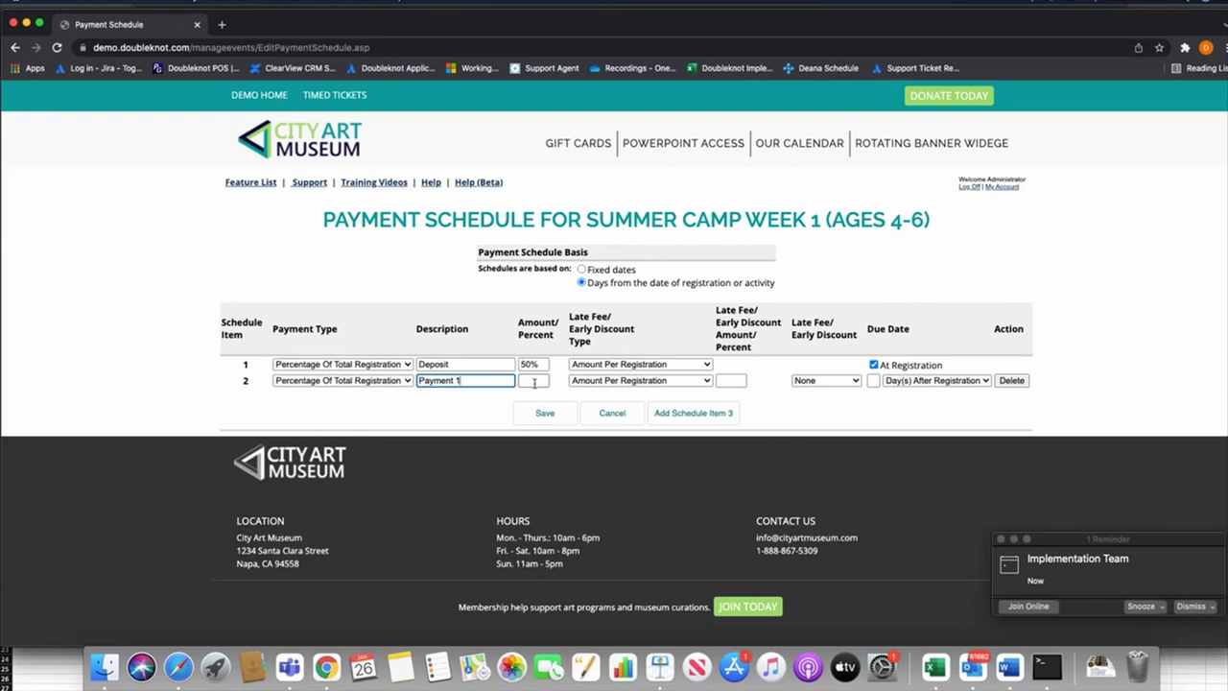
pyautogui.click(534, 381)
pyautogui.click(538, 380)
pyautogui.click(542, 380)
pyautogui.write('0')
pyautogui.press('BackSpace')
pyautogui.write('25')
pyautogui.press('Down')
pyautogui.press('Return')
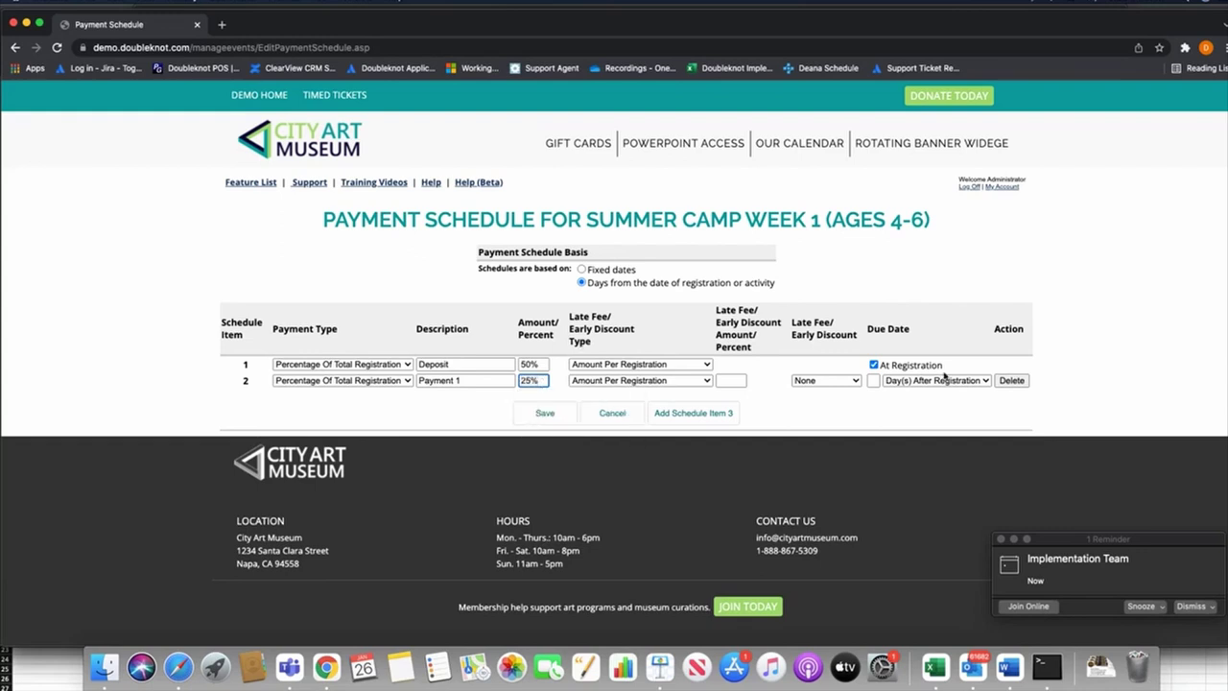
# Make Payment 1 due 21 days before the activity, with a 10 per-registrant late fee
pyautogui.click(940, 380)
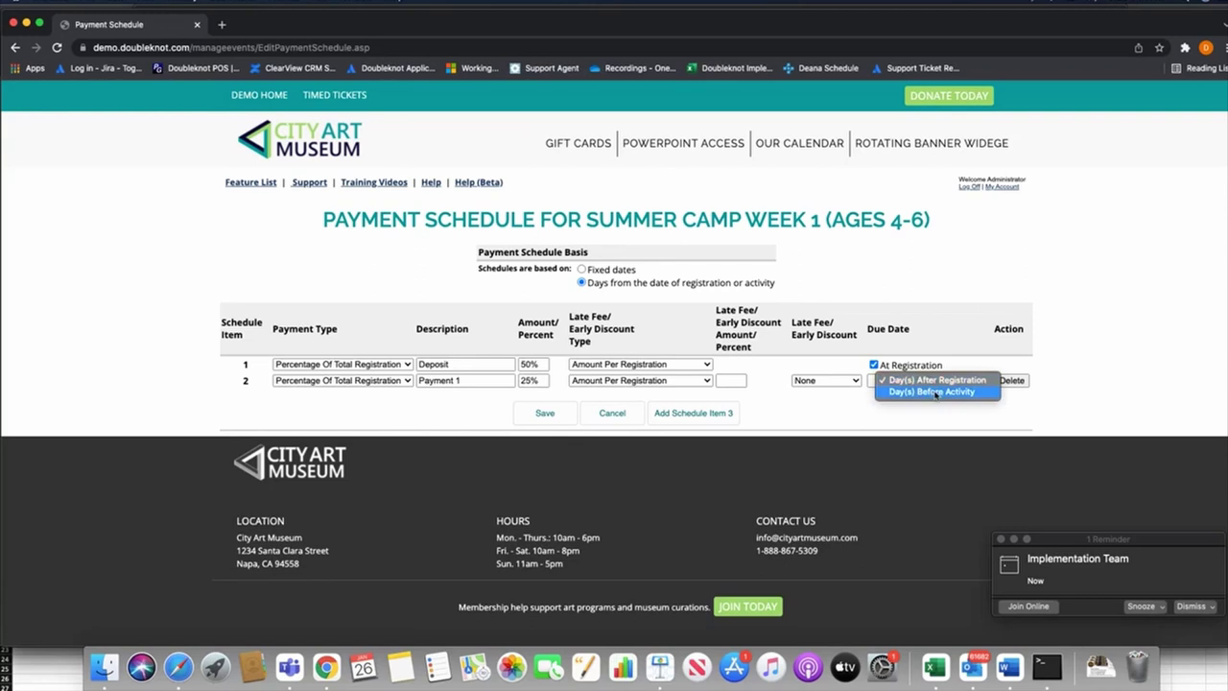
pyautogui.click(935, 392)
pyautogui.click(874, 381)
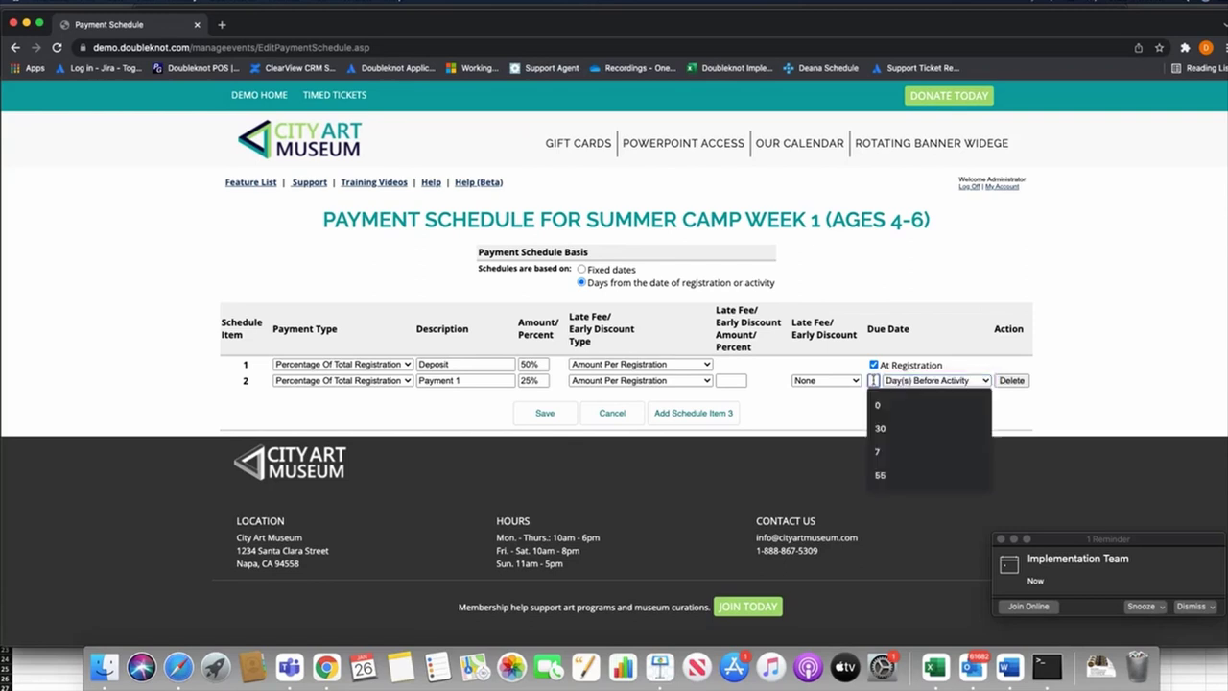
pyautogui.write('21')
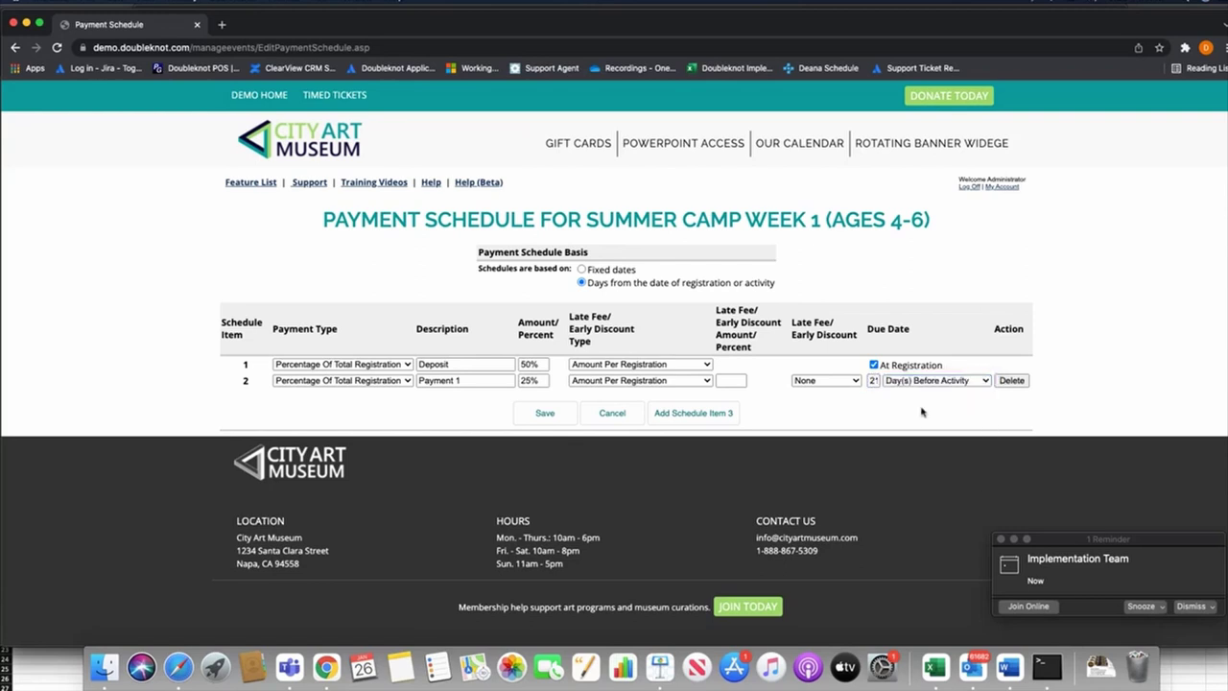
pyautogui.click(668, 381)
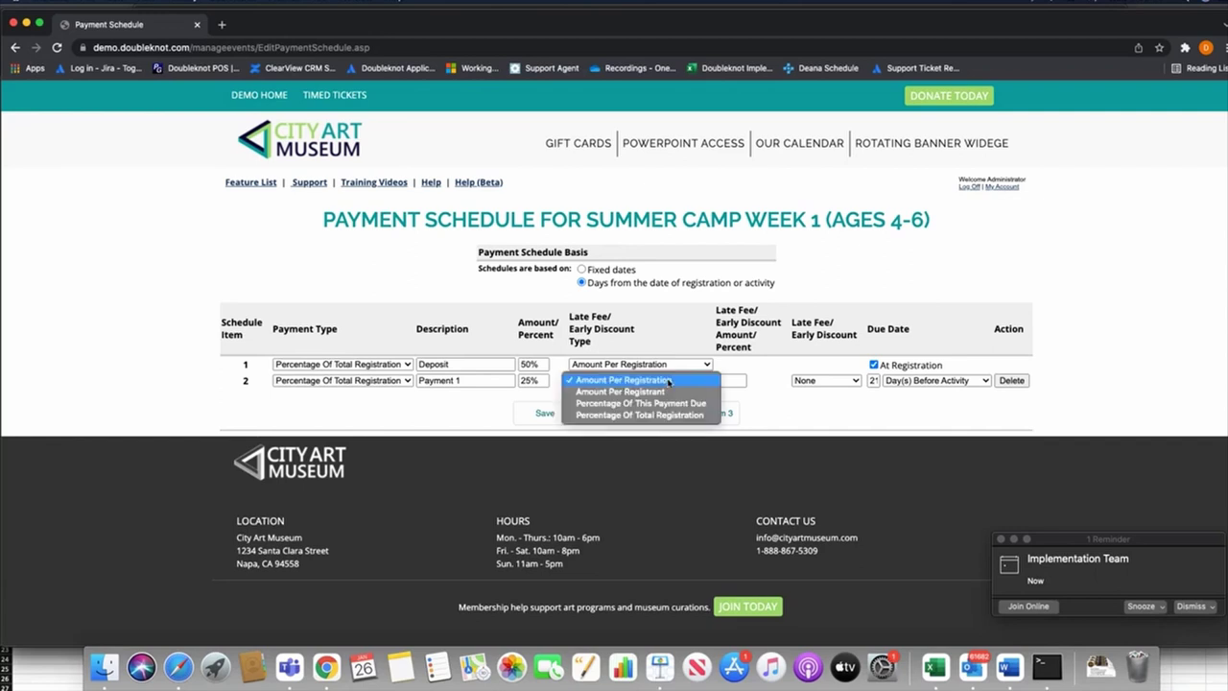
pyautogui.click(832, 380)
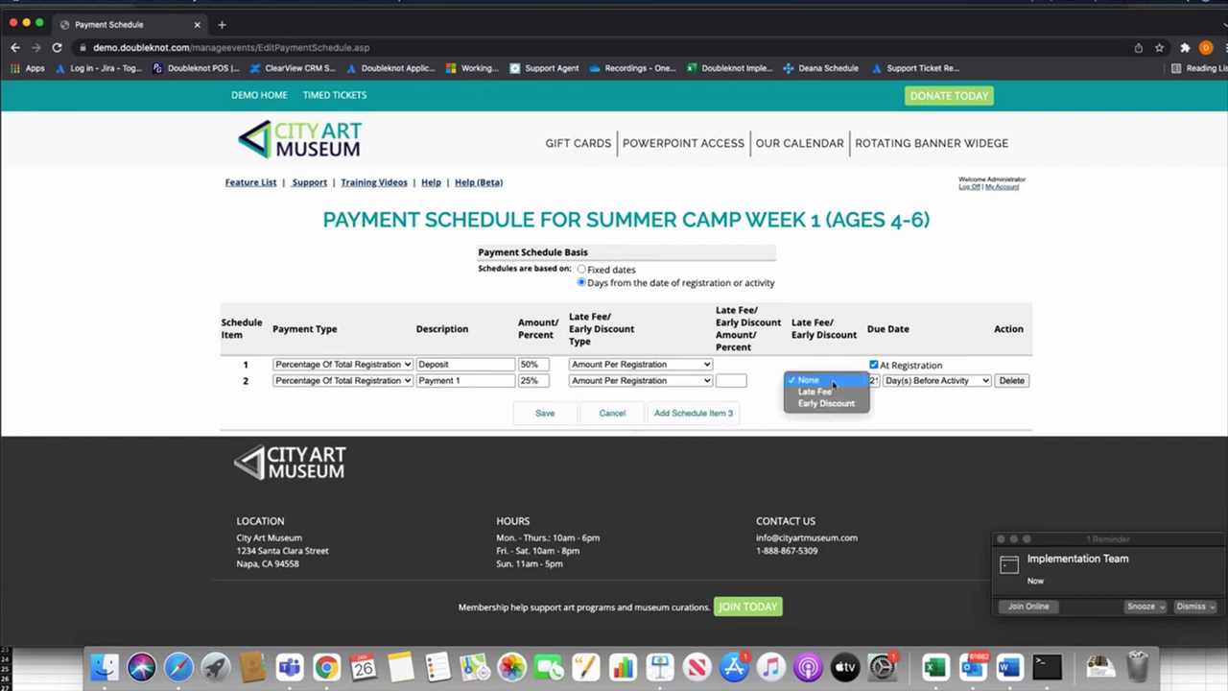
pyautogui.click(815, 391)
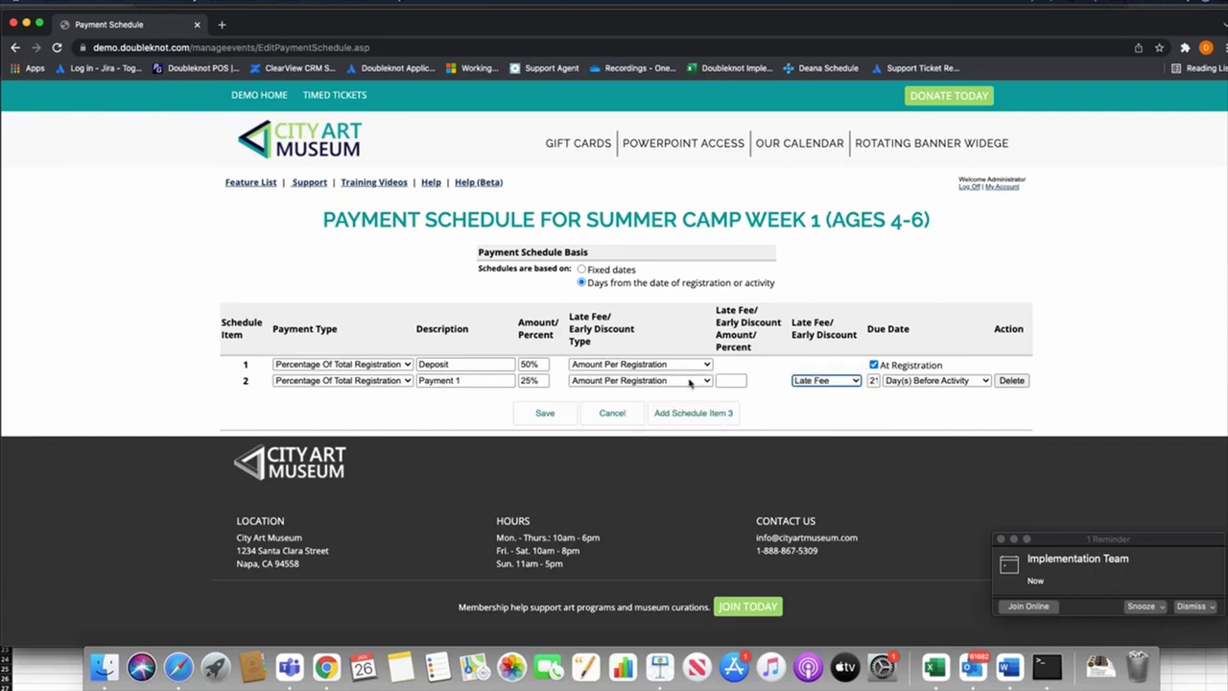
pyautogui.click(689, 381)
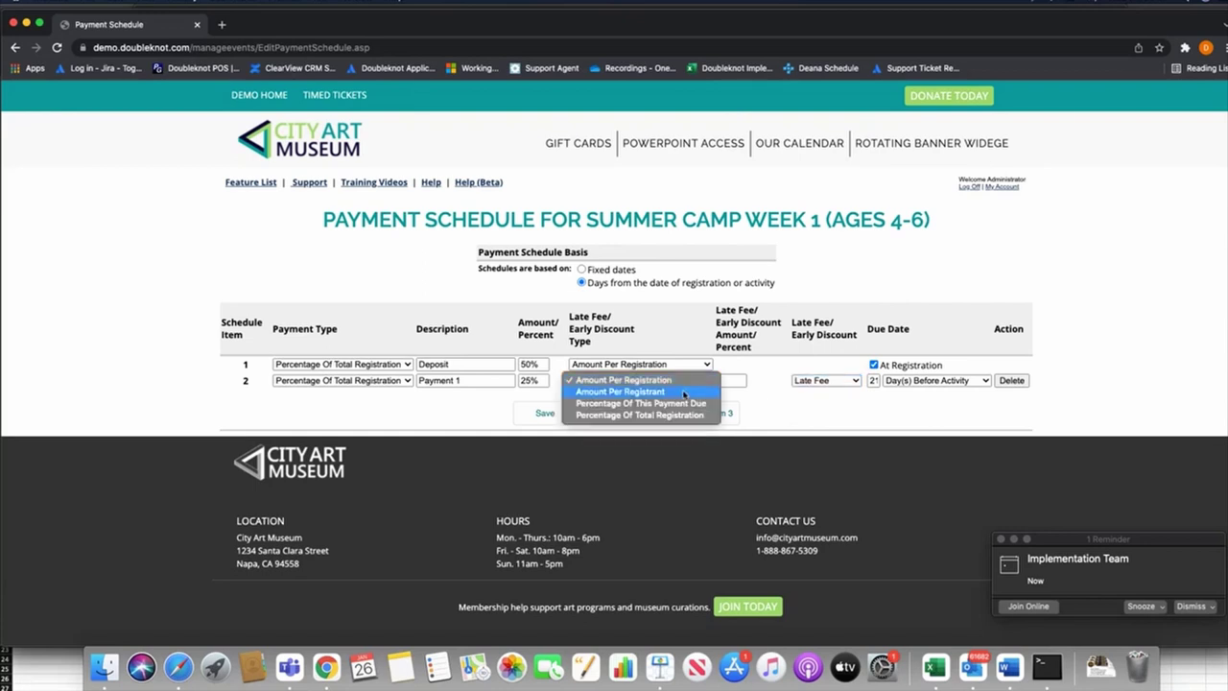
pyautogui.click(619, 392)
pyautogui.click(734, 380)
pyautogui.write('10')
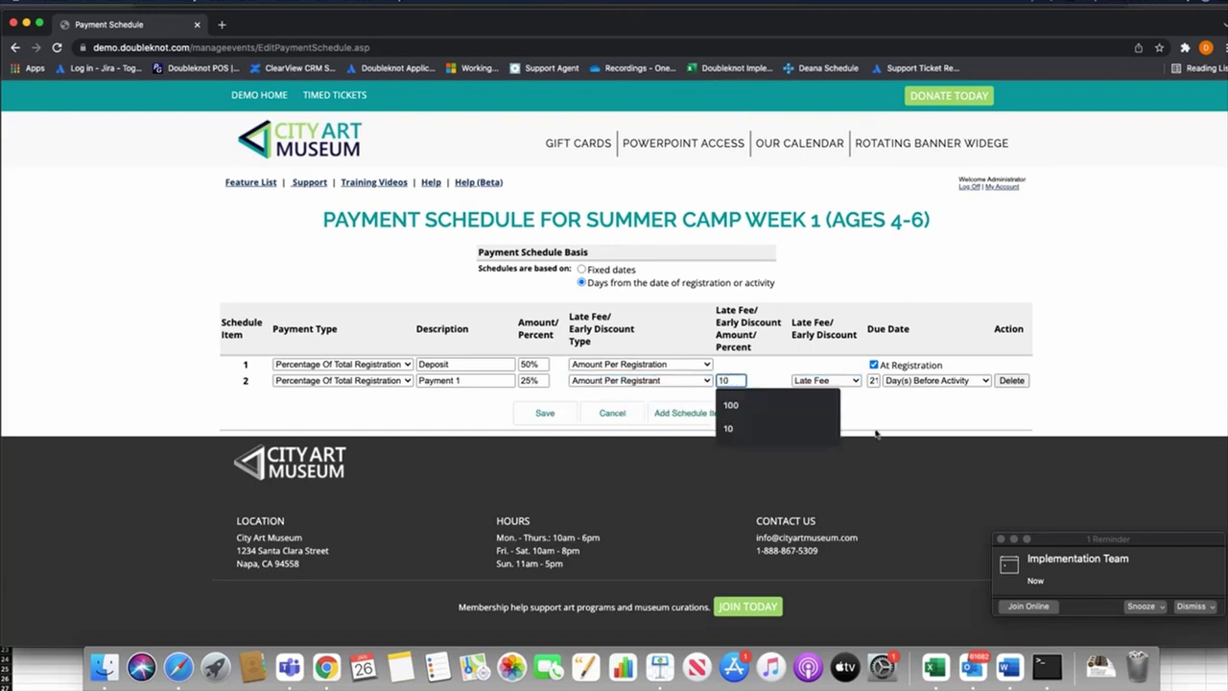
pyautogui.click(898, 424)
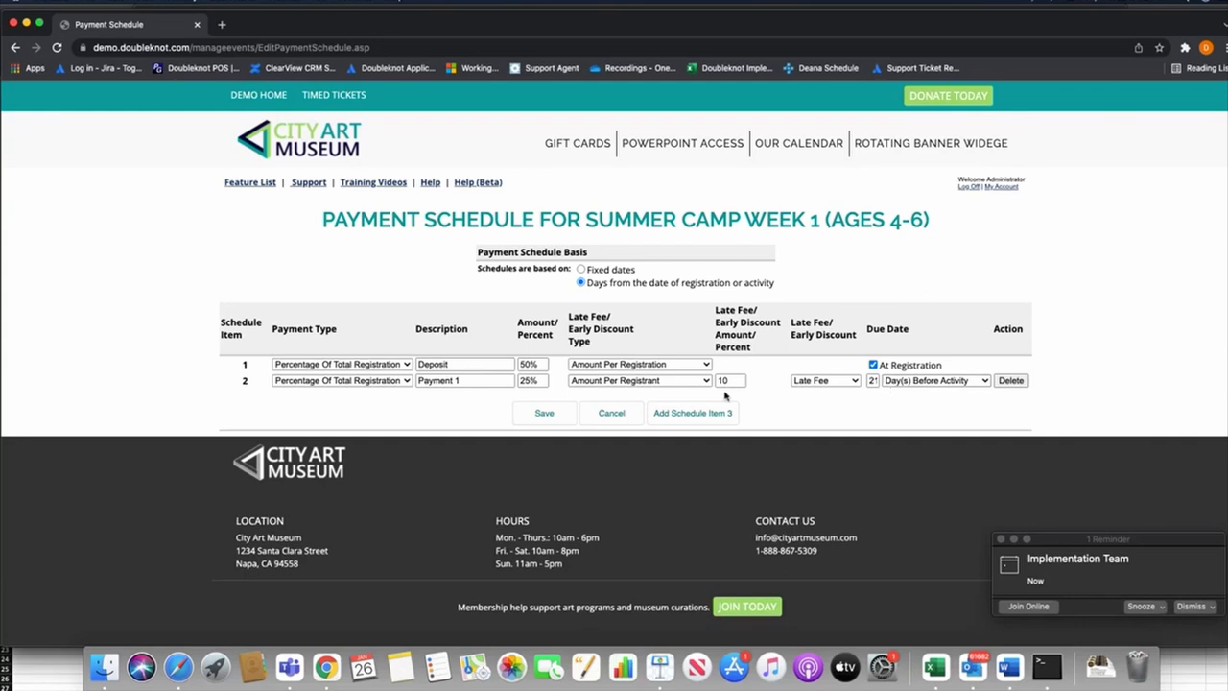
# Add a third item: Balance Due, described 'Final Payment', due 7 days before the activity
pyautogui.click(693, 413)
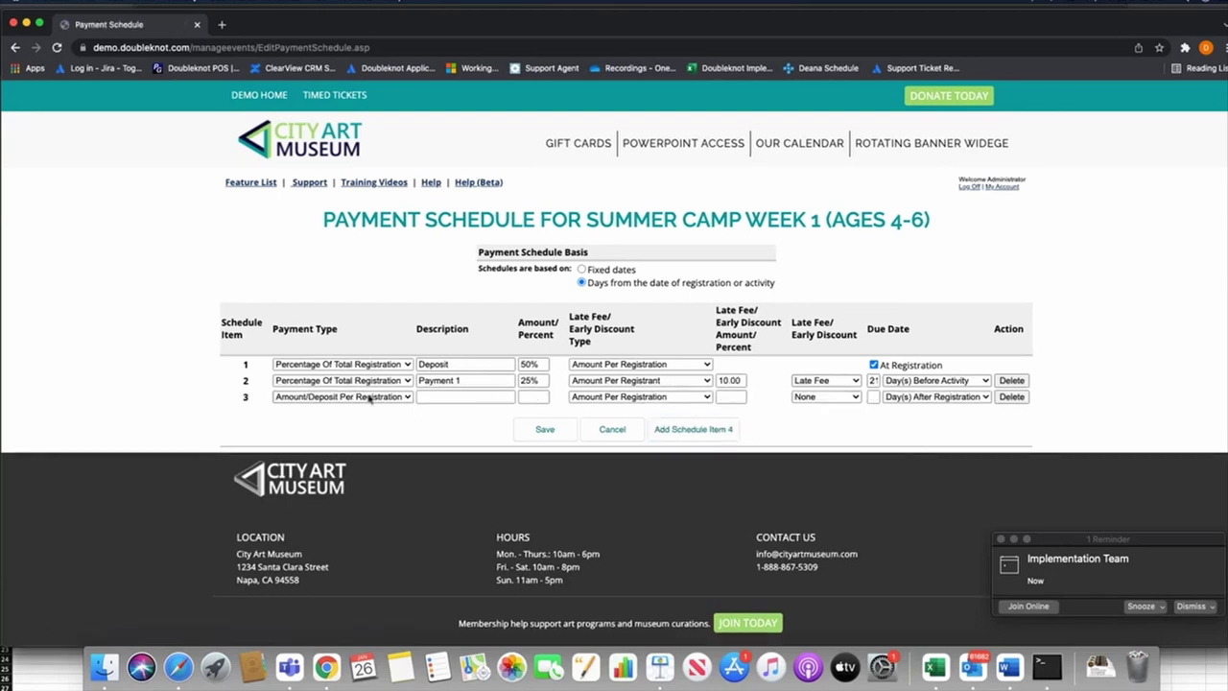
pyautogui.click(355, 396)
pyautogui.click(303, 431)
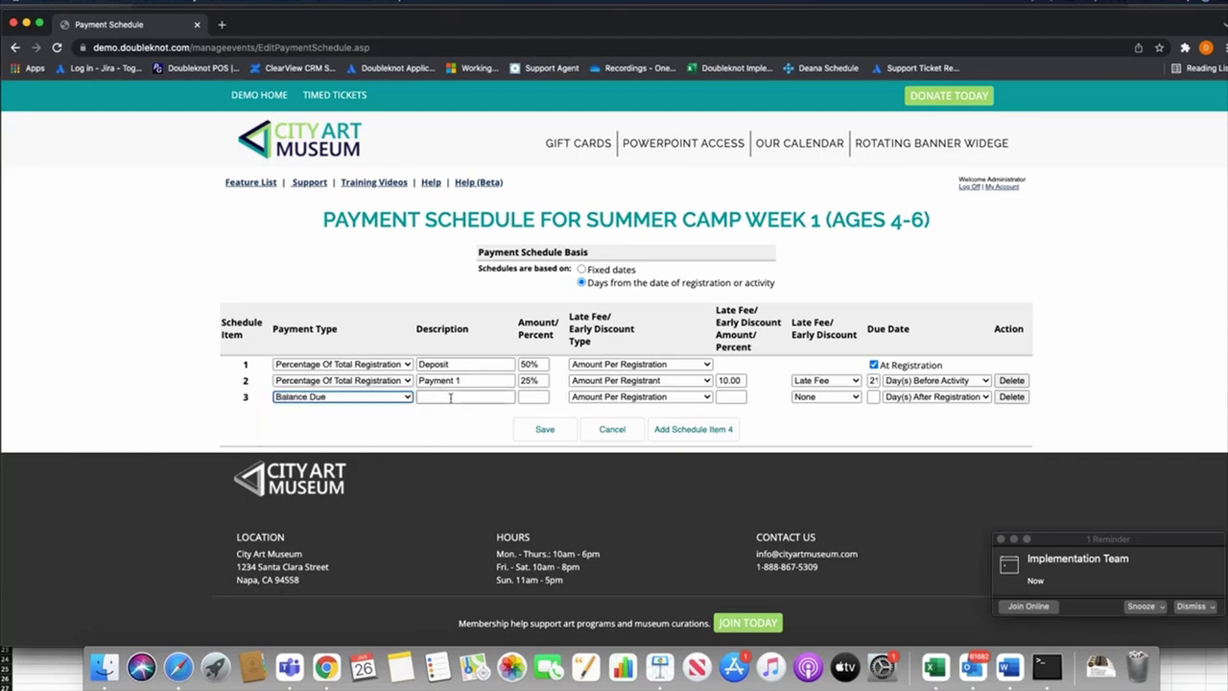
pyautogui.click(450, 397)
pyautogui.write('Final')
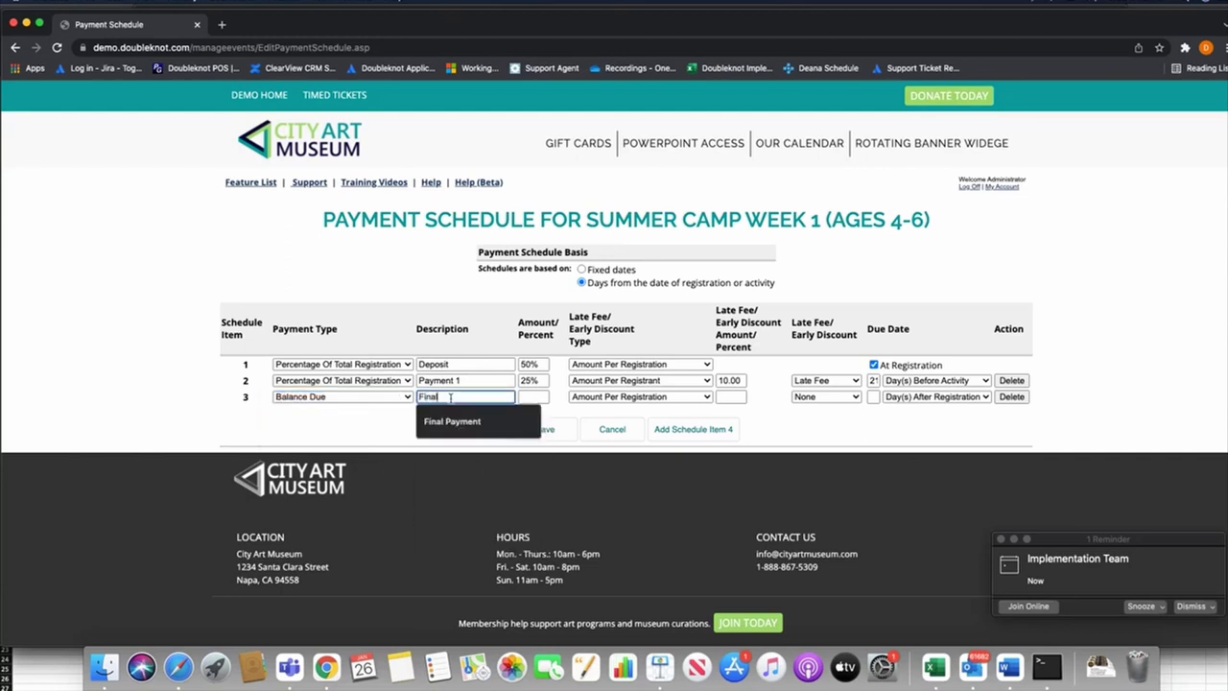
pyautogui.click(468, 434)
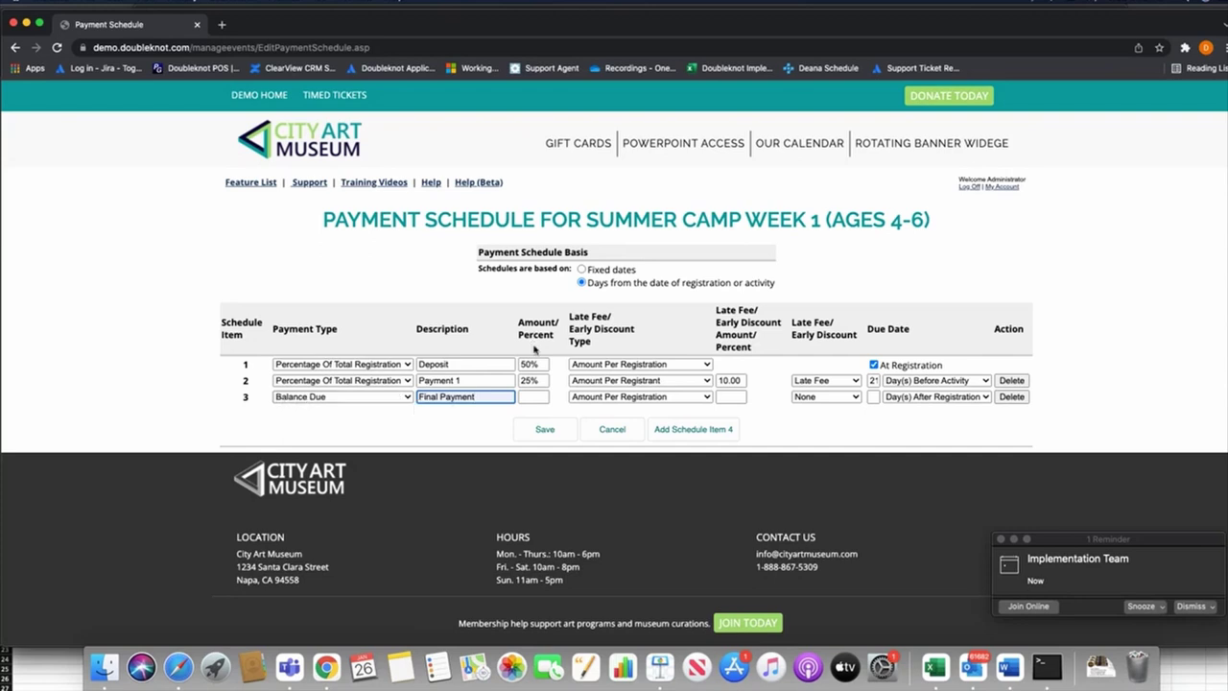
pyautogui.click(918, 397)
pyautogui.click(926, 407)
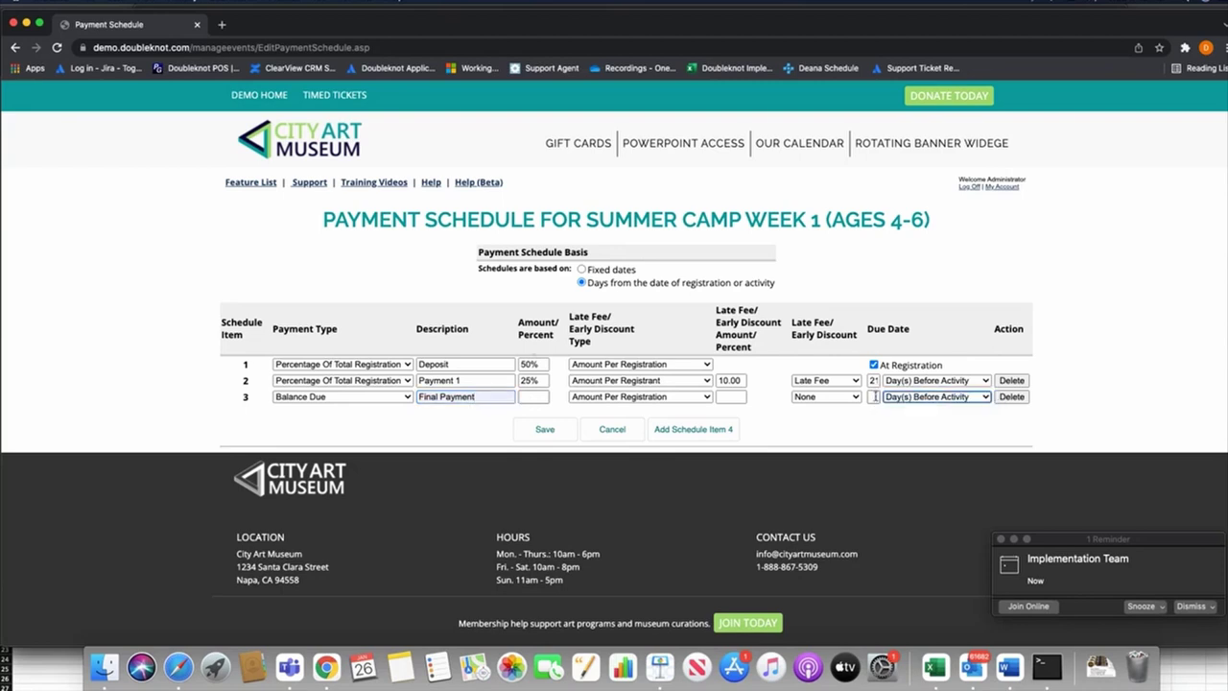
pyautogui.click(873, 396)
pyautogui.write('7')
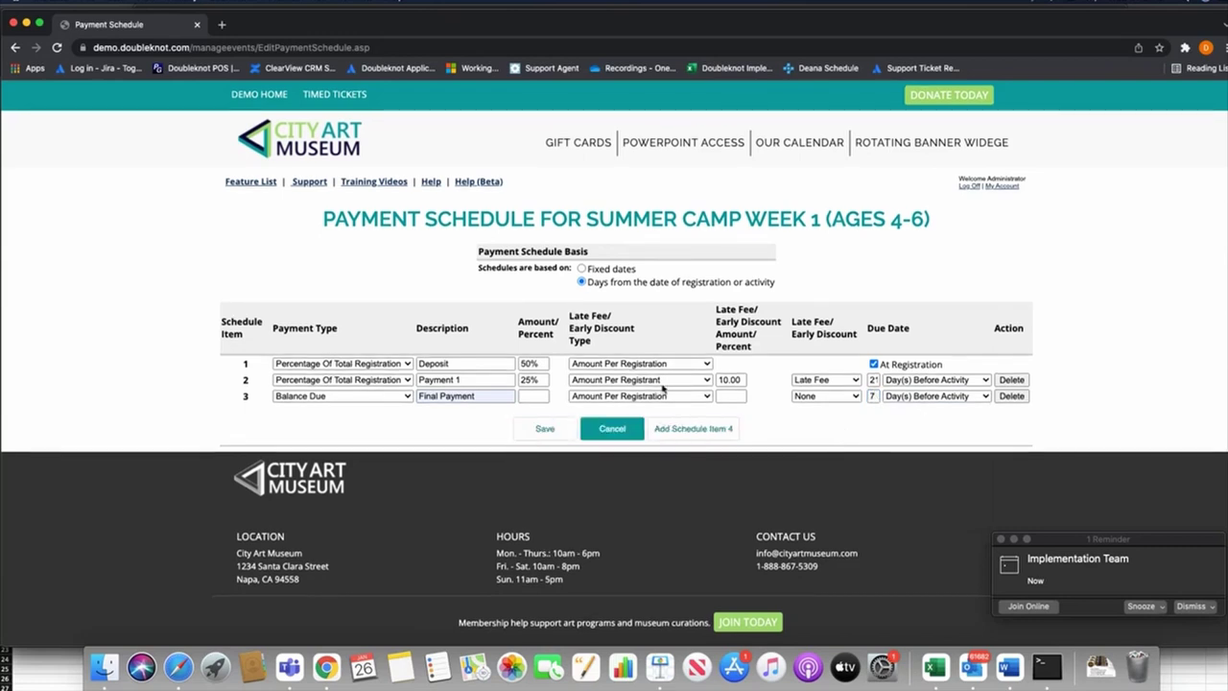
# Point out the Fixed dates and days-based schedule options, then save the three-payment schedule
pyautogui.moveTo(589, 282); pyautogui.dragTo(773, 285)
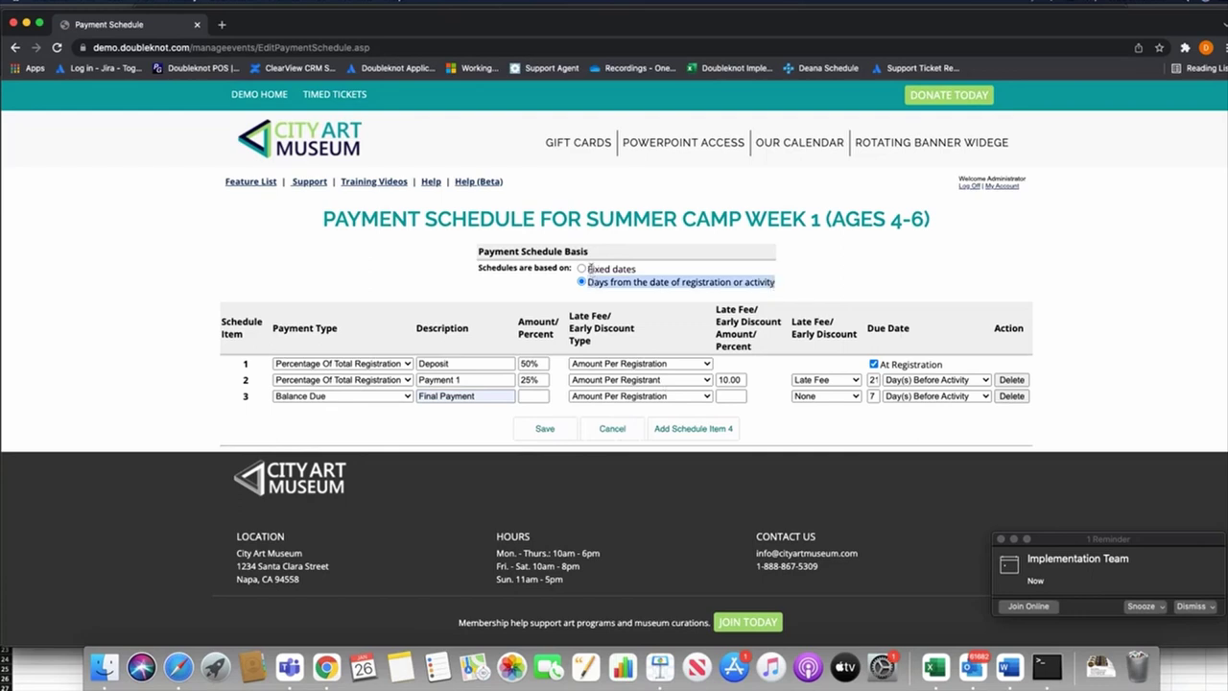
pyautogui.moveTo(588, 270); pyautogui.dragTo(637, 271)
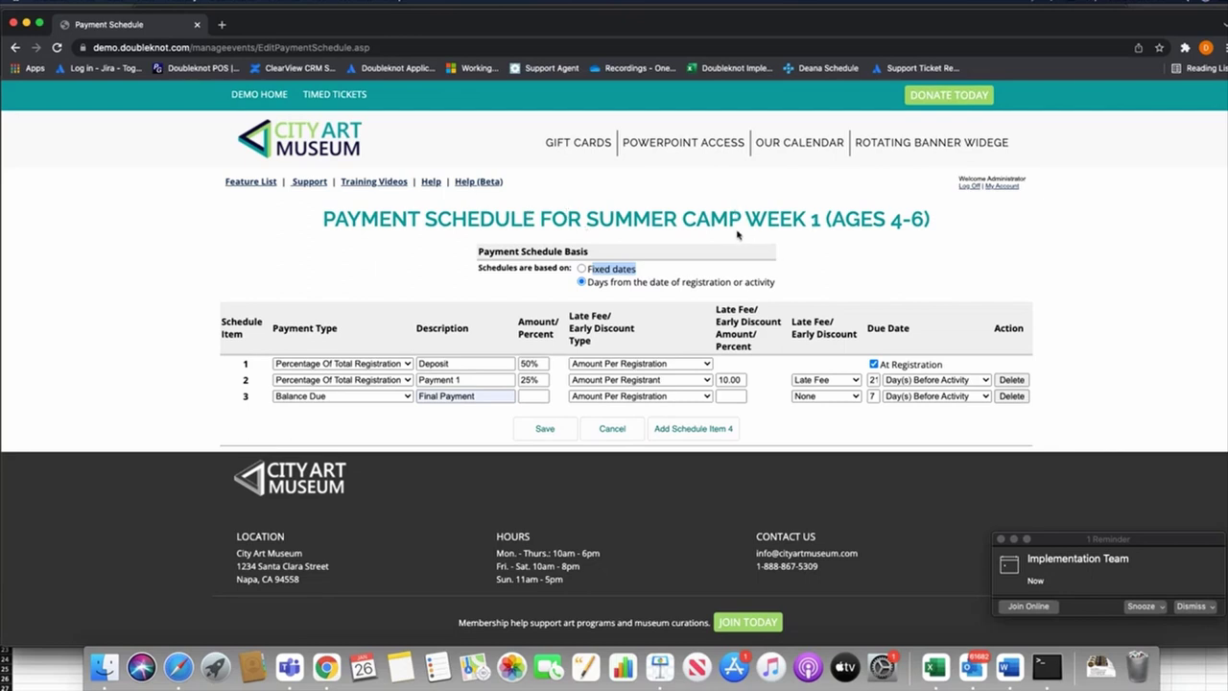
pyautogui.click(846, 279)
pyautogui.hscroll(1, 748, 221)
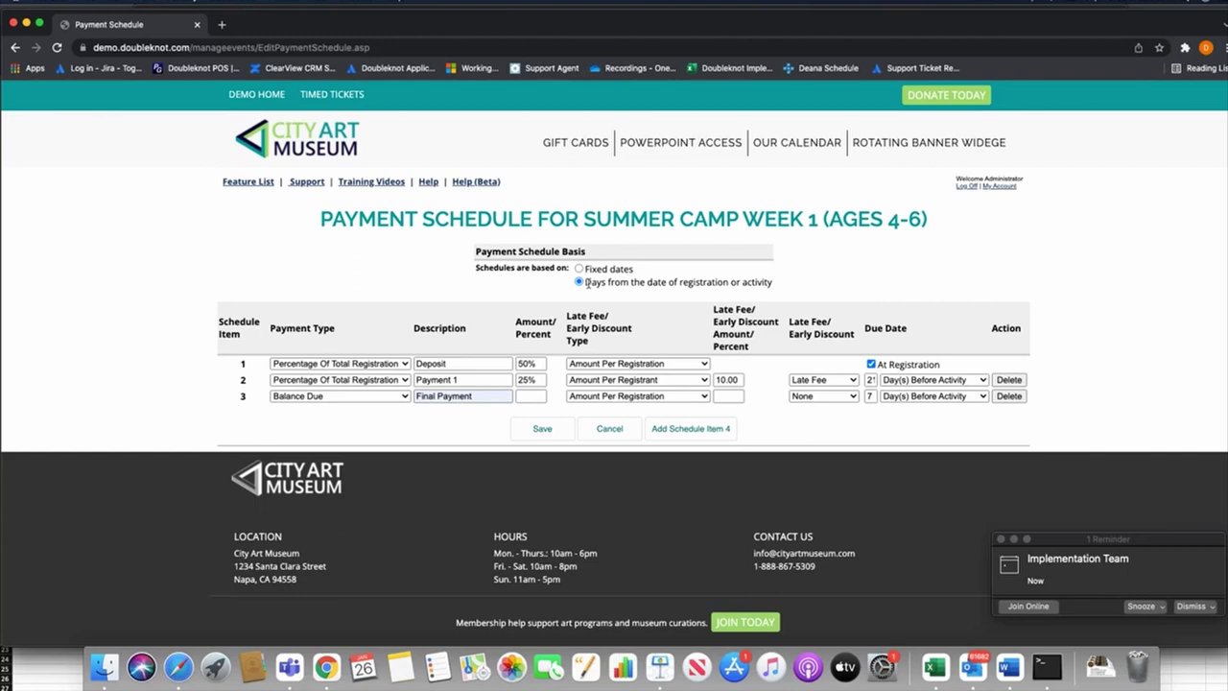
pyautogui.click(542, 428)
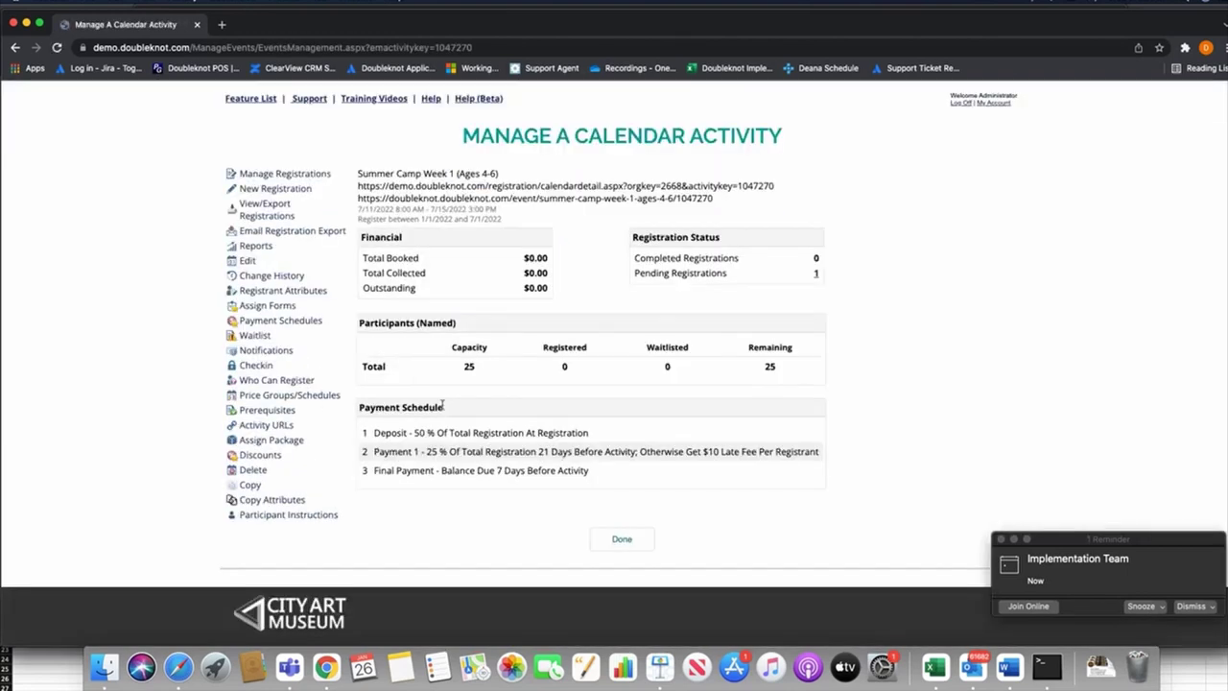
# Review the Payment Schedule summary, then go to the activity's Notifications settings
pyautogui.moveTo(443, 407); pyautogui.dragTo(387, 406)
pyautogui.click(768, 515)
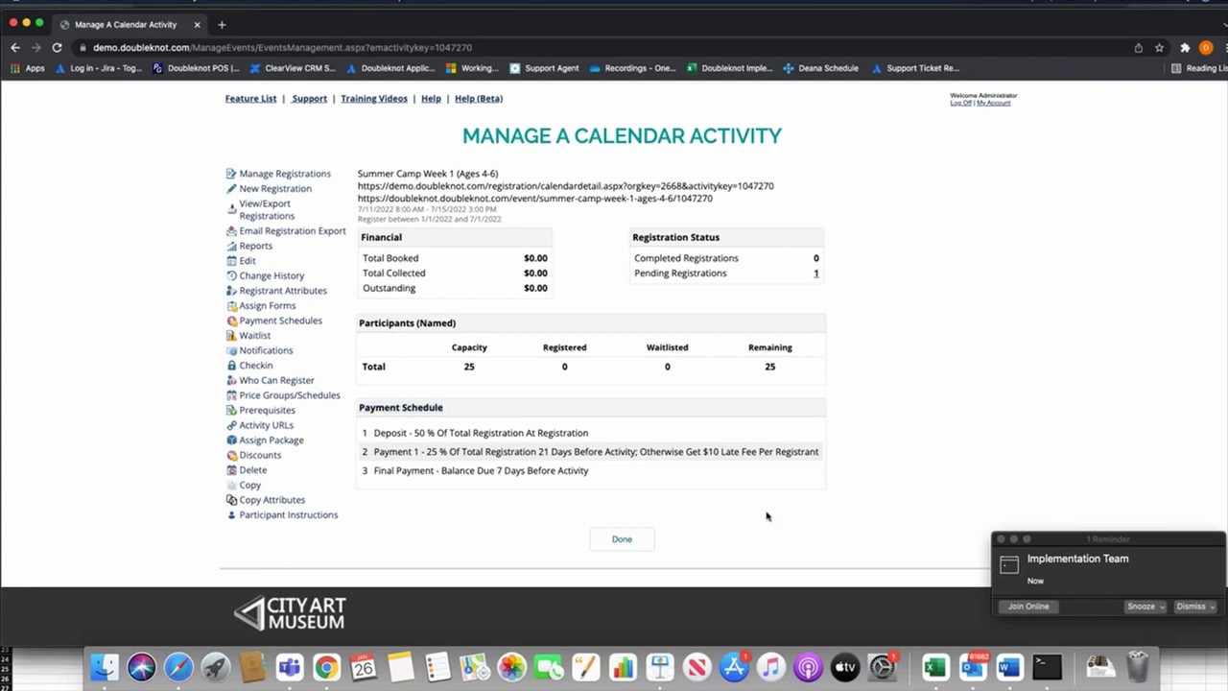
pyautogui.hscroll(1, 395, 443)
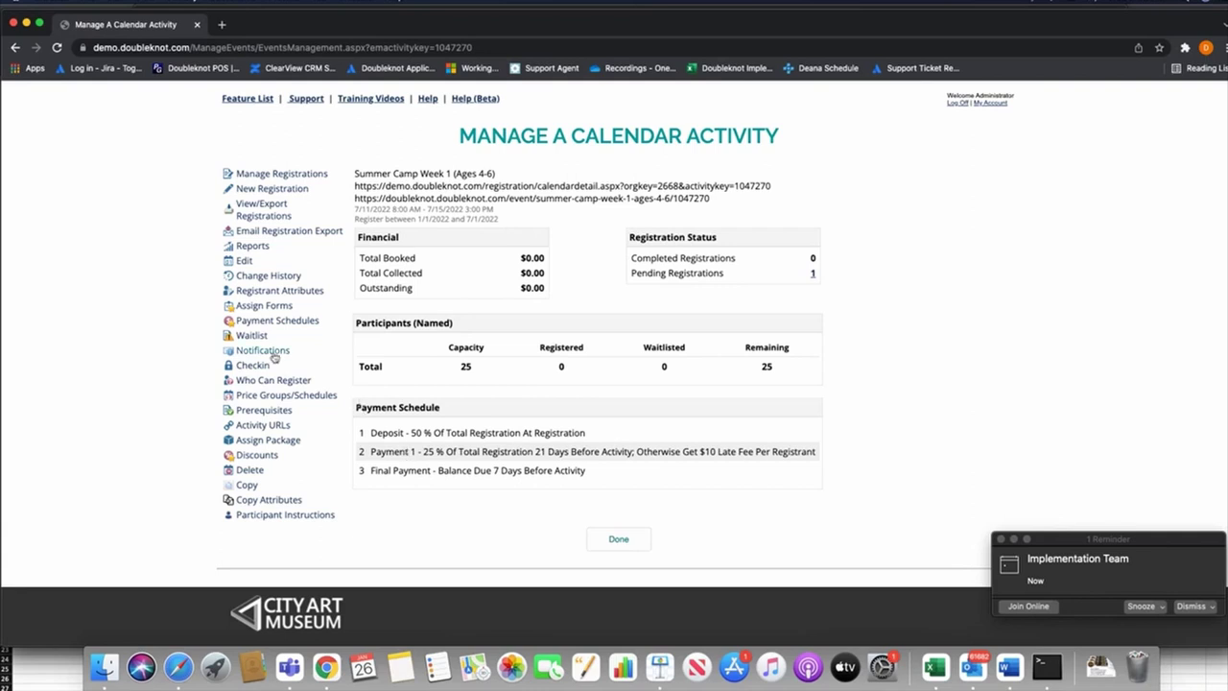
pyautogui.scroll(-1, 275, 357)
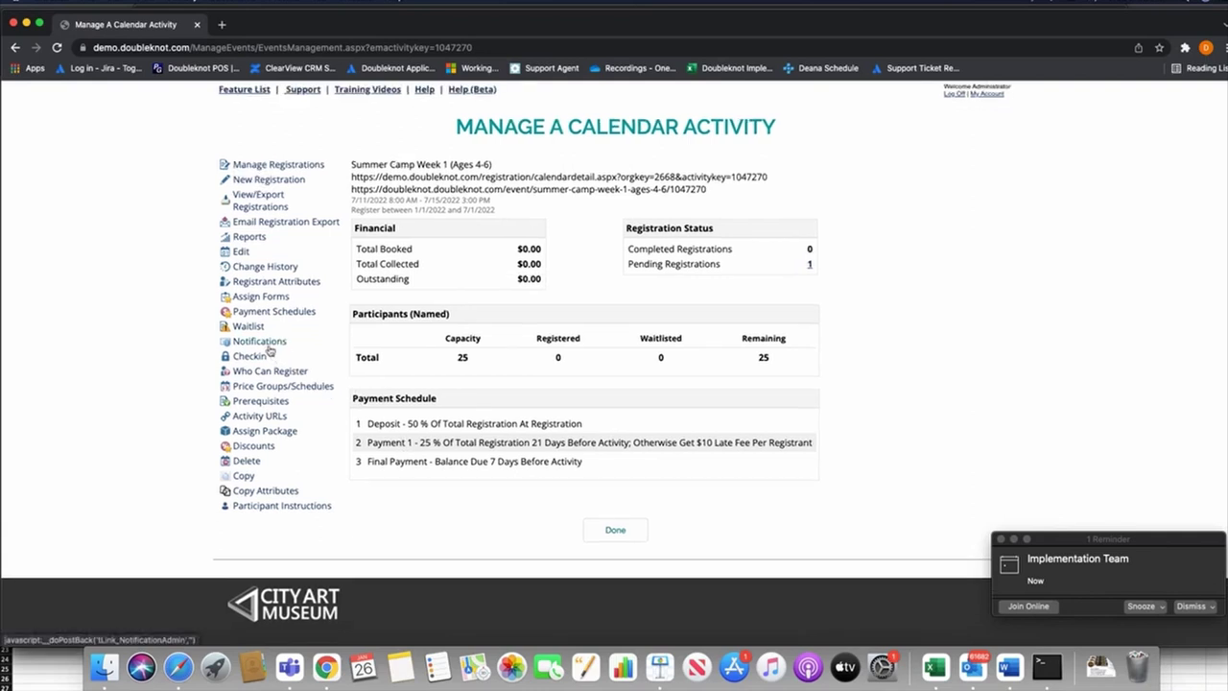
pyautogui.scroll(2, 261, 361)
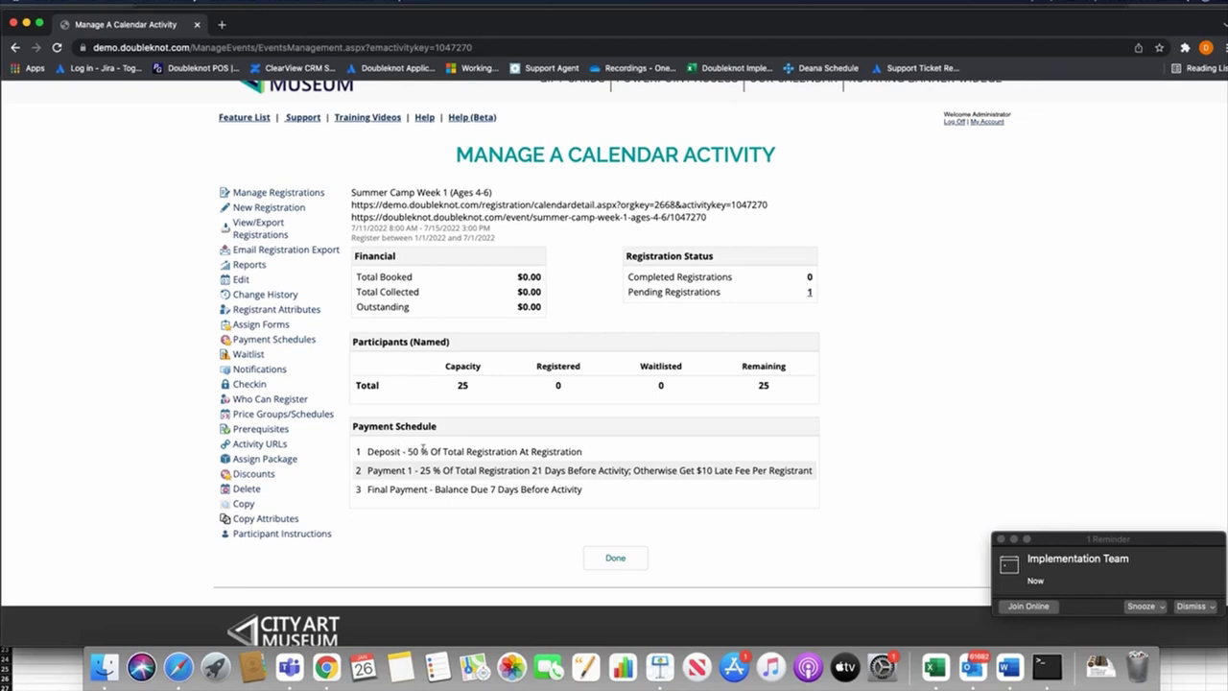
pyautogui.scroll(-1, 288, 383)
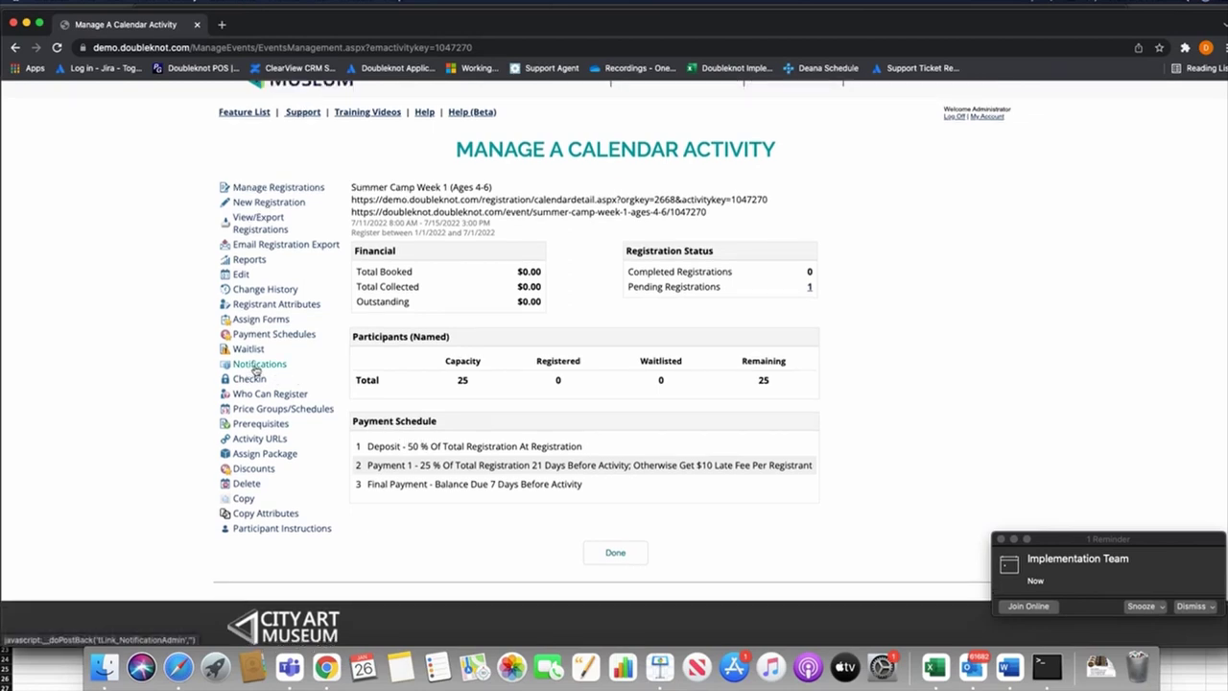
pyautogui.click(256, 371)
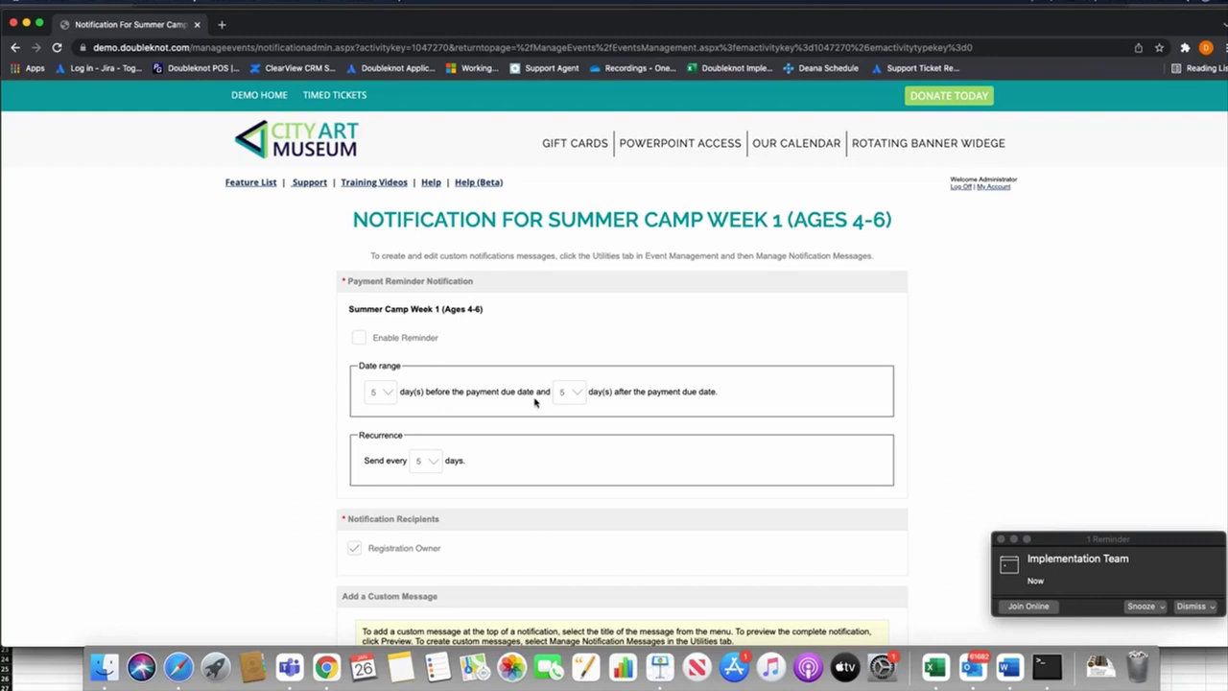
# Turn on the payment reminder and look over its Date range settings
pyautogui.scroll(-2, 648, 407)
pyautogui.scroll(-1, 648, 407)
pyautogui.click(358, 257)
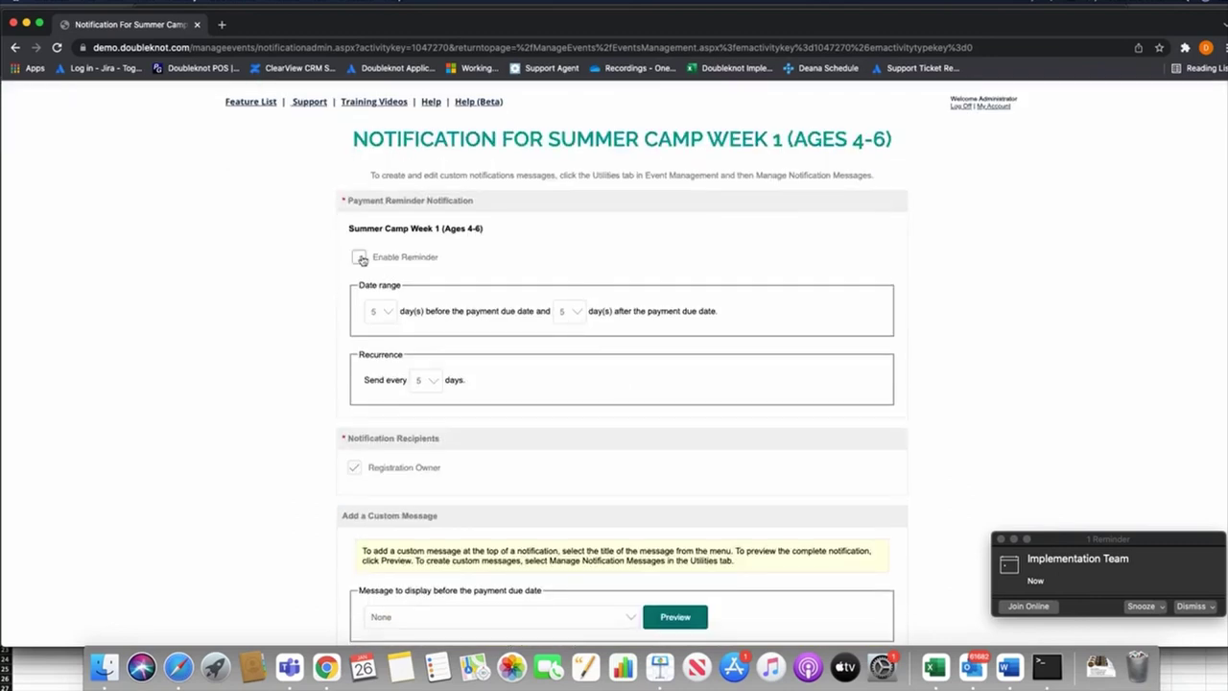
pyautogui.scroll(-2, 619, 274)
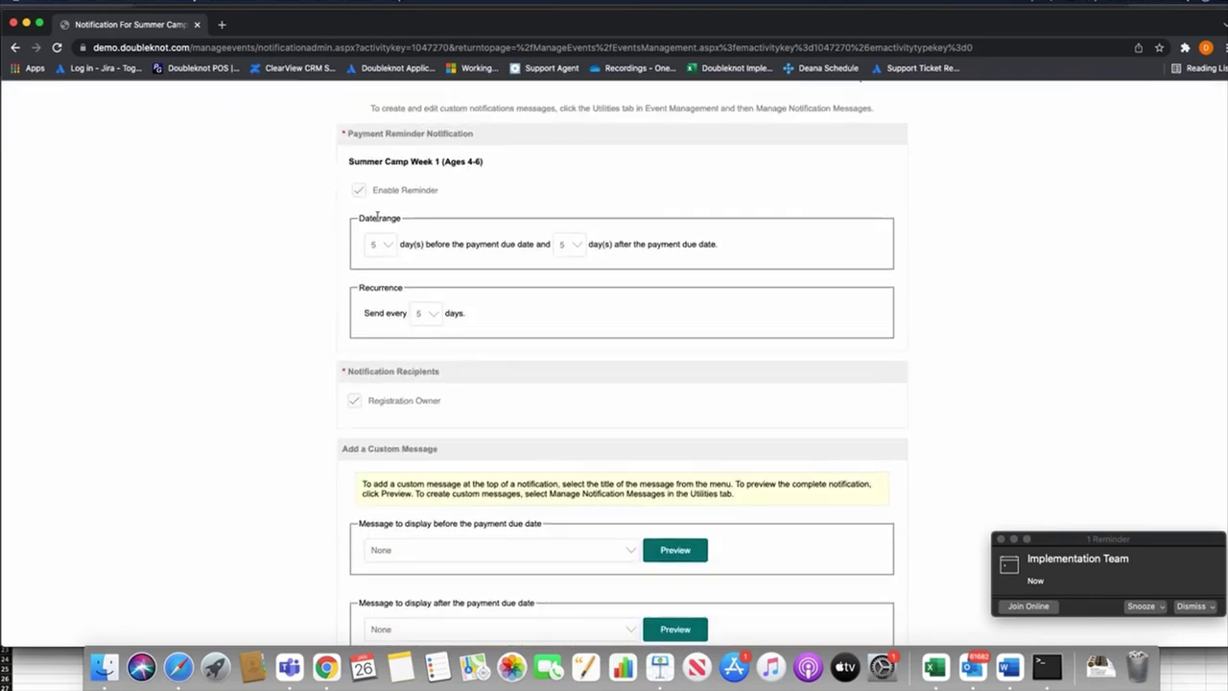
pyautogui.moveTo(357, 218); pyautogui.dragTo(405, 223)
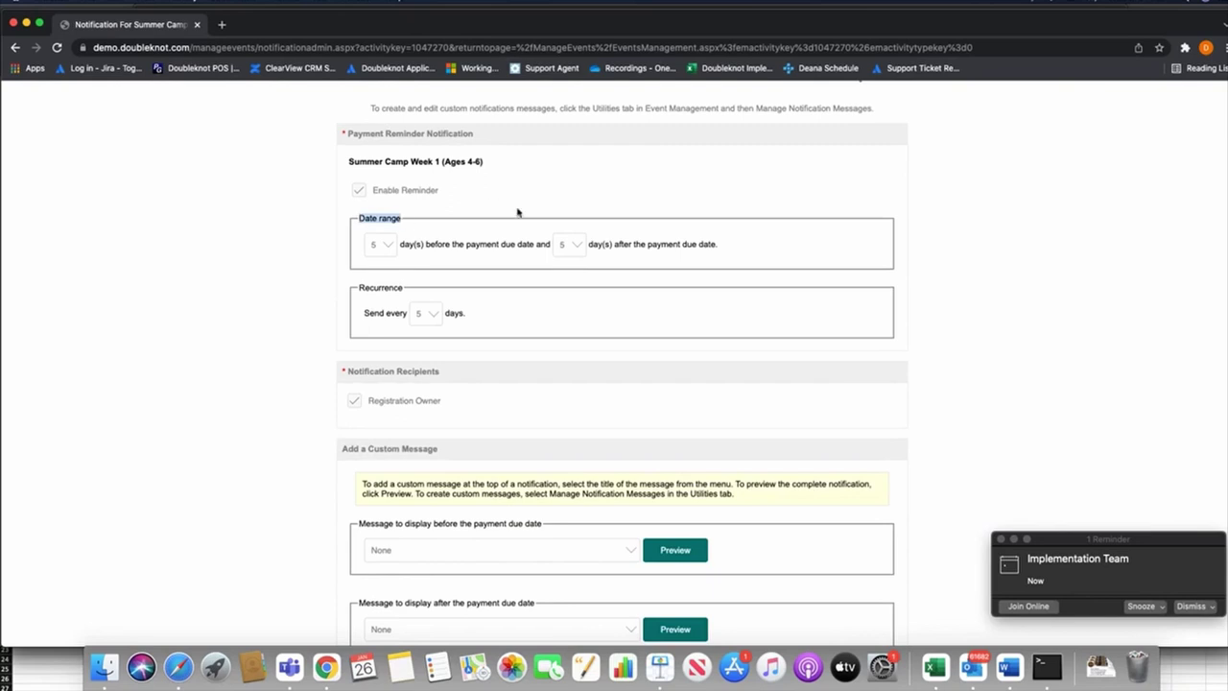
pyautogui.scroll(-1, 518, 211)
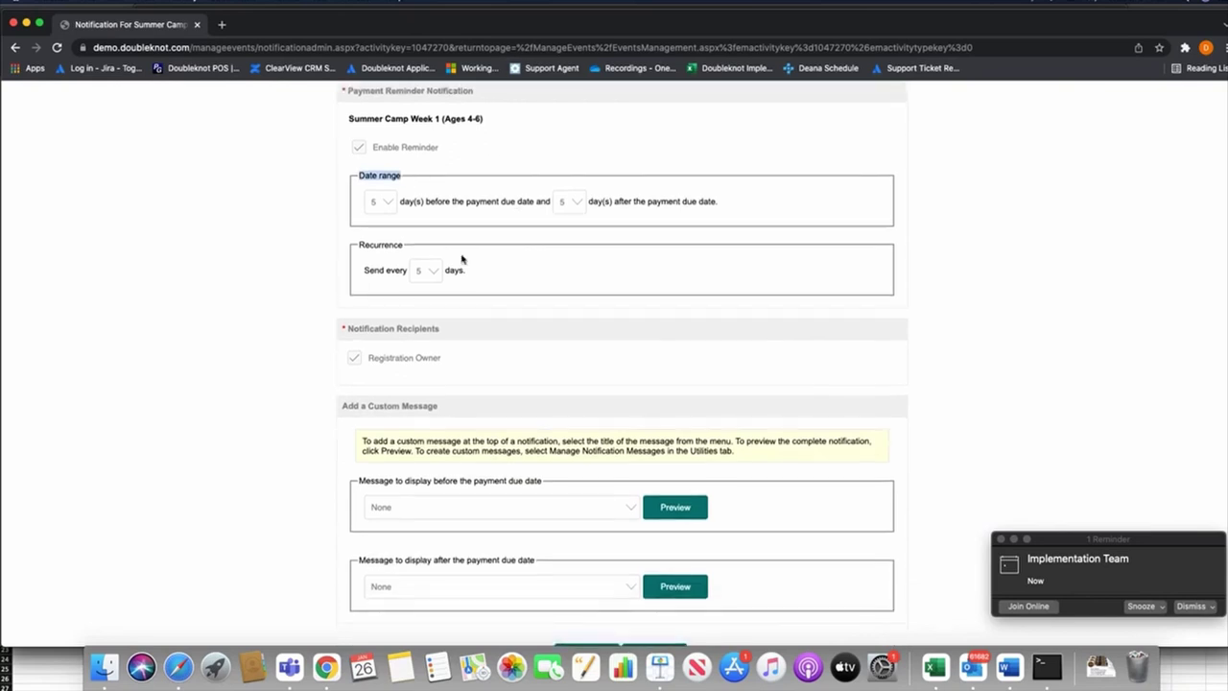
pyautogui.scroll(2, 462, 260)
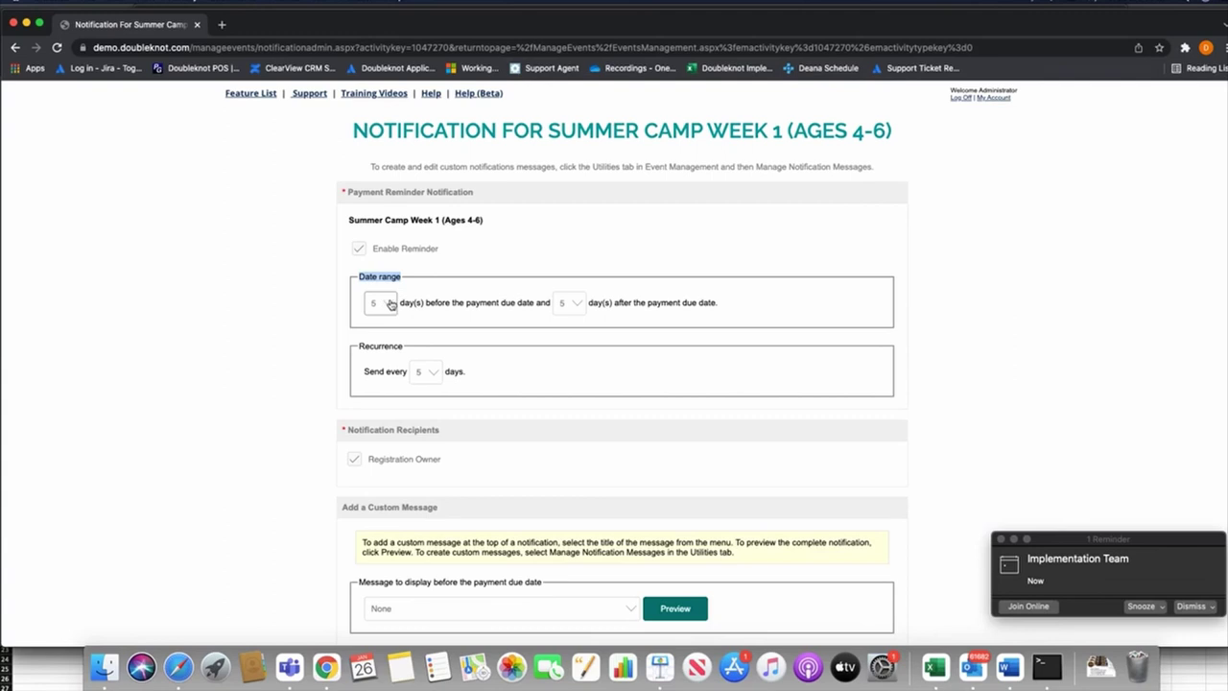
pyautogui.scroll(-1, 390, 304)
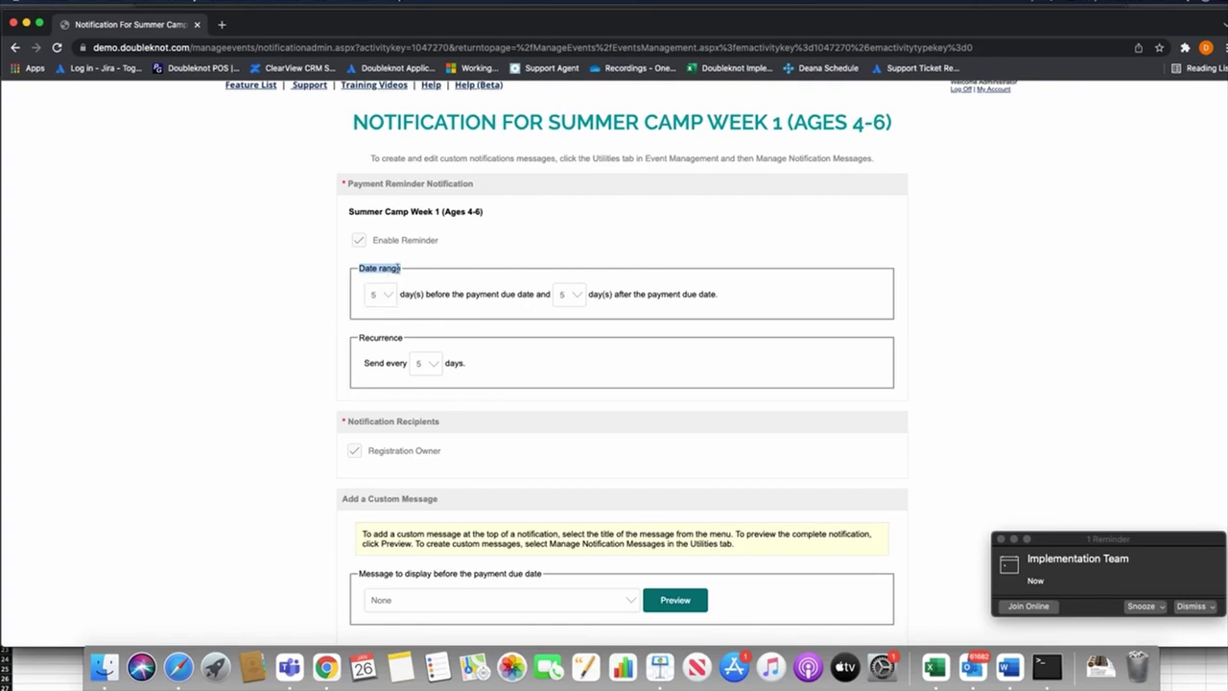
# Send reminders from 7 days before to 7 days after the due date, every 3 days
pyautogui.click(382, 294)
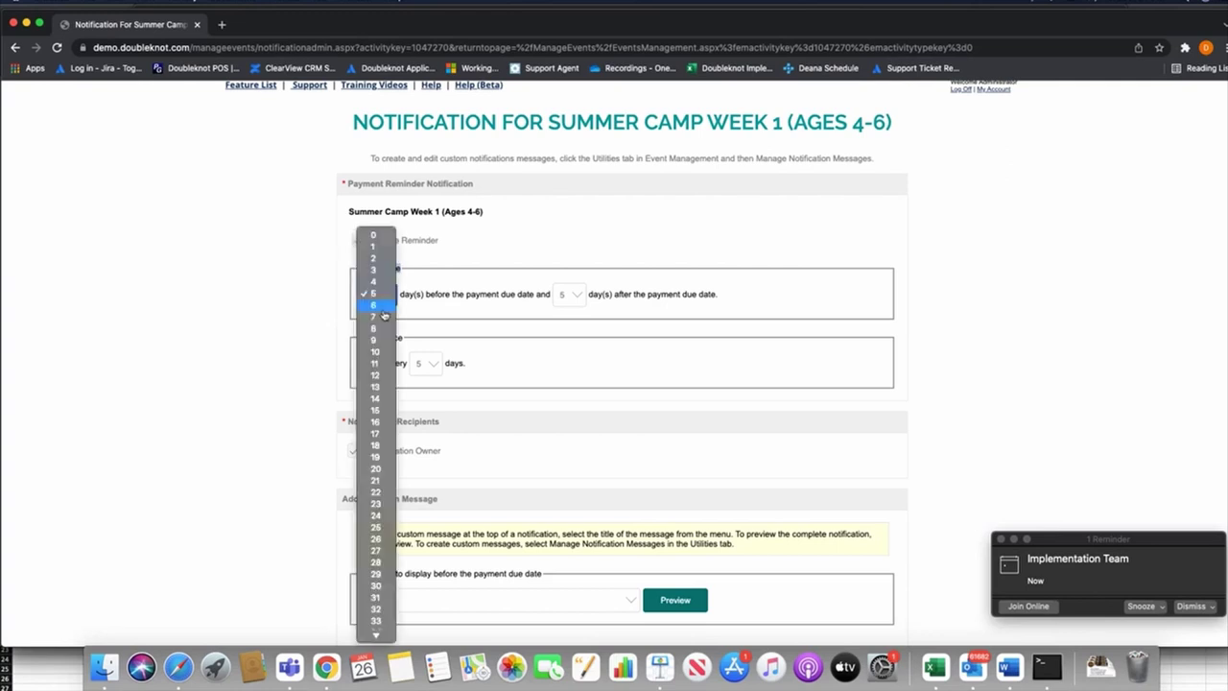
pyautogui.click(375, 318)
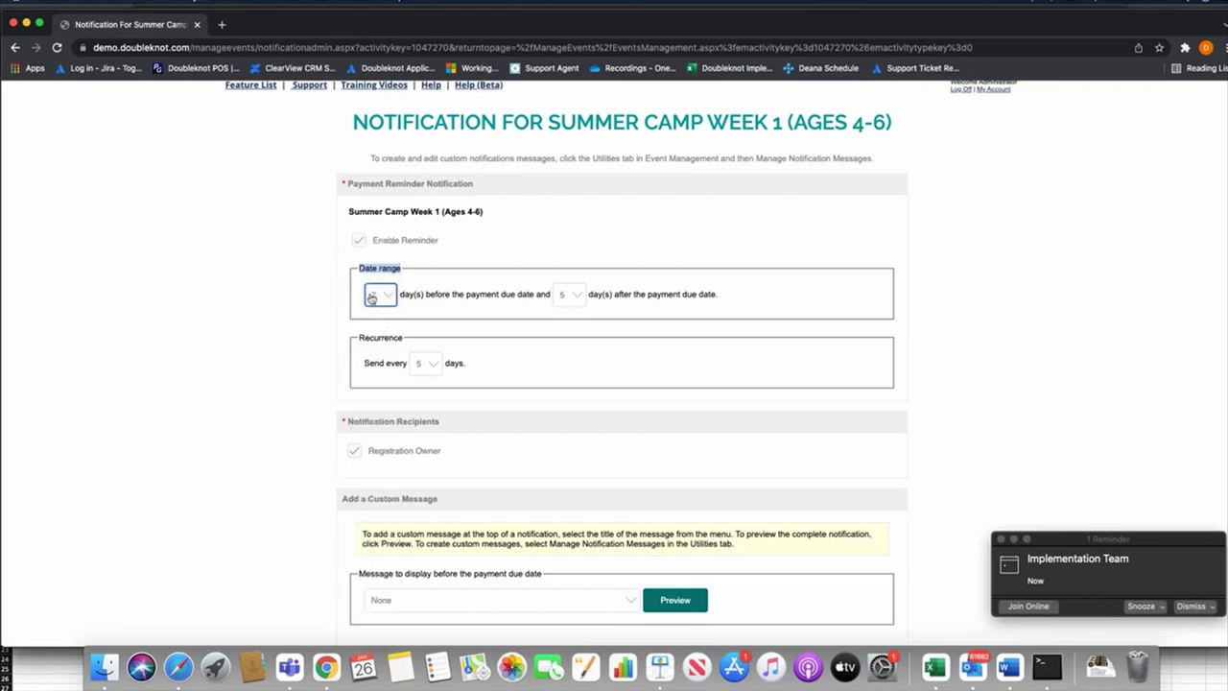
pyautogui.click(568, 298)
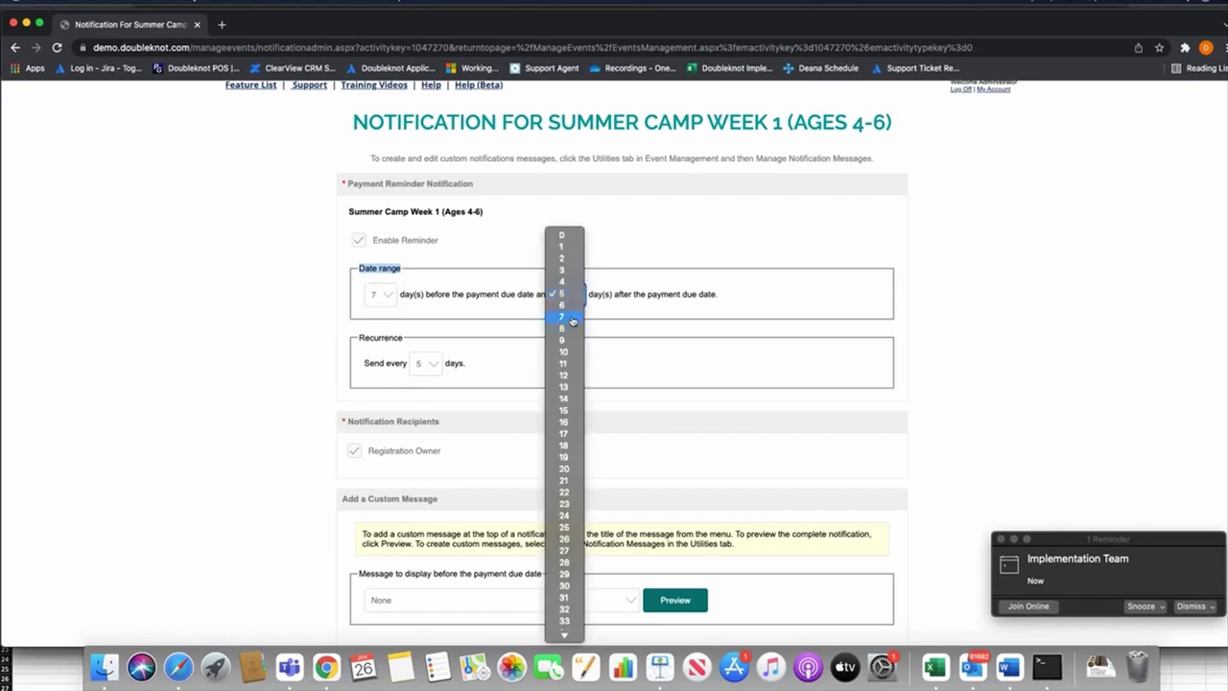
pyautogui.click(566, 318)
pyautogui.click(428, 363)
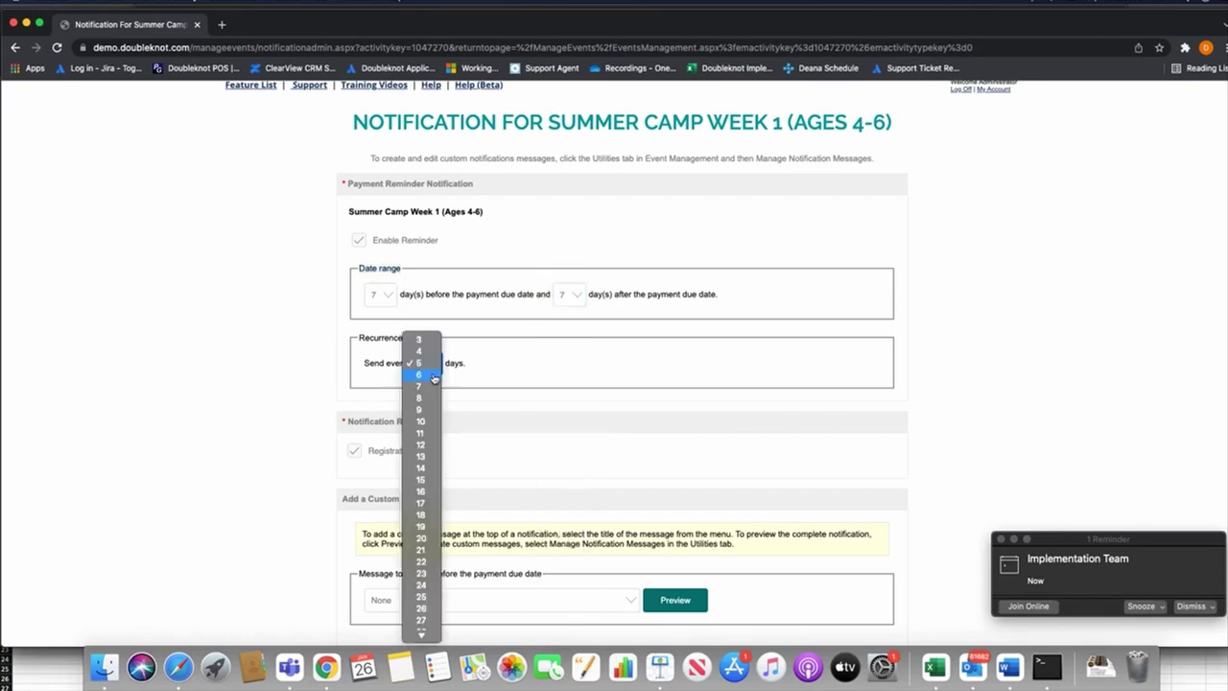
pyautogui.click(432, 349)
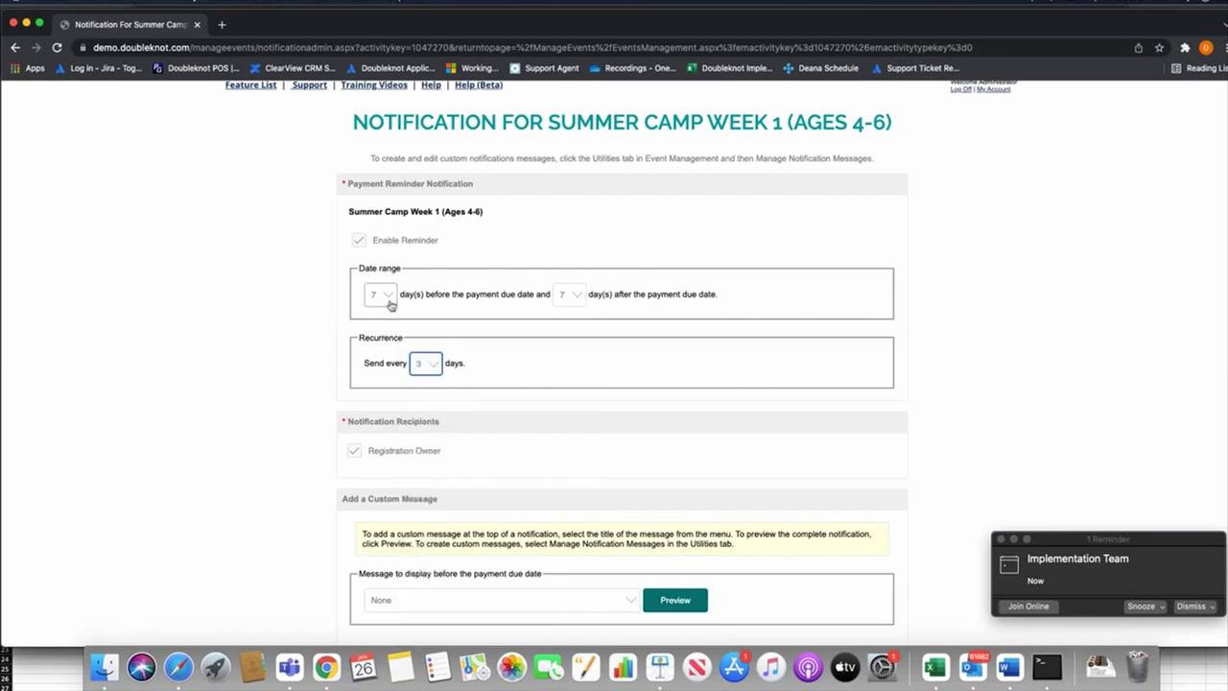
# Browse the before-due-date message choices without picking one, then review the reminder settings
pyautogui.scroll(-2, 645, 419)
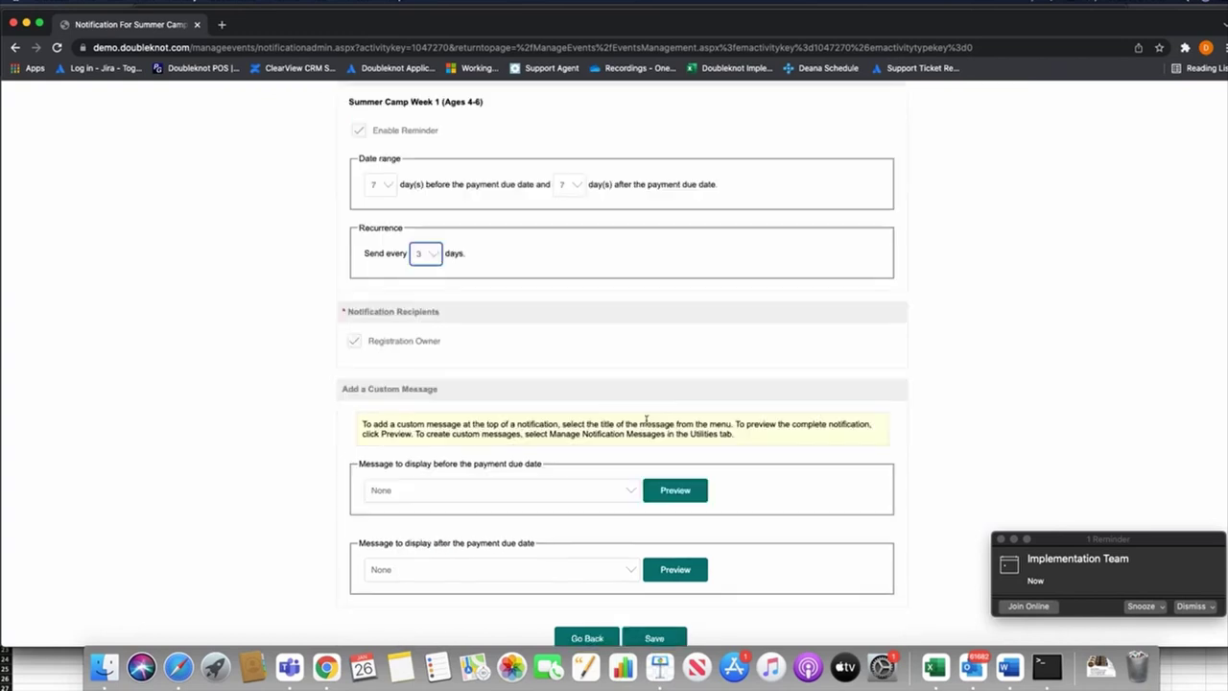
pyautogui.scroll(-2, 646, 419)
pyautogui.click(624, 365)
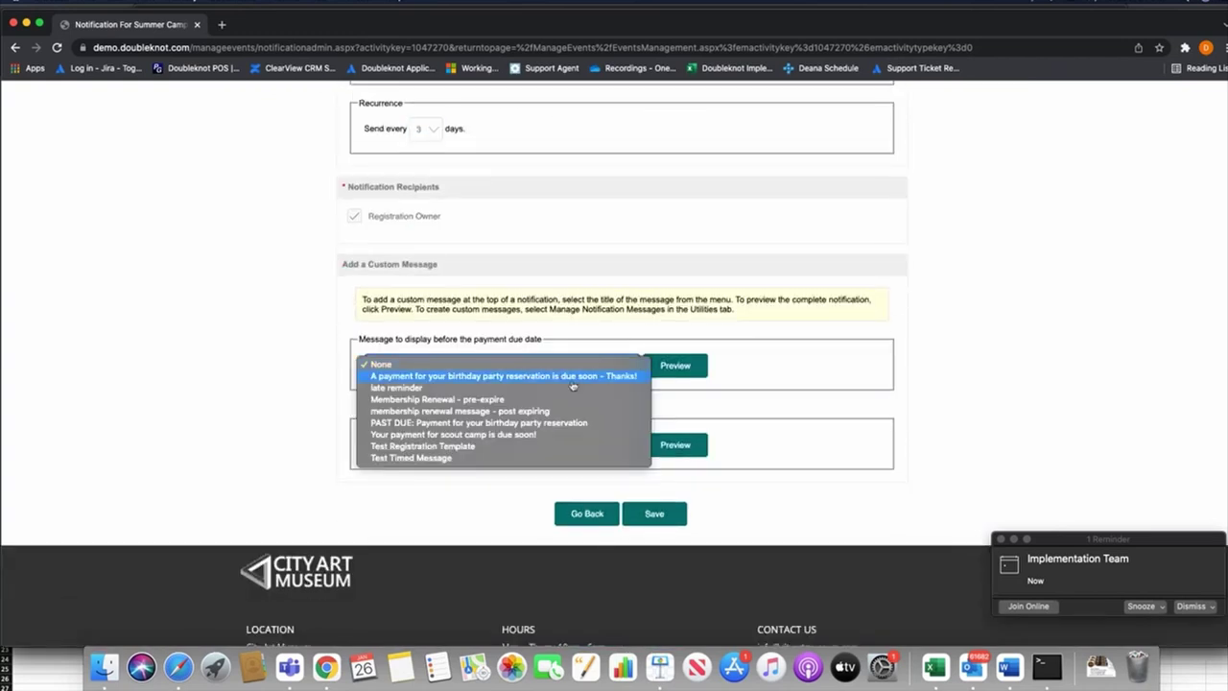
pyautogui.click(596, 294)
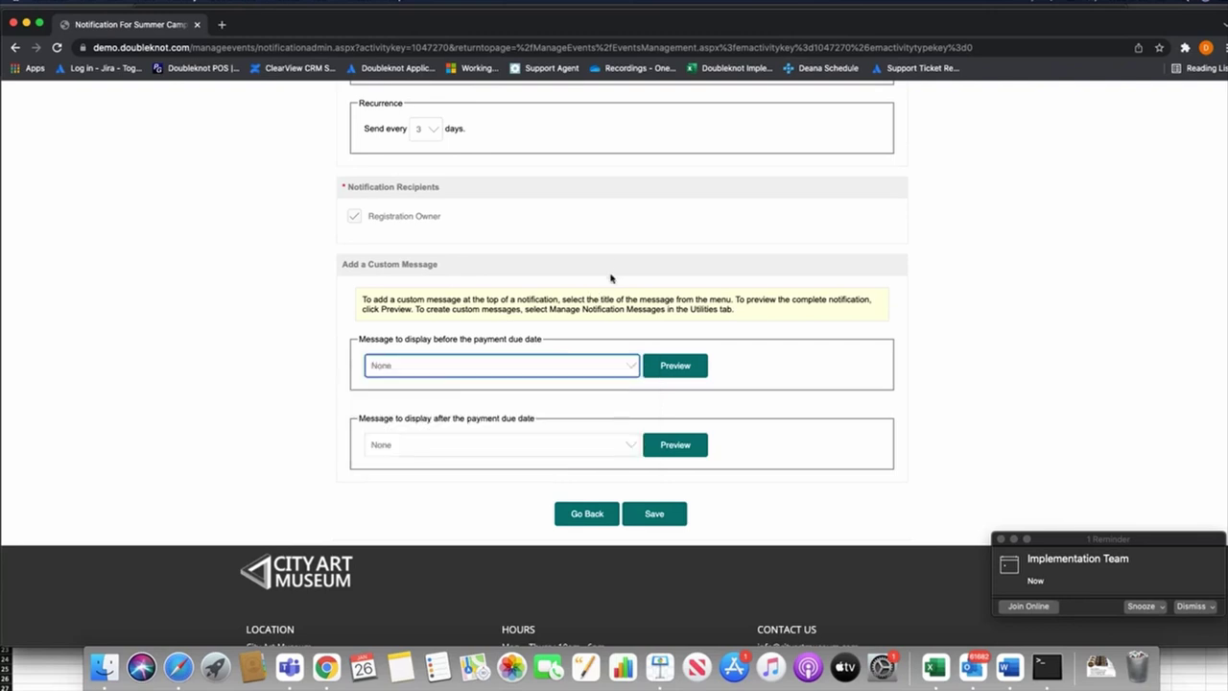
pyautogui.scroll(5, 528, 310)
pyautogui.scroll(-4, 588, 340)
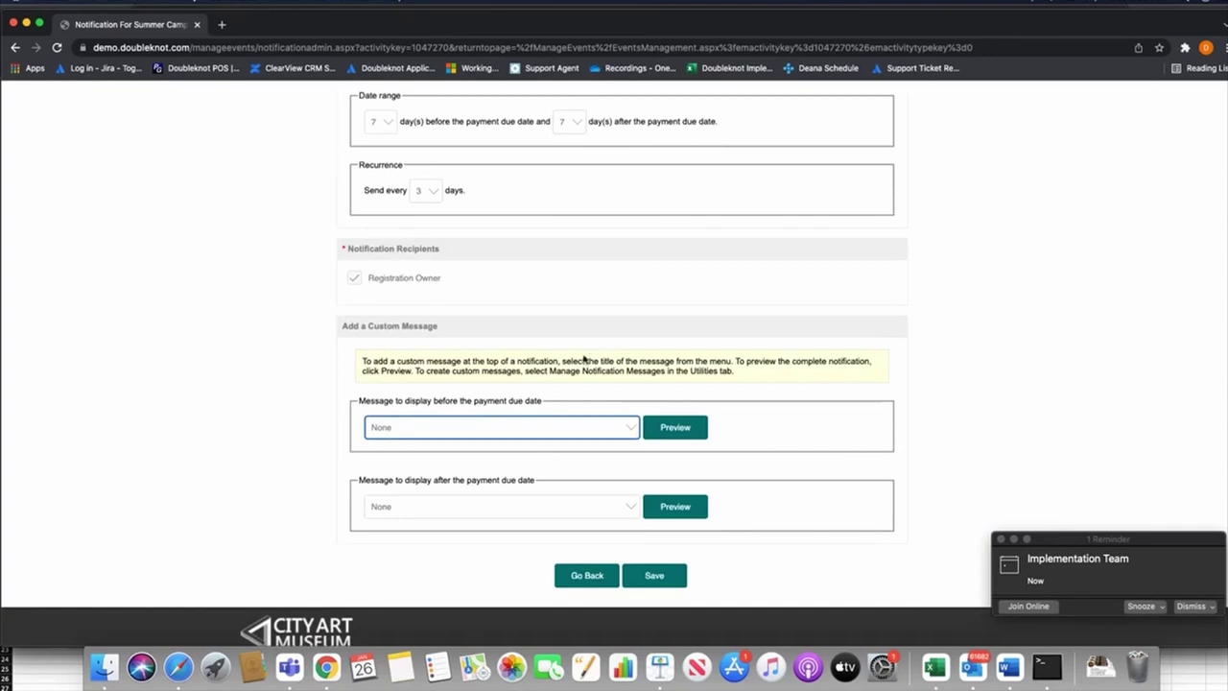
pyautogui.scroll(-1, 585, 359)
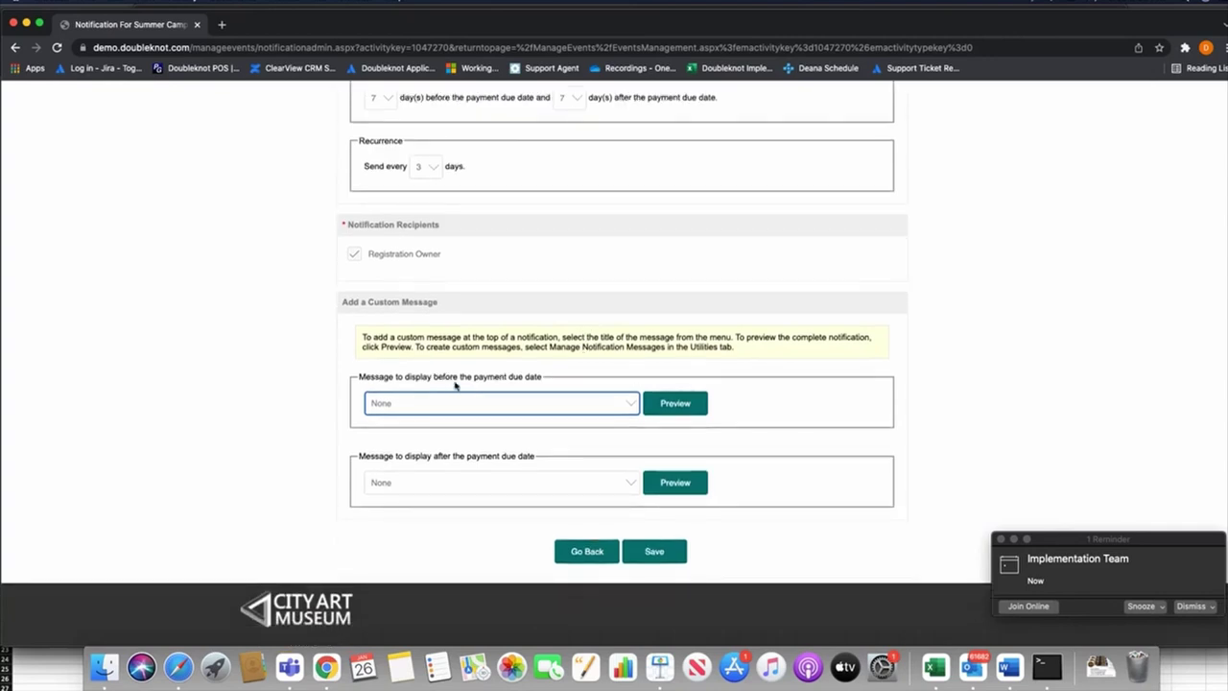
pyautogui.scroll(1, 461, 386)
pyautogui.scroll(2, 513, 403)
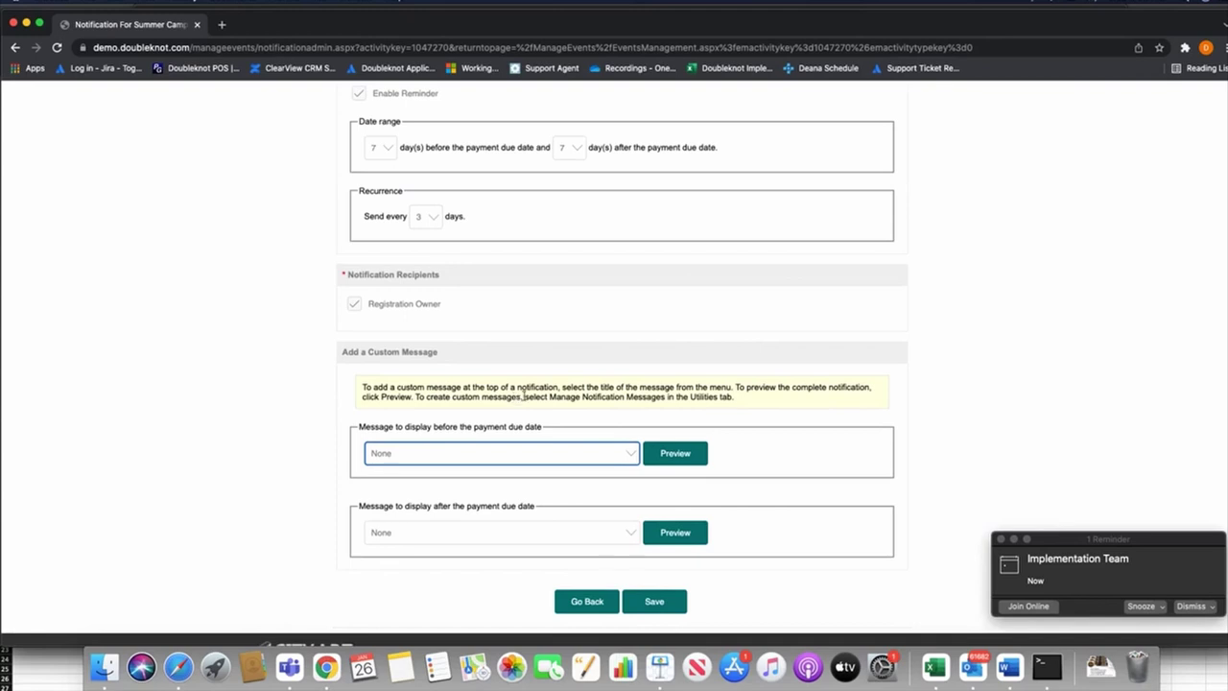
pyautogui.scroll(-4, 523, 396)
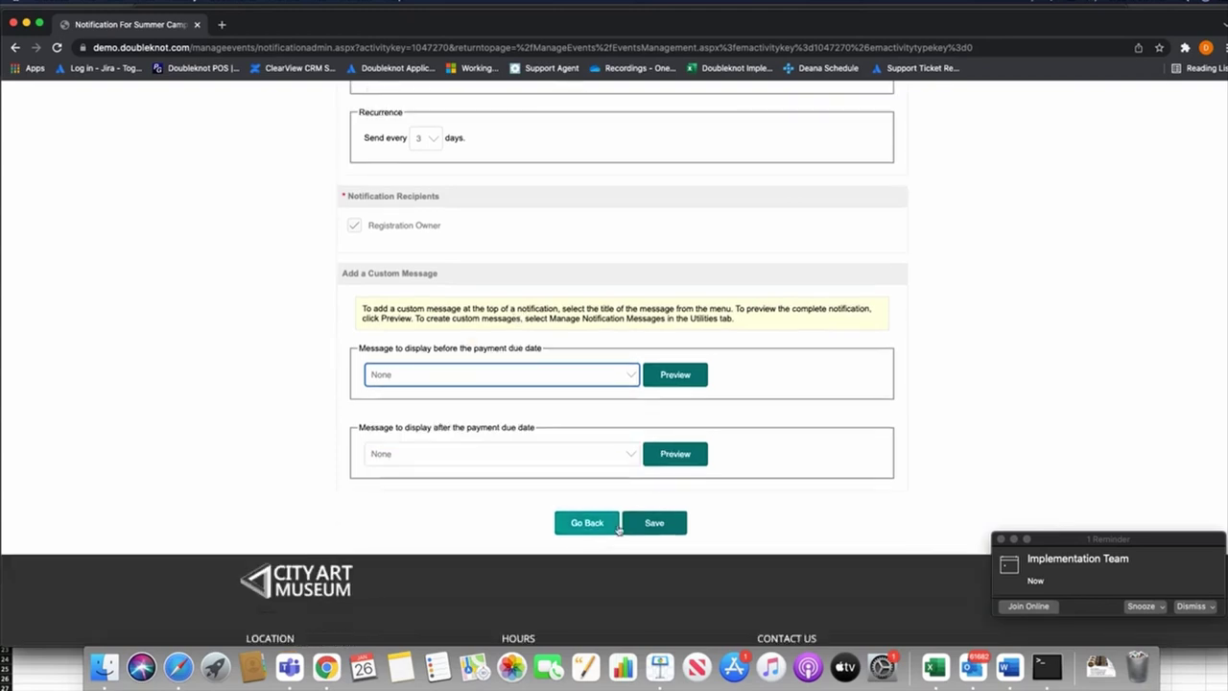
# Save the payment reminder and review the Week 1 activity's three-payment schedule
pyautogui.click(623, 530)
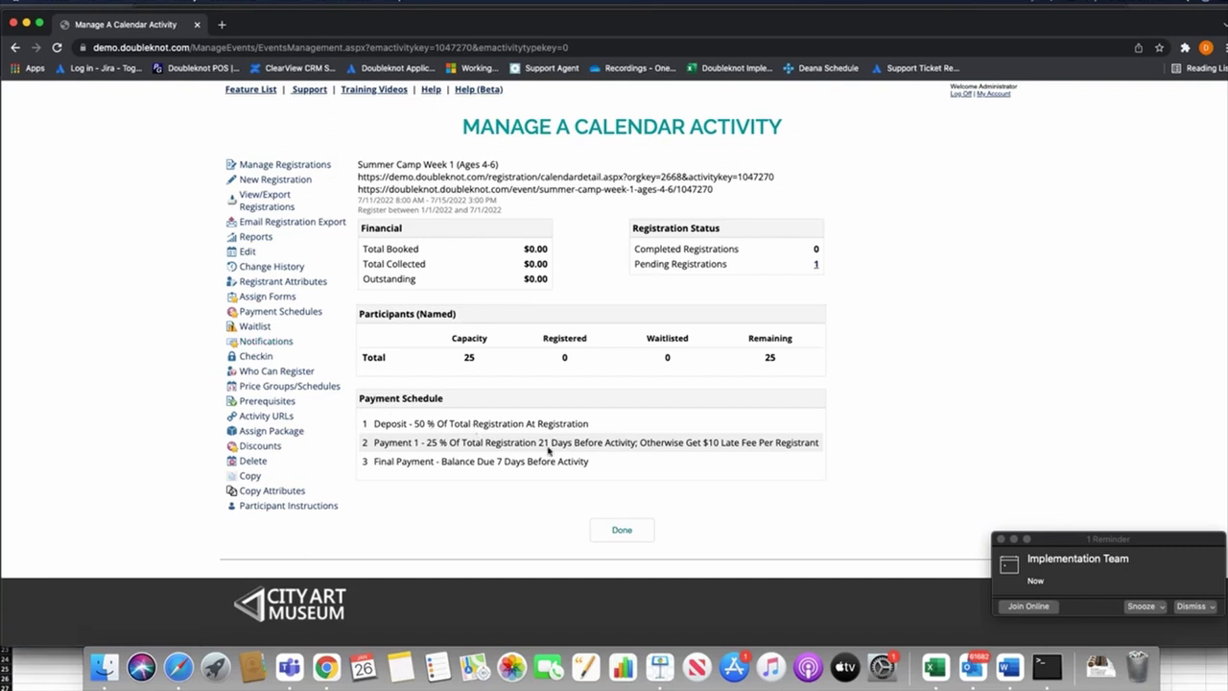
pyautogui.scroll(1, 551, 453)
pyautogui.scroll(-3, 568, 459)
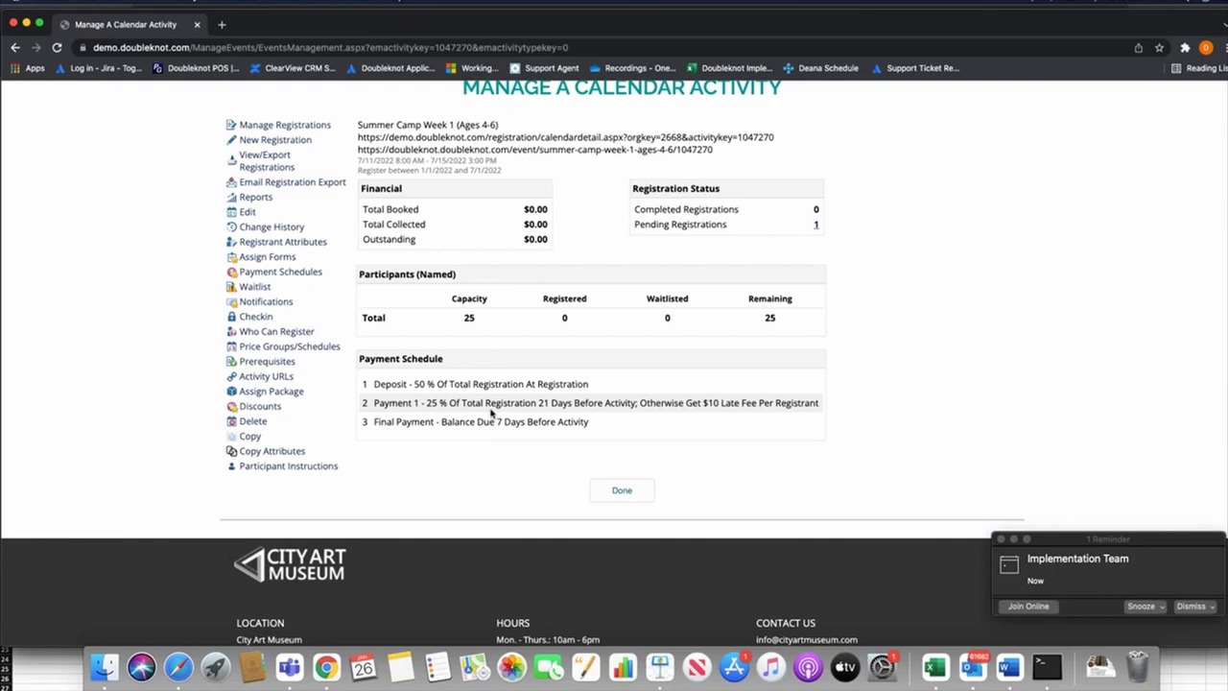
pyautogui.scroll(3, 491, 413)
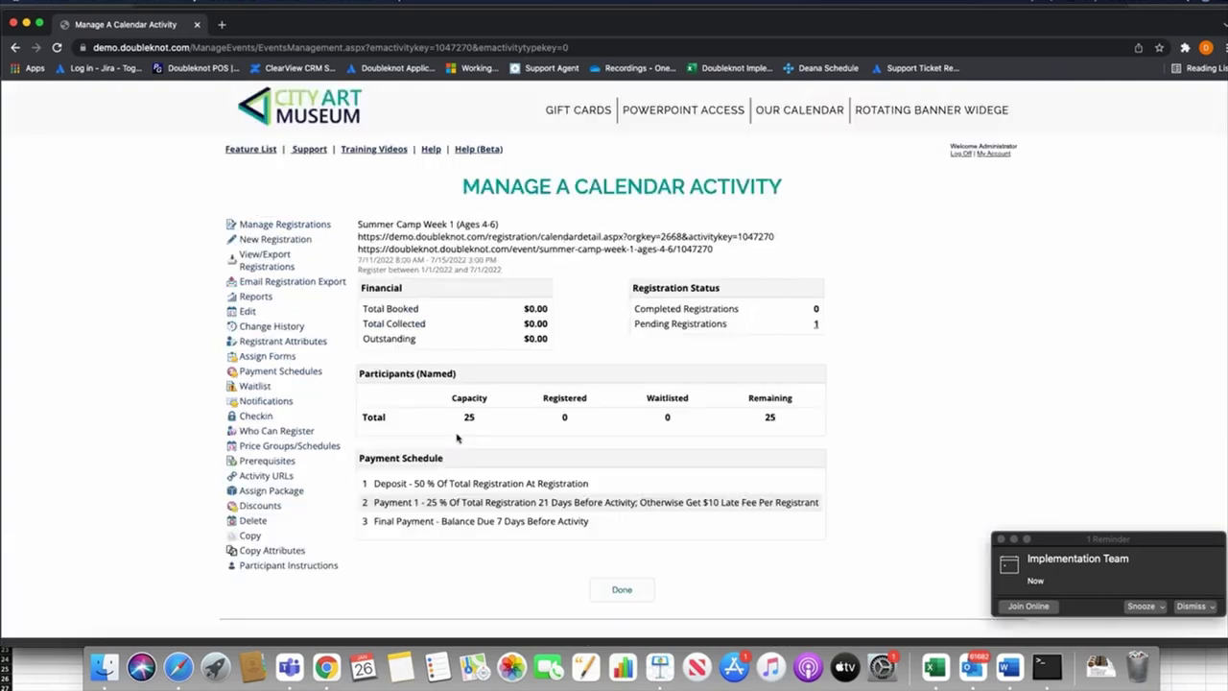
pyautogui.scroll(-1, 458, 438)
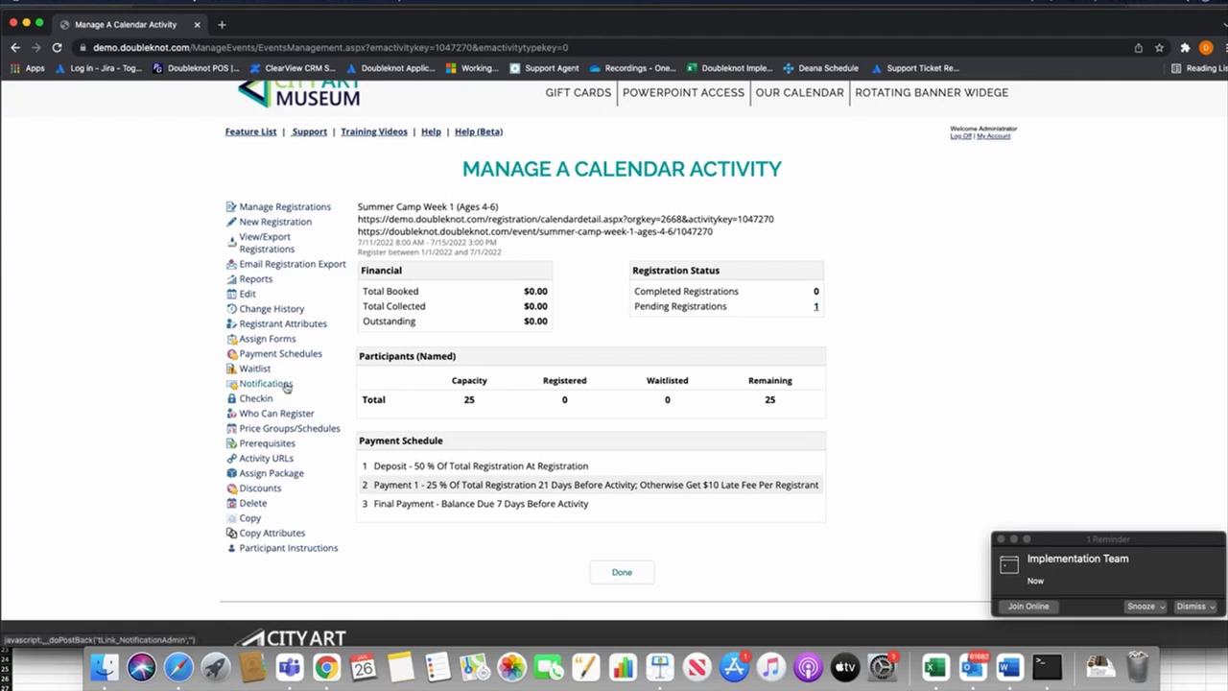
pyautogui.scroll(-1, 283, 386)
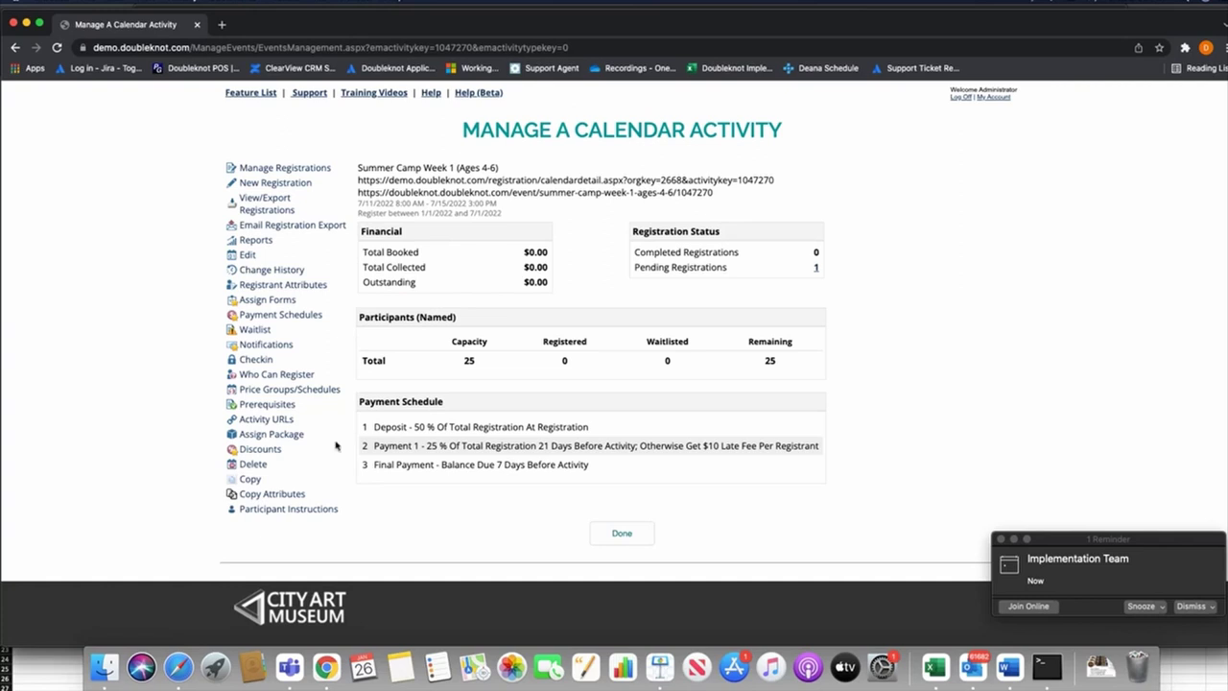
# Create a new active discount described with the aid recipient's name plus 'Financial Aid'
pyautogui.click(278, 450)
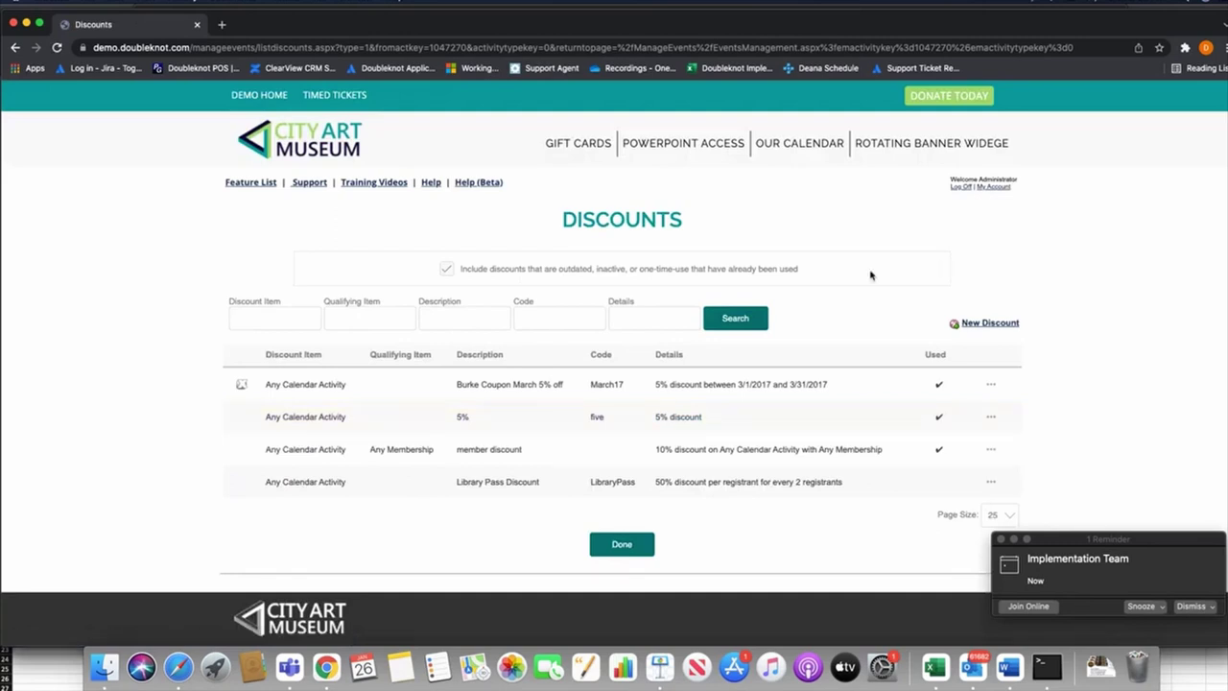
pyautogui.click(986, 324)
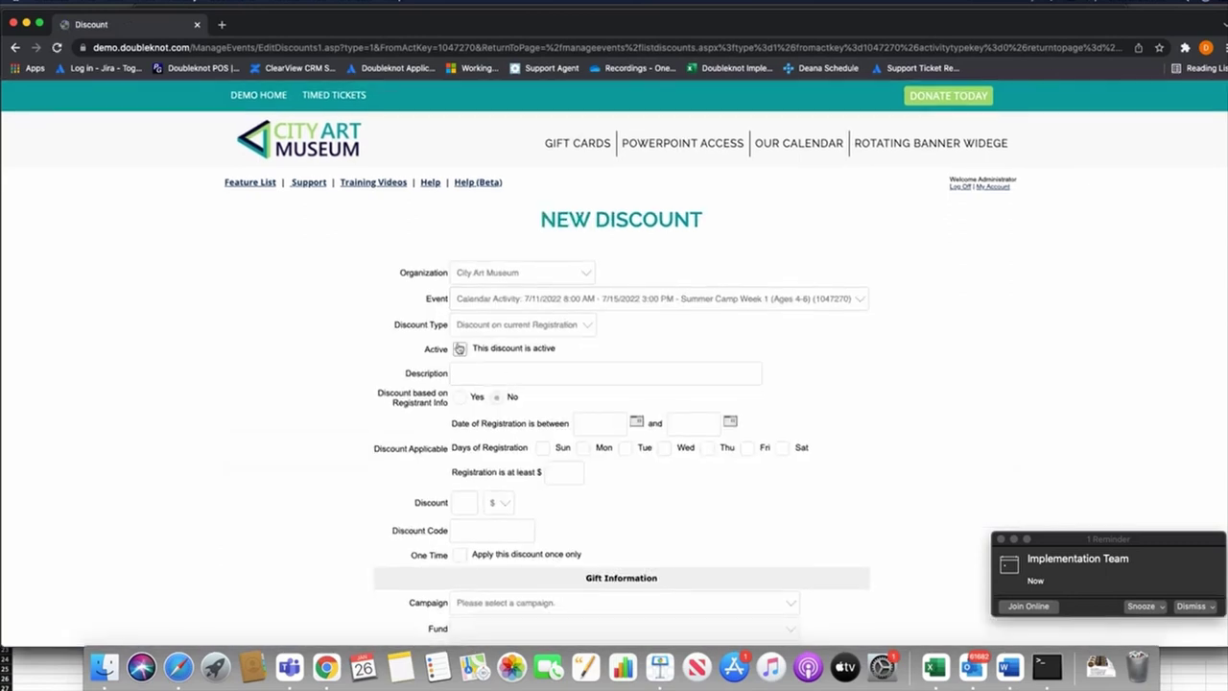
pyautogui.click(460, 349)
pyautogui.scroll(-2, 556, 348)
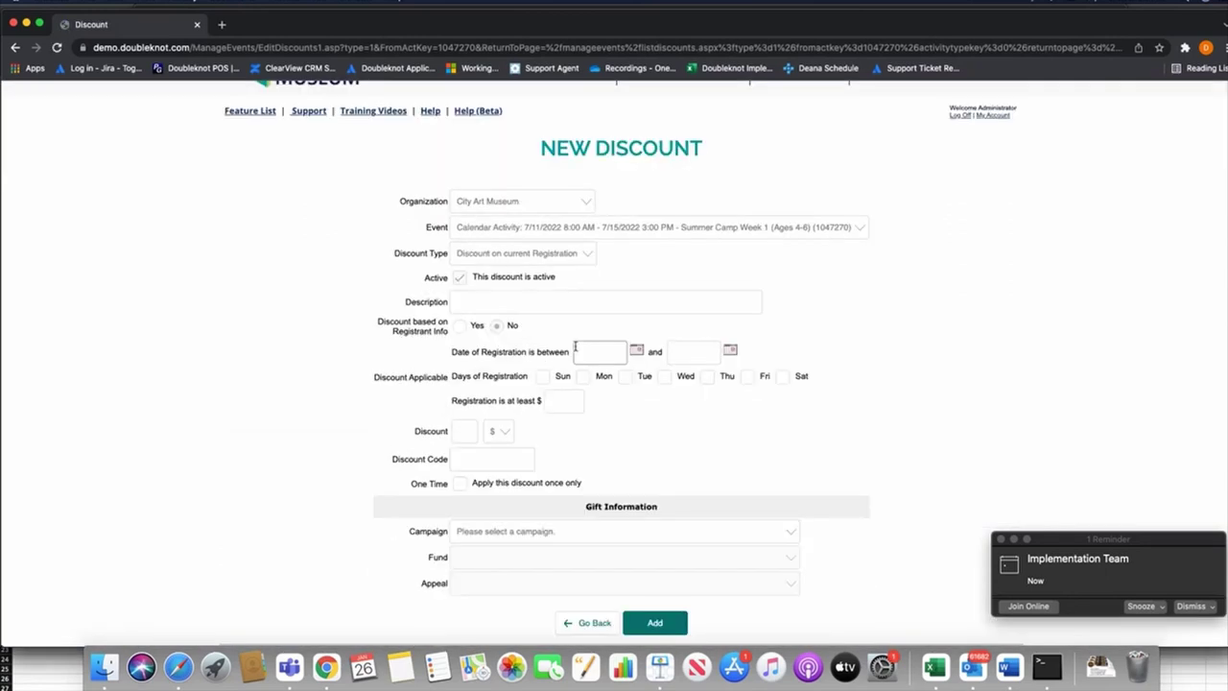
pyautogui.click(522, 297)
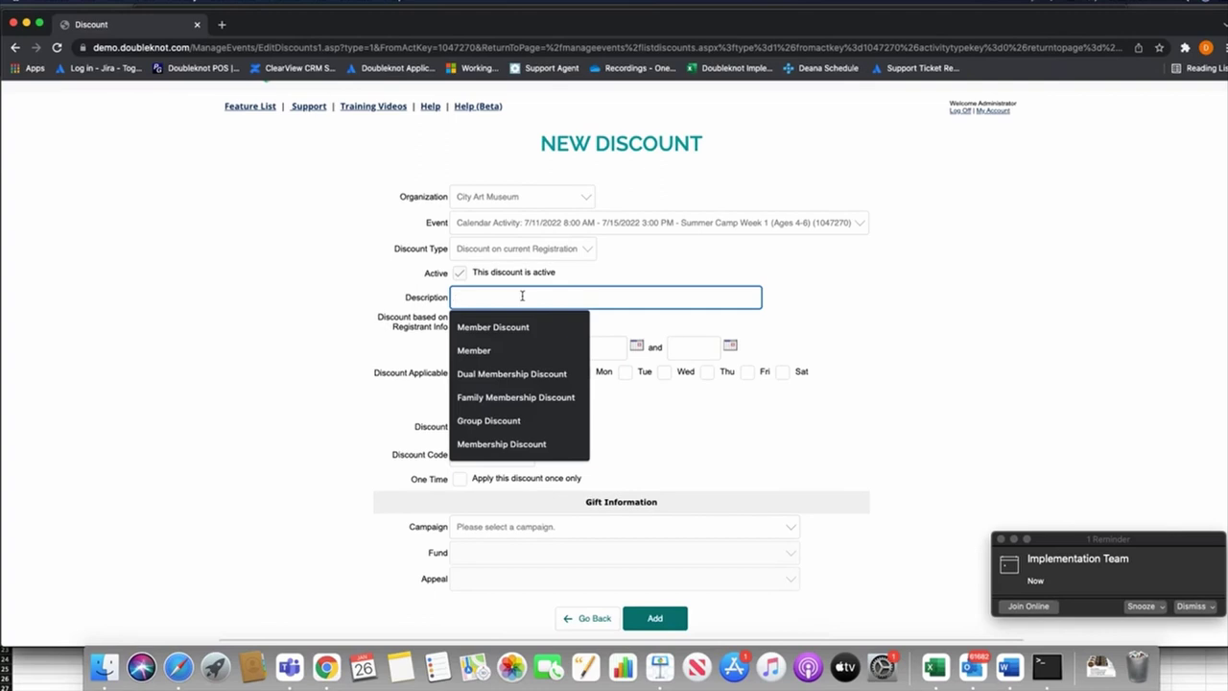
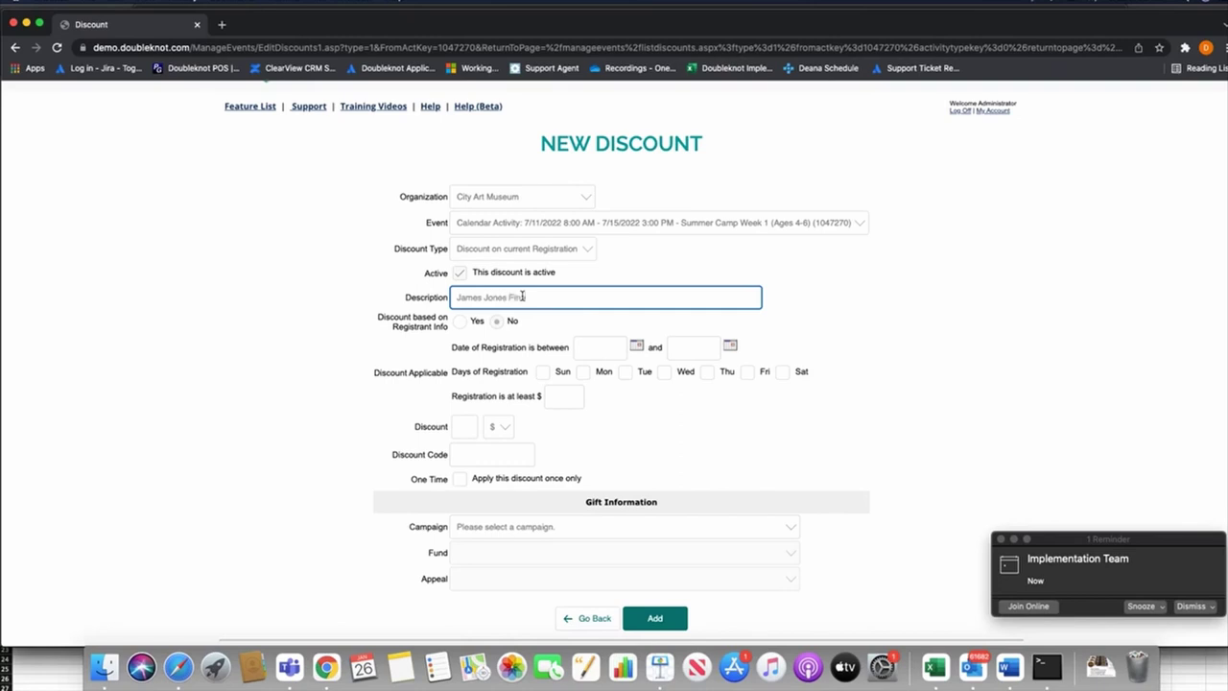
pyautogui.write('ancial Aid')
pyautogui.click(487, 342)
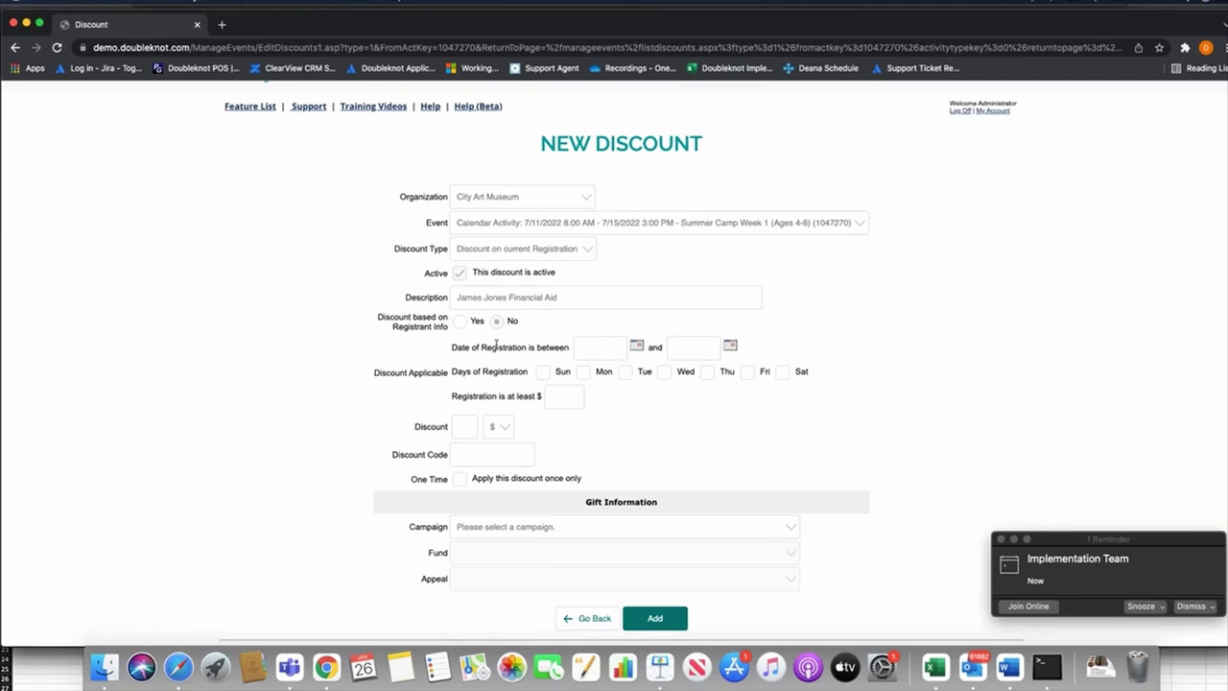
# Set the discount to 25 percent with code JJ25, and add it
pyautogui.click(510, 425)
pyautogui.click(497, 440)
pyautogui.click(468, 425)
pyautogui.write('25')
pyautogui.click(611, 447)
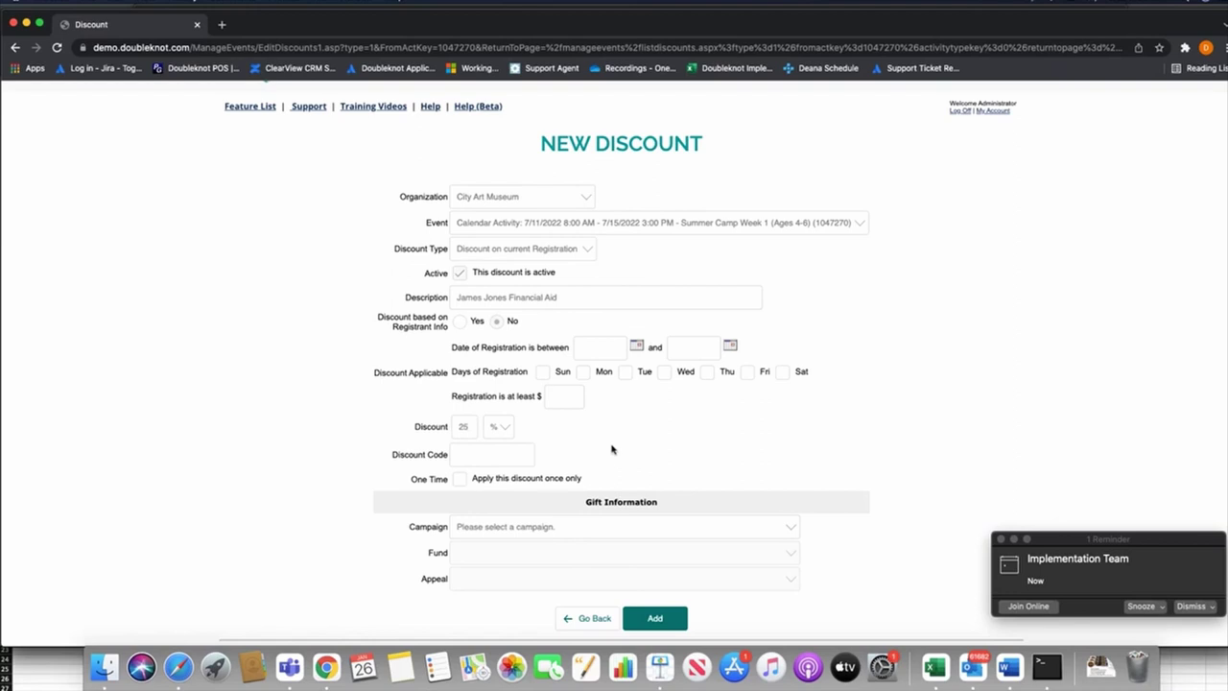
pyautogui.scroll(-1, 482, 451)
pyautogui.click(478, 445)
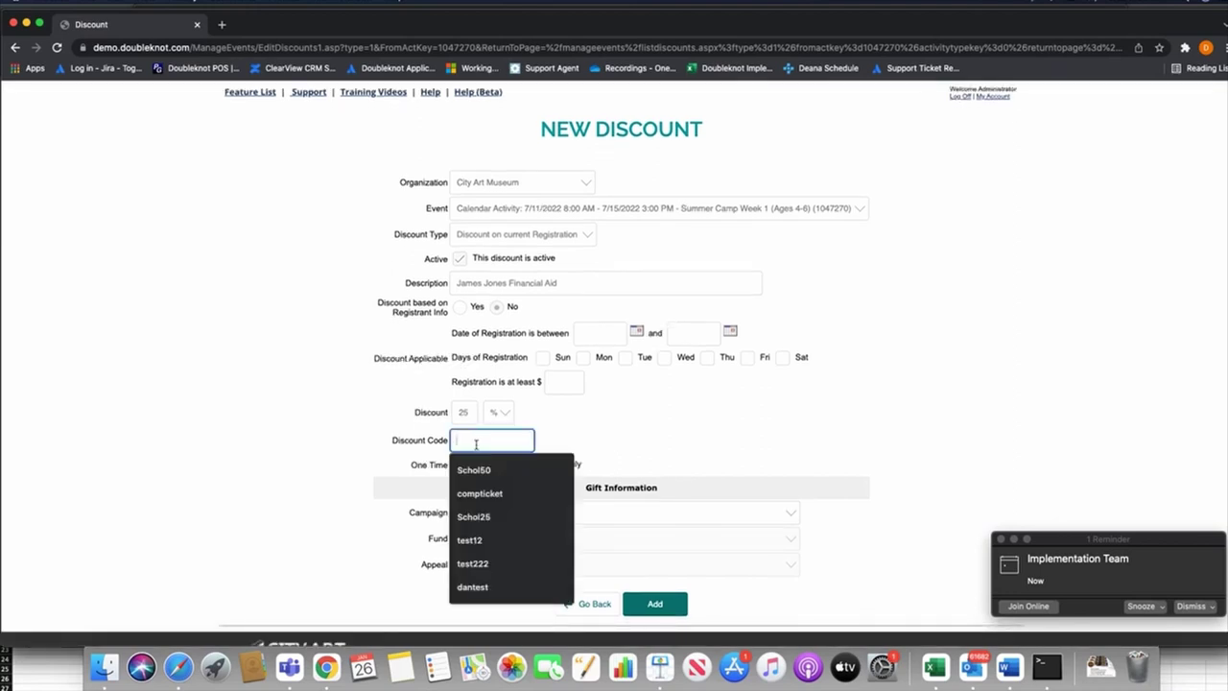
pyautogui.write('JJ25')
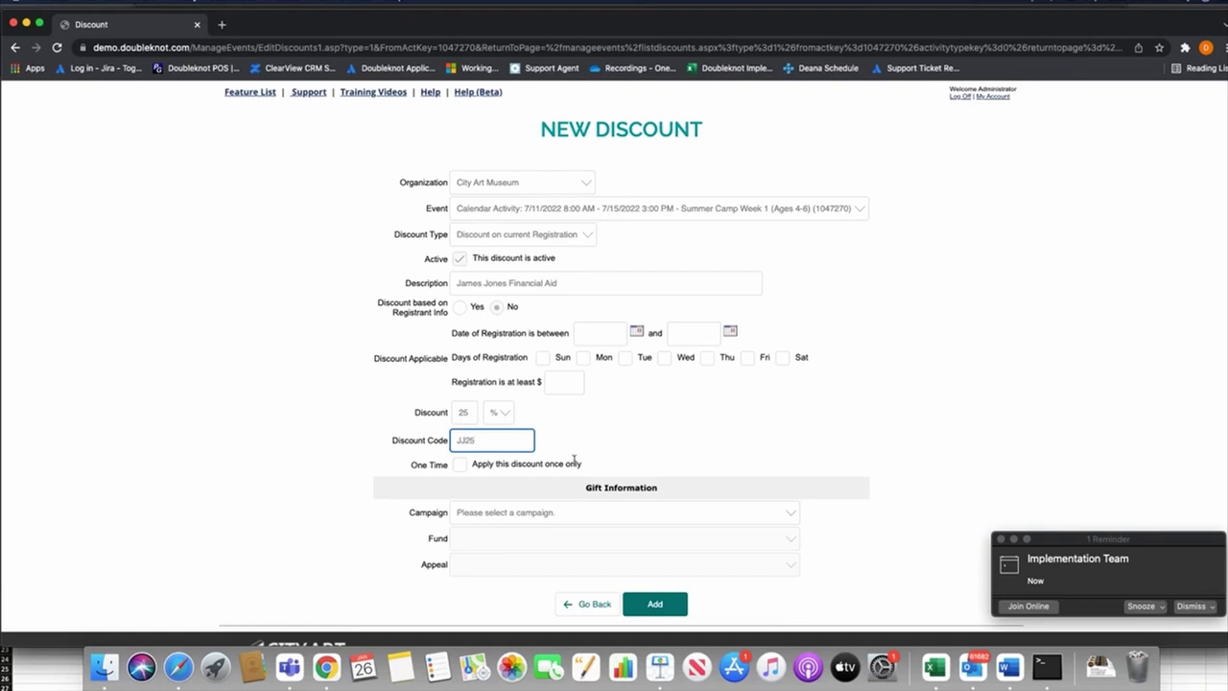
pyautogui.click(640, 417)
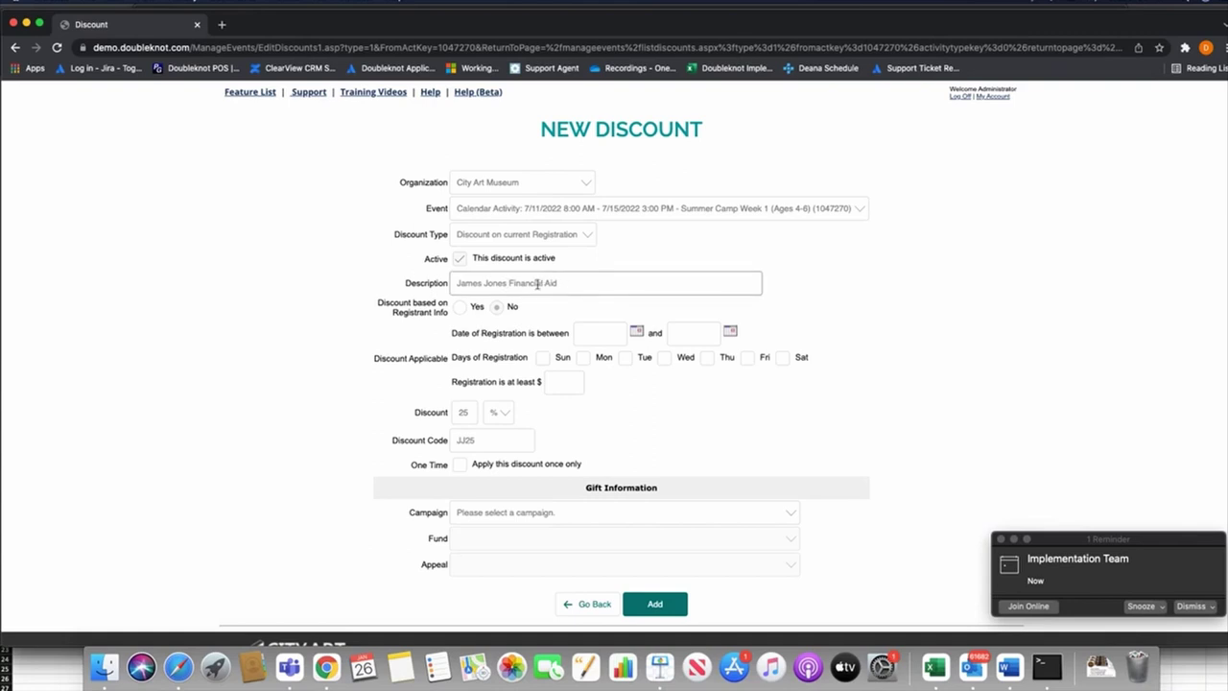
pyautogui.scroll(-1, 619, 410)
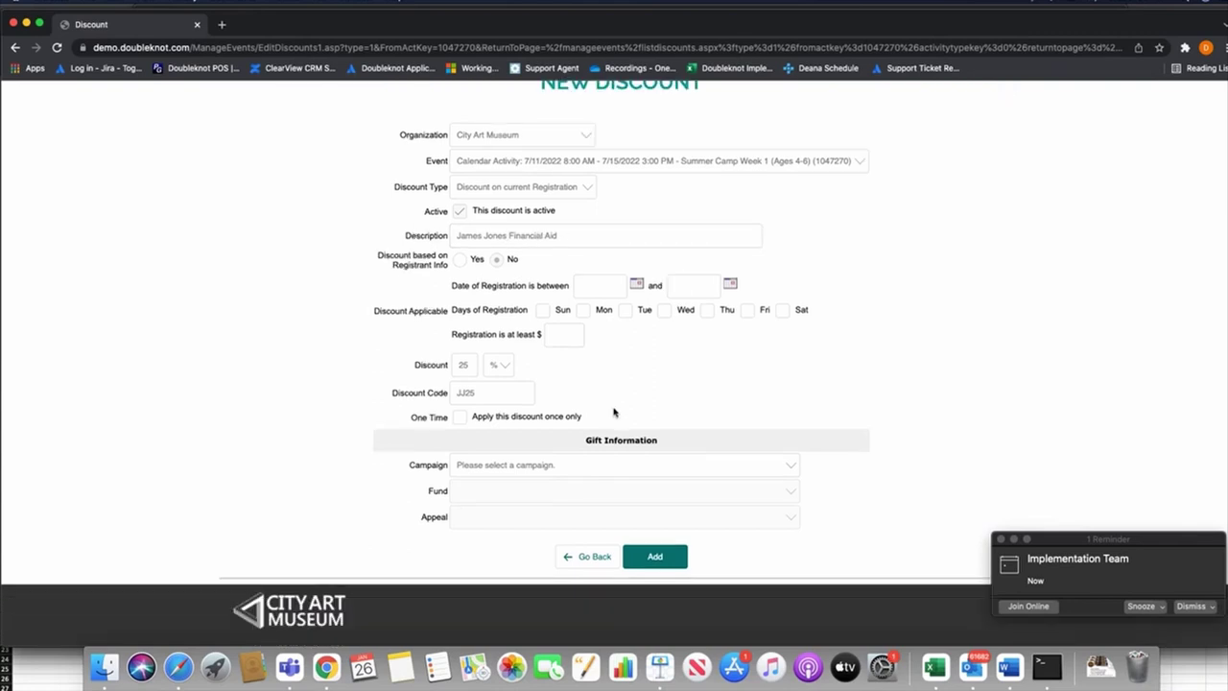
pyautogui.scroll(-1, 614, 413)
pyautogui.scroll(-1, 607, 371)
pyautogui.click(648, 539)
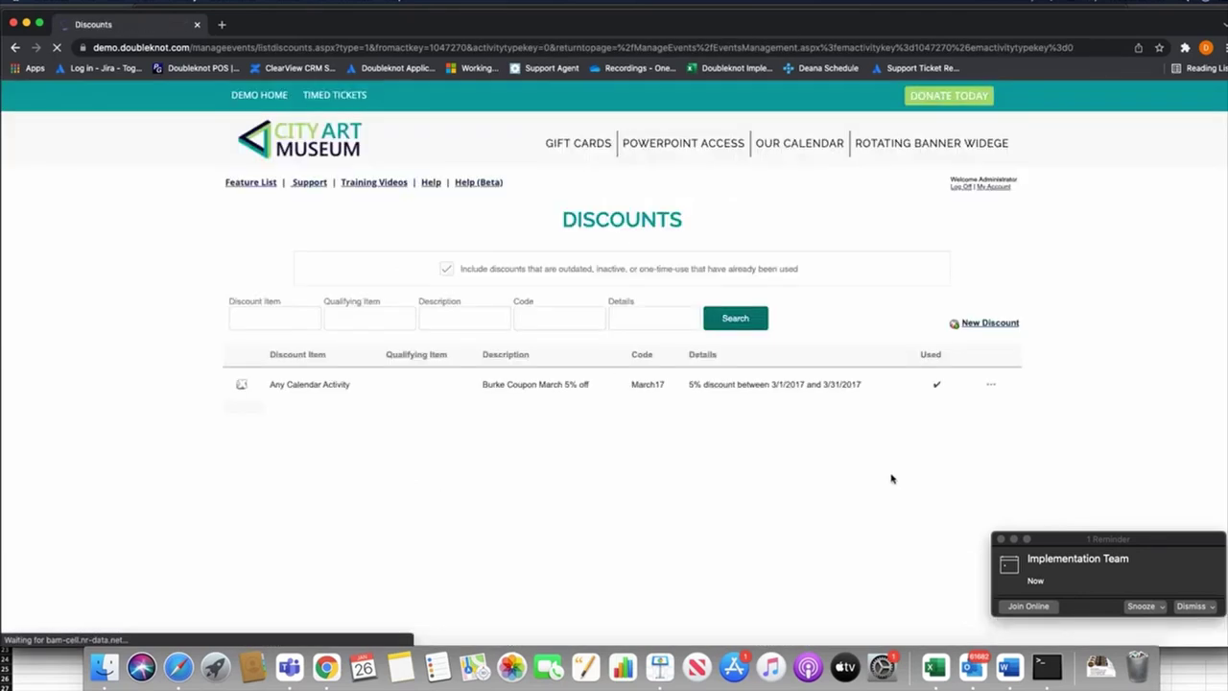
# Check the JJ25 25% discount in the Discounts list, then return to the Week 1 activity page
pyautogui.scroll(-3, 657, 434)
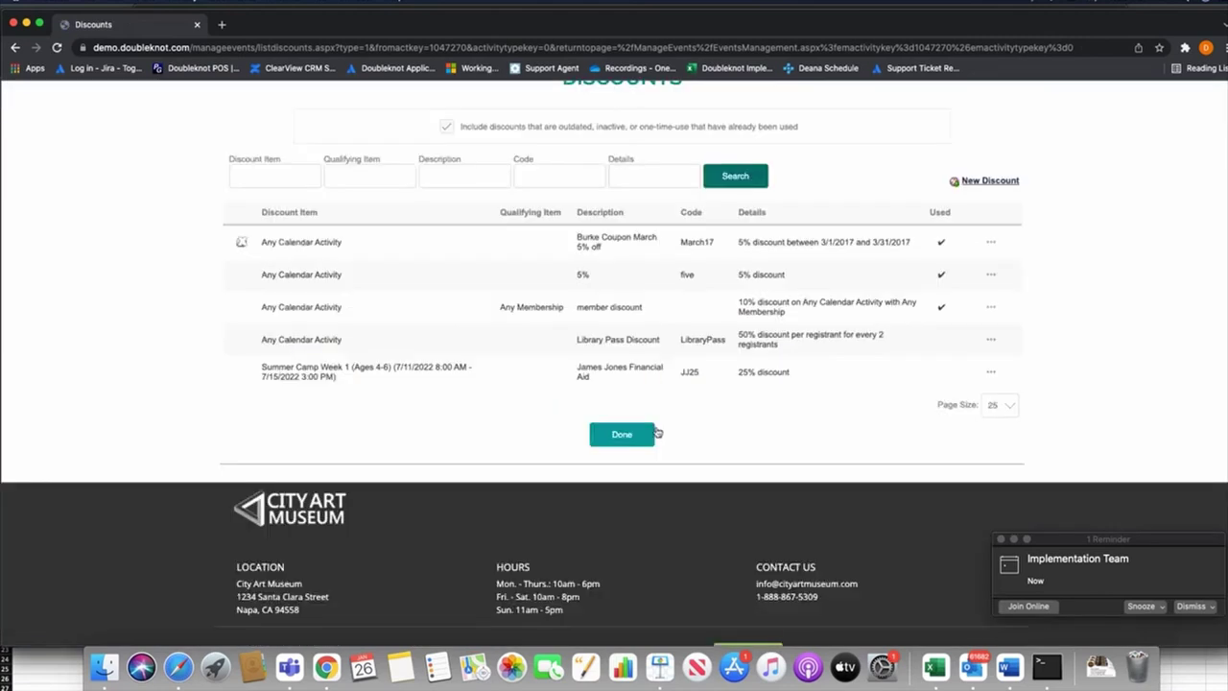
pyautogui.scroll(-1, 657, 434)
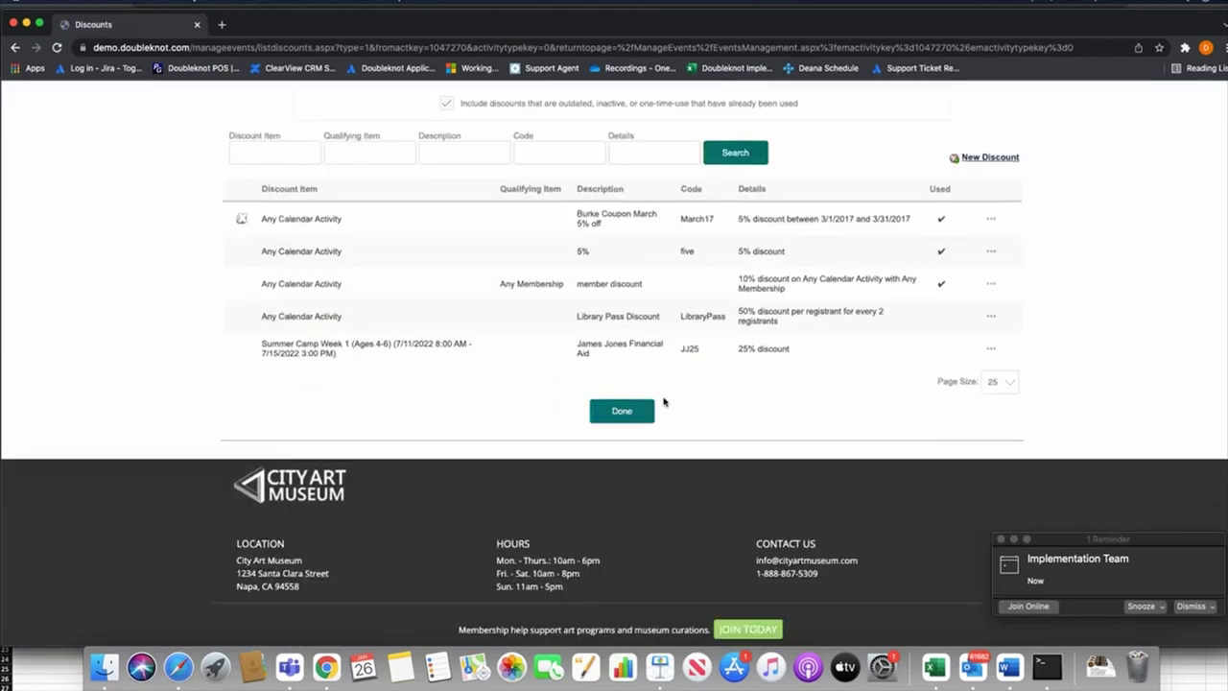
pyautogui.scroll(-1, 600, 412)
pyautogui.click(600, 412)
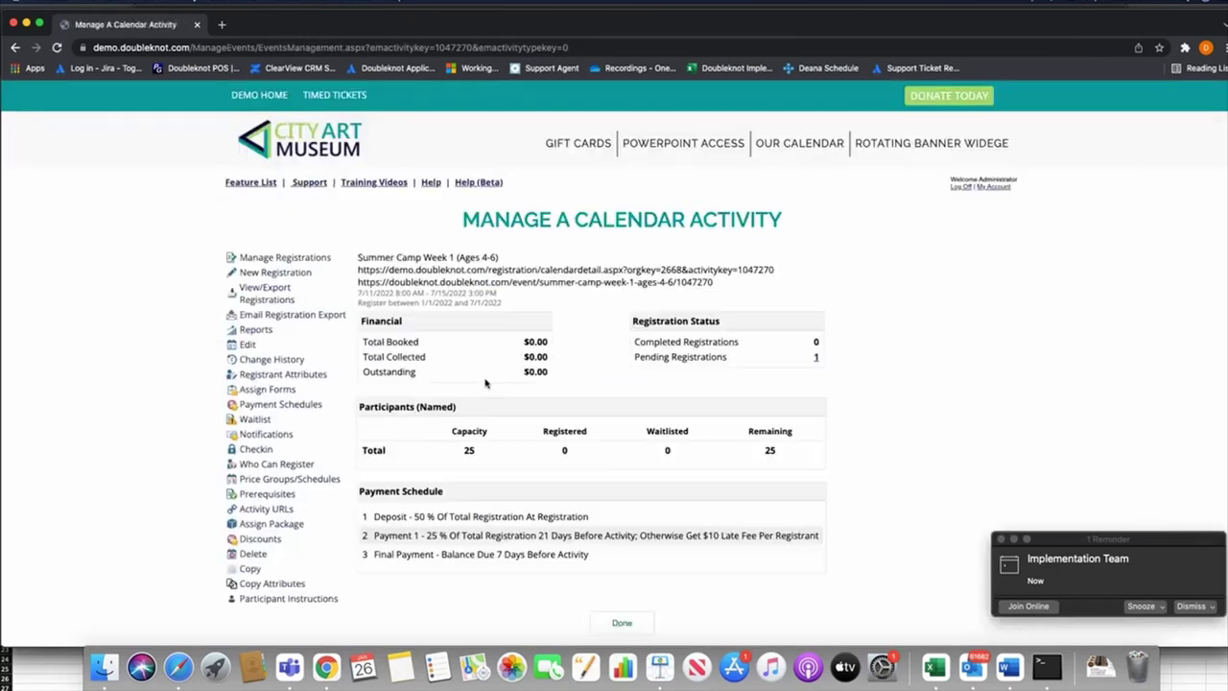
pyautogui.scroll(-3, 564, 445)
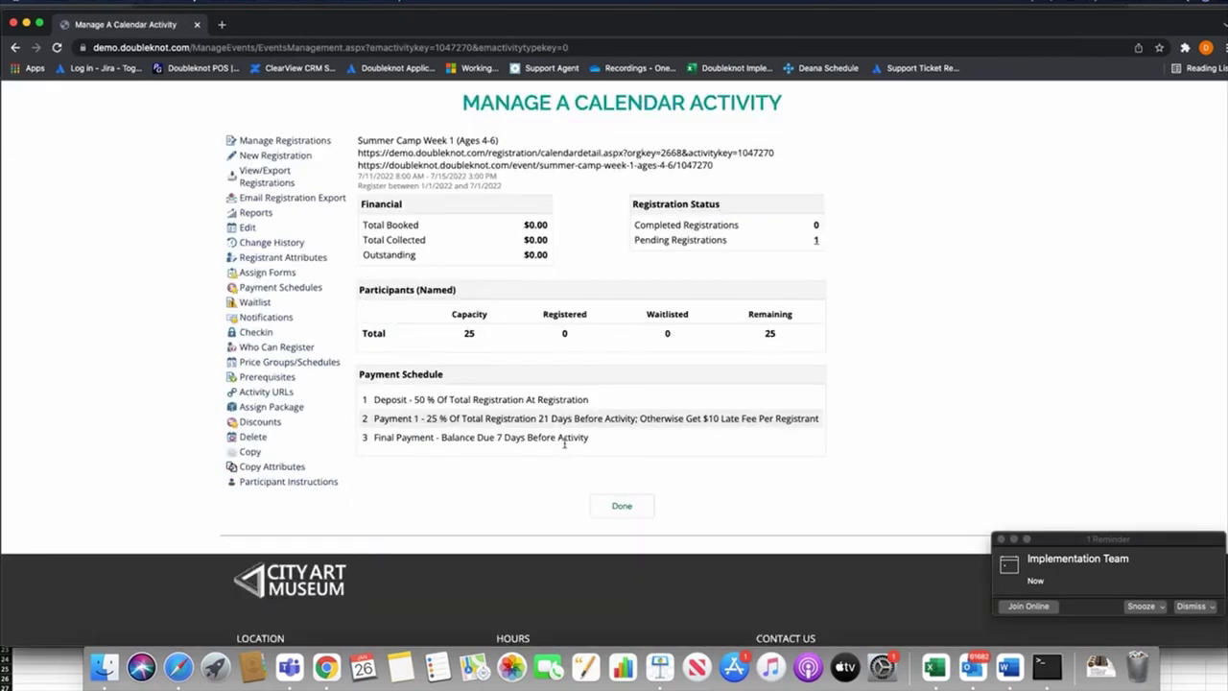
pyautogui.scroll(3, 564, 443)
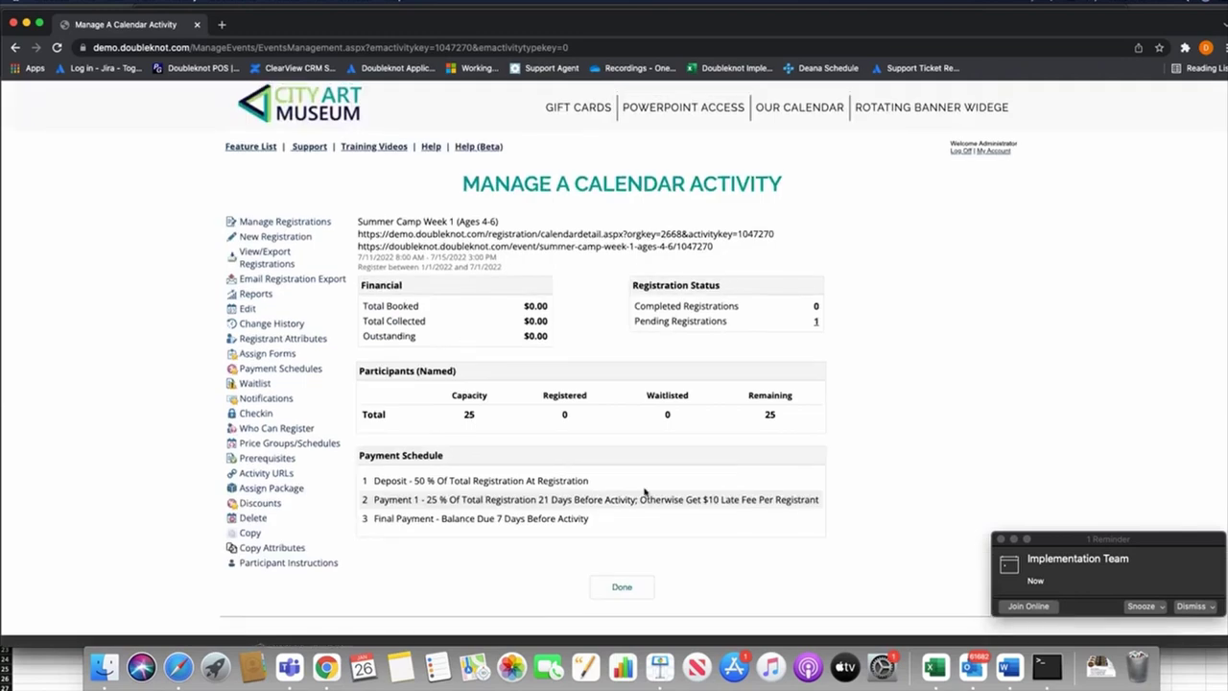
# Return to the calendar activity list, reopen Summer Camp Week 1 (Ages 4-6), and edit it
pyautogui.click(621, 586)
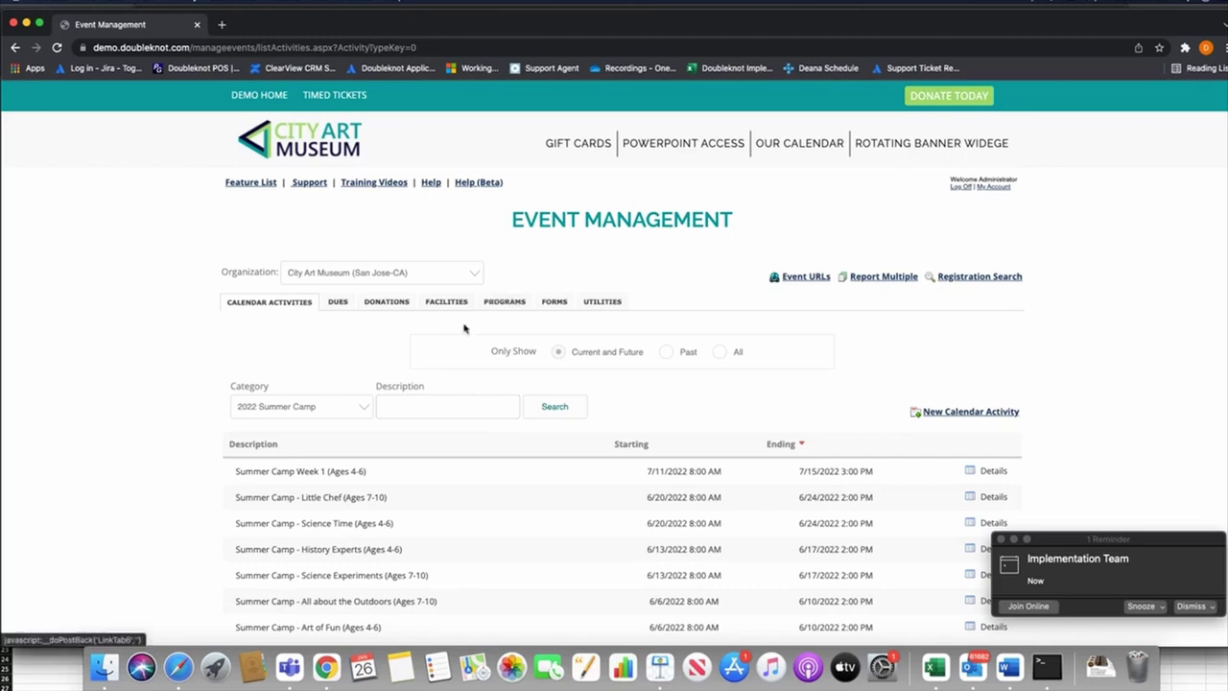
pyautogui.scroll(-3, 294, 327)
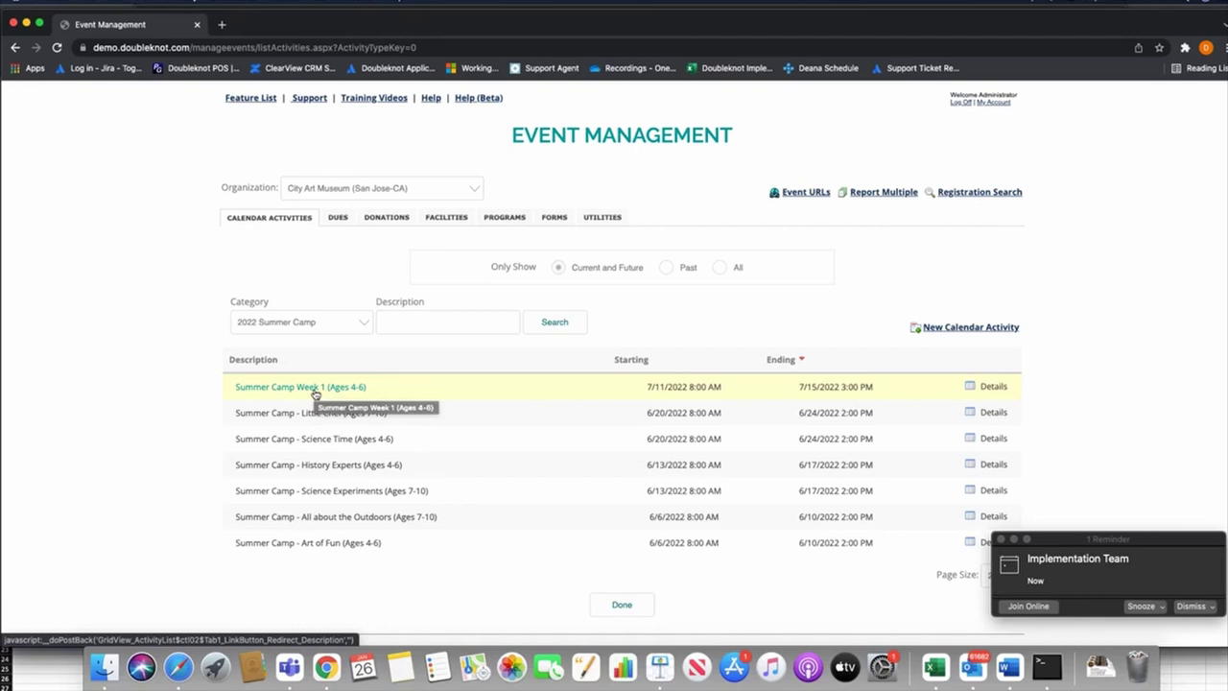
pyautogui.click(314, 388)
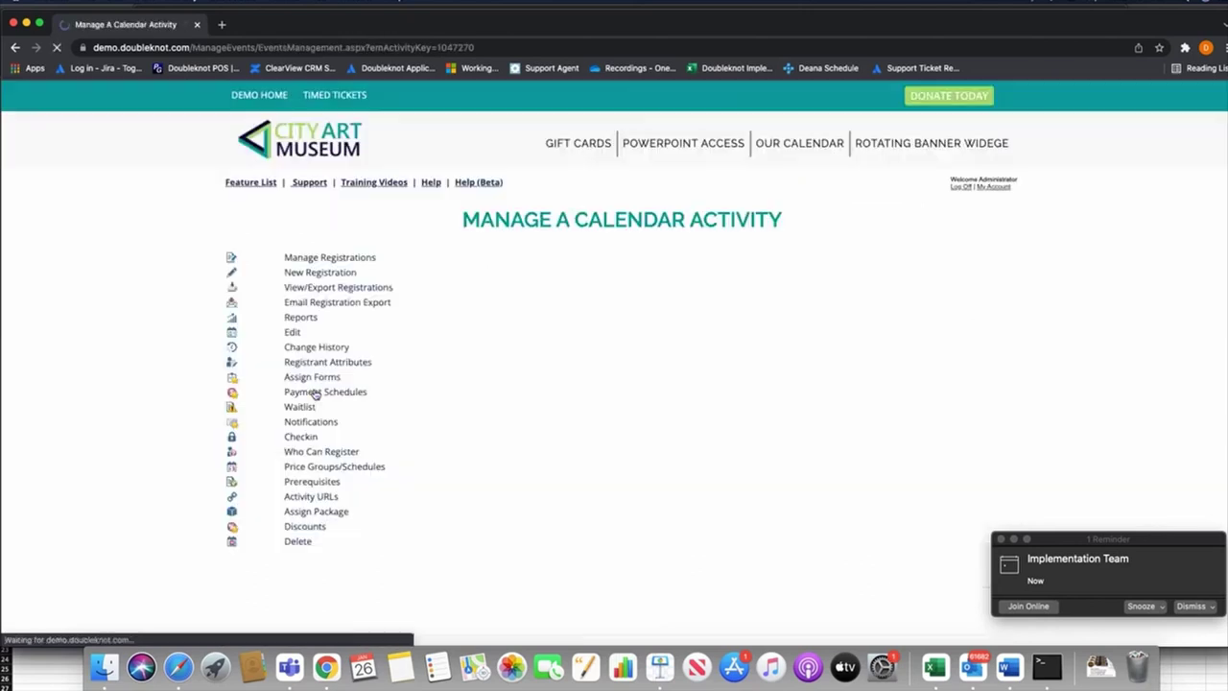
pyautogui.scroll(-2, 387, 274)
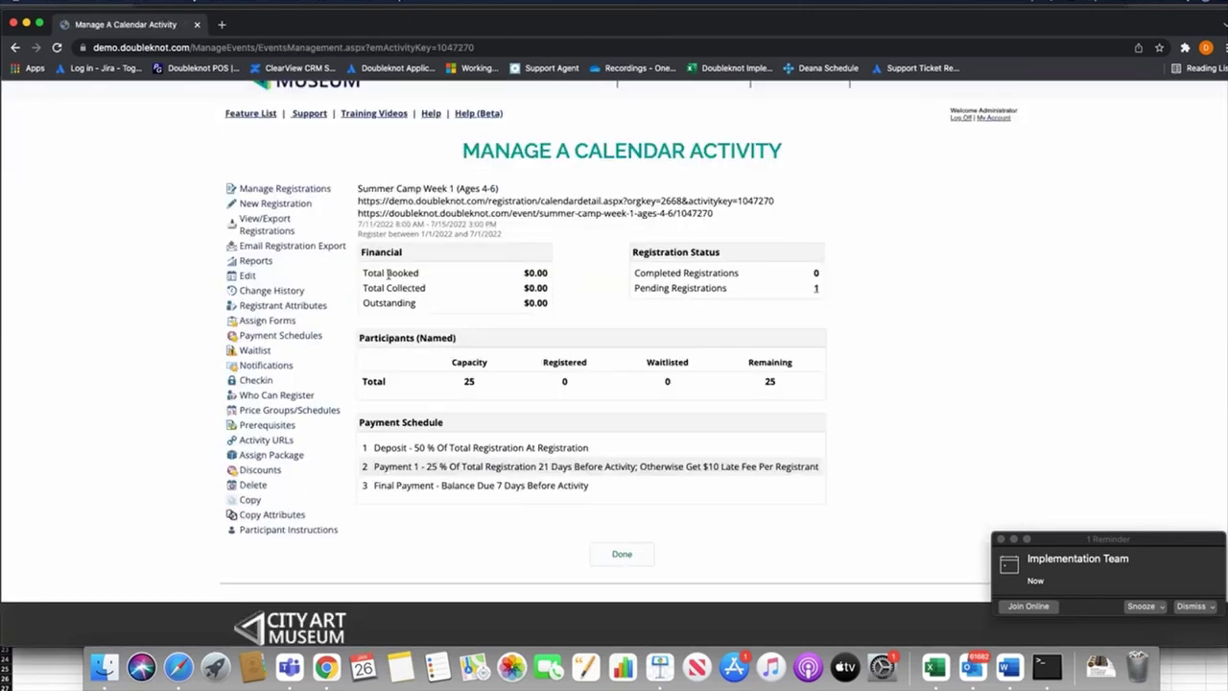
pyautogui.scroll(-2, 453, 331)
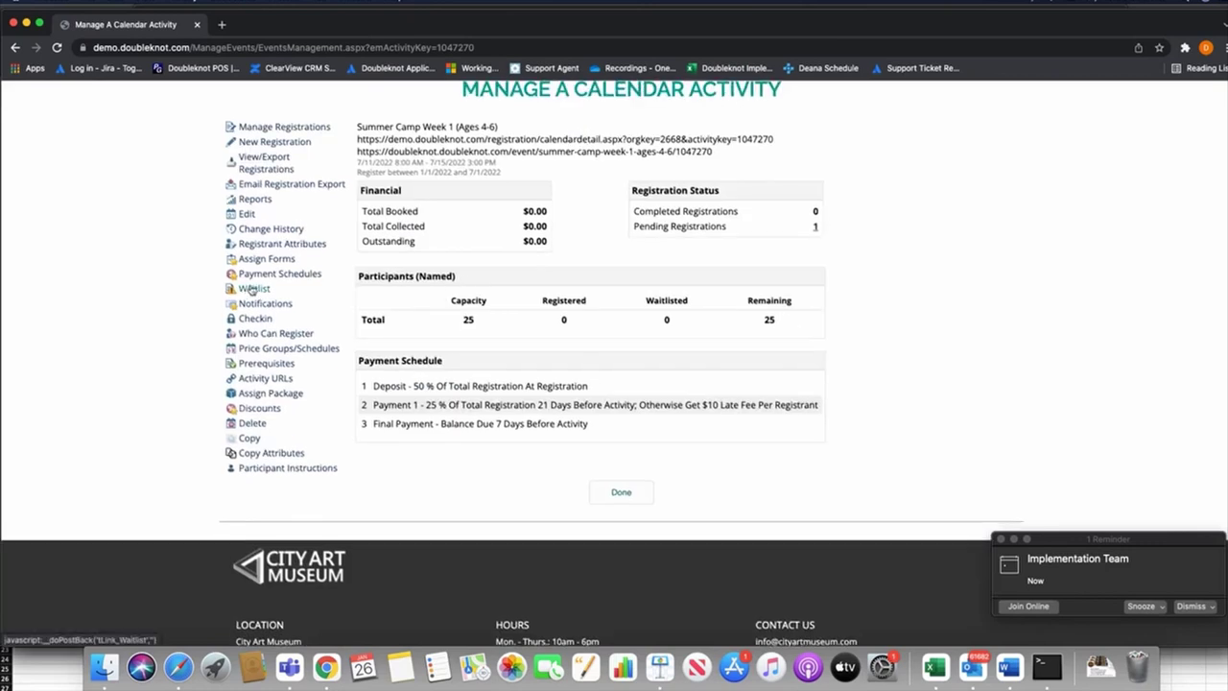
pyautogui.scroll(2, 403, 312)
pyautogui.scroll(1, 403, 307)
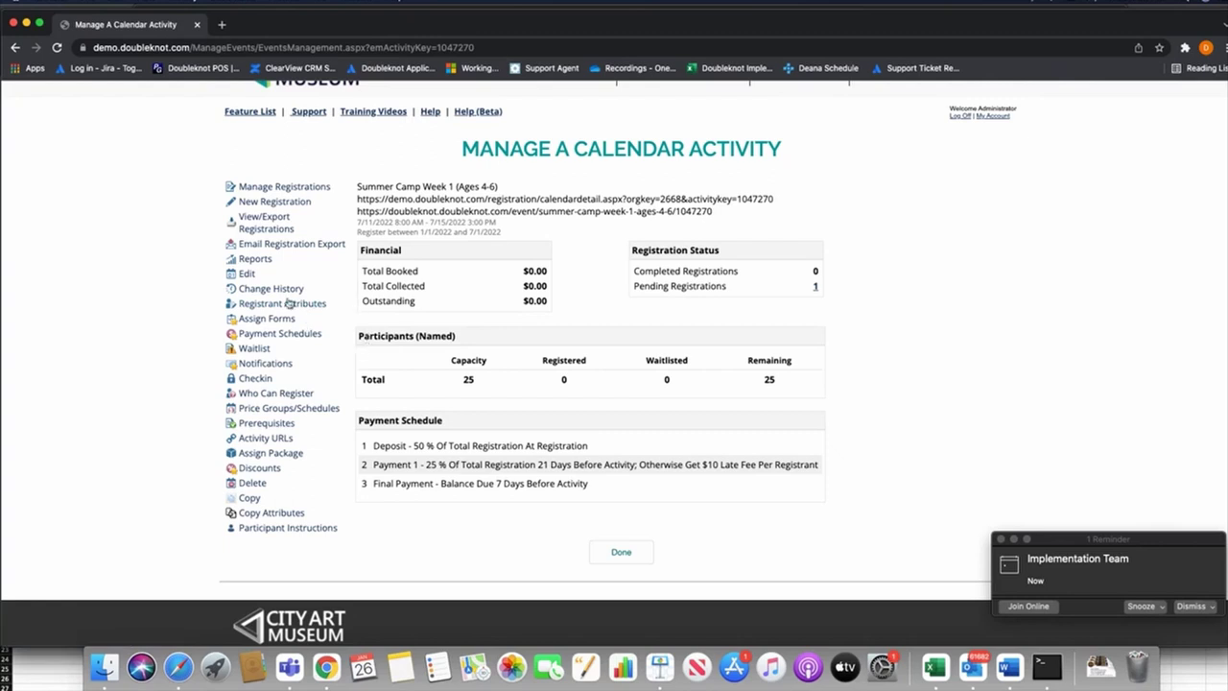
pyautogui.click(247, 275)
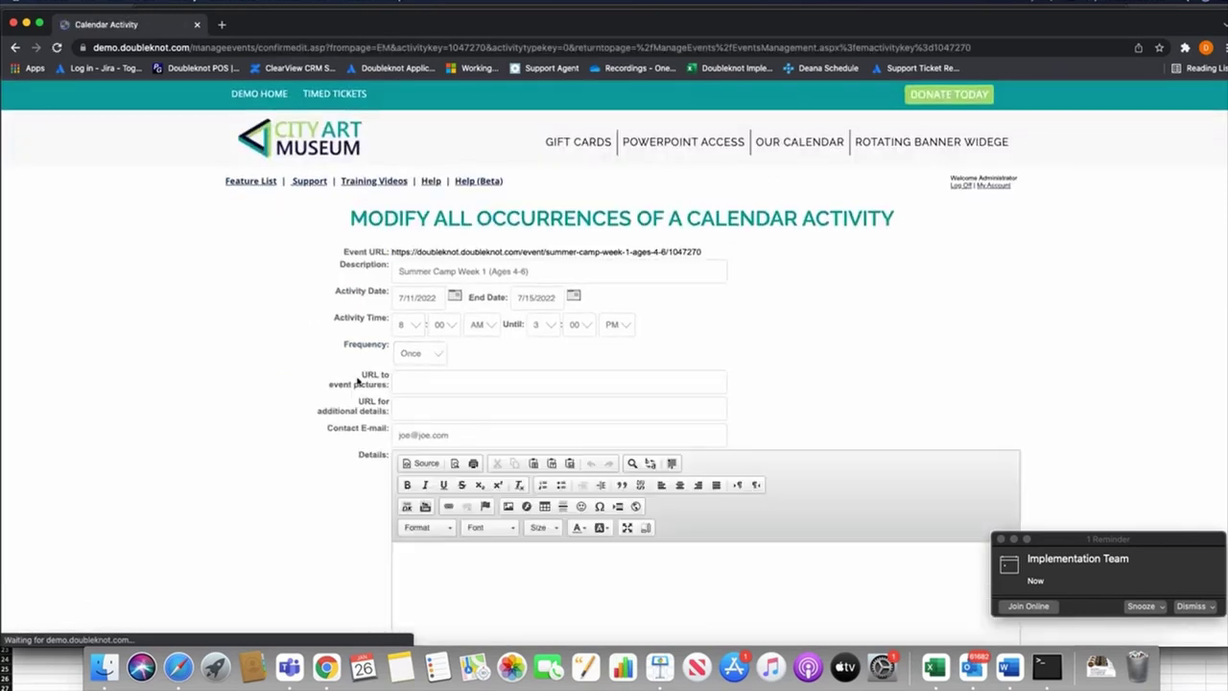
# Cancel the Week 1 edit form and select the 'Summer Camp Week 1 (Ages 4-6)' title for copying
pyautogui.scroll(-5, 413, 381)
pyautogui.scroll(-5, 448, 381)
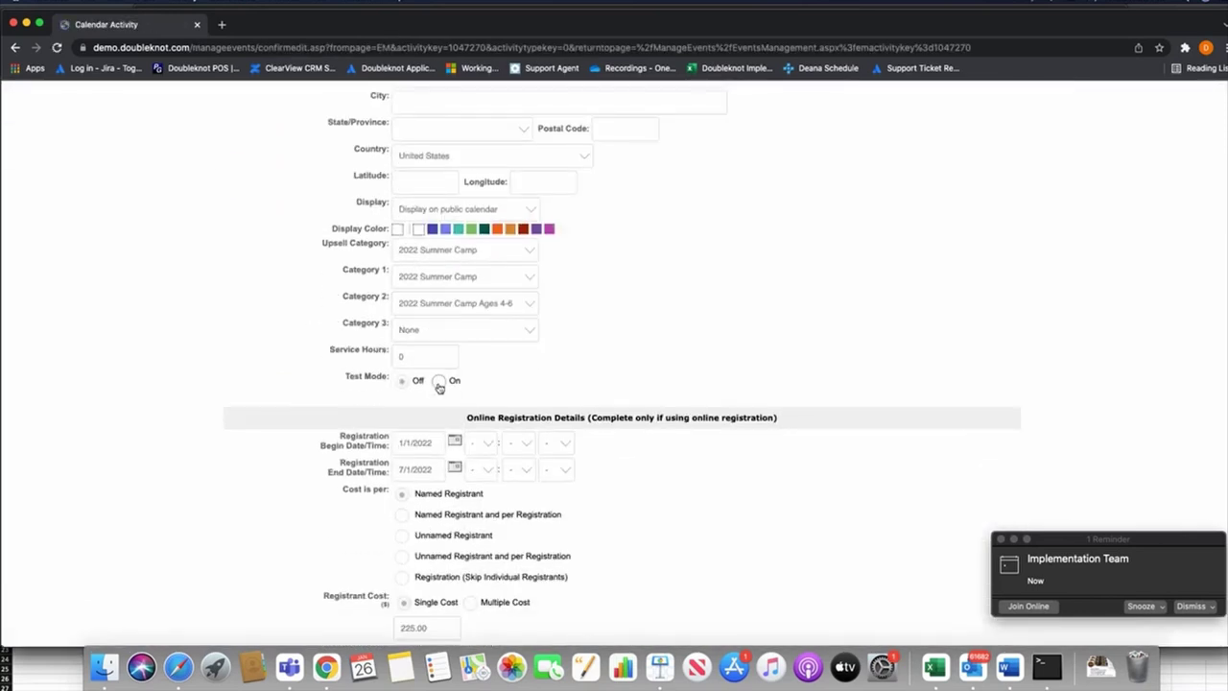
pyautogui.scroll(-15, 309, 337)
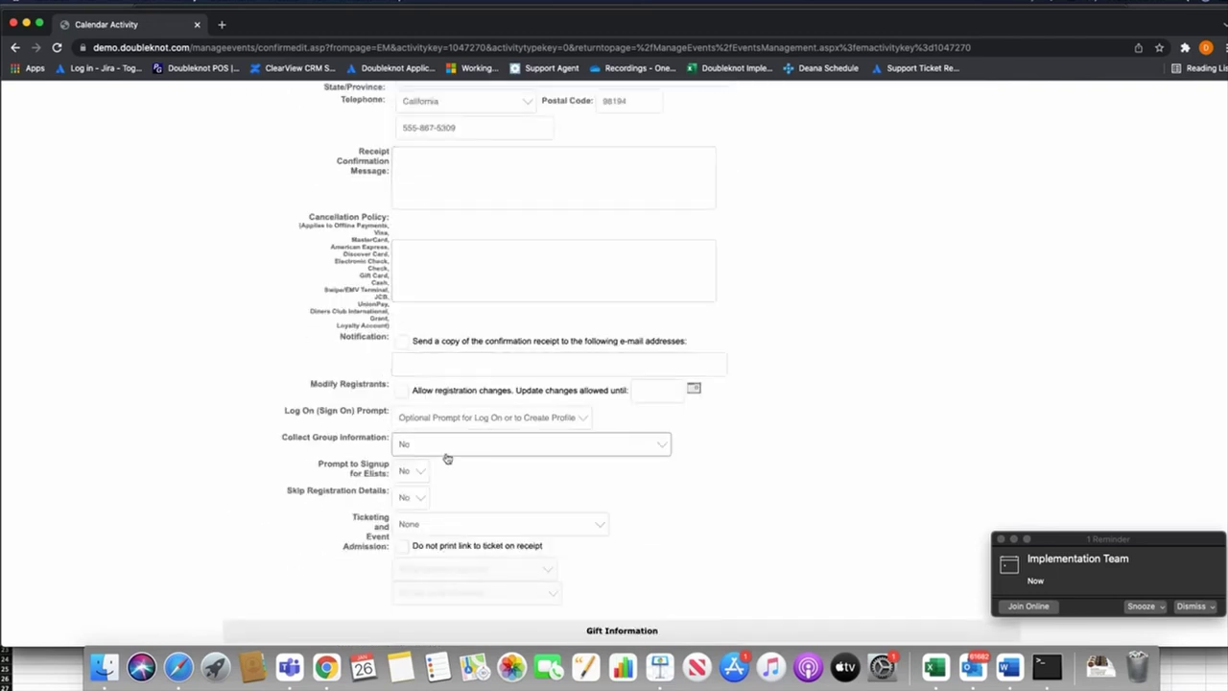
pyautogui.scroll(-2, 421, 392)
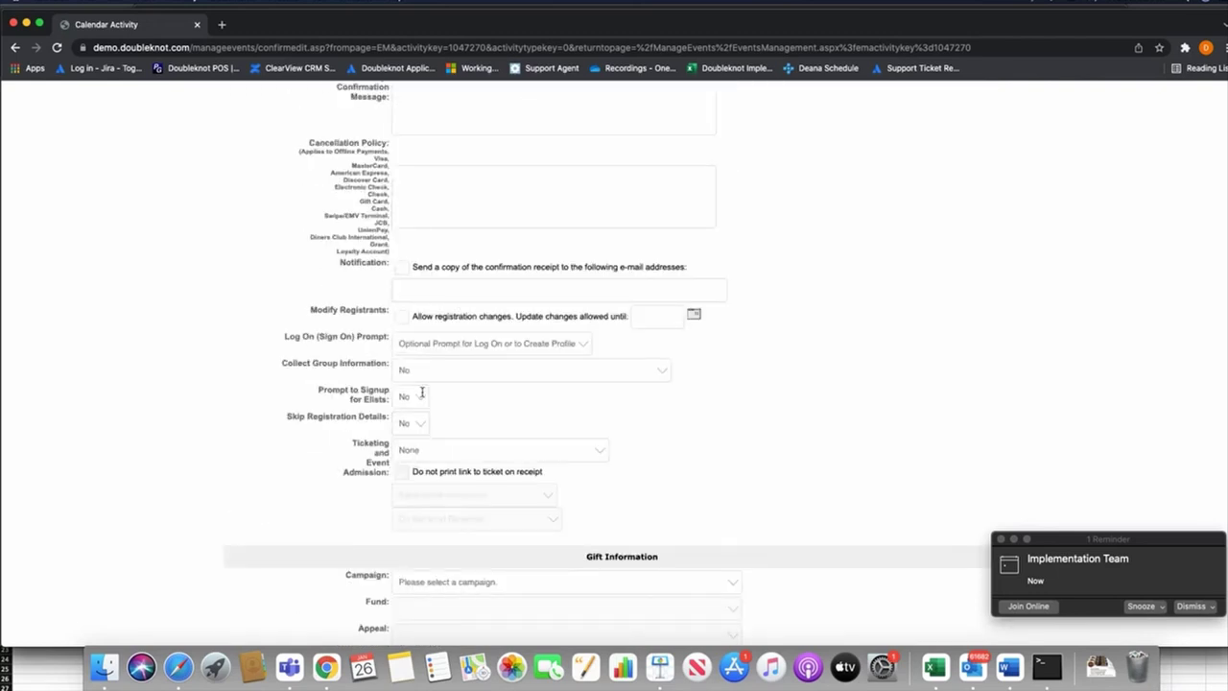
pyautogui.scroll(-8, 326, 390)
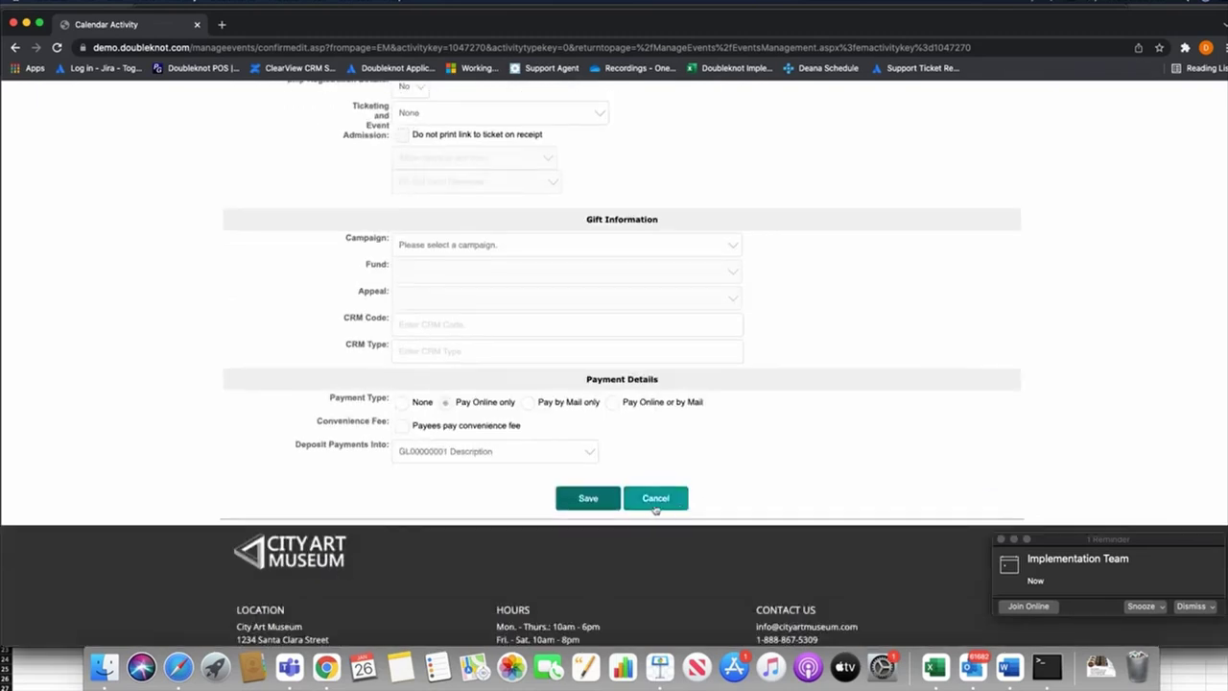
pyautogui.click(662, 500)
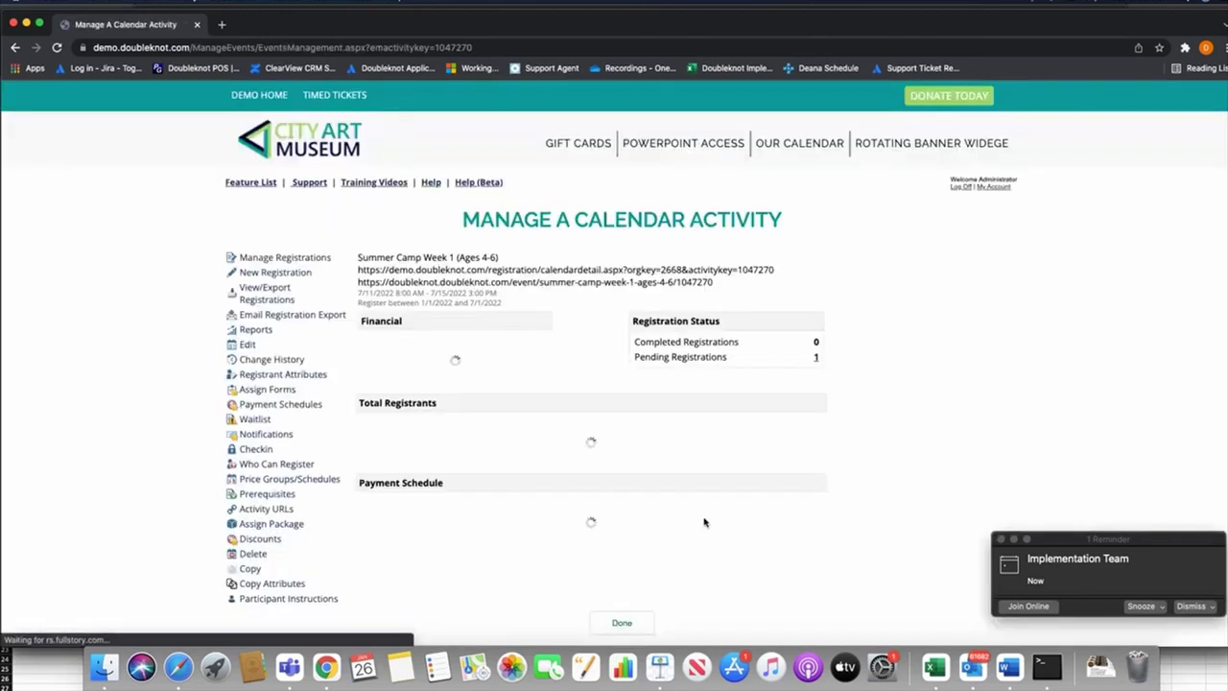
pyautogui.scroll(-2, 704, 523)
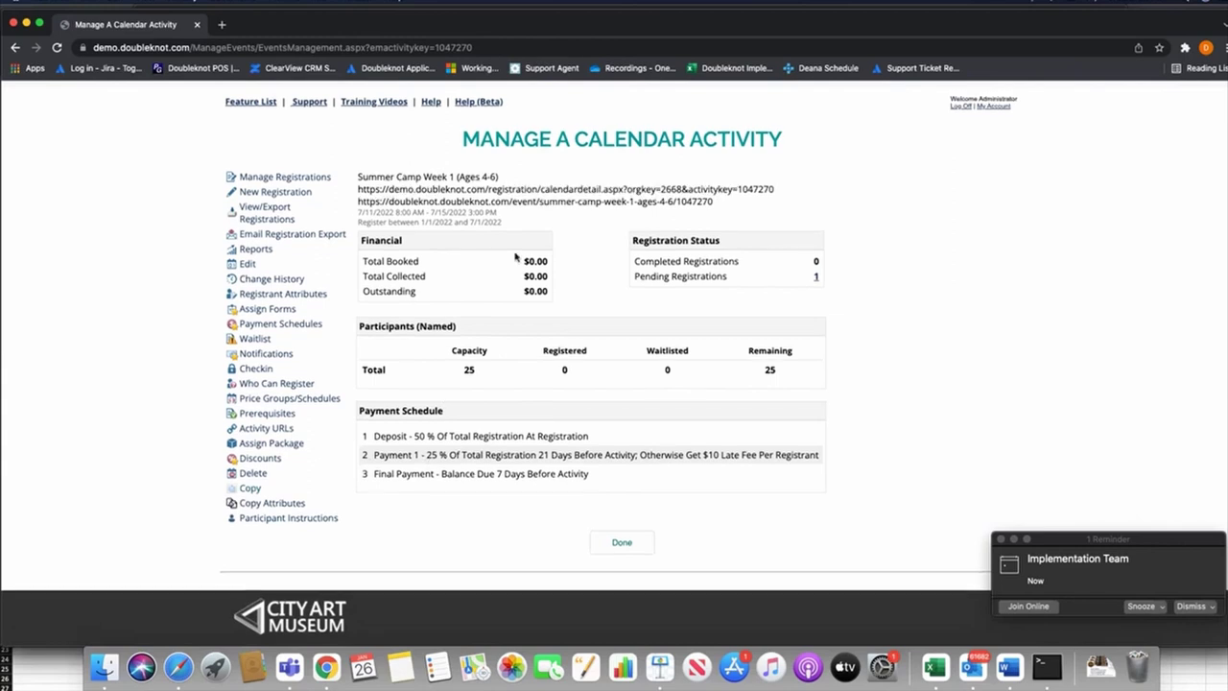
pyautogui.scroll(-2, 374, 340)
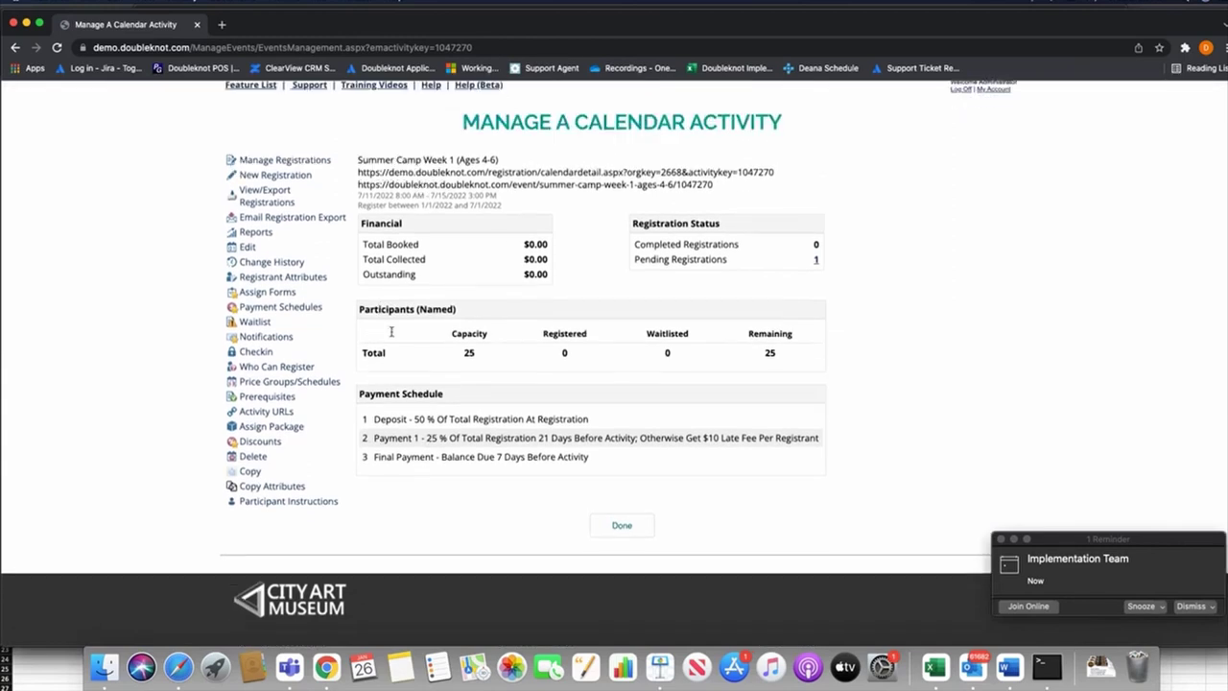
pyautogui.scroll(-1, 392, 331)
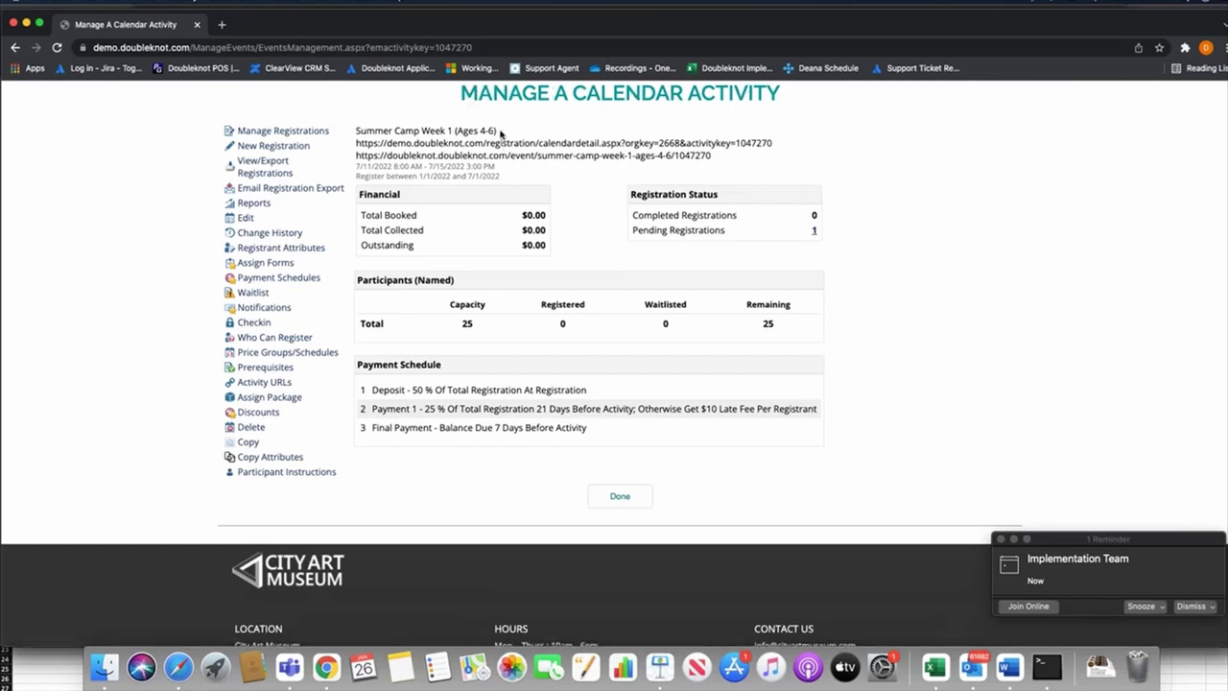
pyautogui.moveTo(498, 132); pyautogui.dragTo(354, 131)
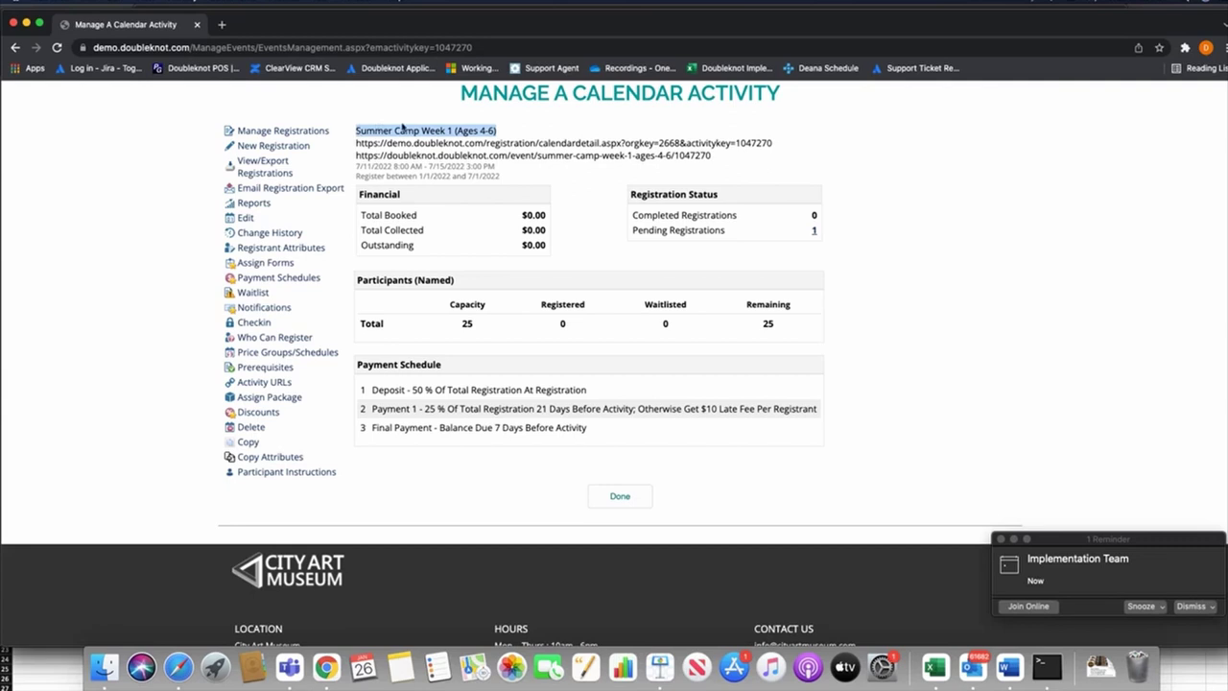
# Deselect the Week 1 title and start copying the Summer Camp Week 1 (Ages 4-6) activity
pyautogui.click(516, 167)
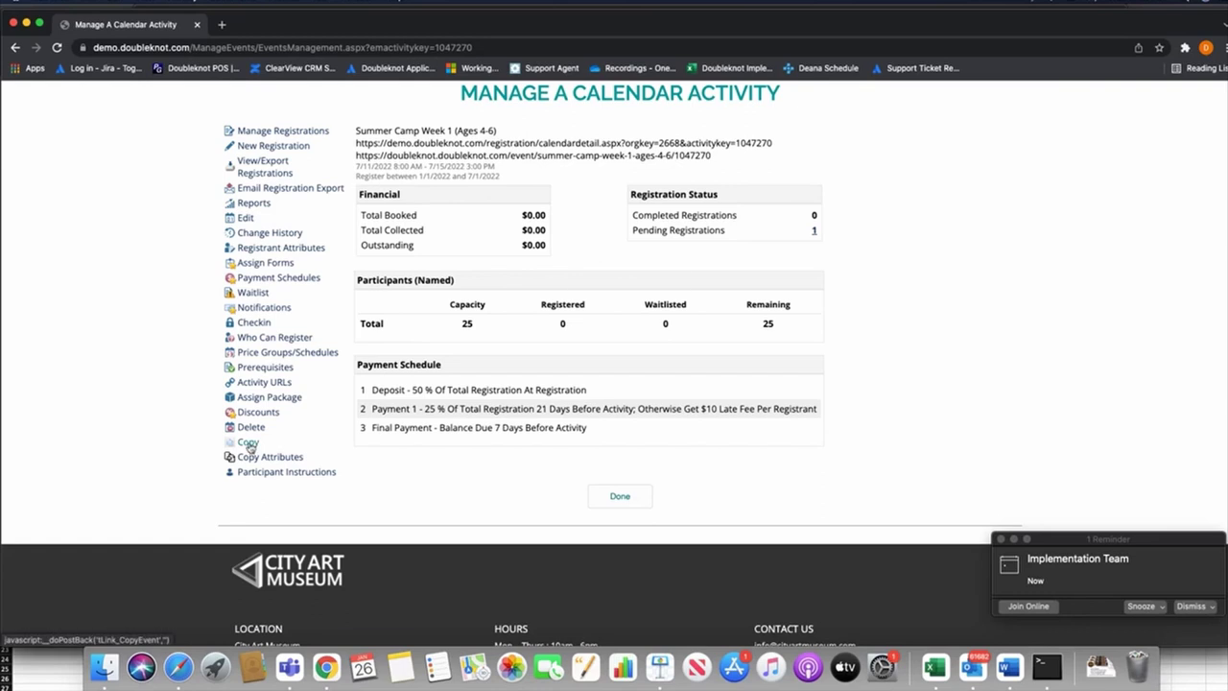
pyautogui.click(248, 443)
# Paste the Week 1 title as New Description and change it to Summer Camp Week 2 (Ages 4-6)
pyautogui.click(570, 283)
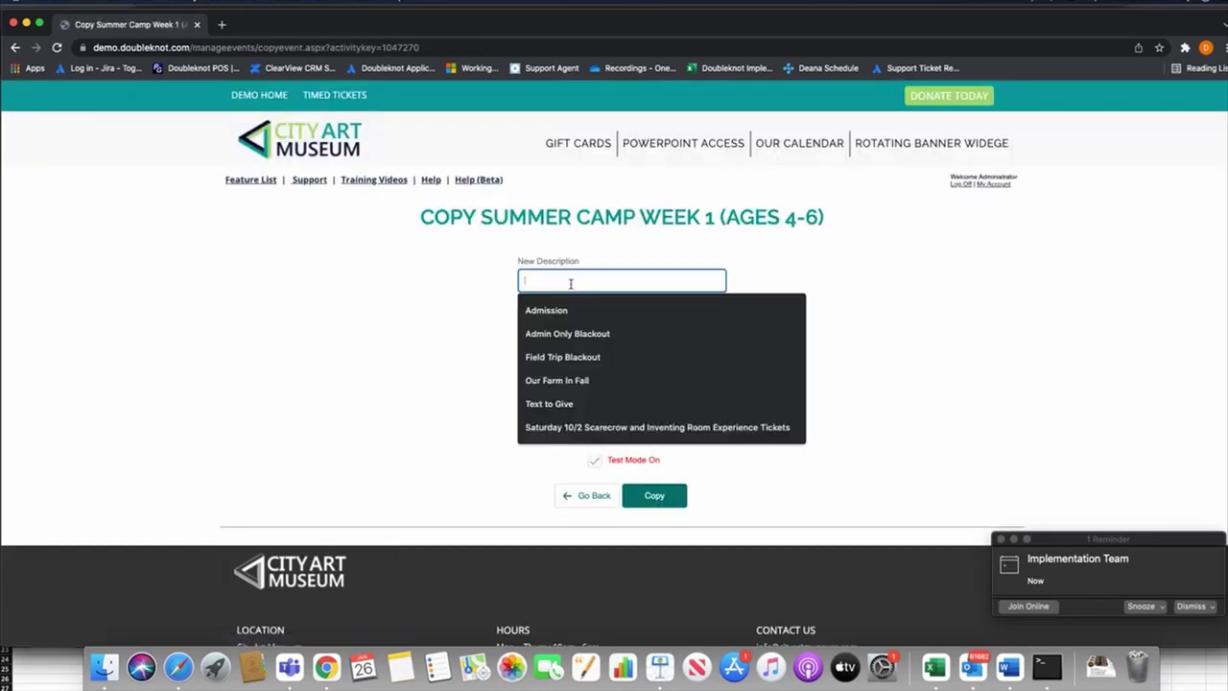
pyautogui.press('super+v')
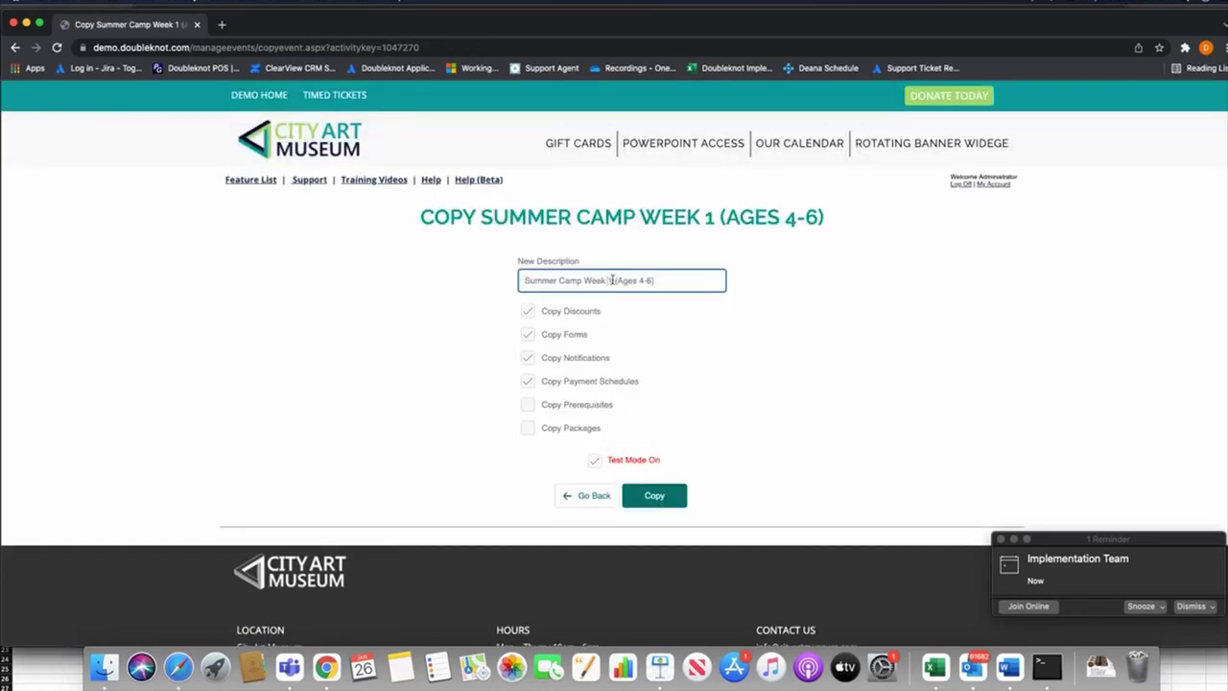
pyautogui.click(612, 280)
pyautogui.press('BackSpace')
pyautogui.write('2')
pyautogui.click(682, 336)
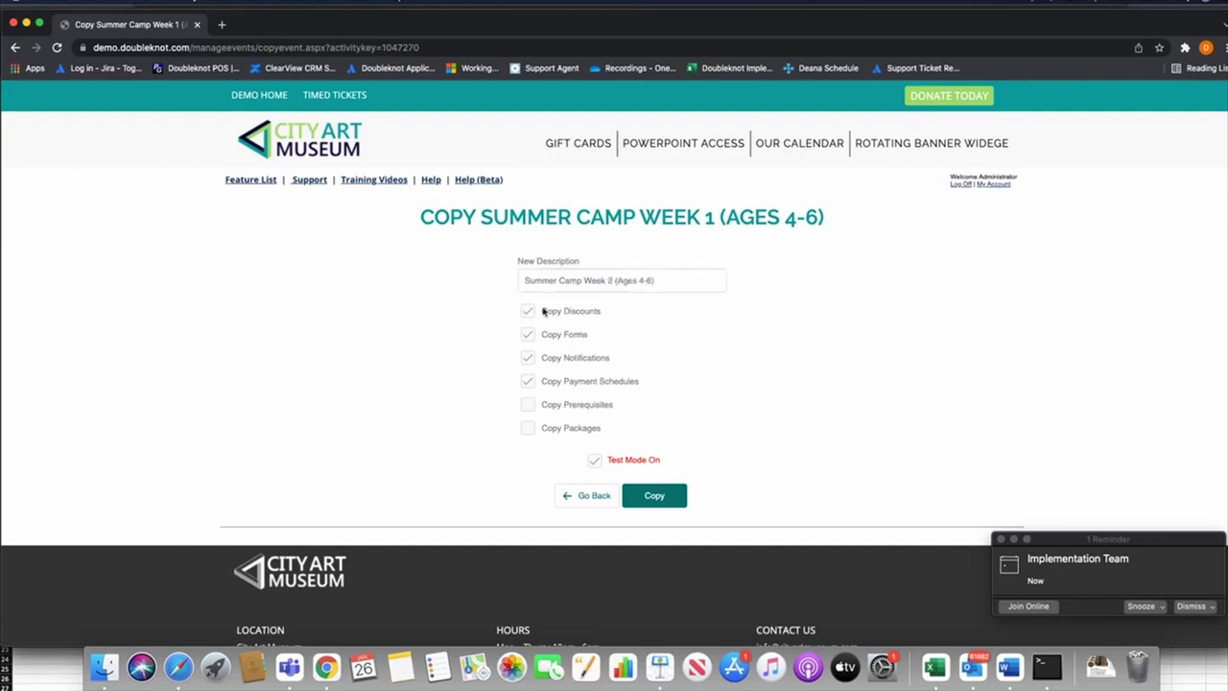
# Keep the checked copy options, create the copy, and close the confirmation
pyautogui.moveTo(547, 315); pyautogui.dragTo(553, 383)
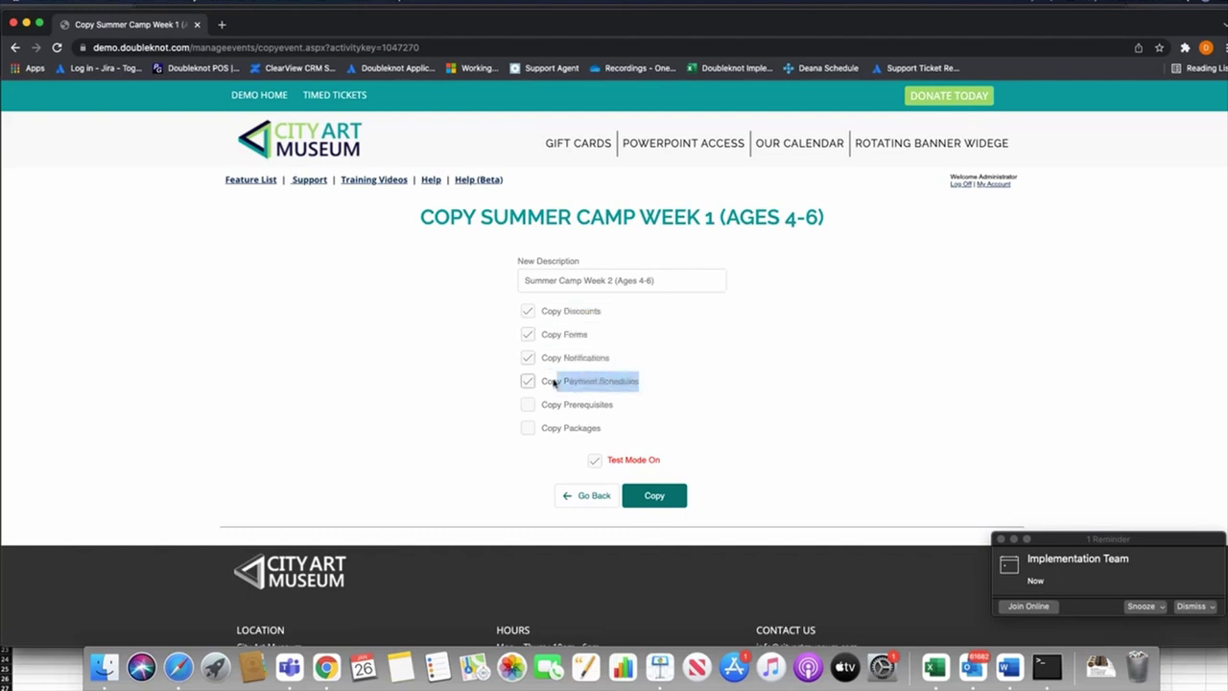
pyautogui.click(642, 335)
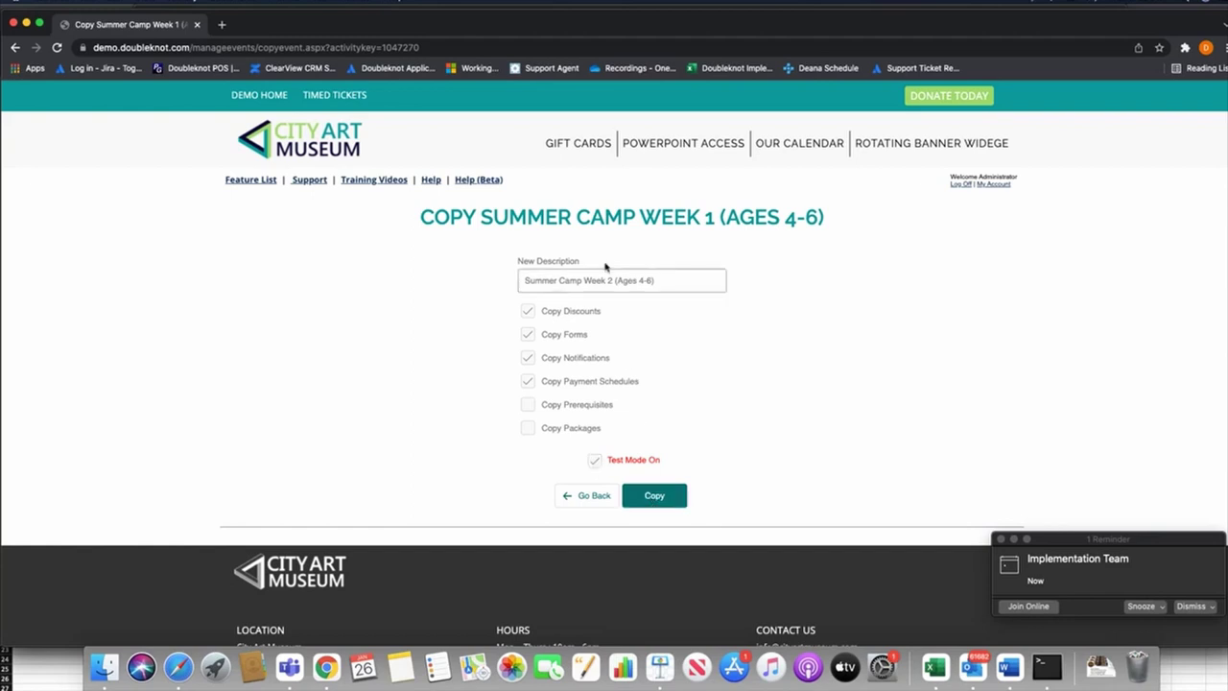
pyautogui.click(653, 499)
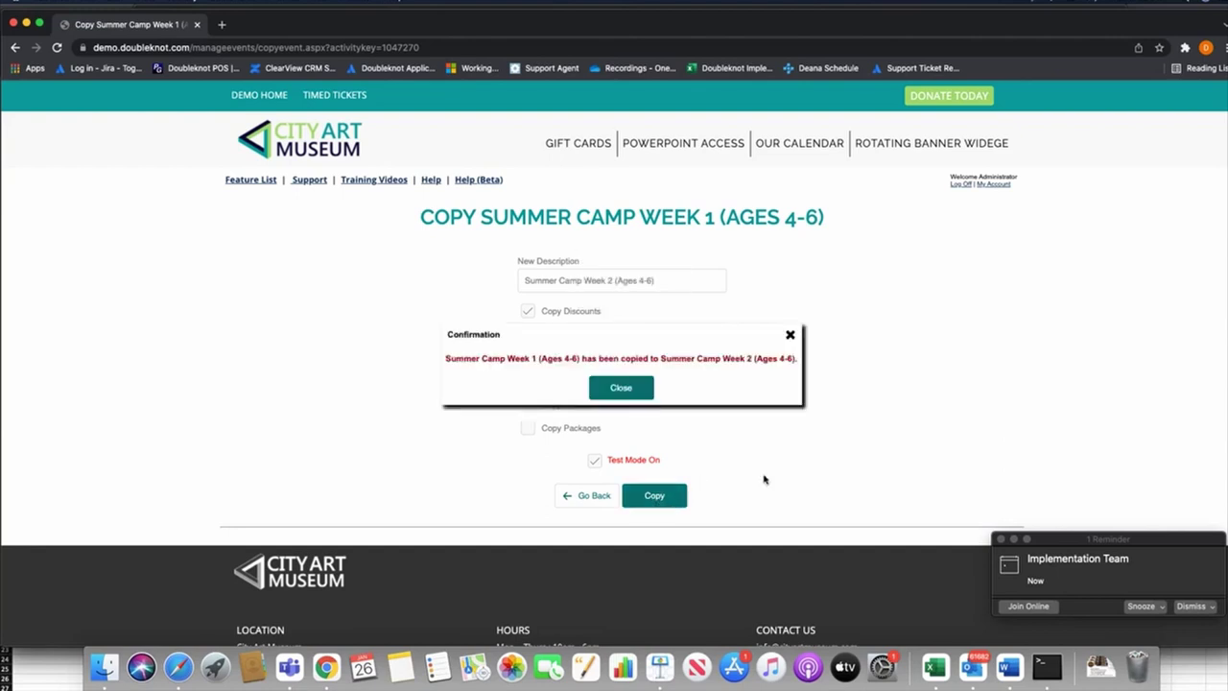
pyautogui.click(621, 388)
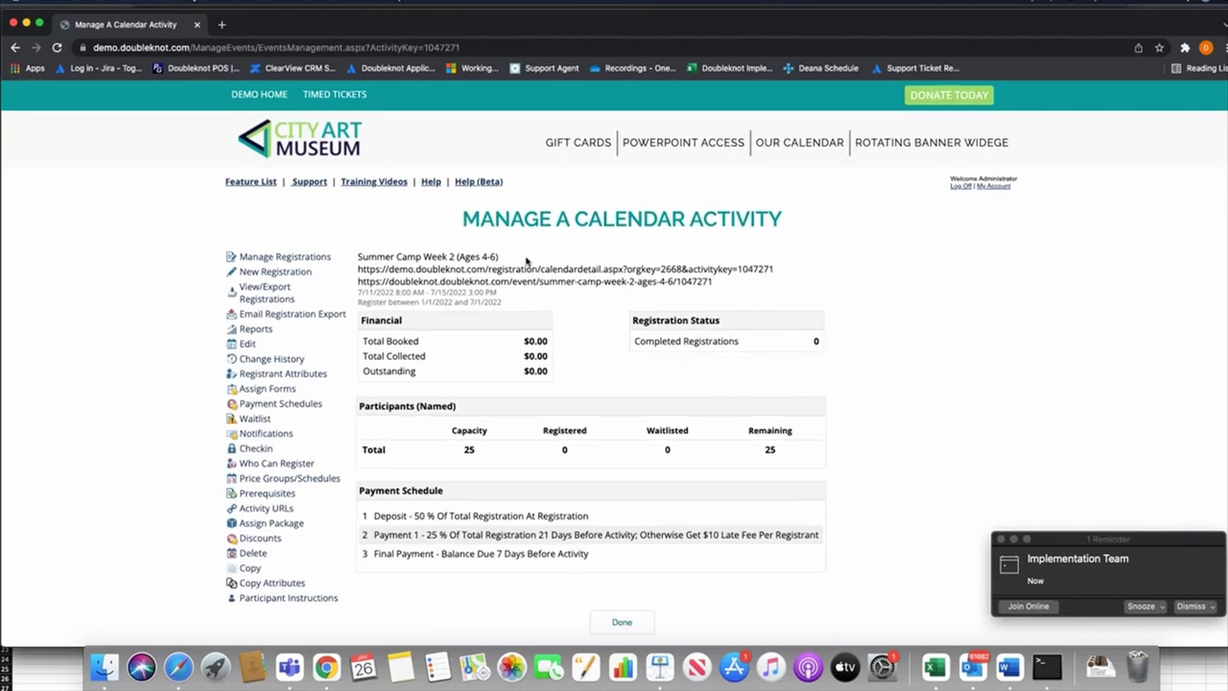
# Copy the Summer Camp Week 2 (Ages 4-6) title and open the activity's Edit page
pyautogui.moveTo(356, 257); pyautogui.dragTo(496, 252)
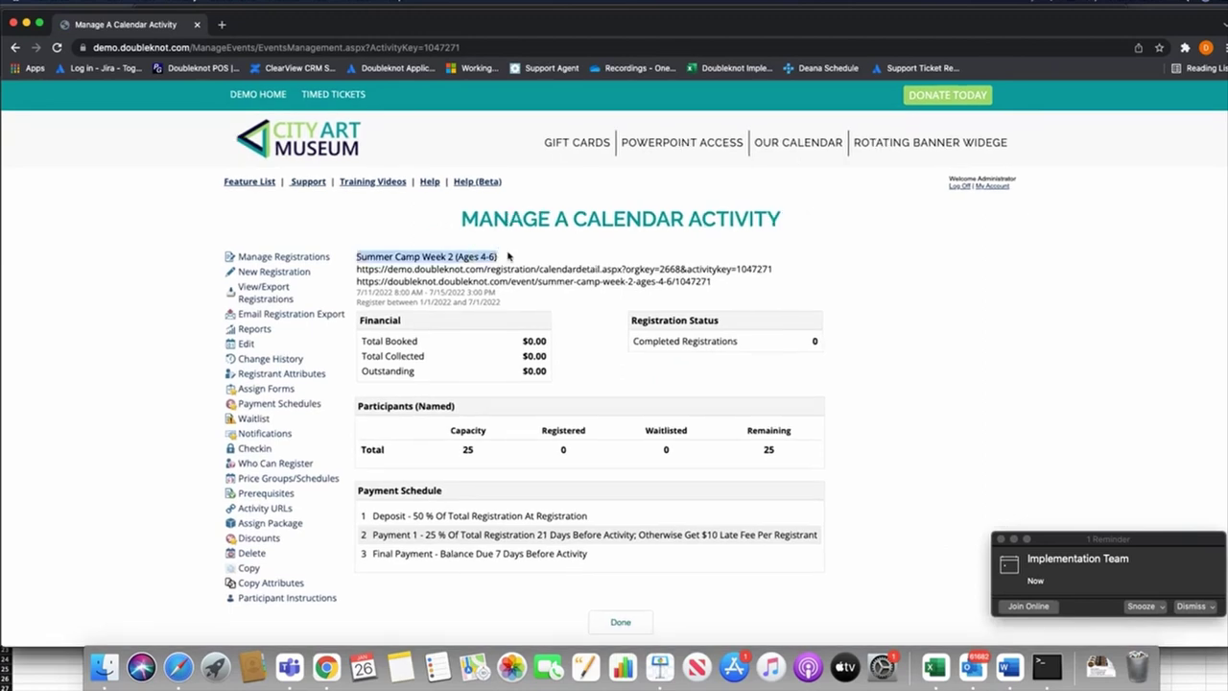
pyautogui.click(441, 303)
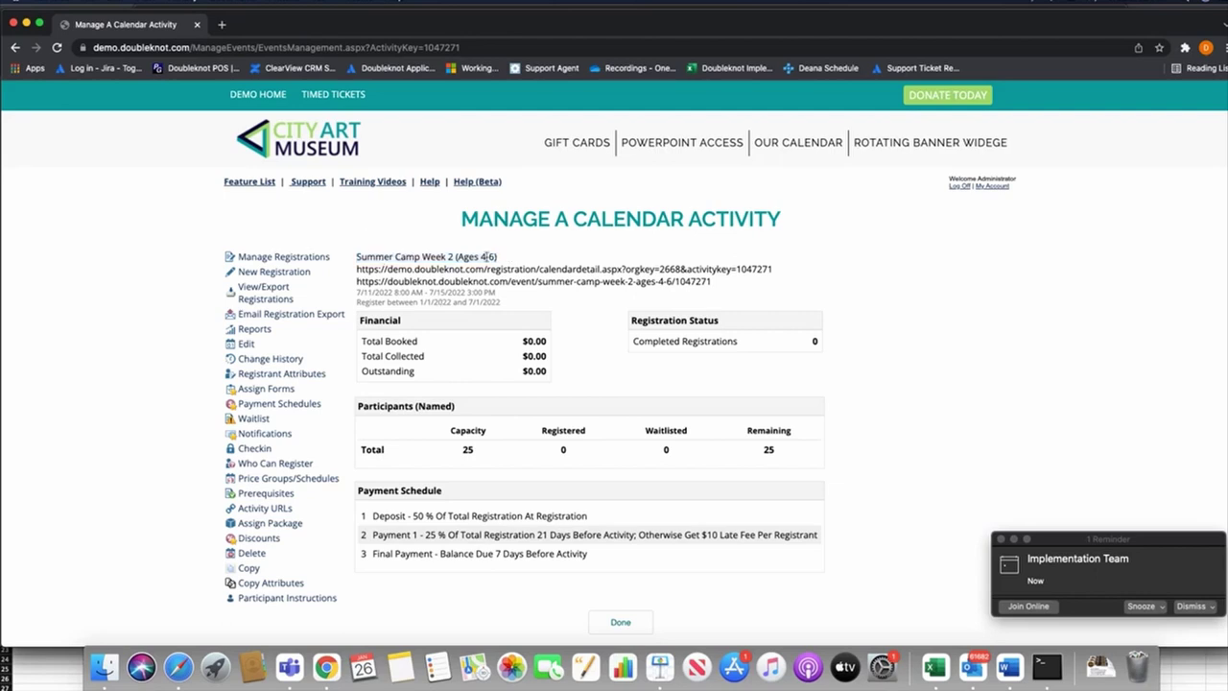
pyautogui.click(246, 346)
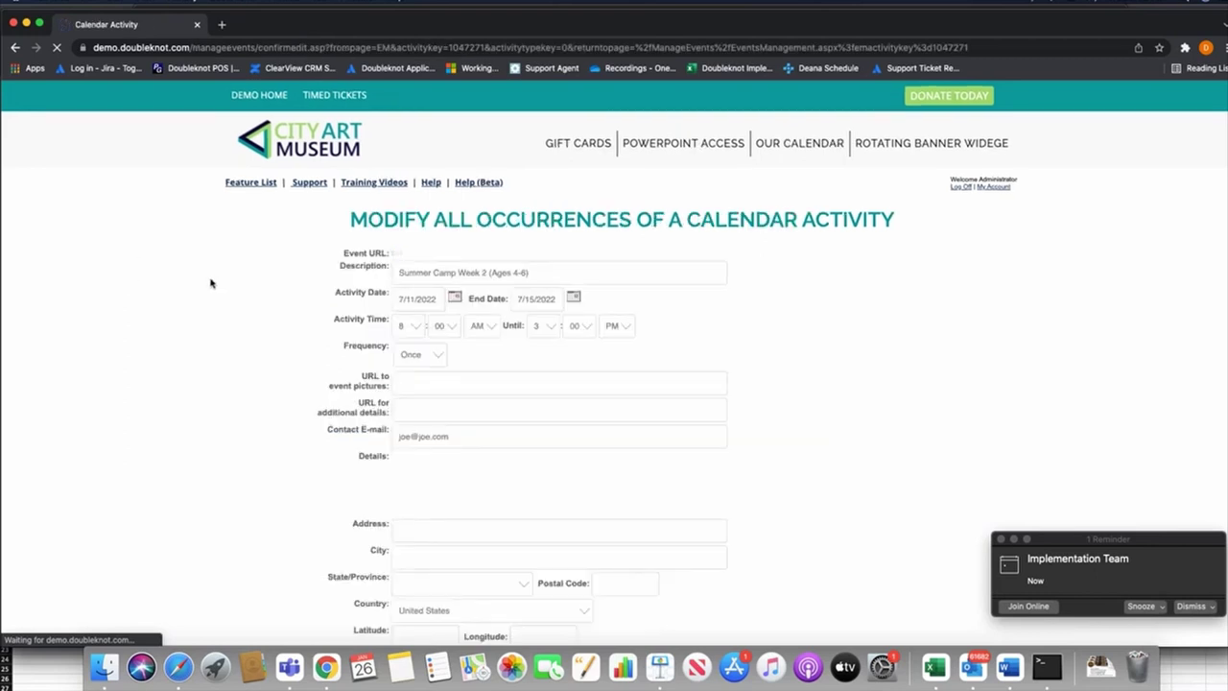
# Set Activity Date 7/18/2022, End Date 7/22/2022 and Registration End Date 7/8/2022
pyautogui.click(455, 298)
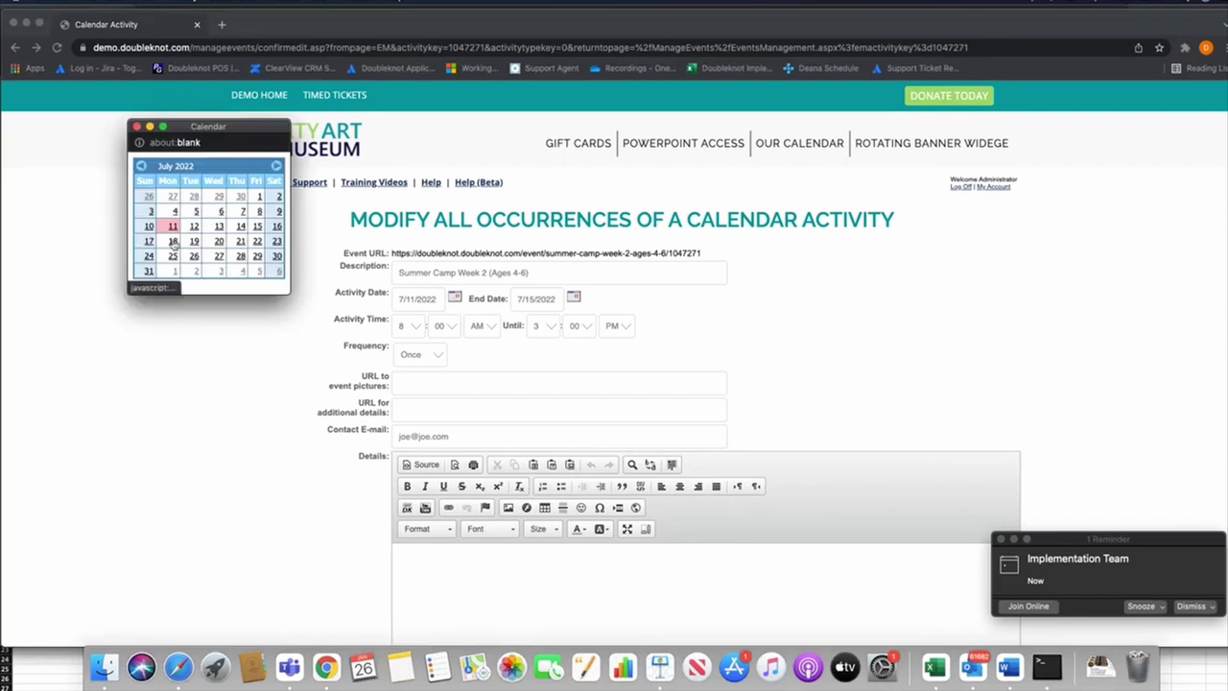
pyautogui.click(174, 241)
pyautogui.click(574, 298)
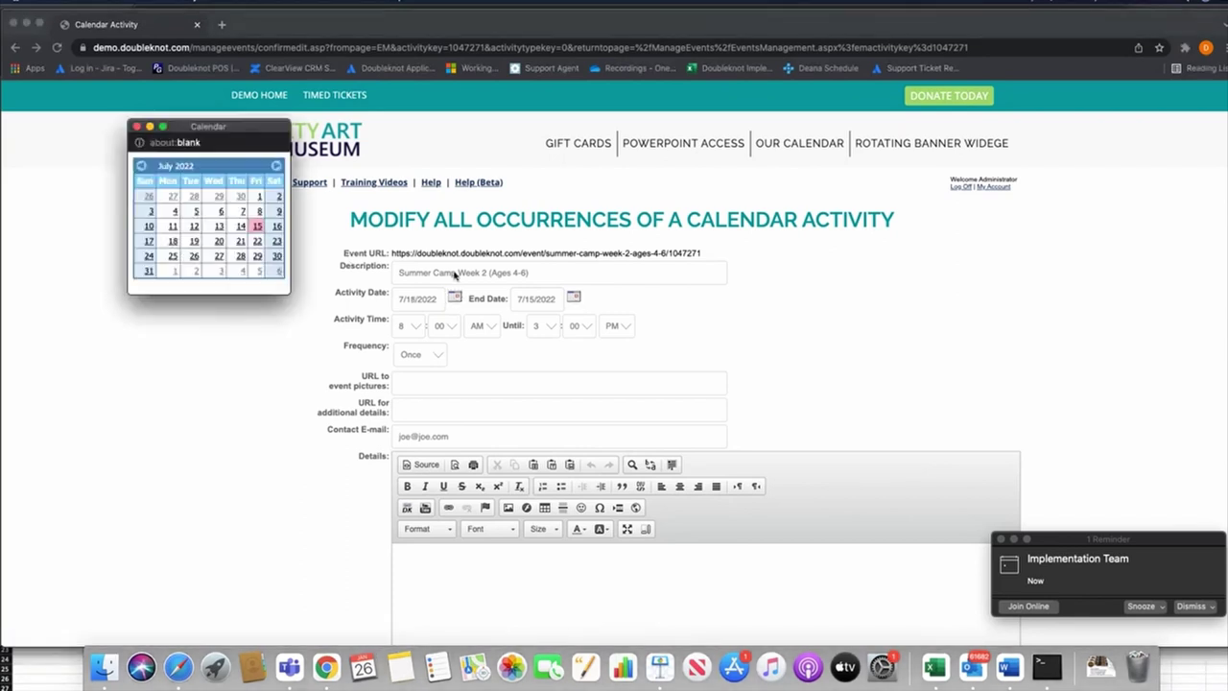
pyautogui.click(257, 241)
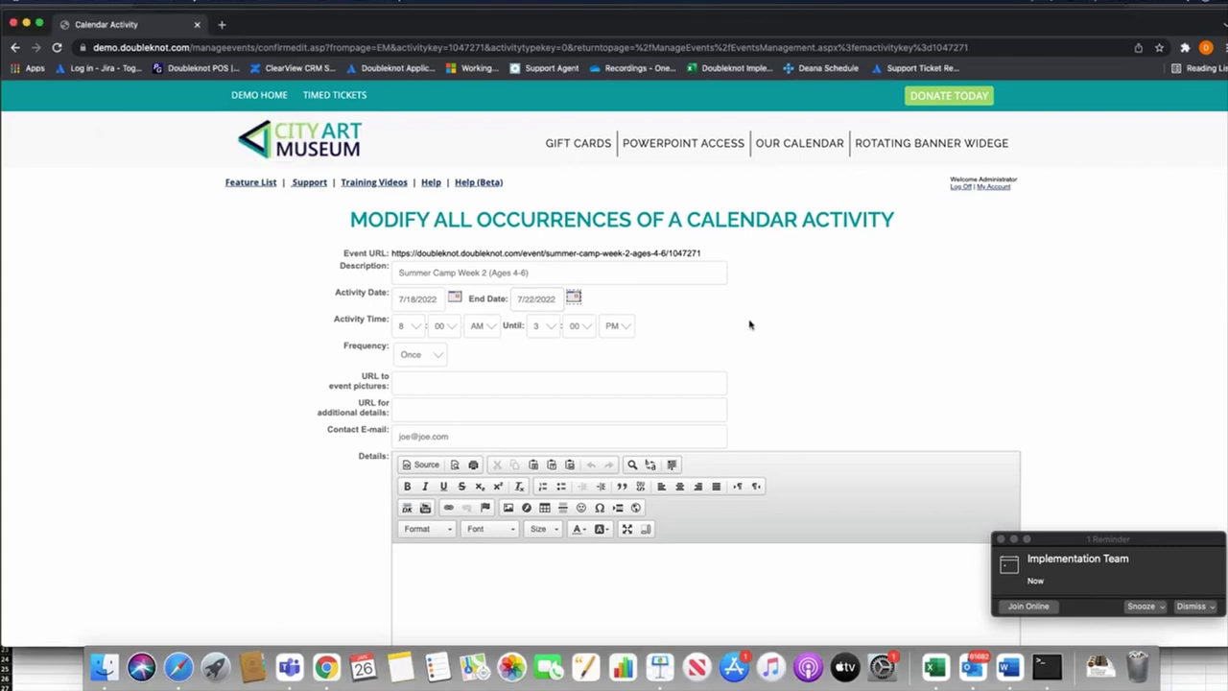
pyautogui.scroll(-10, 747, 322)
pyautogui.scroll(-3, 747, 322)
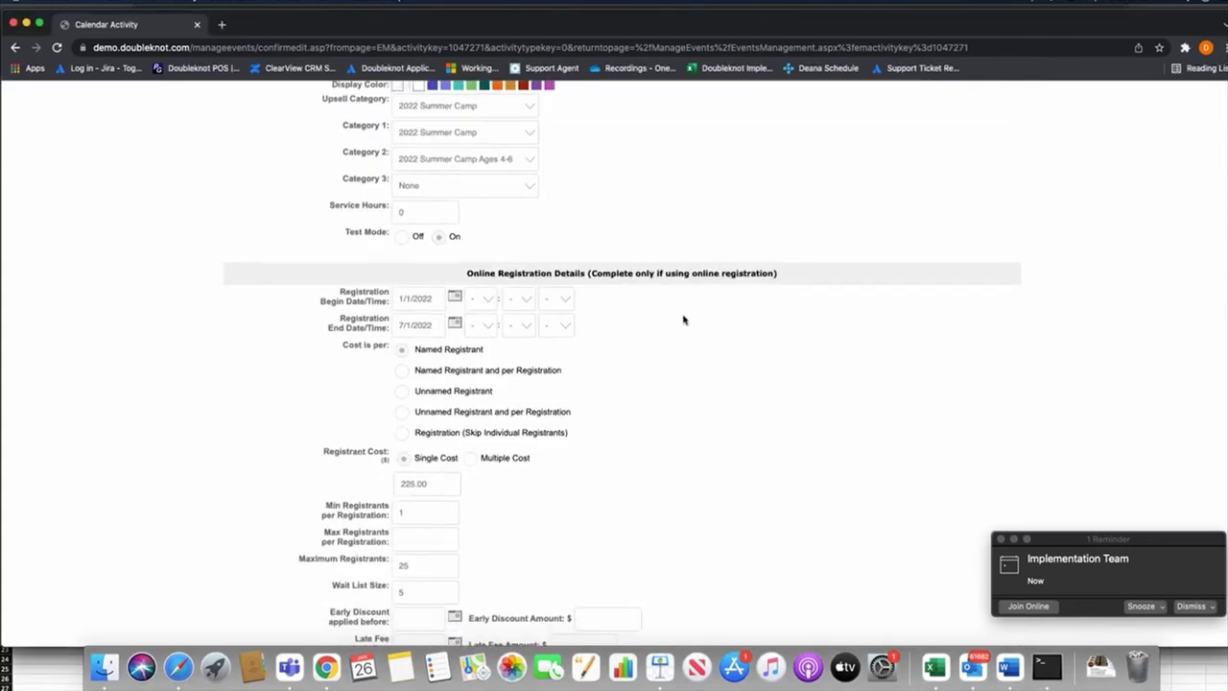
pyautogui.click(455, 323)
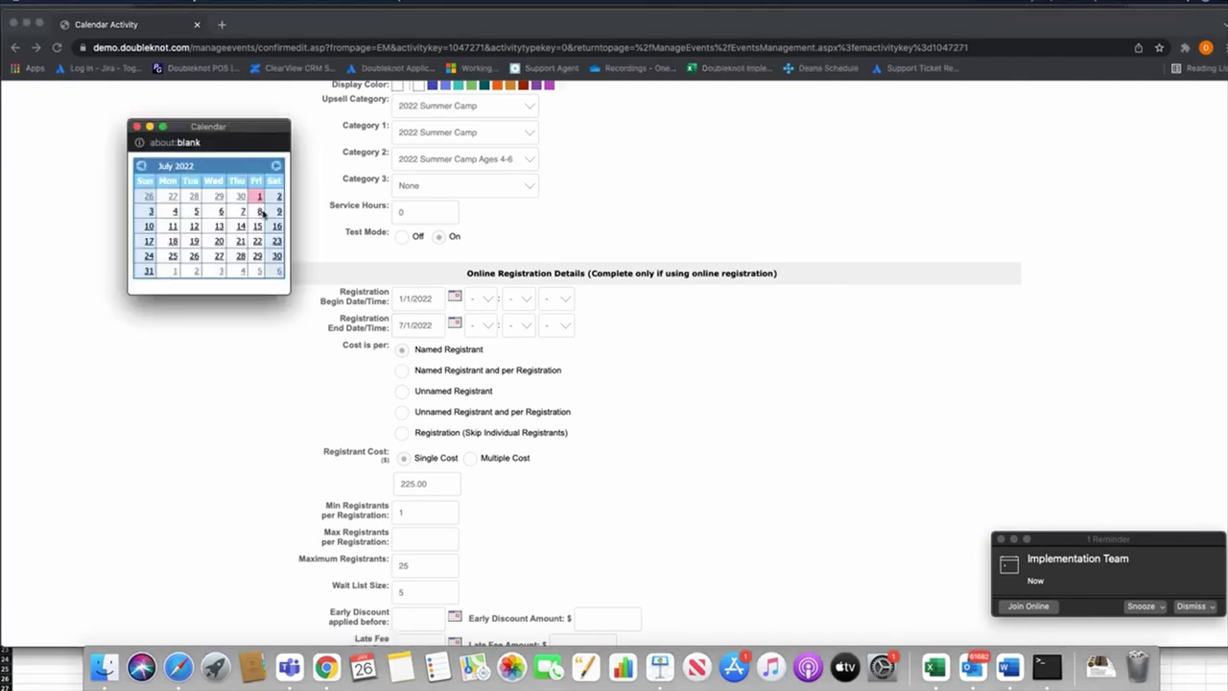
pyautogui.click(259, 211)
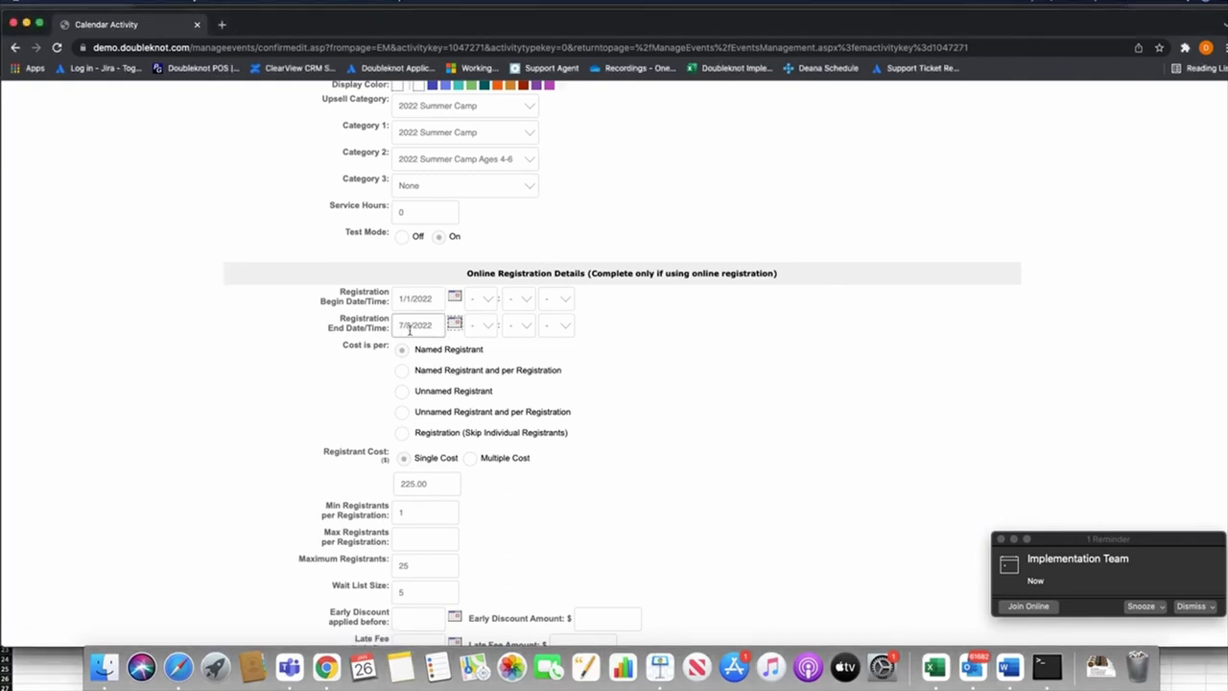
# Change Maximum Registrants from 25 to 30 and save the Week 2 changes
pyautogui.scroll(-3, 681, 396)
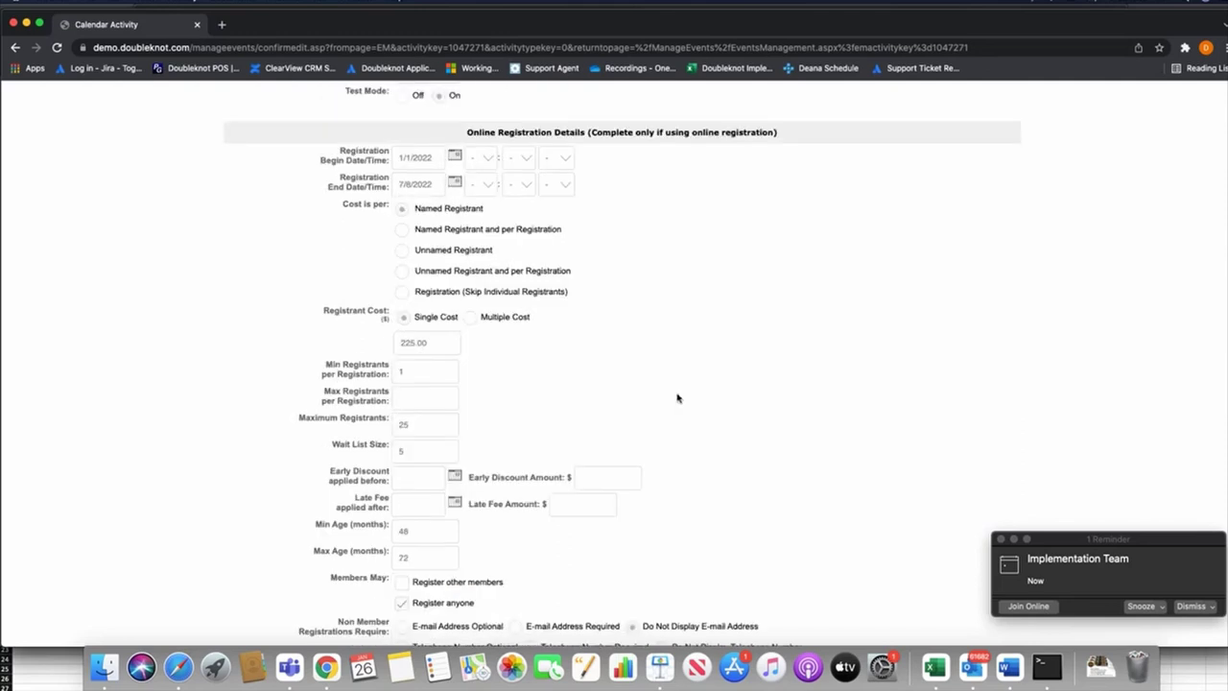
pyautogui.click(417, 410)
pyautogui.doubleClick(416, 409)
pyautogui.write('30')
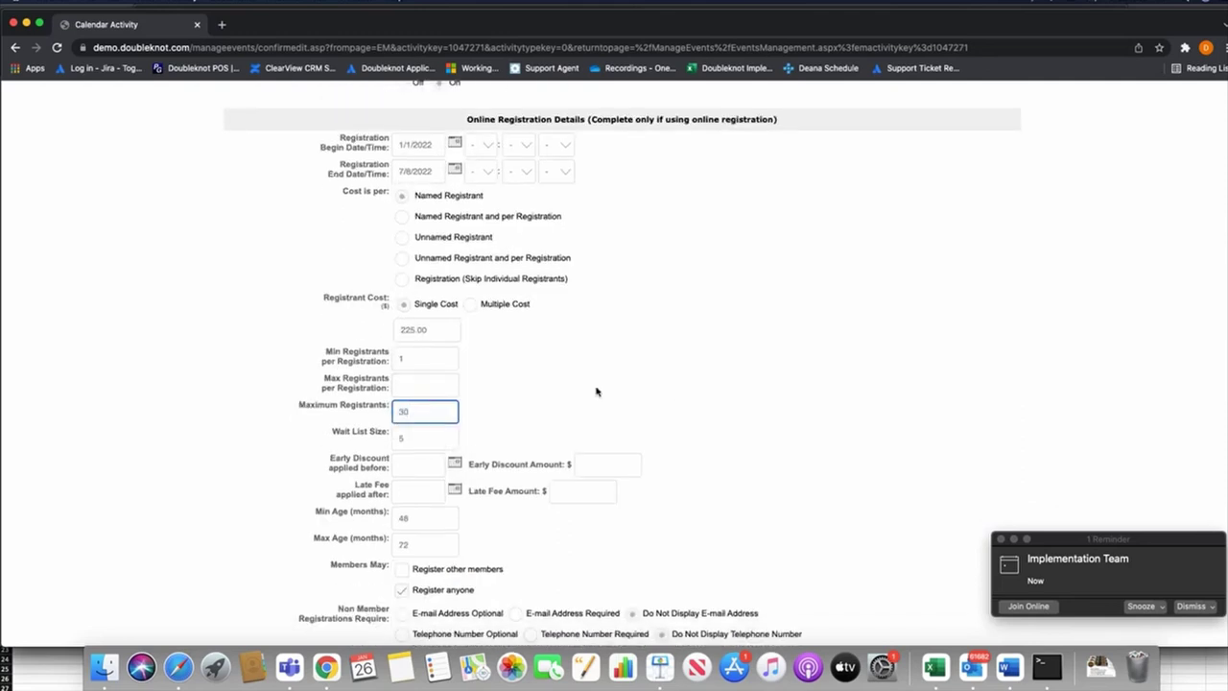
pyautogui.click(596, 392)
pyautogui.scroll(15, 587, 357)
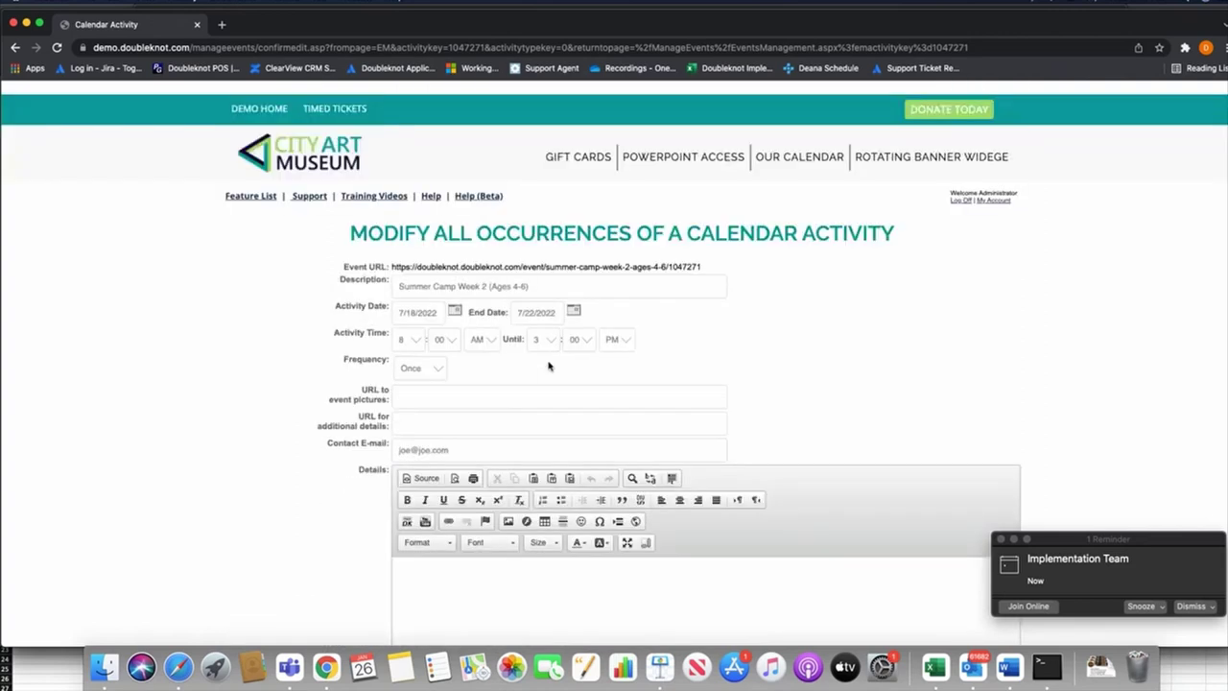
pyautogui.click(563, 418)
pyautogui.scroll(-20, 563, 419)
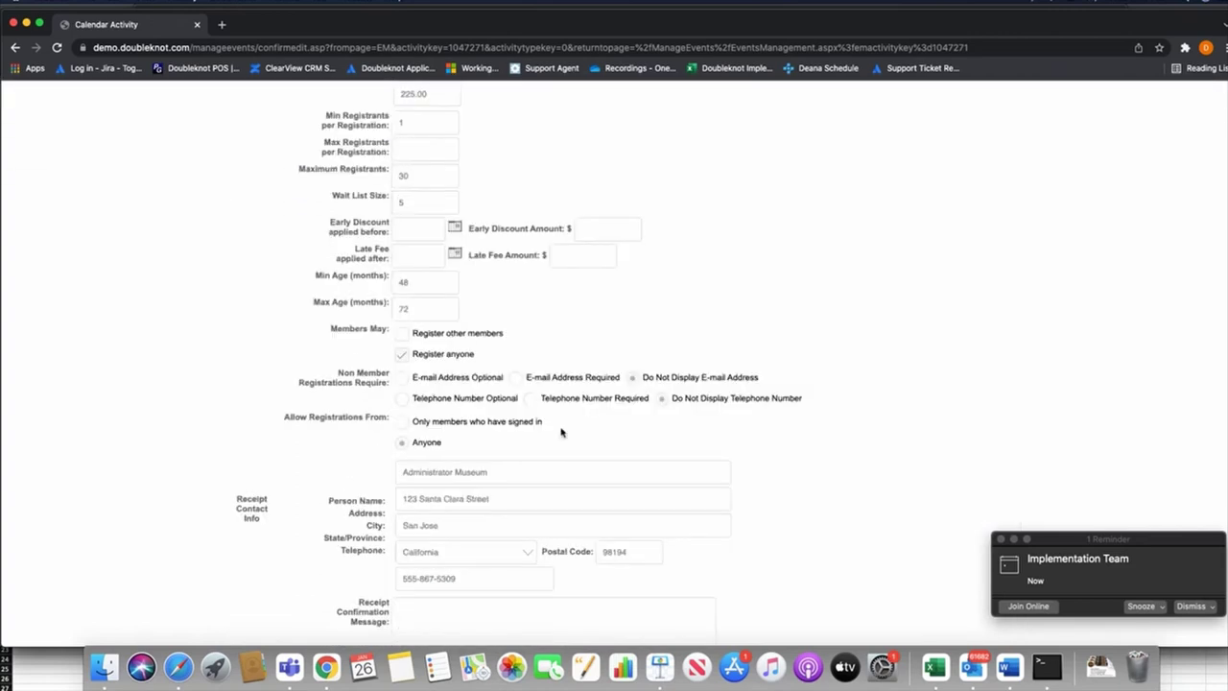
pyautogui.click(586, 416)
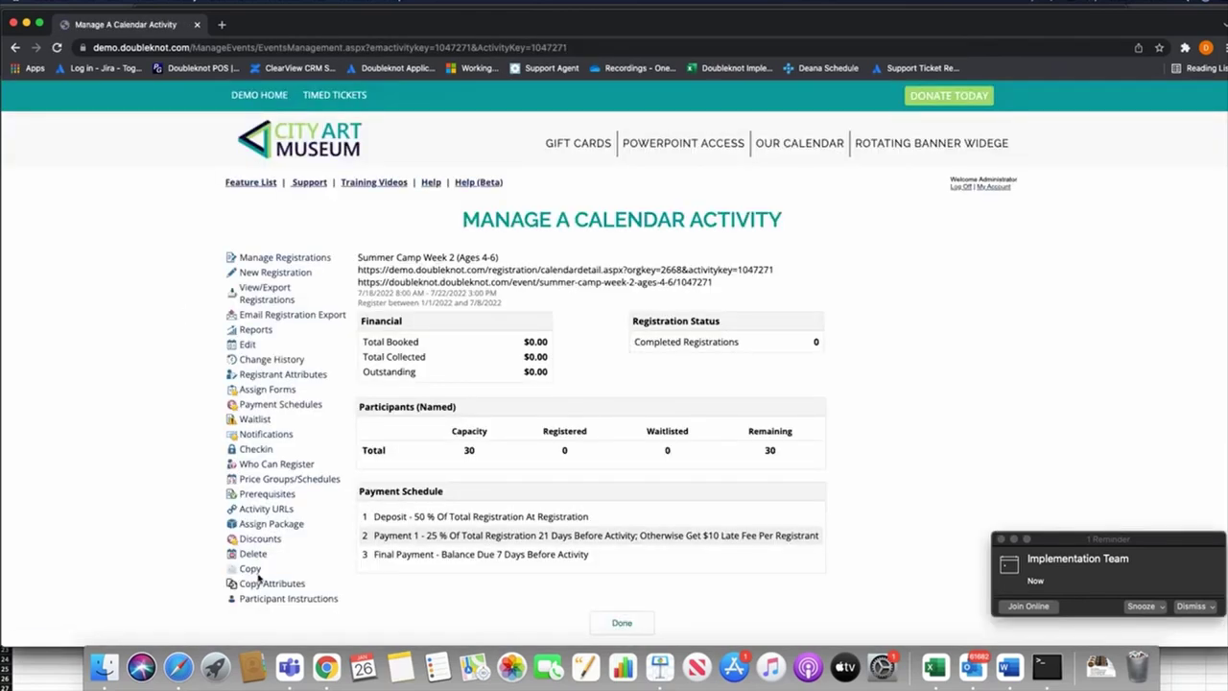
# Start copying Week 2 and set New Description to Summer Camp Week 3 (Ages 4-6)
pyautogui.click(250, 569)
pyautogui.click(566, 279)
pyautogui.rightClick(540, 280)
pyautogui.click(563, 366)
pyautogui.click(613, 280)
pyautogui.press('BackSpace')
pyautogui.write('1')
pyautogui.press('BackSpace')
pyautogui.write('3 (Ages 4-6')
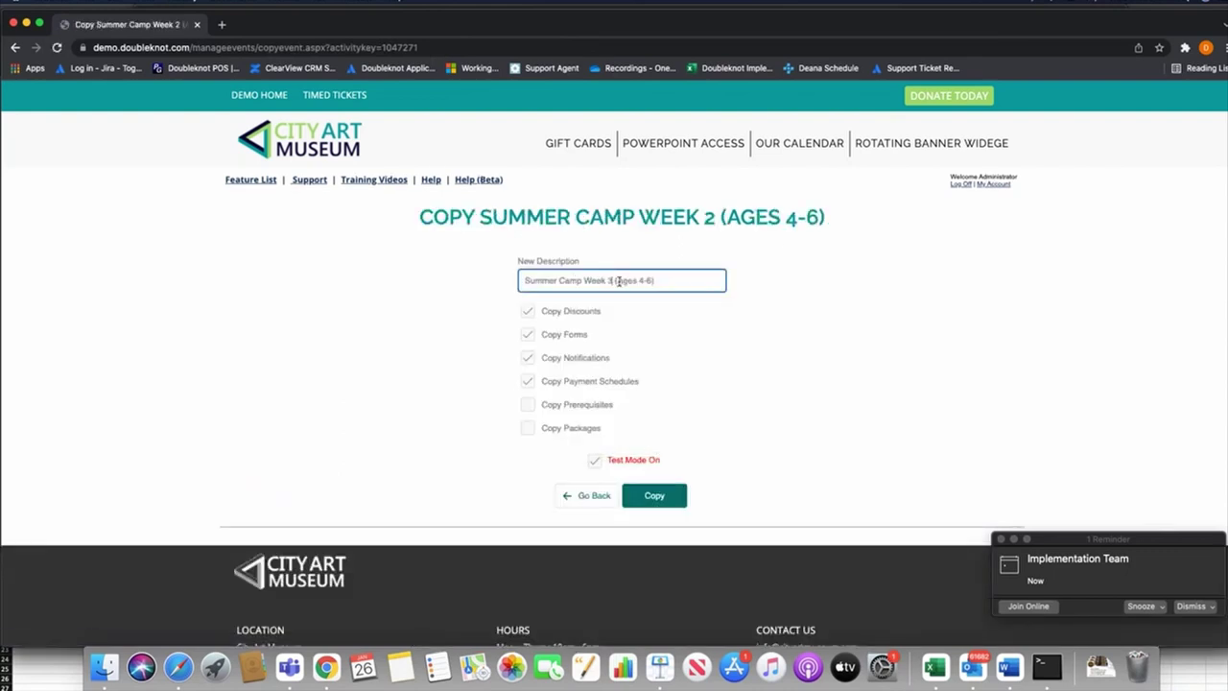
# Uncheck Test Mode On, create the copy, and close the confirmation
pyautogui.click(595, 461)
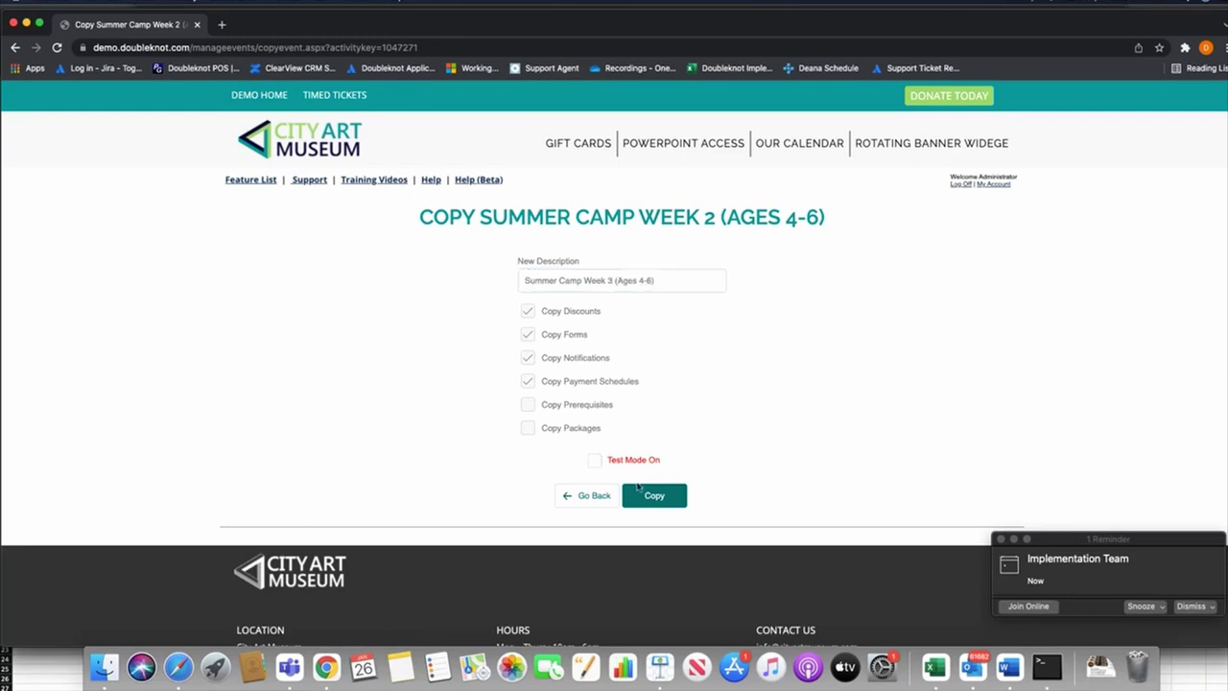
pyautogui.click(652, 494)
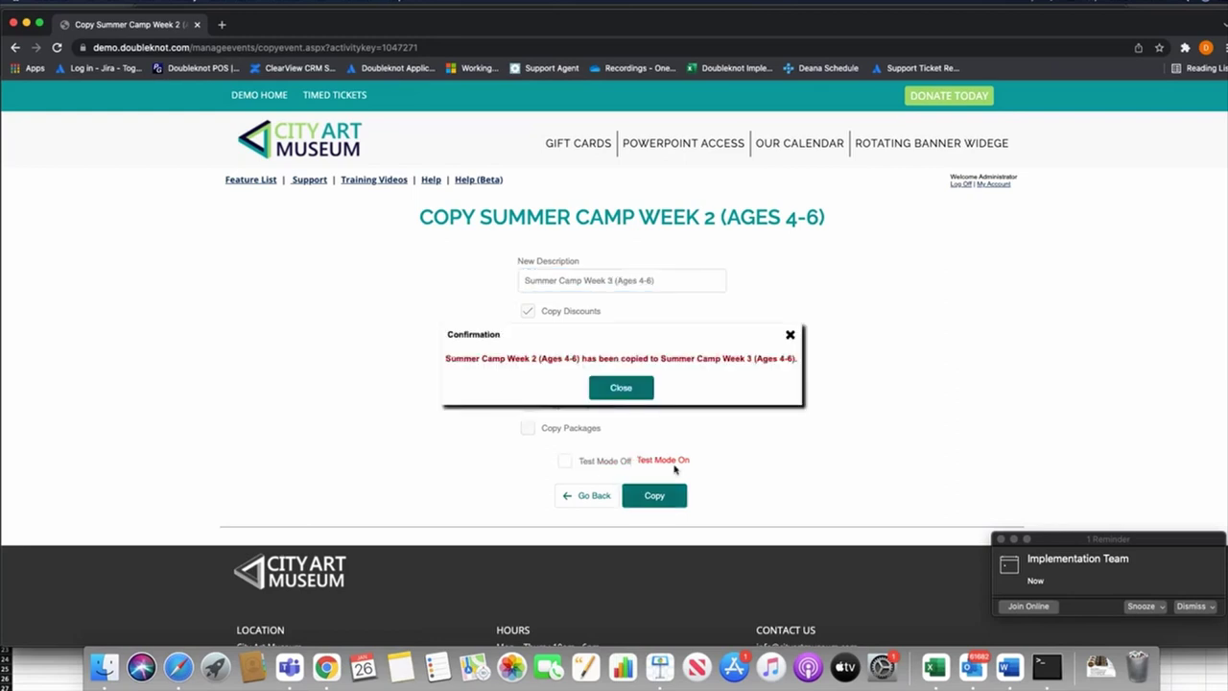
pyautogui.click(620, 387)
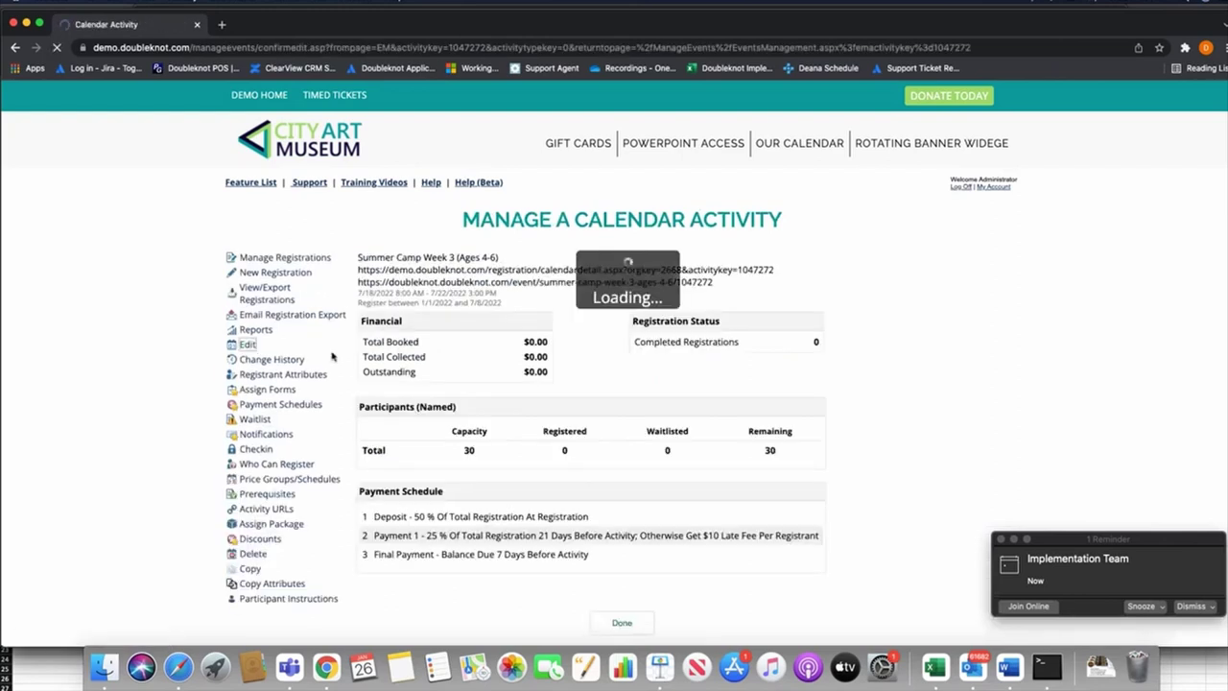
# Set Week 3 dates to 7/25–7/29/2022 with Registration End Date 7/15/2022, and save
pyautogui.click(453, 297)
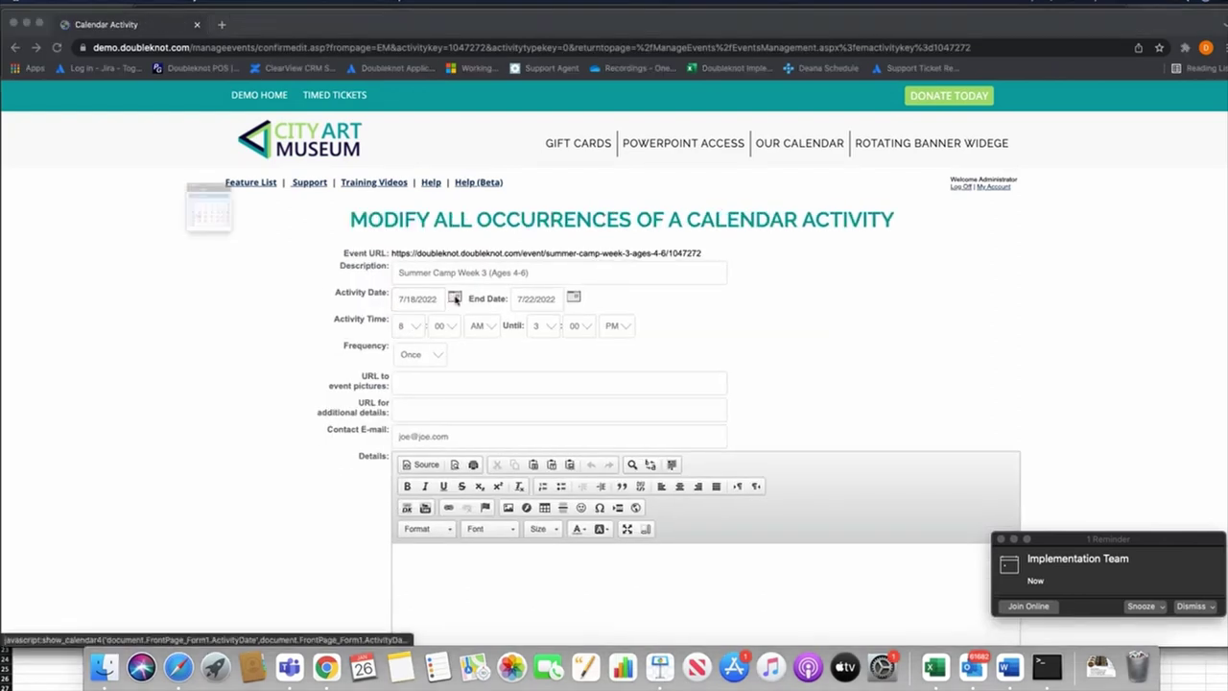
pyautogui.click(176, 259)
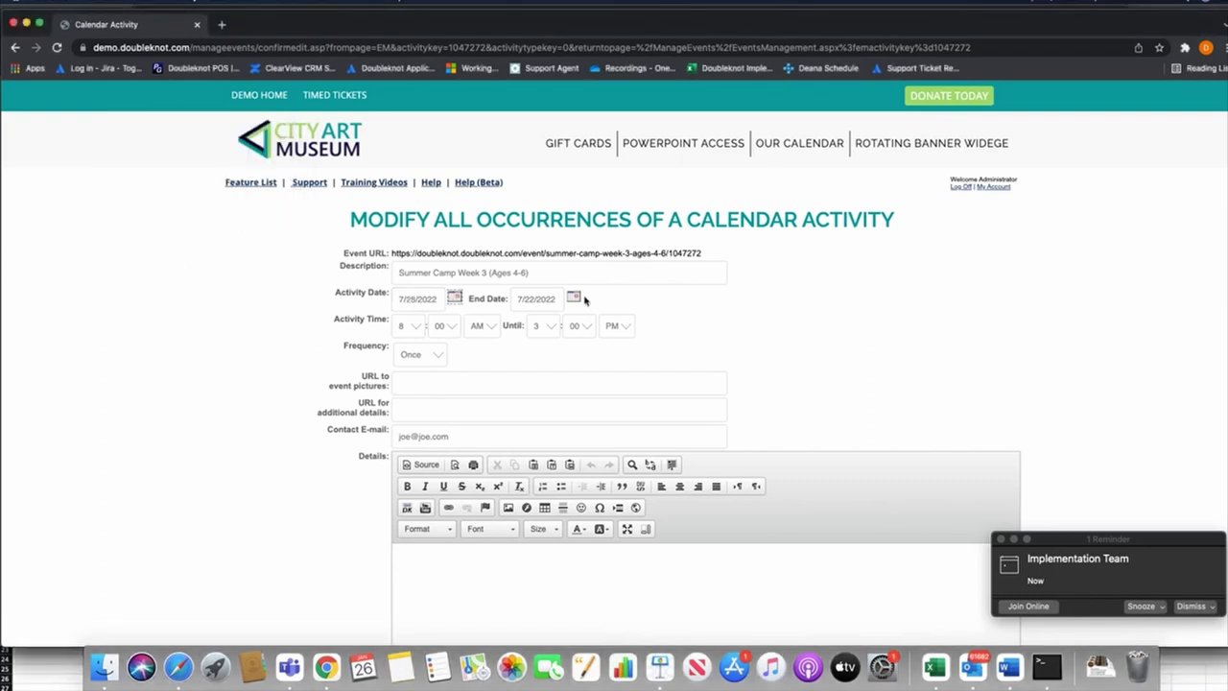
pyautogui.click(573, 298)
pyautogui.click(258, 257)
pyautogui.scroll(-2, 276, 319)
pyautogui.scroll(-15, 280, 323)
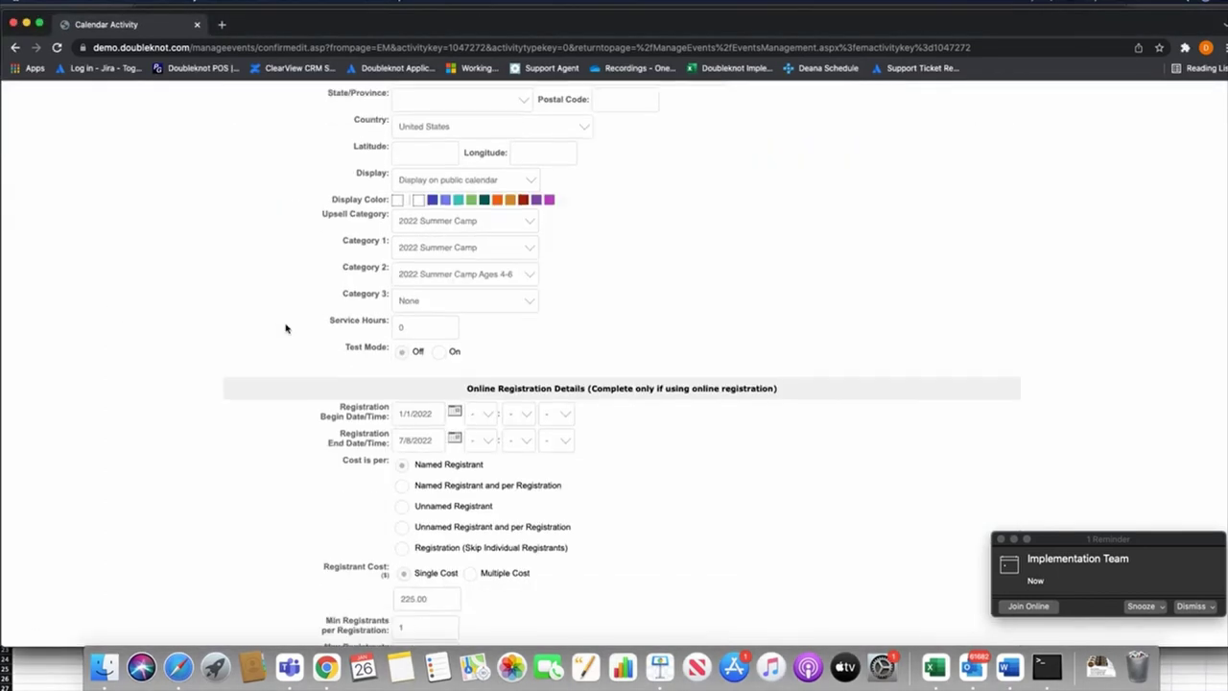
pyautogui.click(455, 440)
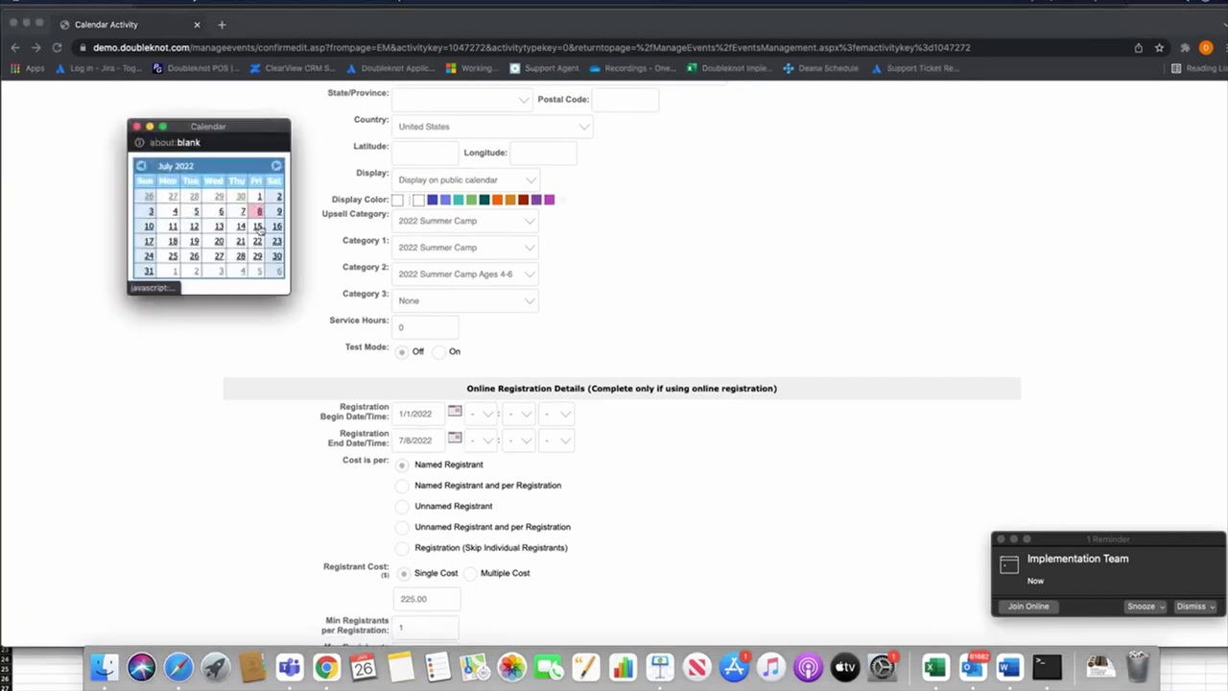
pyautogui.click(257, 226)
pyautogui.scroll(-3, 650, 446)
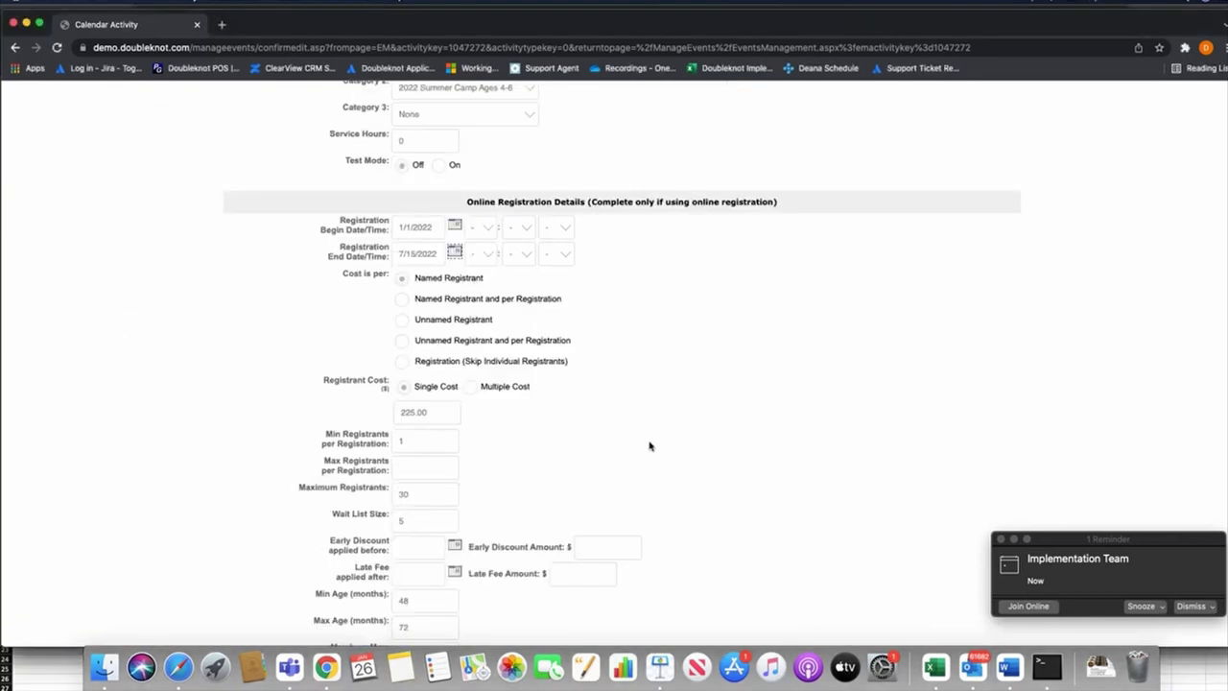
pyautogui.scroll(-15, 649, 446)
pyautogui.click(581, 427)
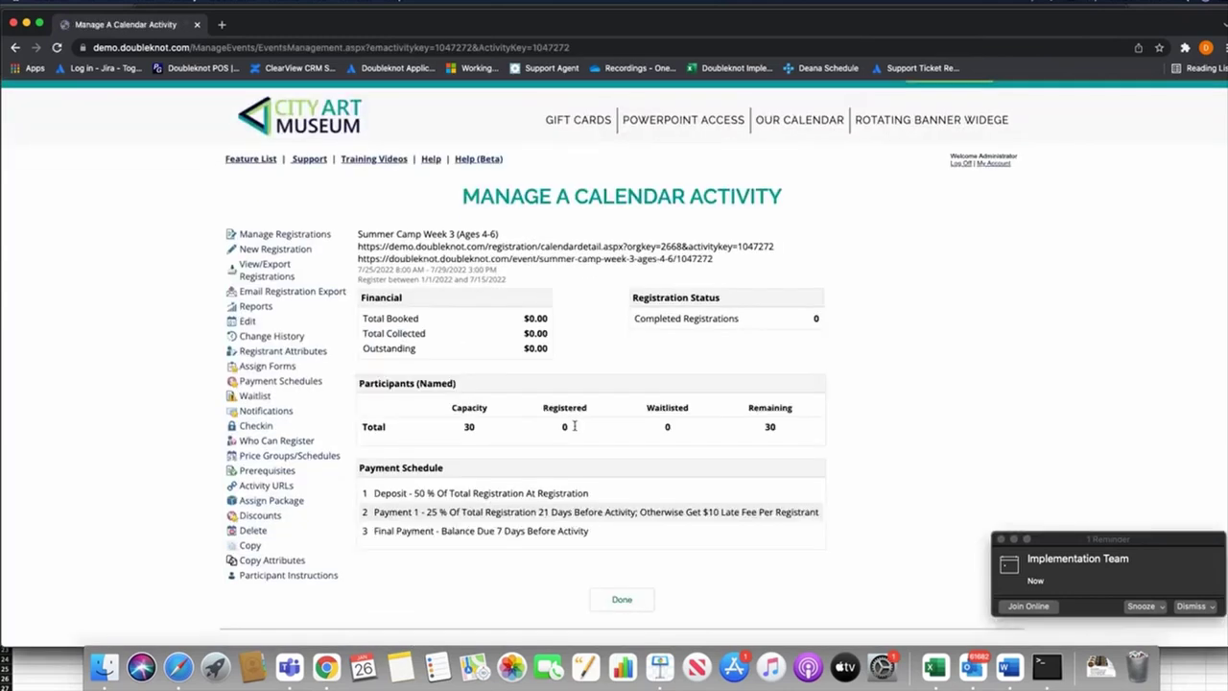
# Return to the activities list and filter Category to 2022 Summer Camp Ages 4-6, then 2022 Summer Camp
pyautogui.scroll(-3, 595, 431)
pyautogui.click(618, 443)
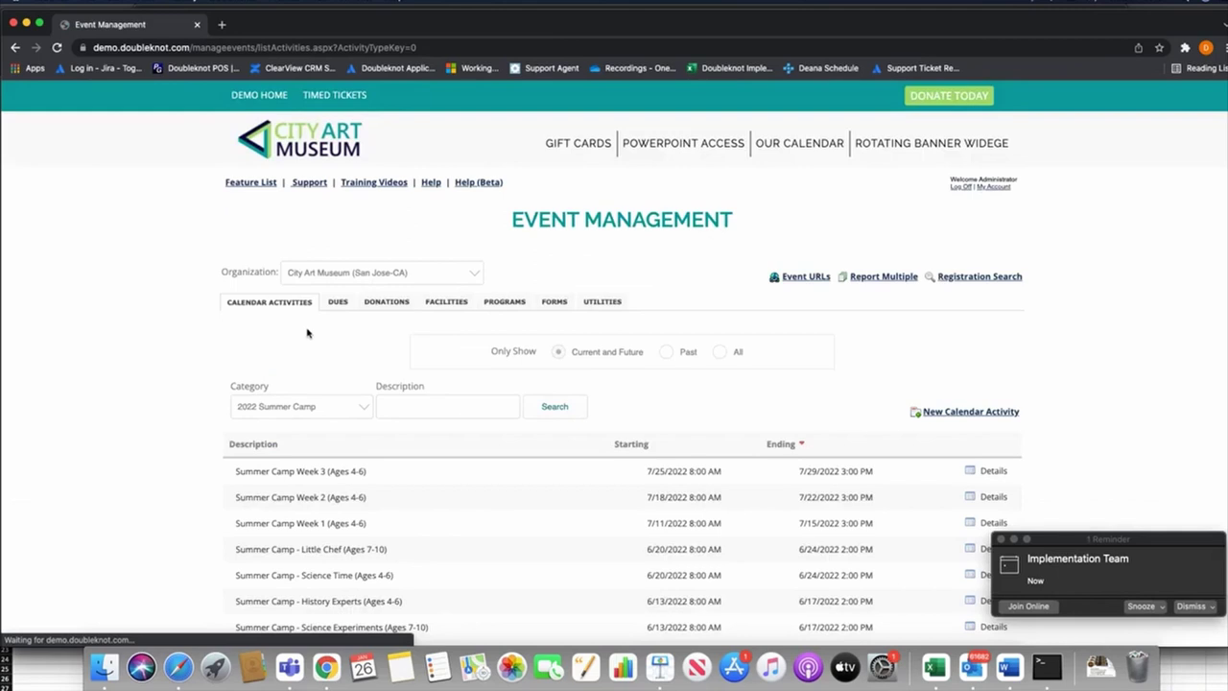
pyautogui.scroll(-3, 307, 329)
pyautogui.click(266, 256)
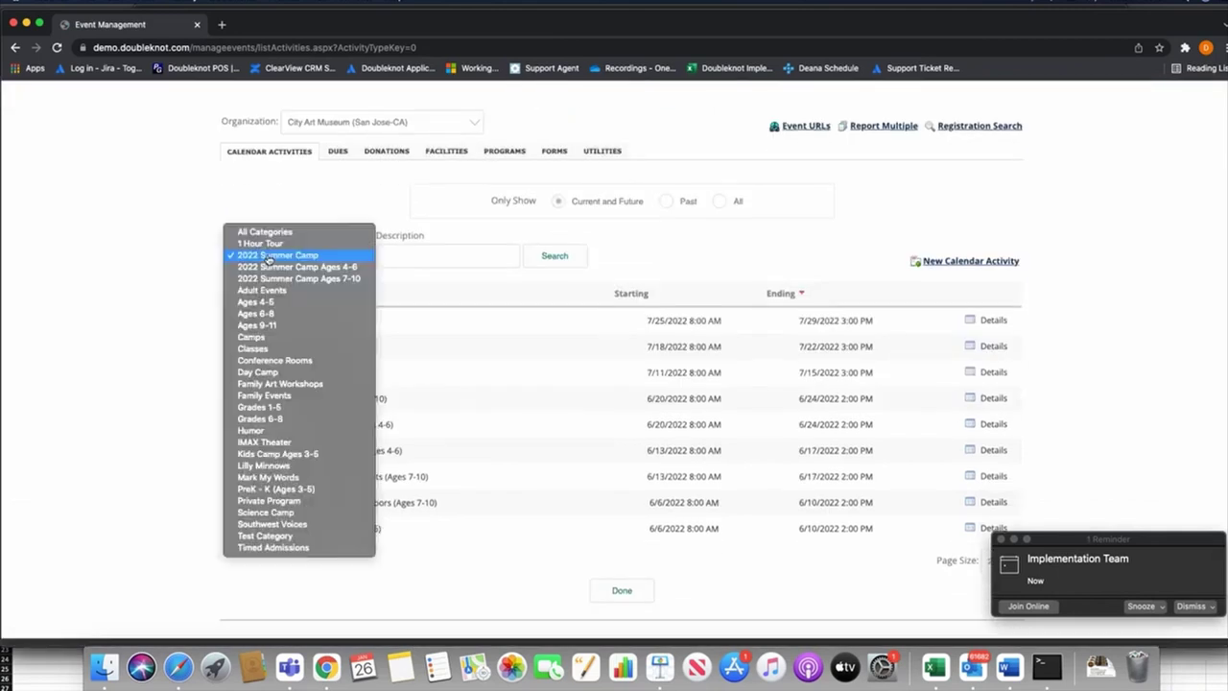
pyautogui.click(265, 268)
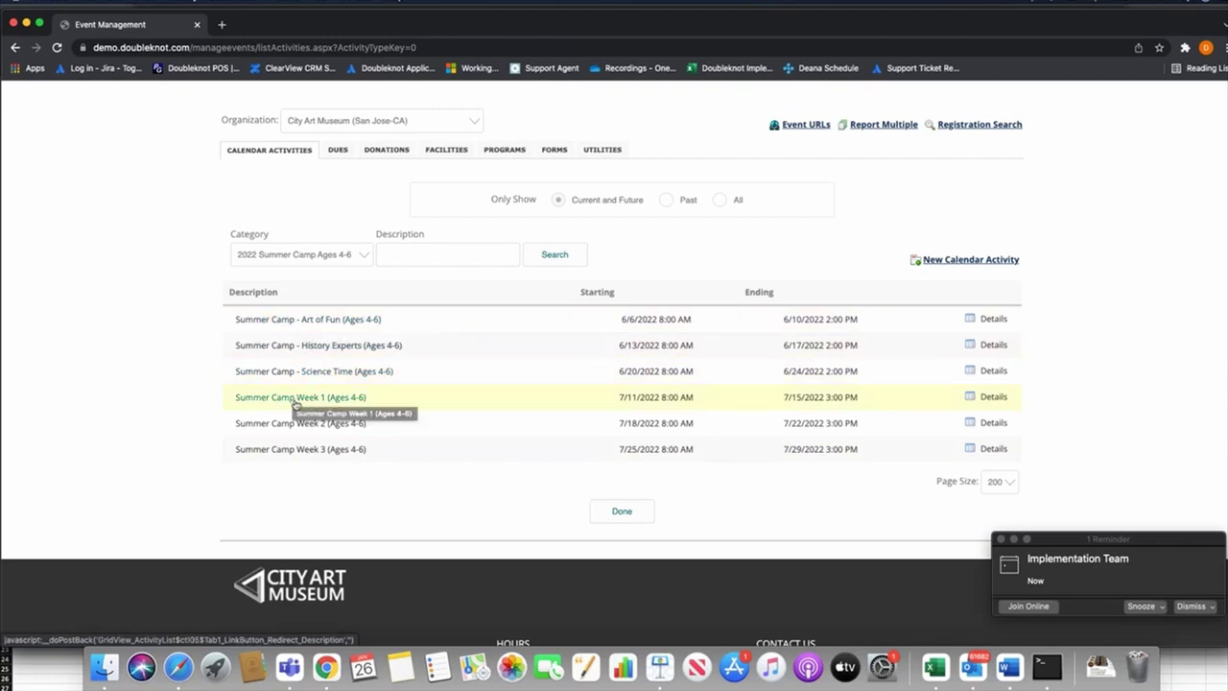
pyautogui.click(318, 254)
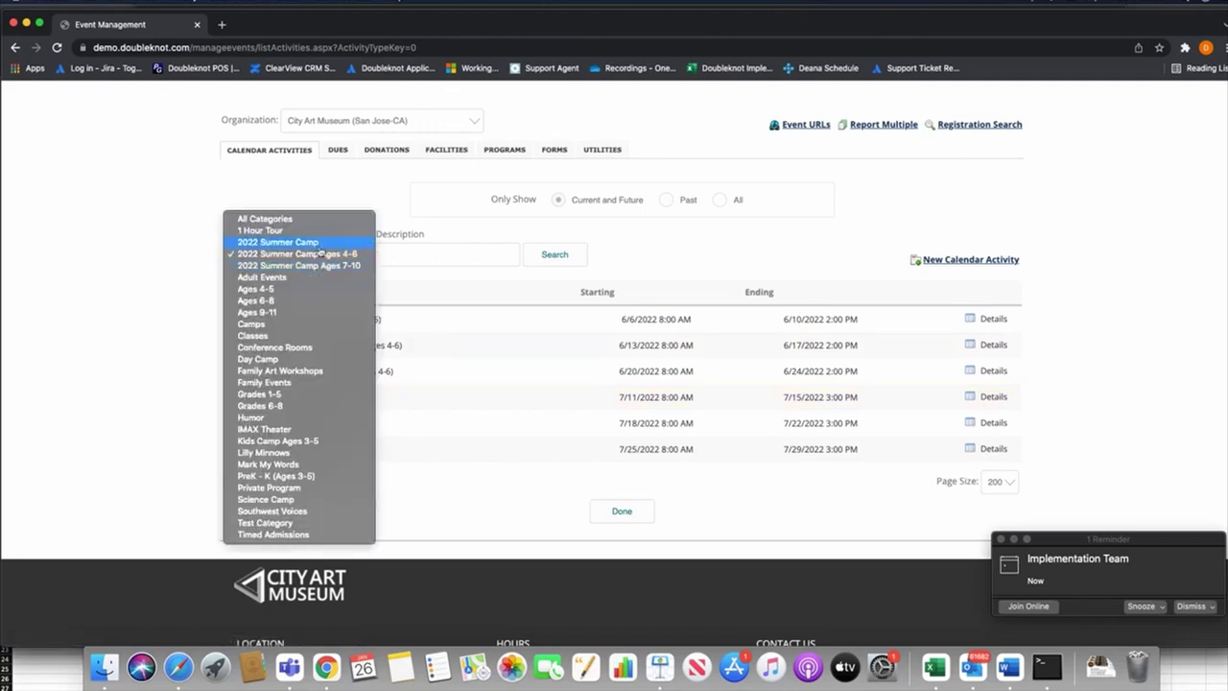
pyautogui.click(314, 243)
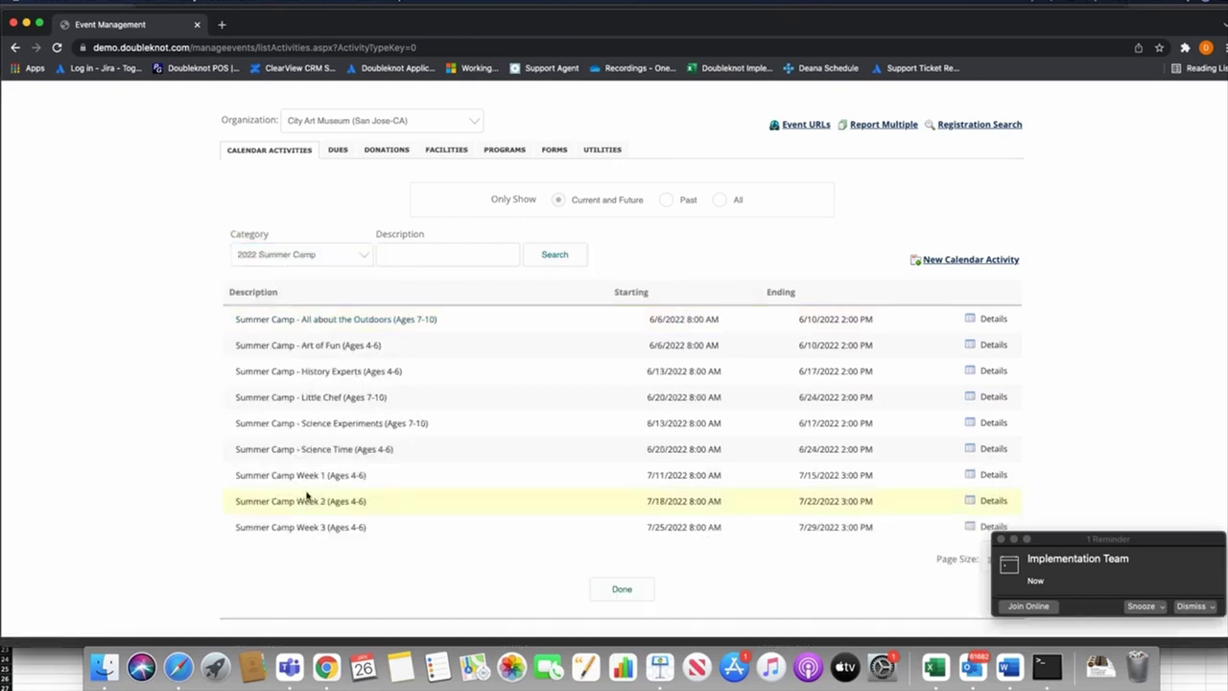
# Start Report Multiple, filter to 2022 Summer Camp Ages 4-6, and select all six activities
pyautogui.click(893, 127)
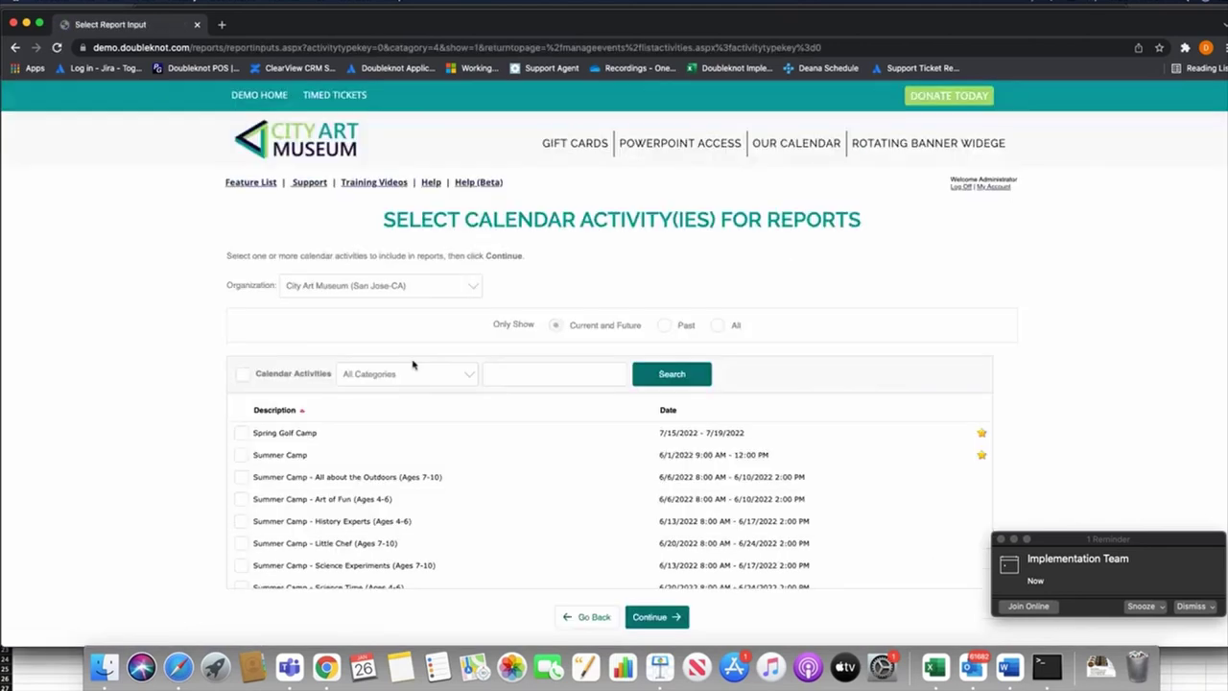
pyautogui.click(413, 372)
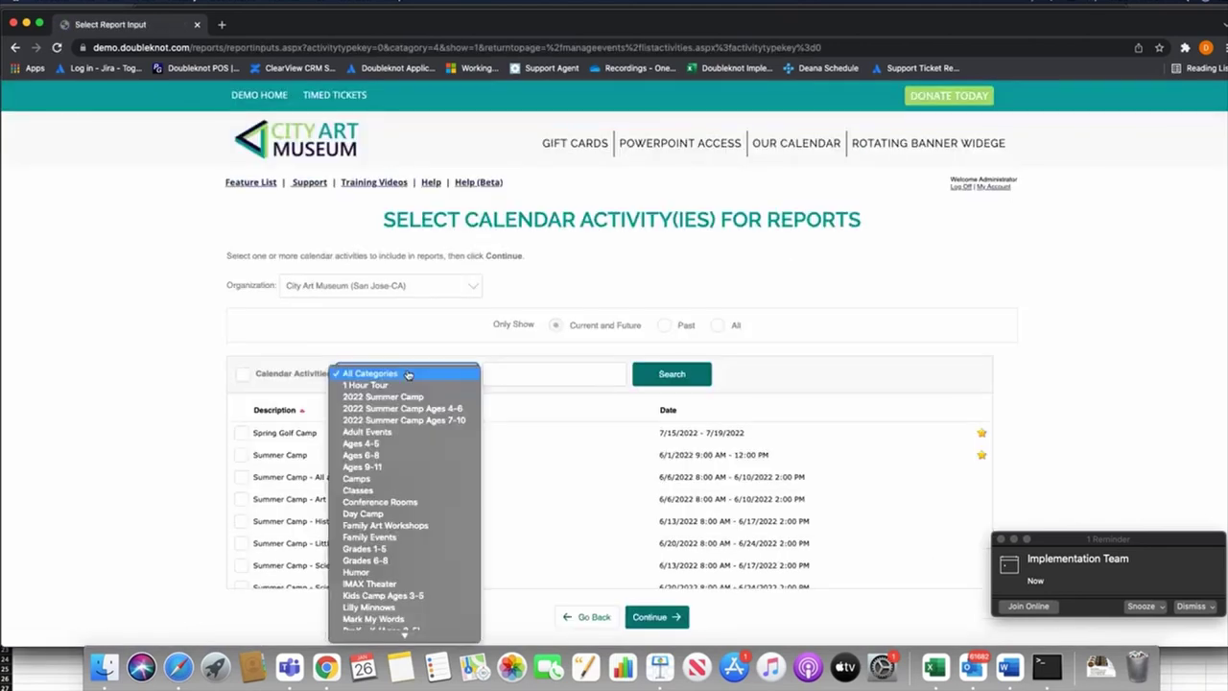
pyautogui.click(384, 397)
pyautogui.scroll(-2, 147, 352)
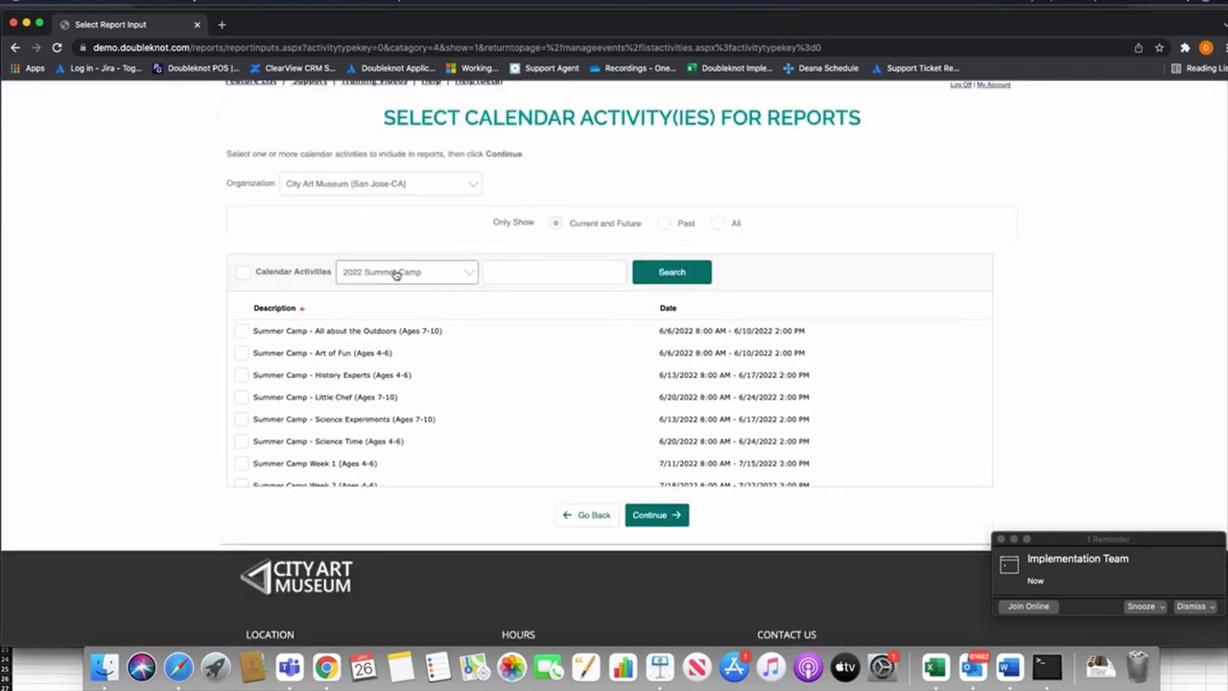
pyautogui.click(396, 275)
pyautogui.click(397, 283)
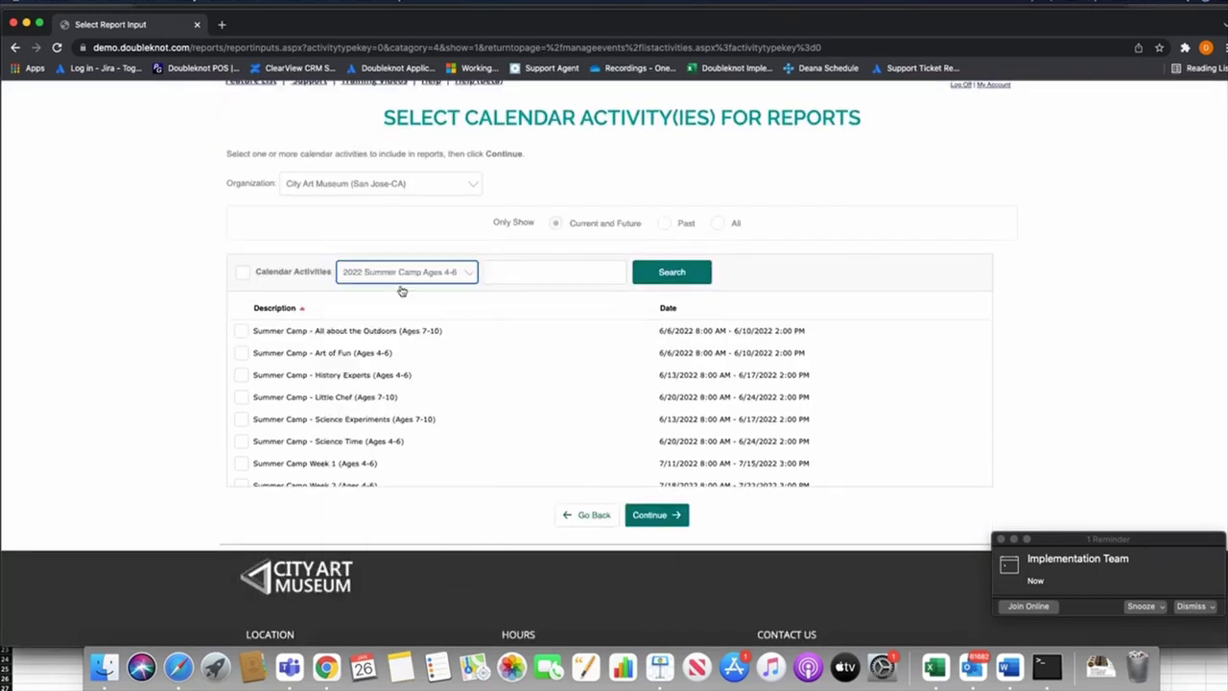
pyautogui.click(243, 275)
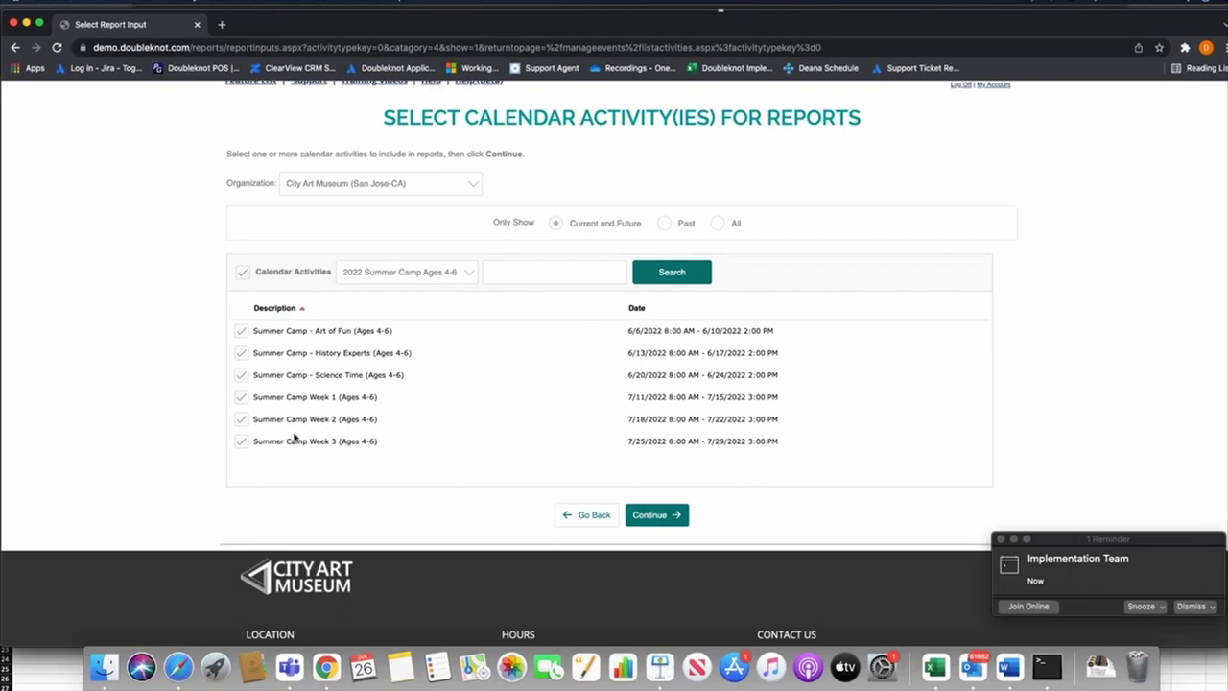
# Continue to the available reports, then go back to activity selection
pyautogui.click(628, 515)
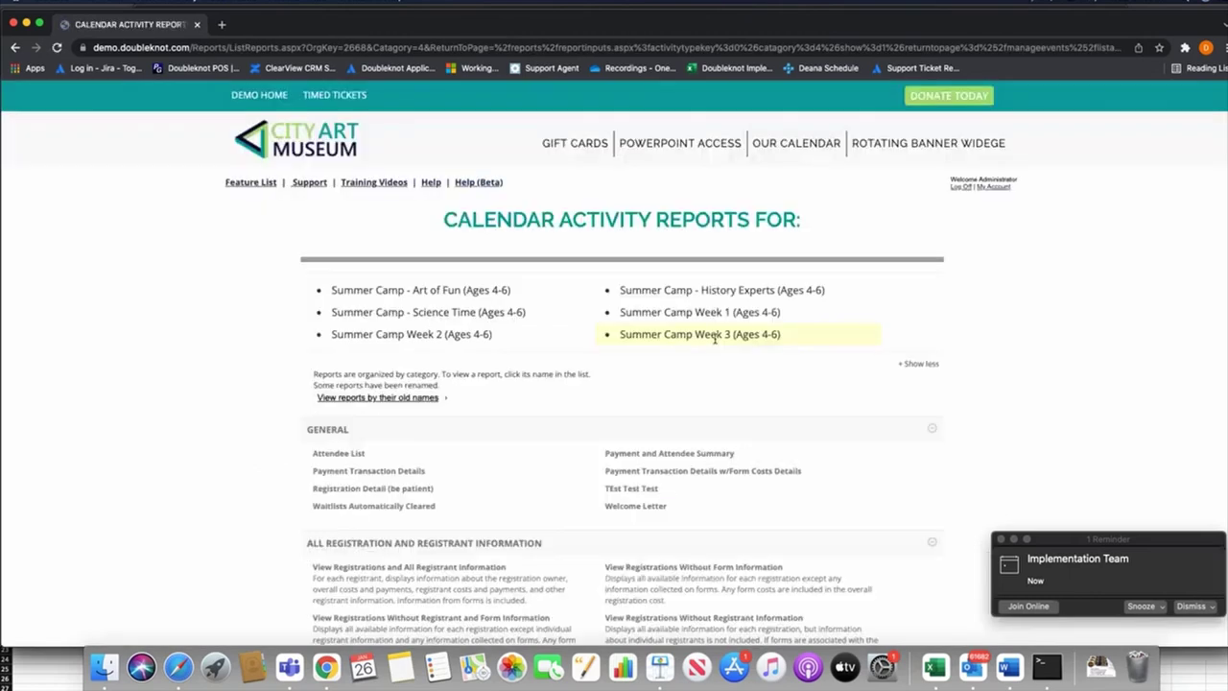
pyautogui.scroll(-15, 566, 348)
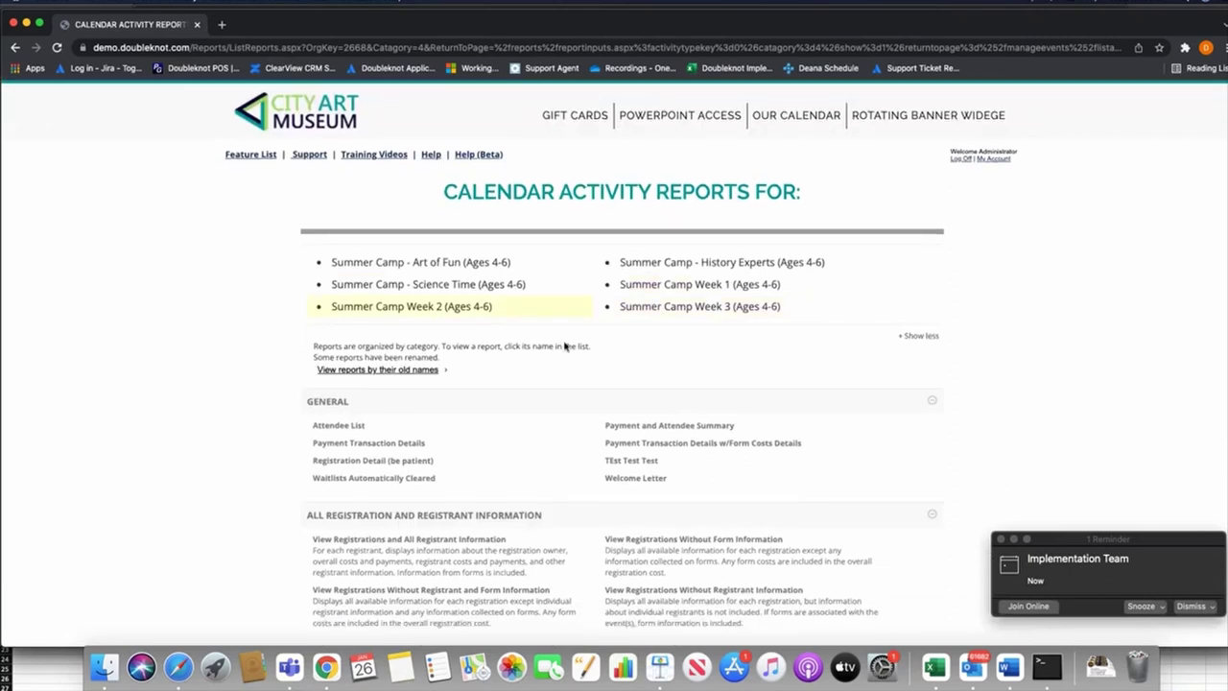
pyautogui.click(633, 407)
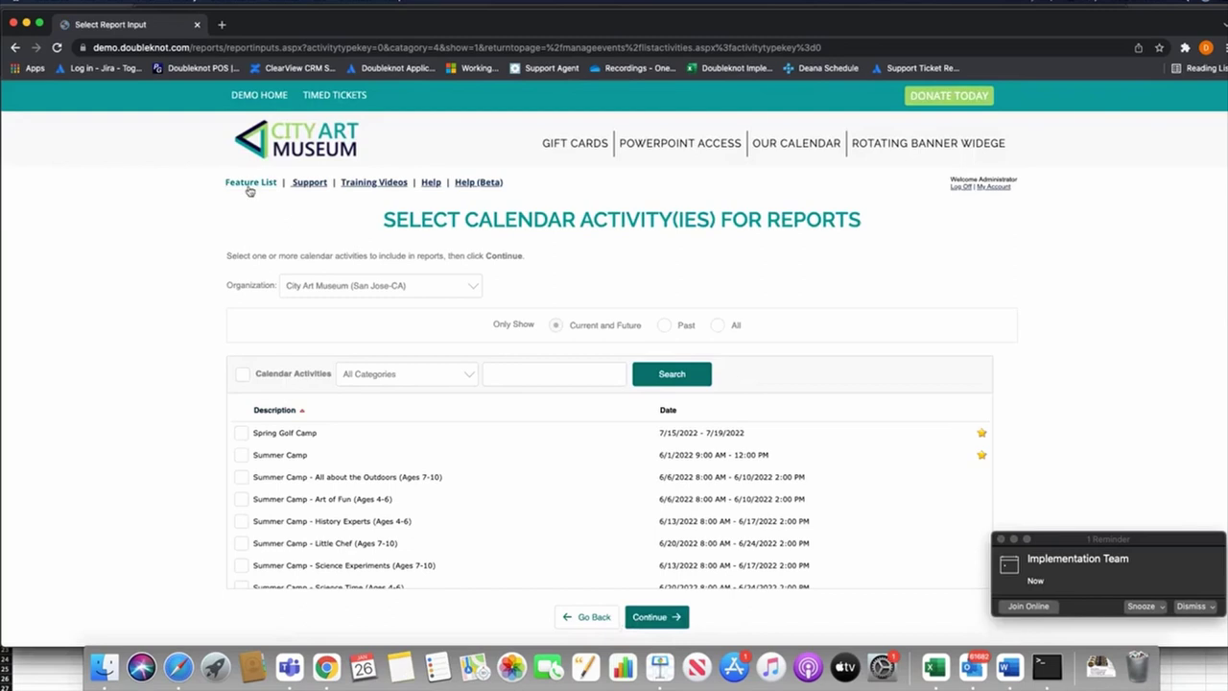
# View the public monthly Calendar from the Feature List, then return to the Feature List
pyautogui.click(252, 182)
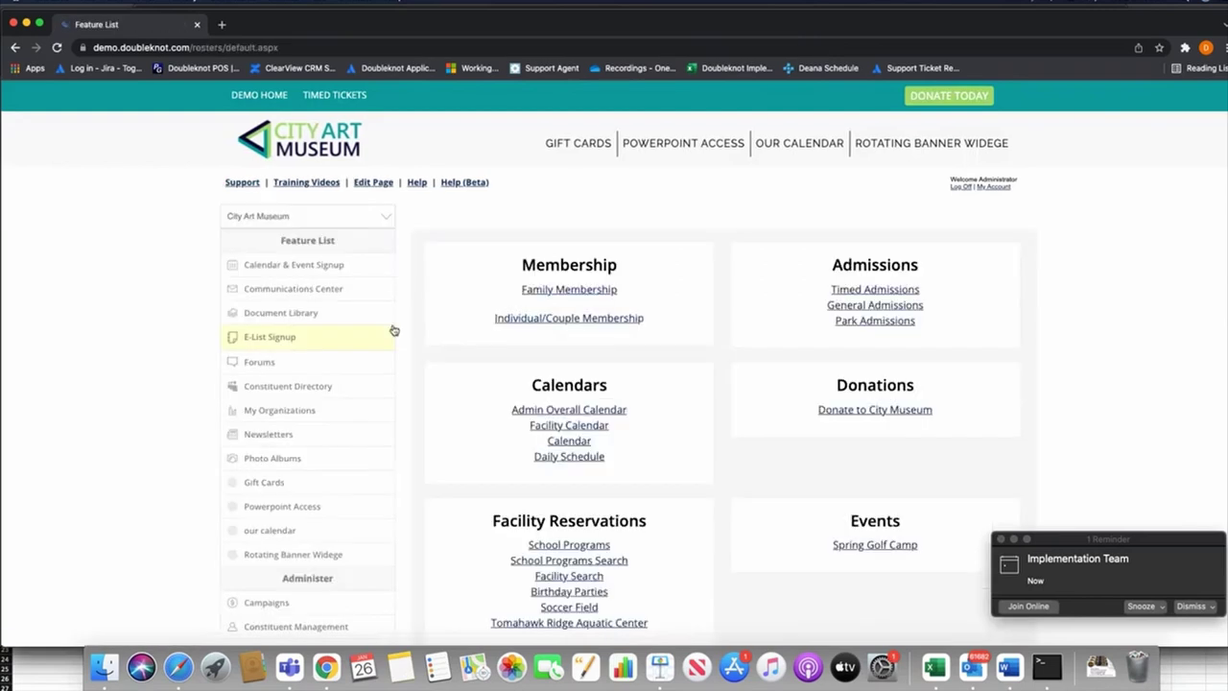
pyautogui.scroll(-2, 403, 345)
pyautogui.scroll(2, 403, 345)
pyautogui.click(570, 447)
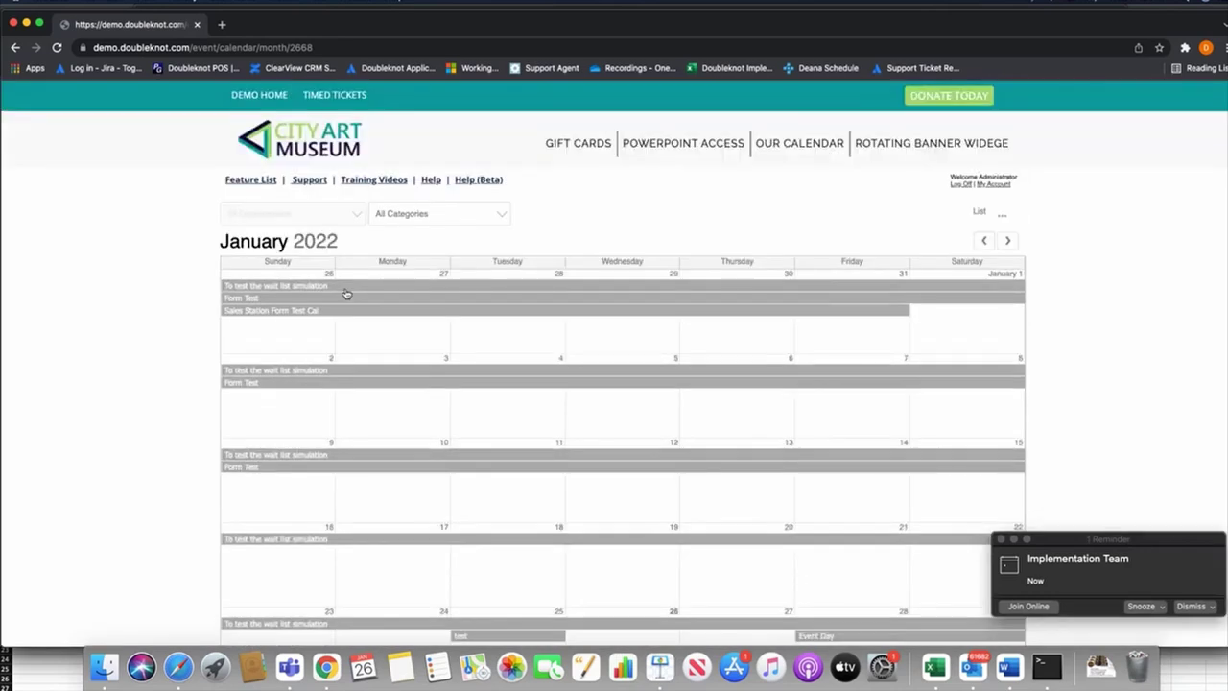
pyautogui.click(245, 185)
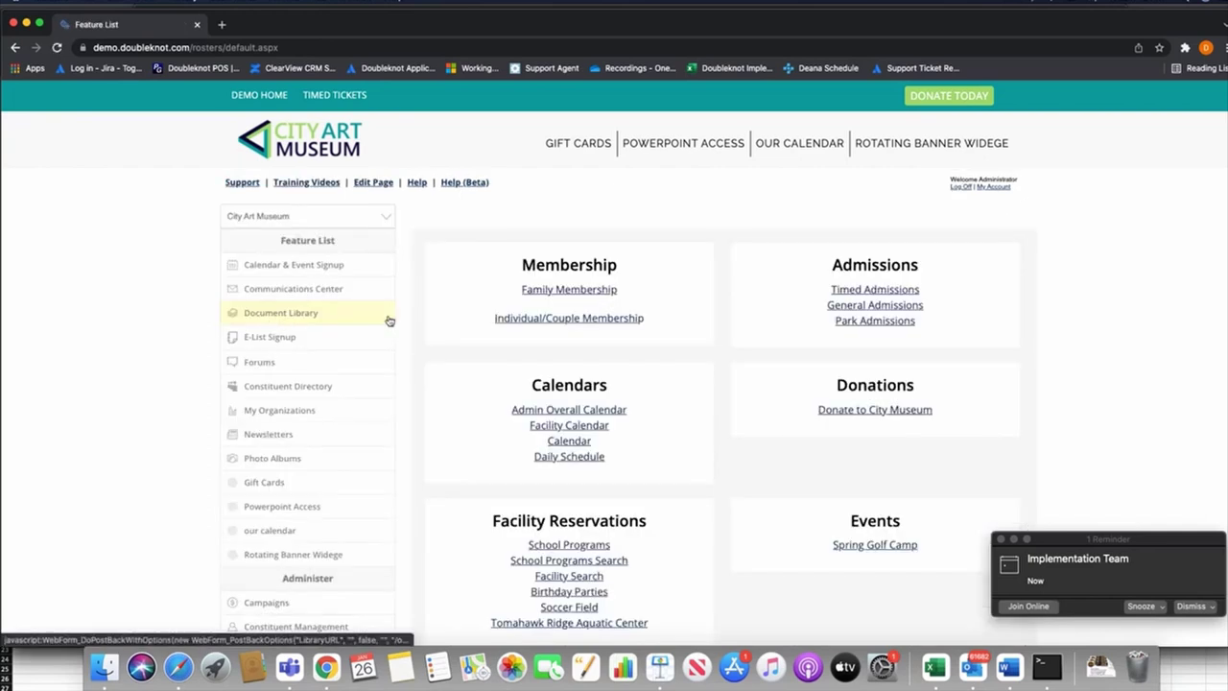
pyautogui.scroll(-2, 417, 316)
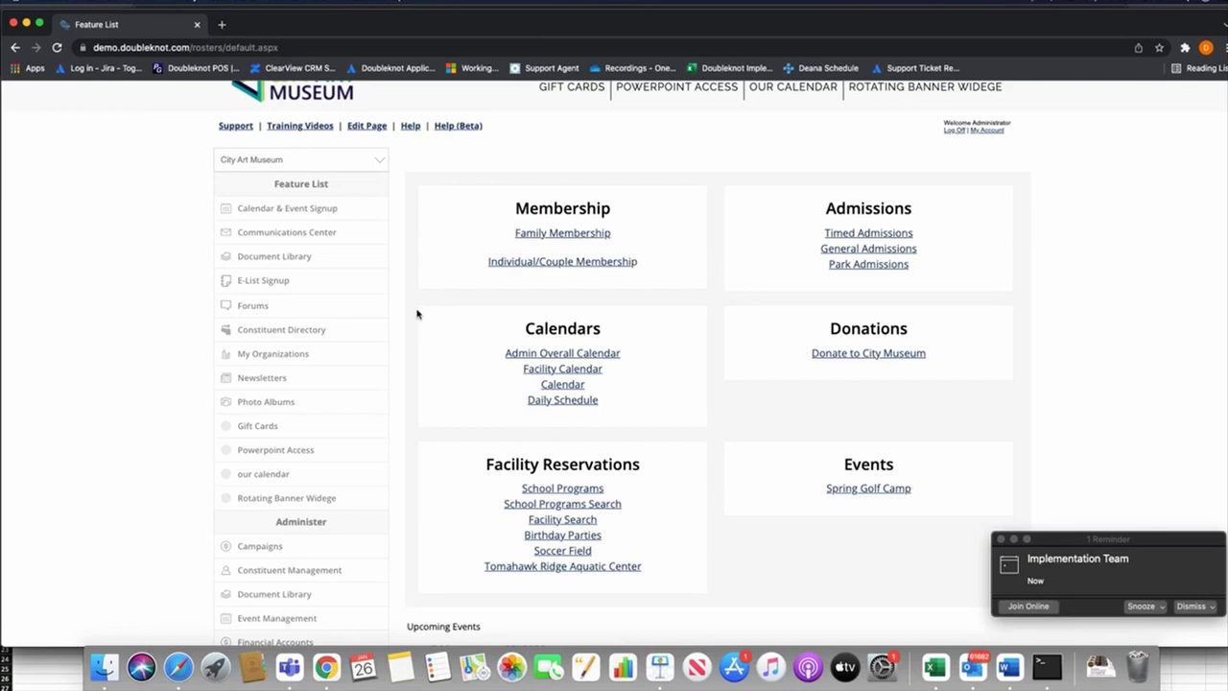
pyautogui.scroll(-5, 375, 482)
# In Event Management's Utilities, open Manage Categories under Event Categories
pyautogui.click(304, 474)
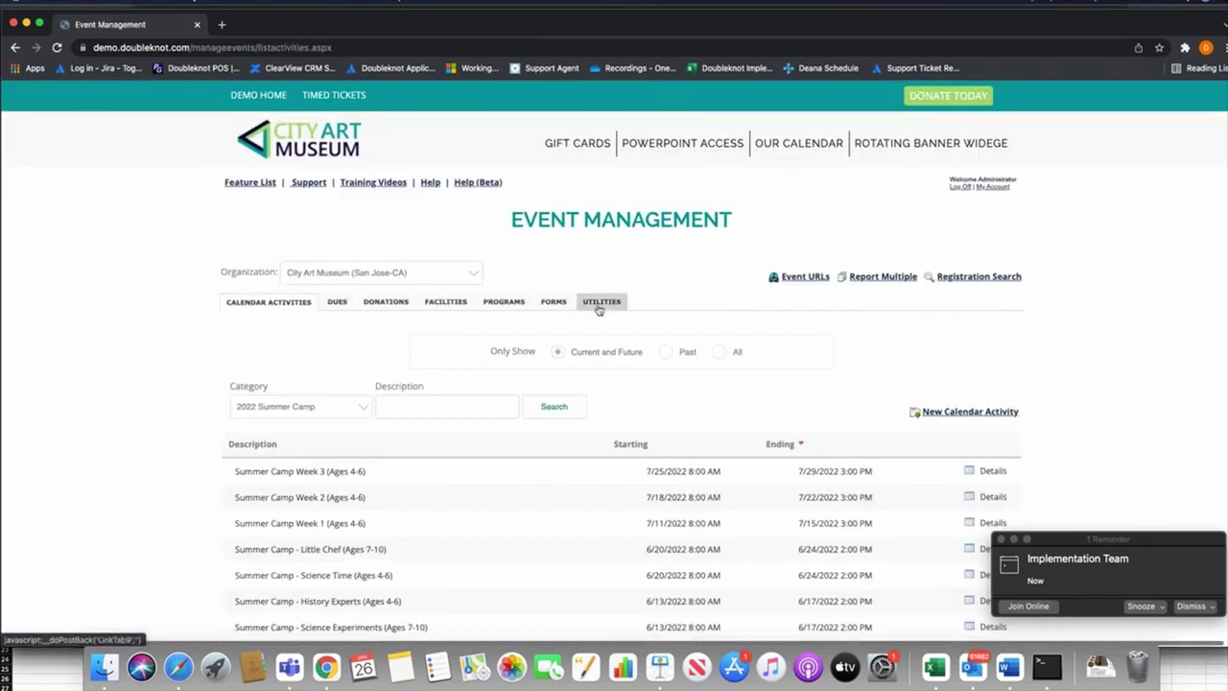
pyautogui.click(598, 309)
pyautogui.scroll(-5, 400, 397)
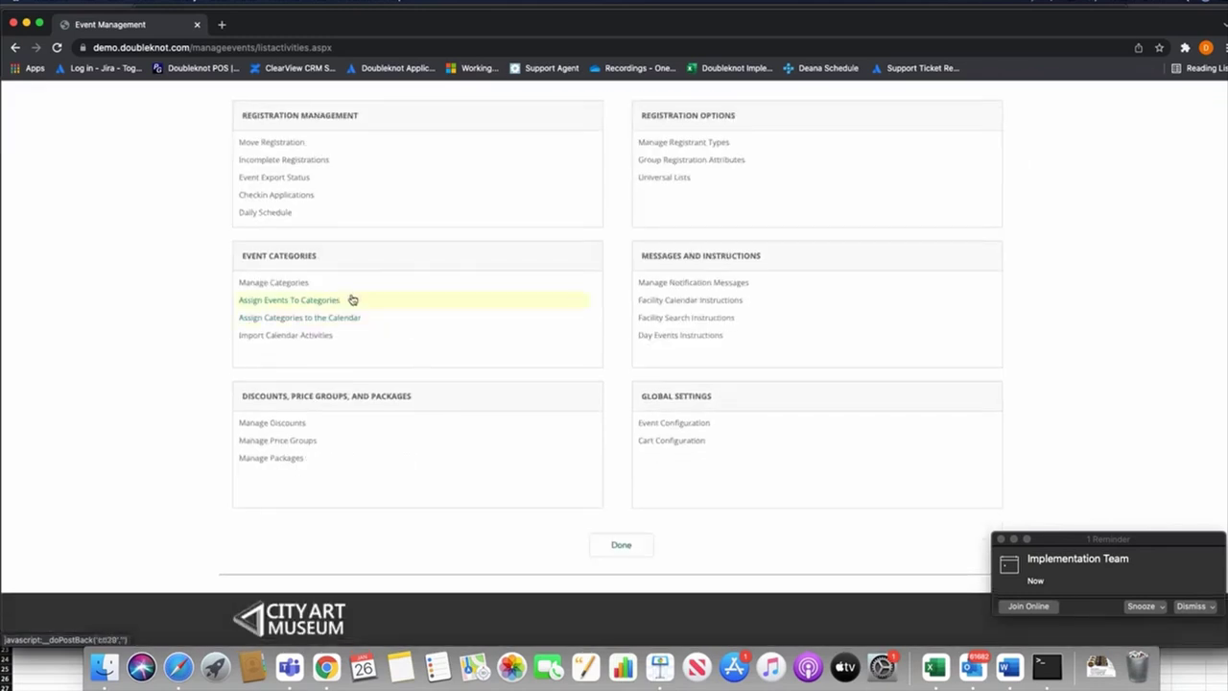
pyautogui.hscroll(1, 291, 293)
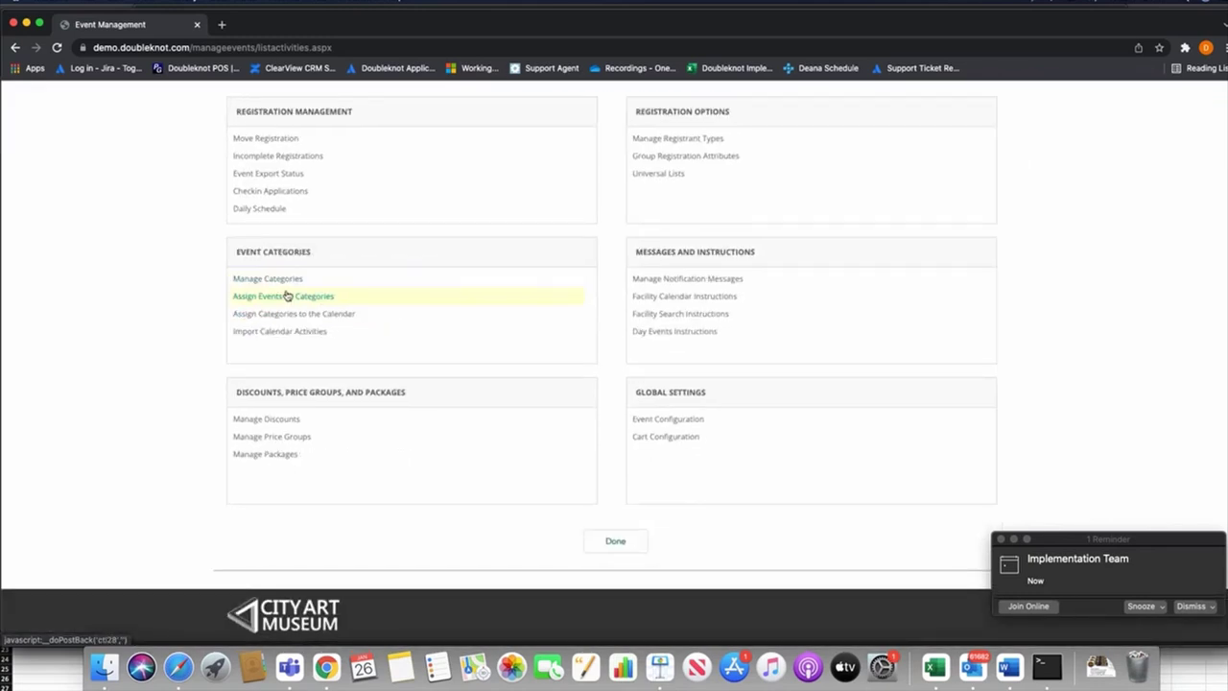
pyautogui.click(264, 278)
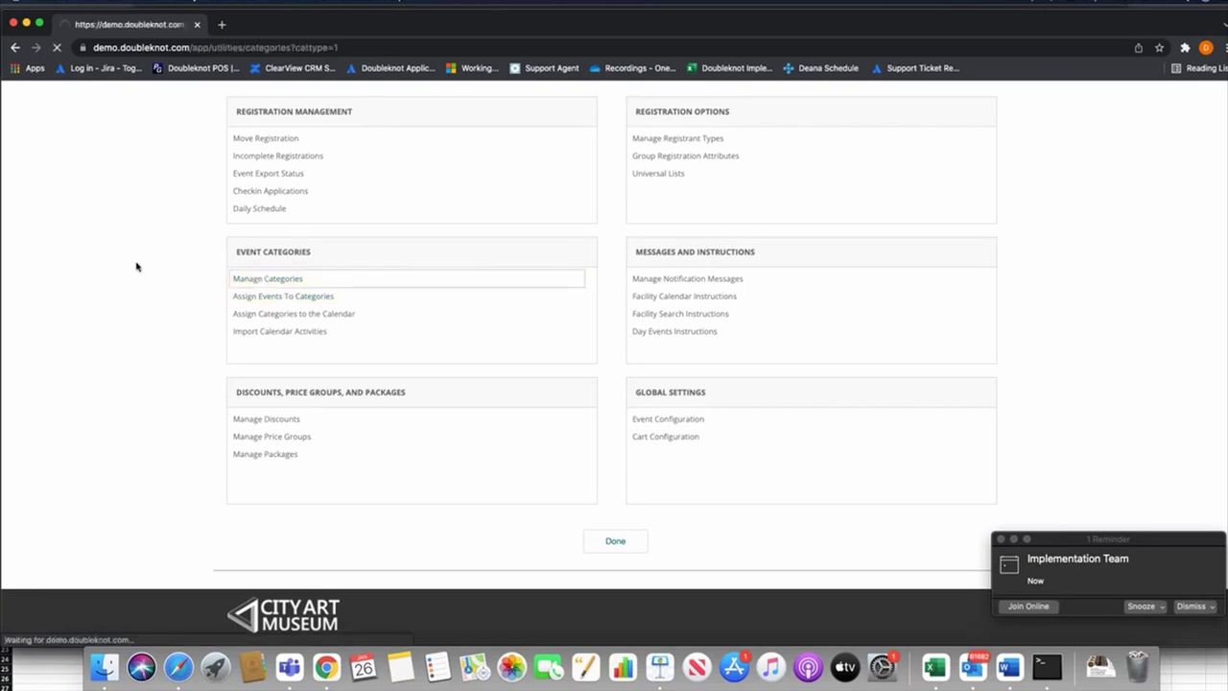
pyautogui.scroll(-1, 151, 264)
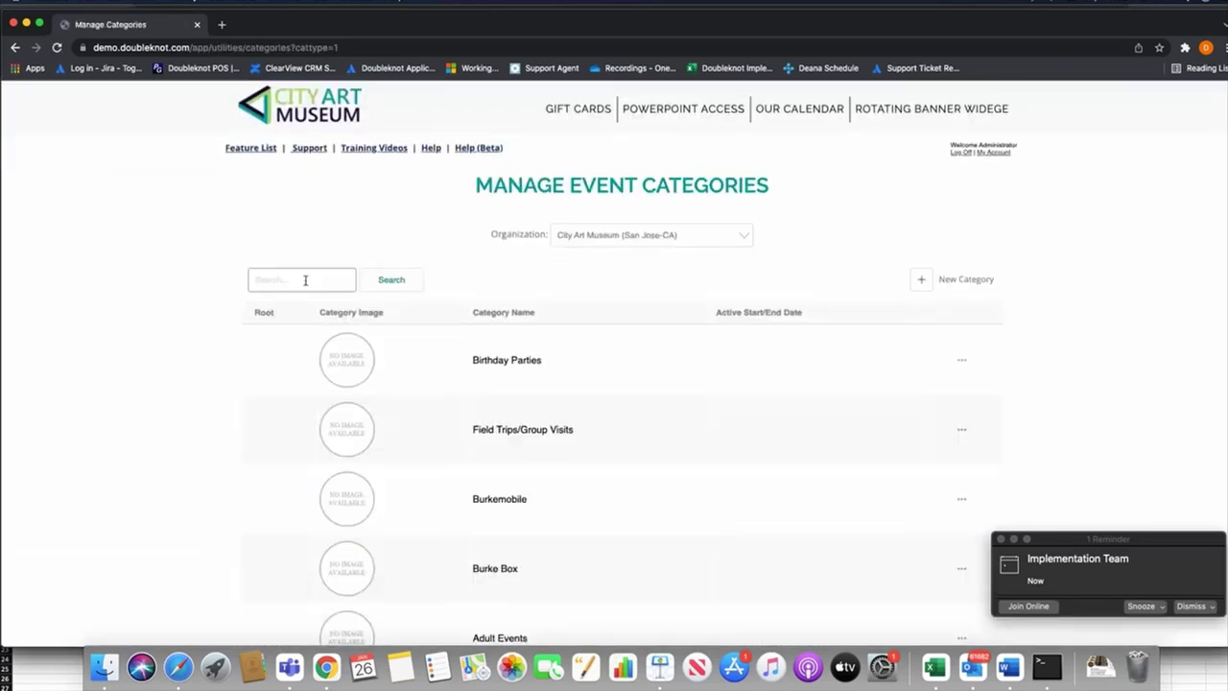
# Search the event categories for '2022'
pyautogui.click(305, 279)
pyautogui.write('201')
pyautogui.press('BackSpace')
pyautogui.write('22')
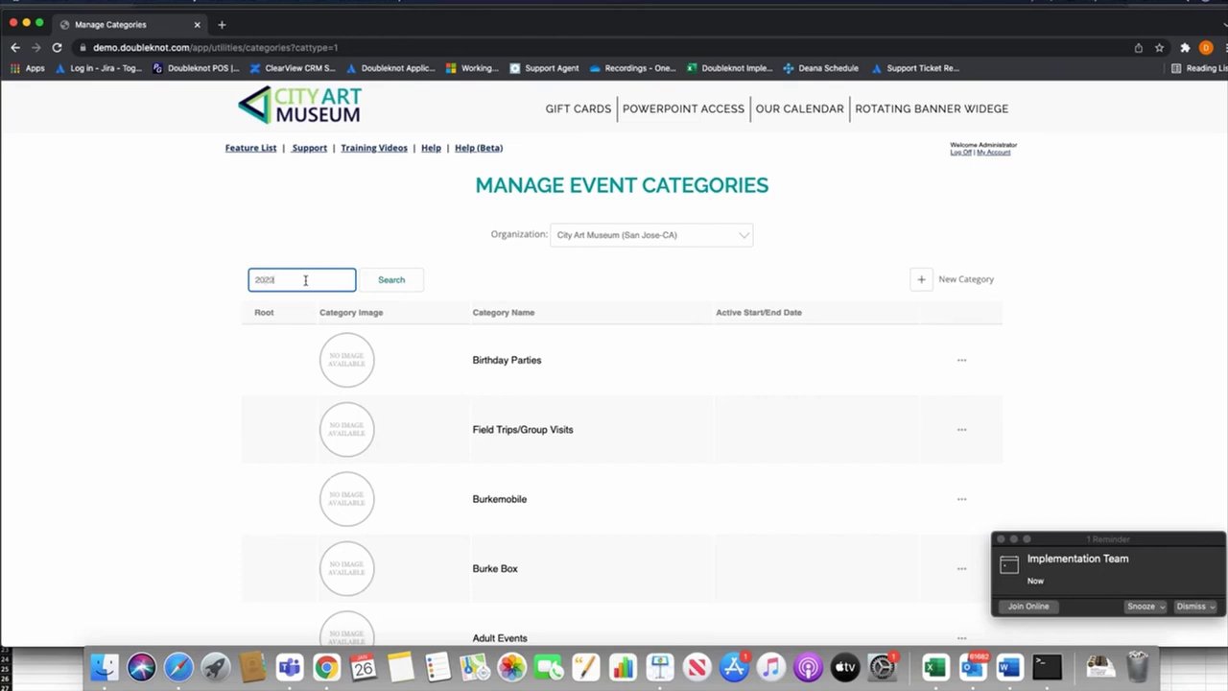
pyautogui.click(407, 281)
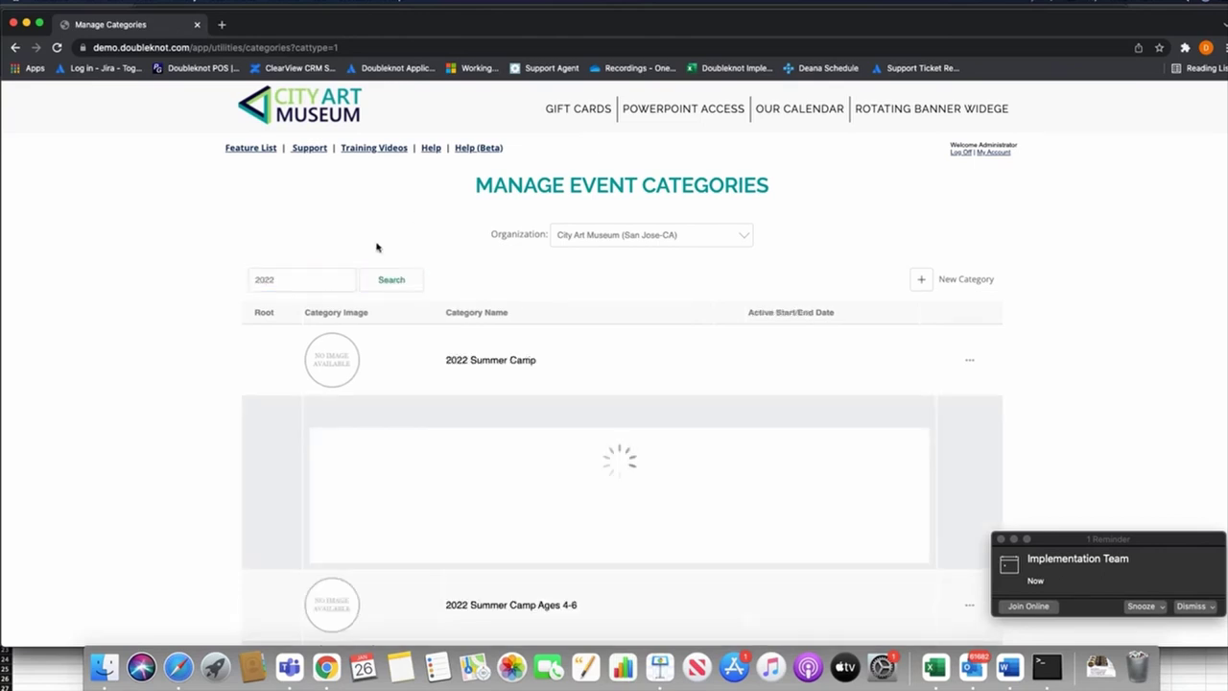
pyautogui.scroll(-3, 452, 208)
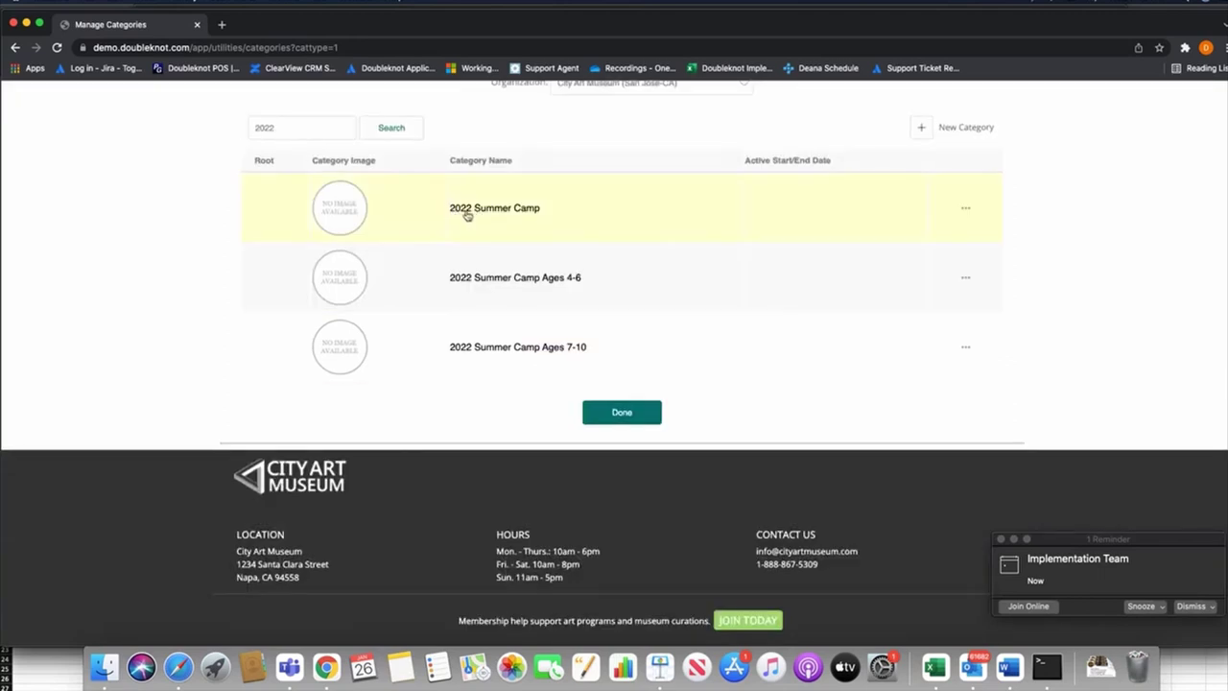
# Edit the 2022 Summer Camp category and copy its Category URL
pyautogui.click(966, 210)
pyautogui.click(961, 245)
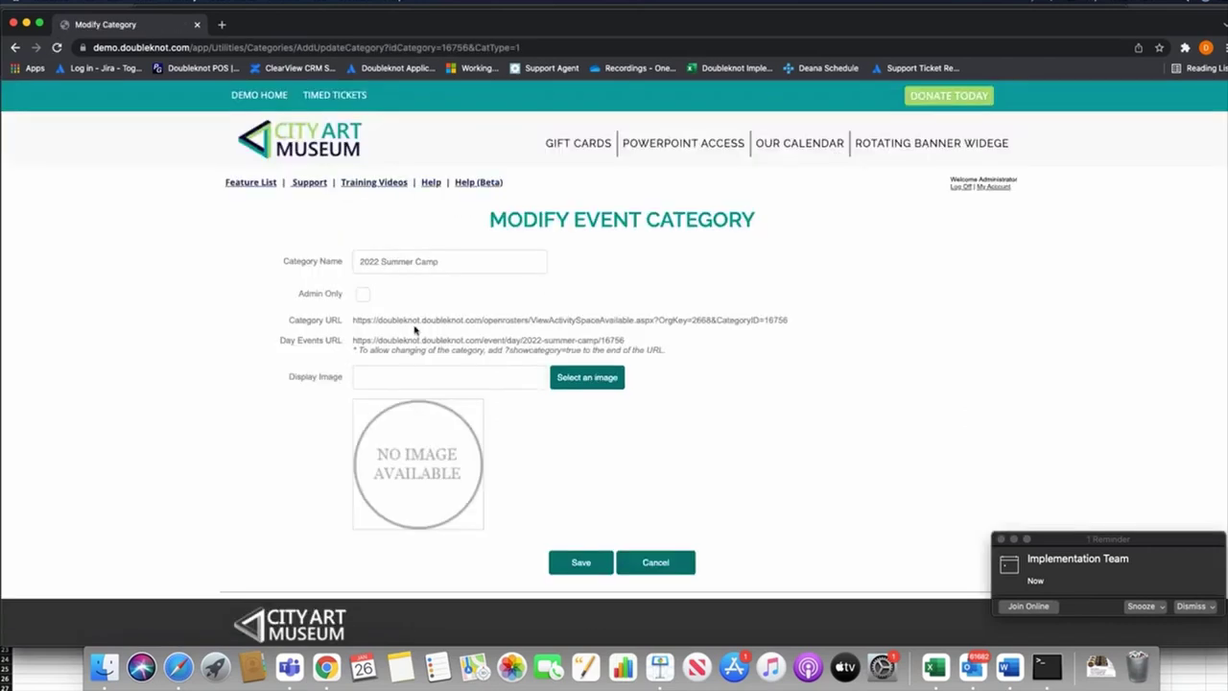
pyautogui.moveTo(377, 320); pyautogui.dragTo(419, 319)
pyautogui.rightClick(419, 319)
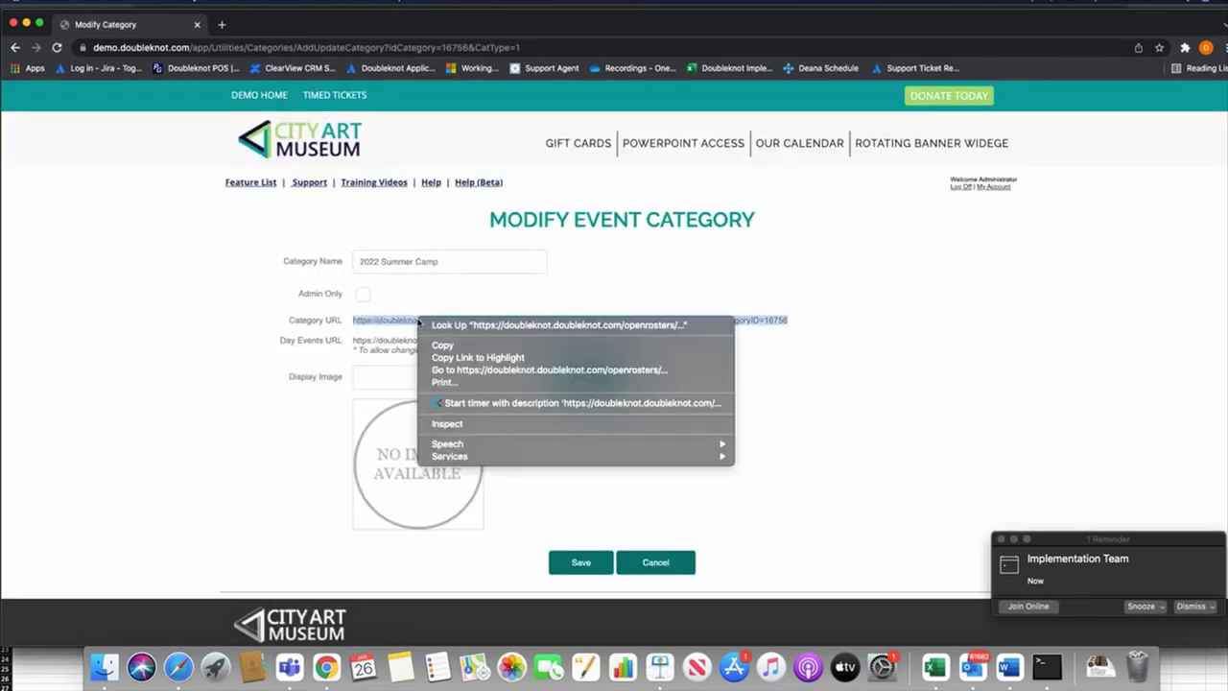
pyautogui.click(443, 344)
# In Safari, cancel the pending checkout and remove all items from the cart
pyautogui.click(180, 668)
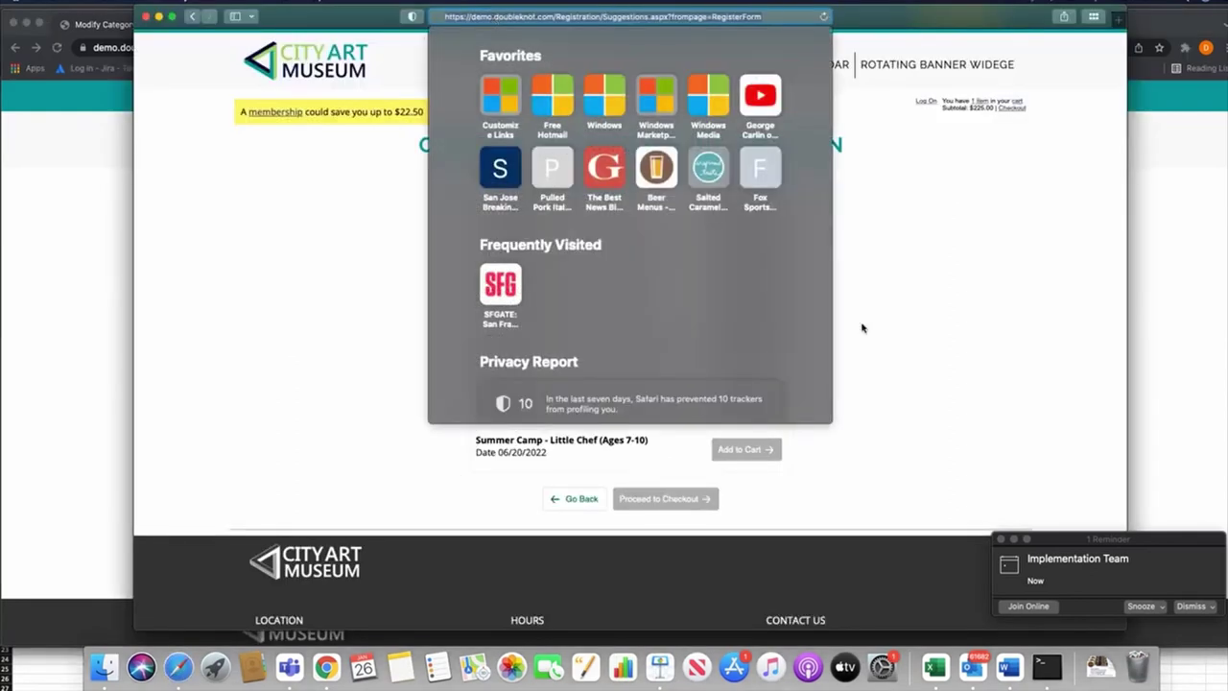
pyautogui.click(748, 474)
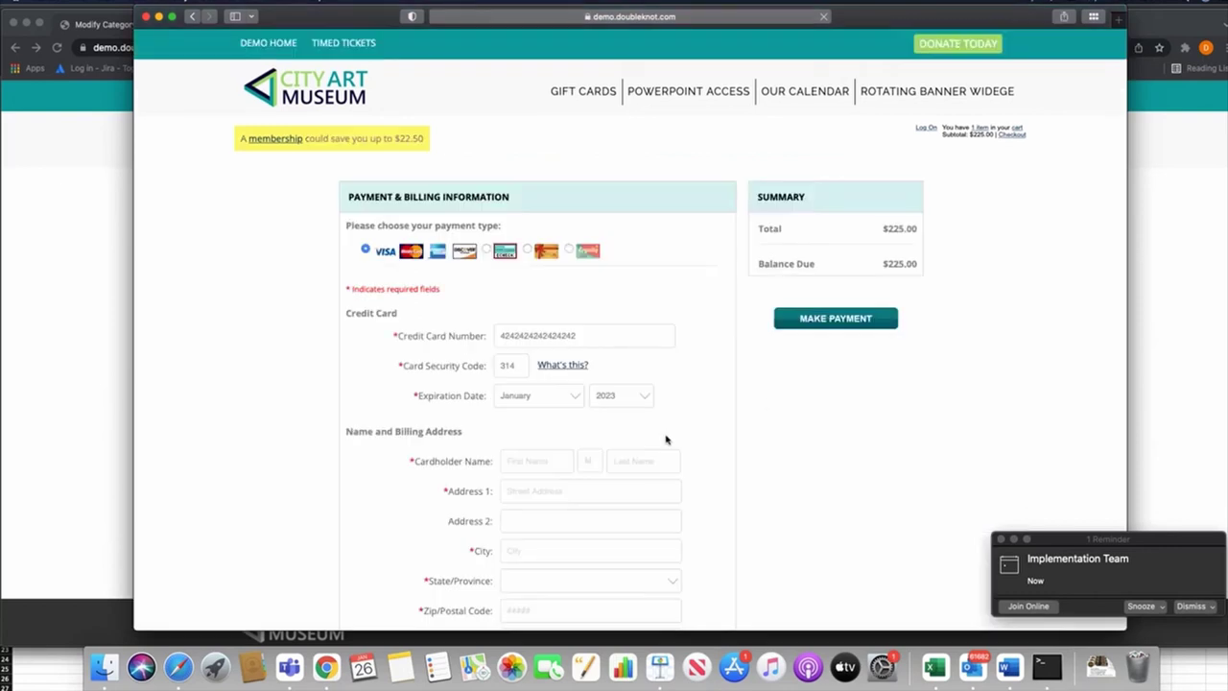
pyautogui.scroll(-5, 666, 439)
pyautogui.click(665, 415)
pyautogui.click(633, 354)
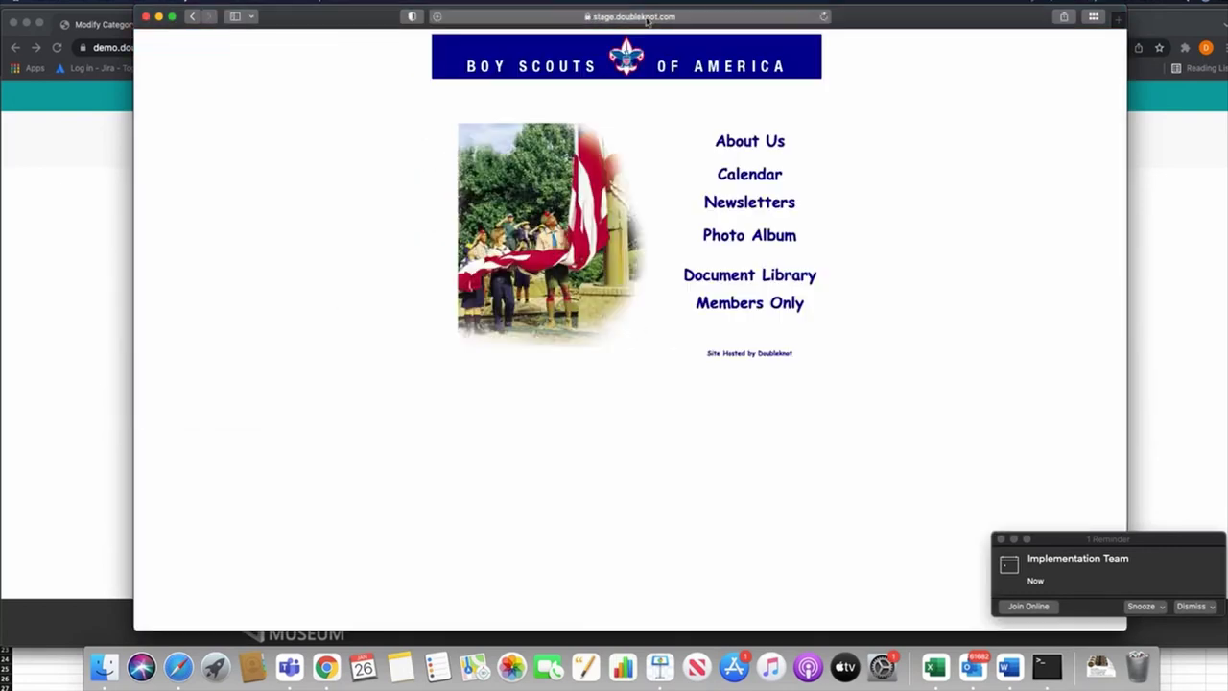
# Load the copied Category URL with its domain changed to 'demo.'
pyautogui.click(649, 17)
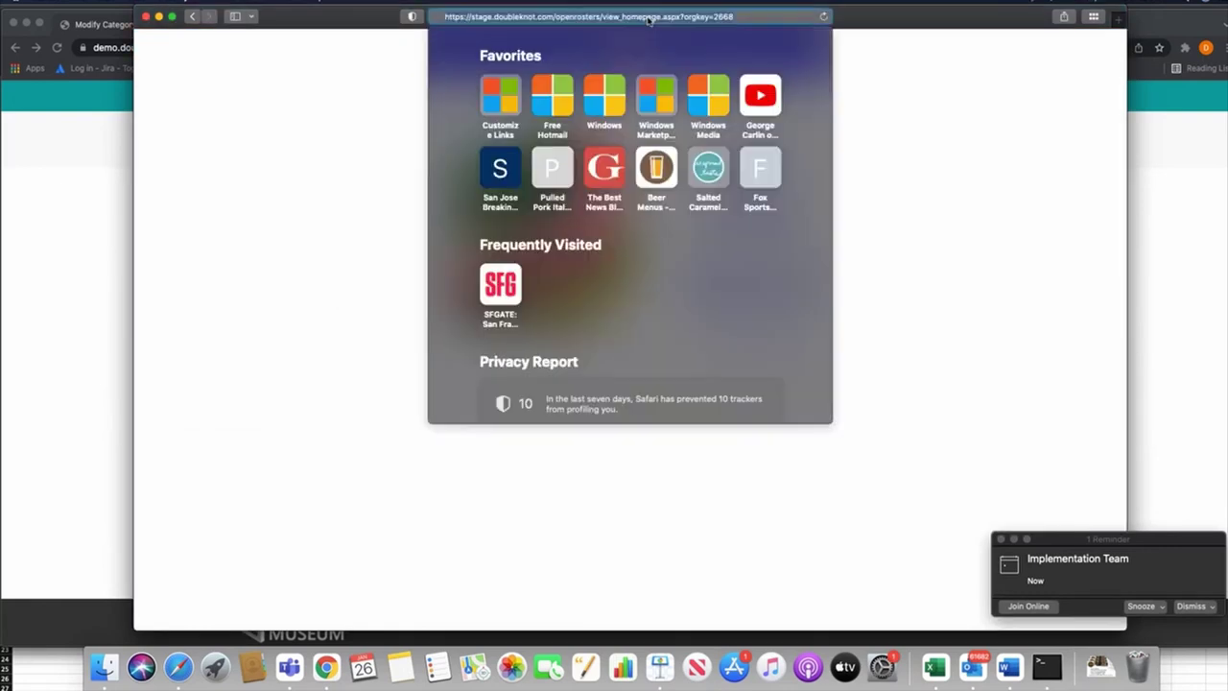
pyautogui.press('super+v')
pyautogui.press('Return')
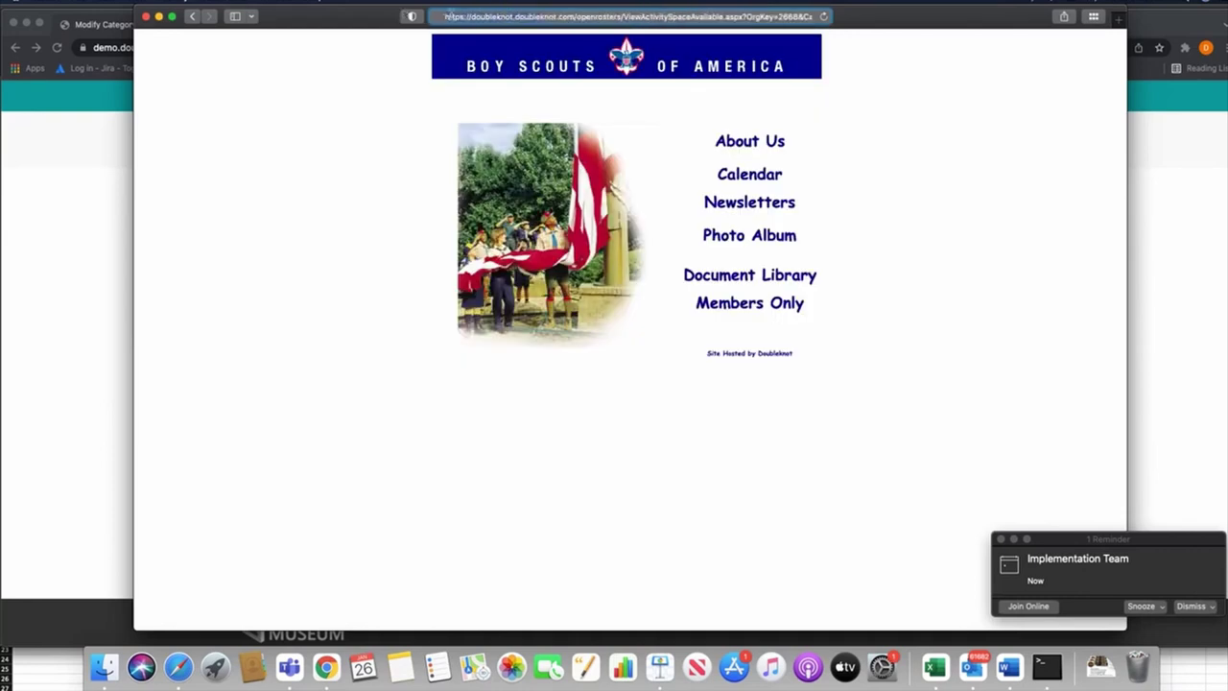
pyautogui.moveTo(511, 17); pyautogui.dragTo(382, 10)
pyautogui.write('demo.')
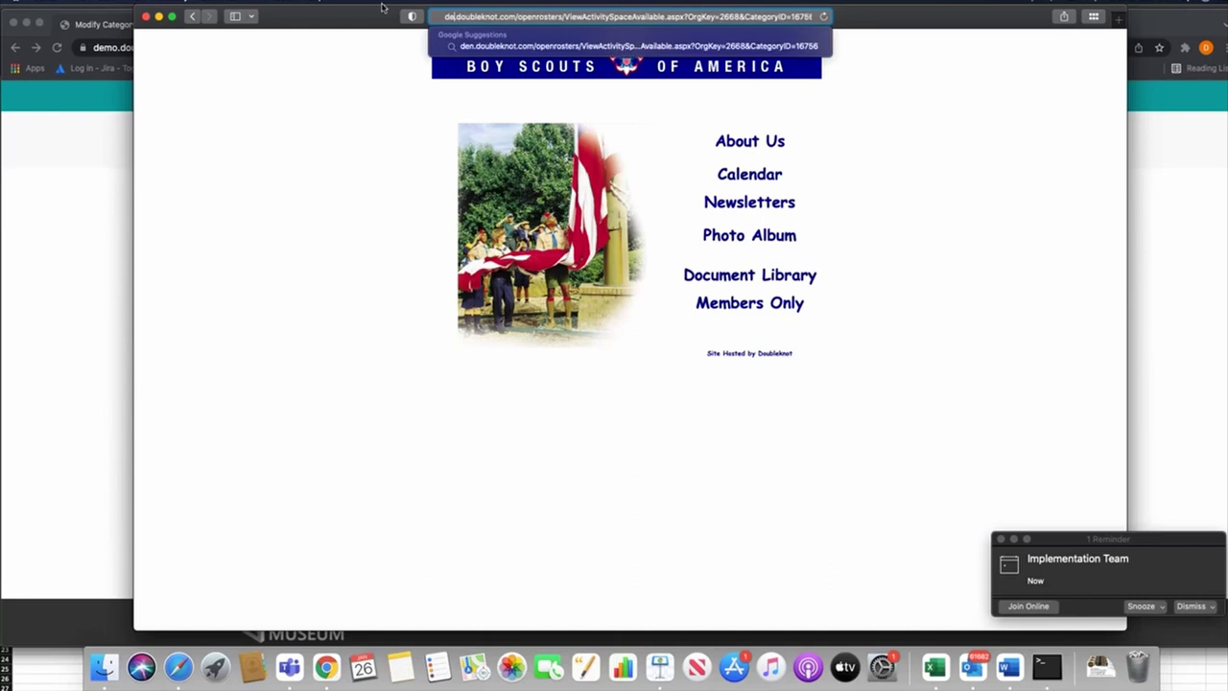
pyautogui.press('Return')
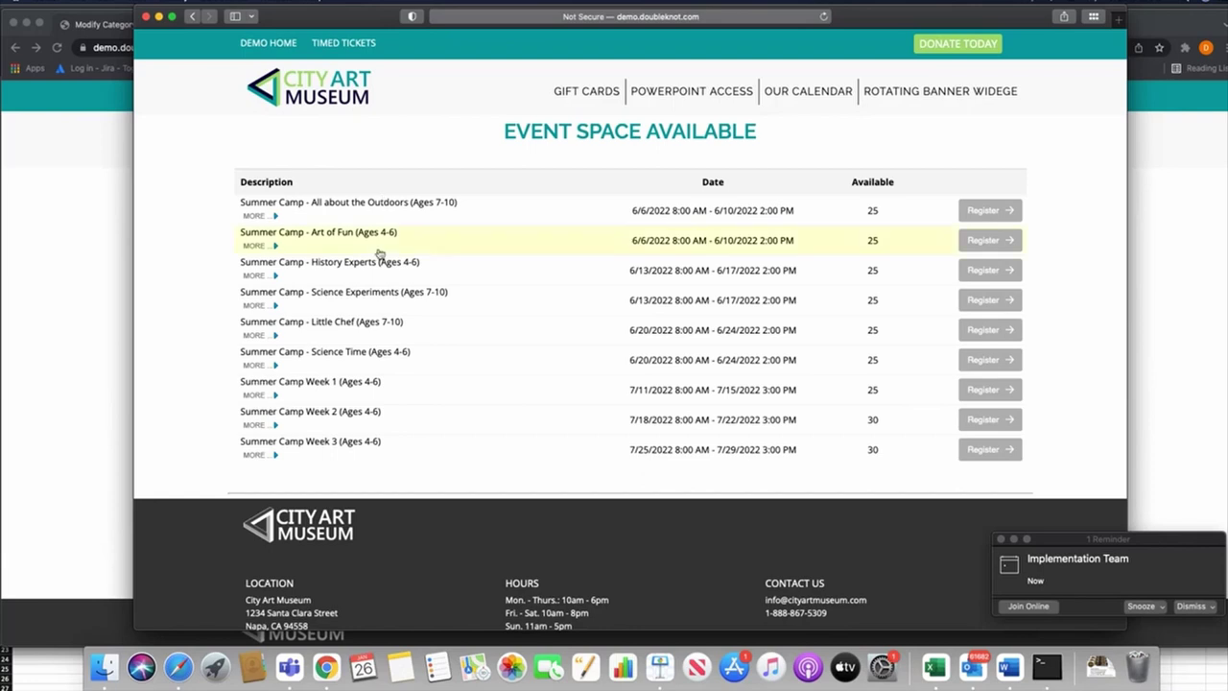
pyautogui.scroll(-1, 461, 425)
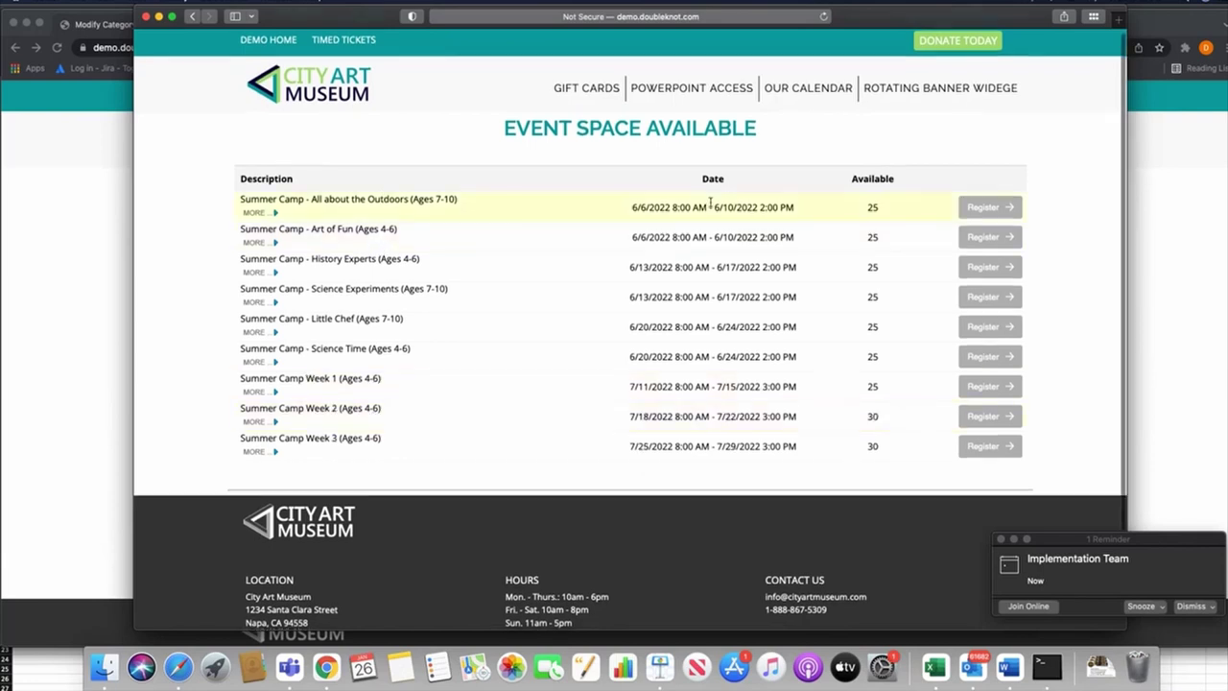
pyautogui.moveTo(853, 178); pyautogui.dragTo(895, 177)
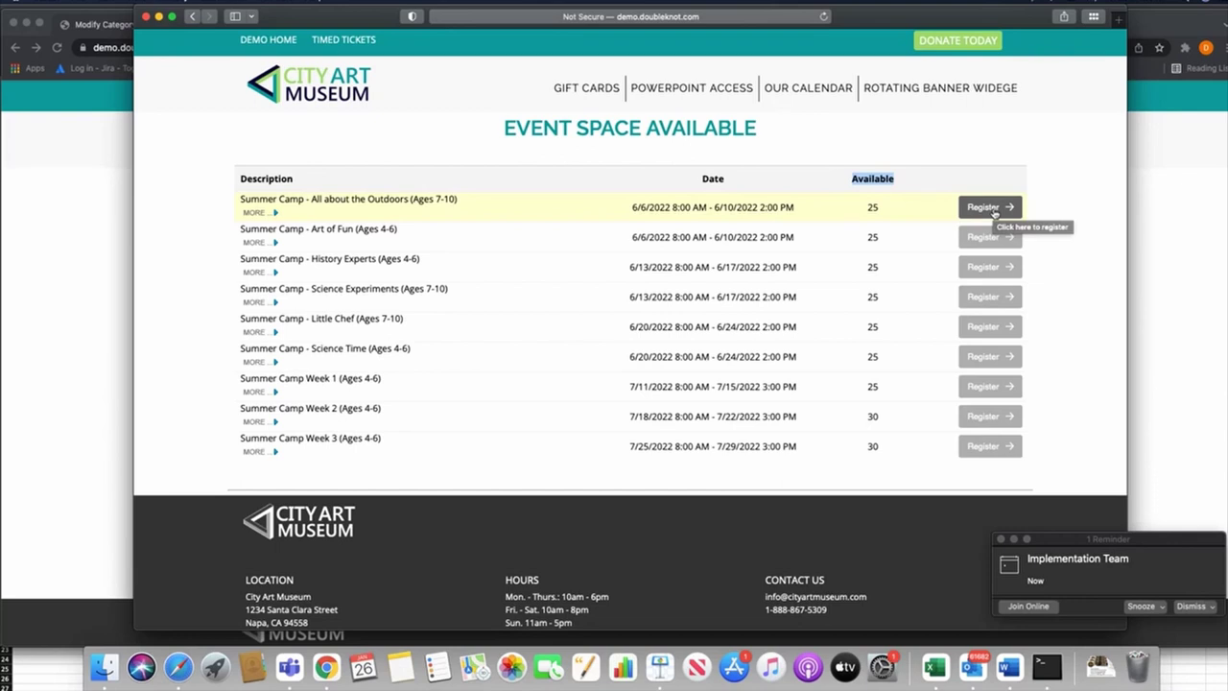
pyautogui.click(271, 213)
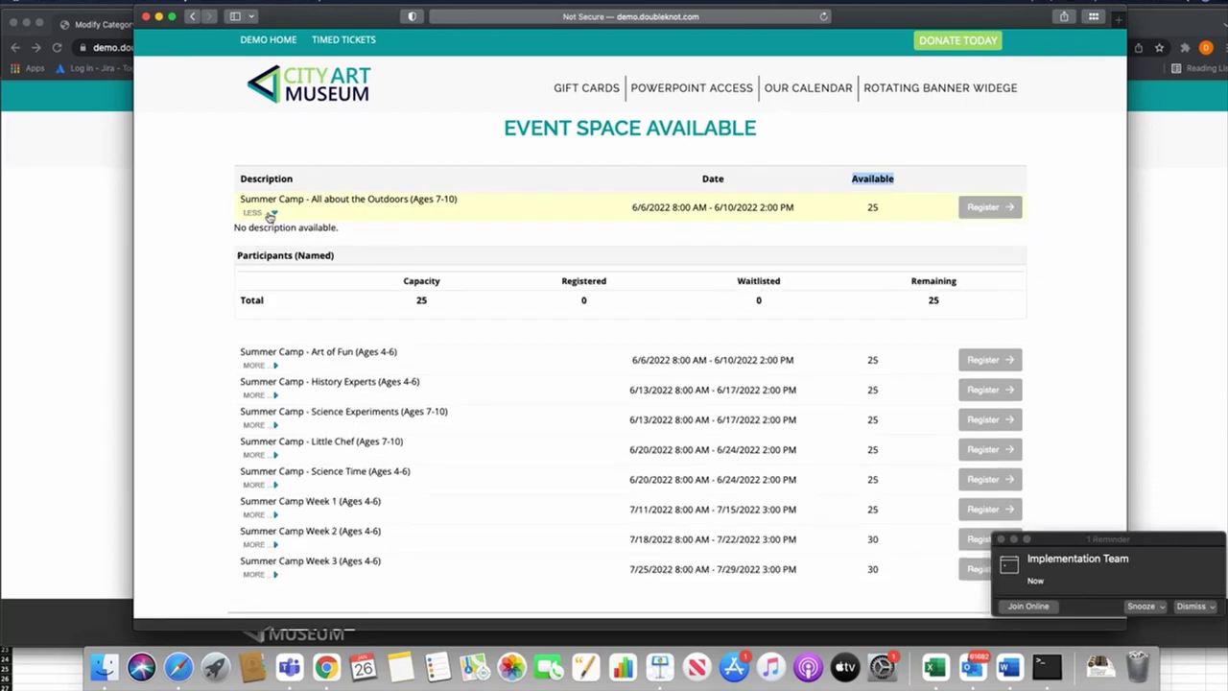
pyautogui.click(234, 227)
pyautogui.moveTo(234, 227); pyautogui.dragTo(341, 229)
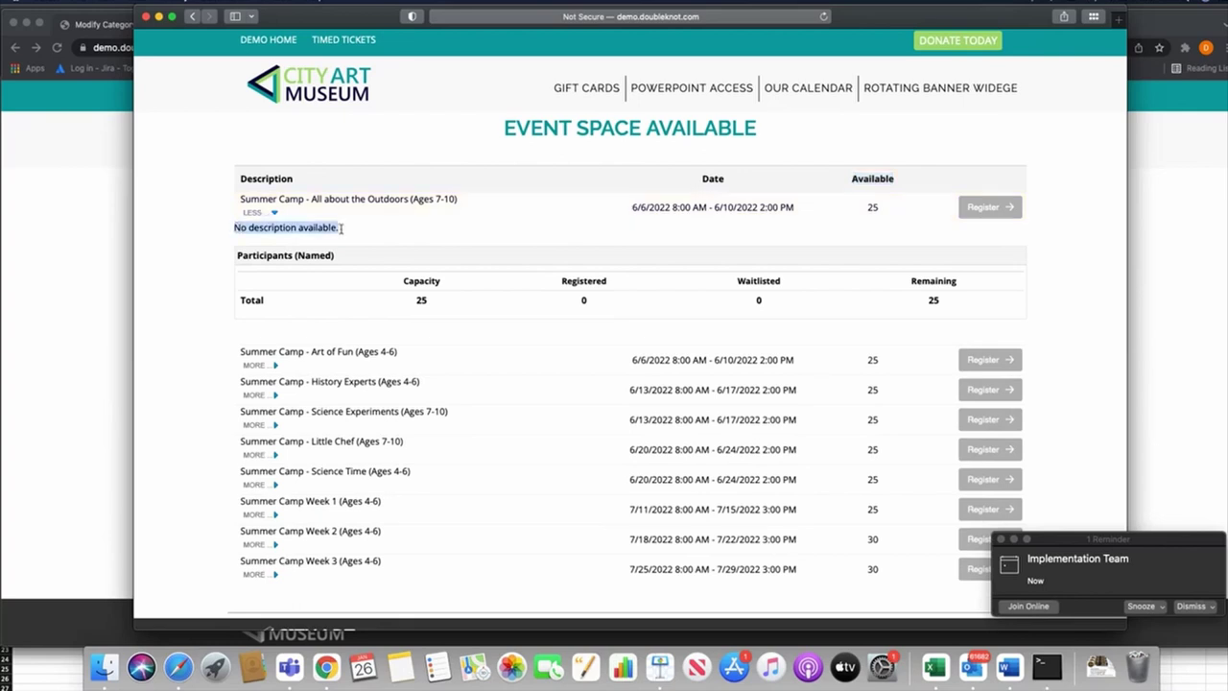
pyautogui.click(274, 213)
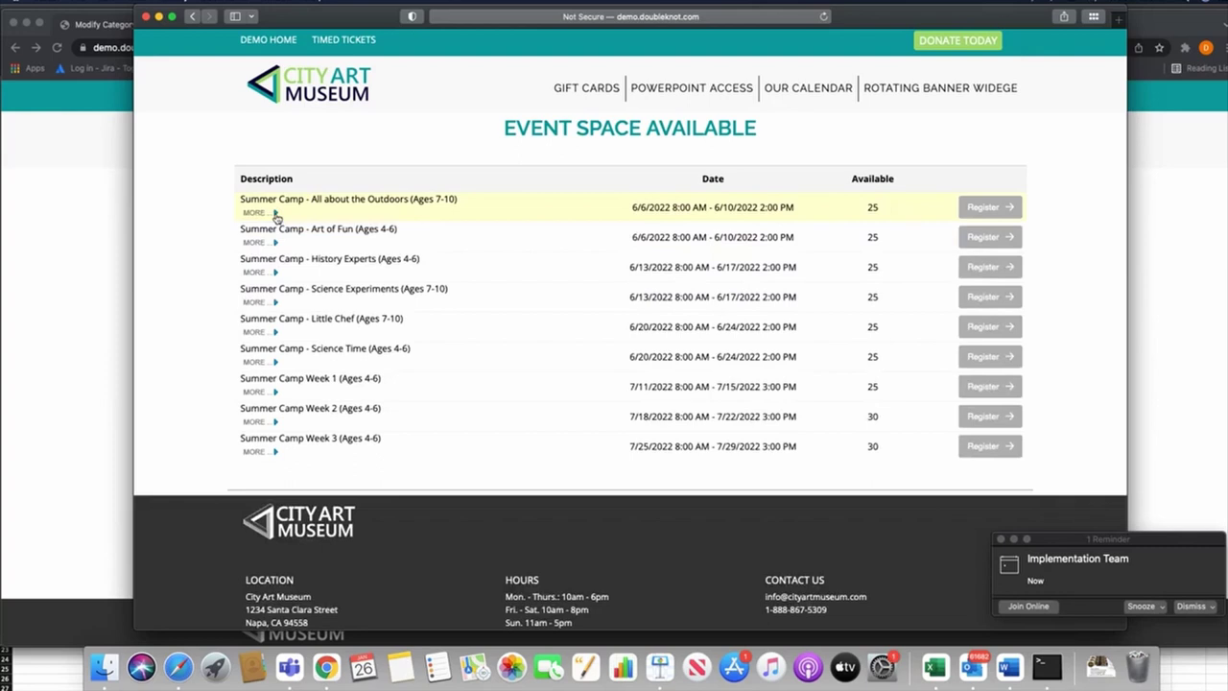
pyautogui.scroll(-1, 317, 222)
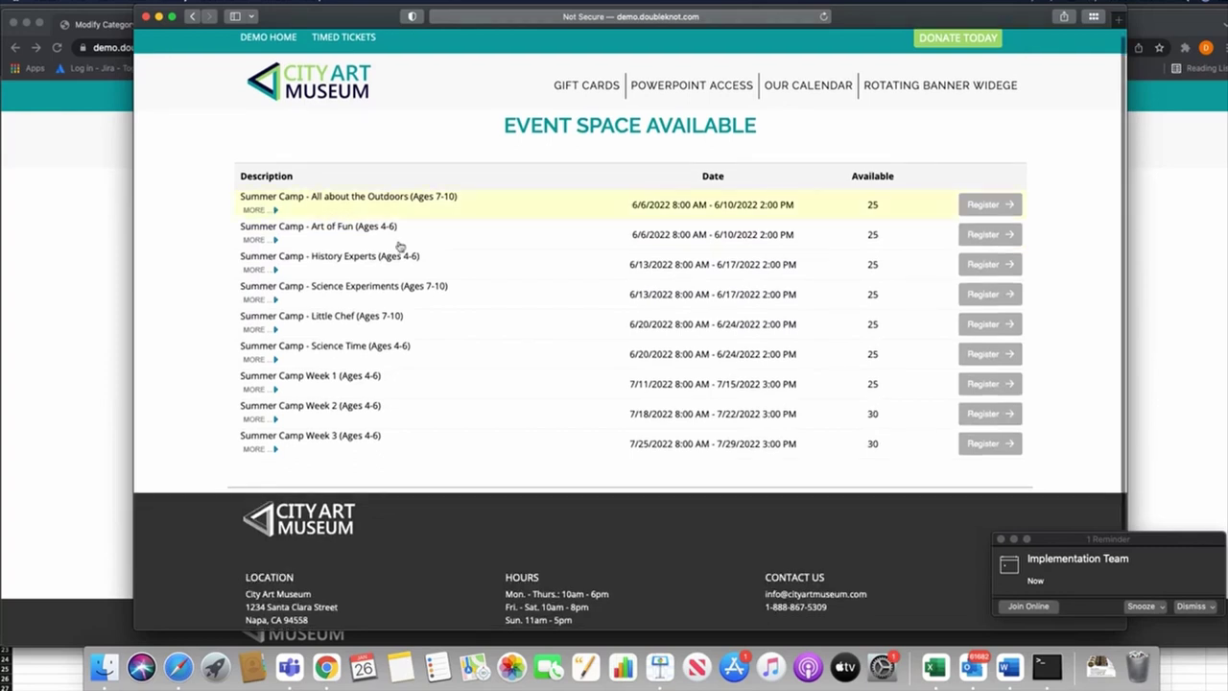
pyautogui.hotkey('ctrl', 'Up')
pyautogui.hotkey('ctrl', 'Up')
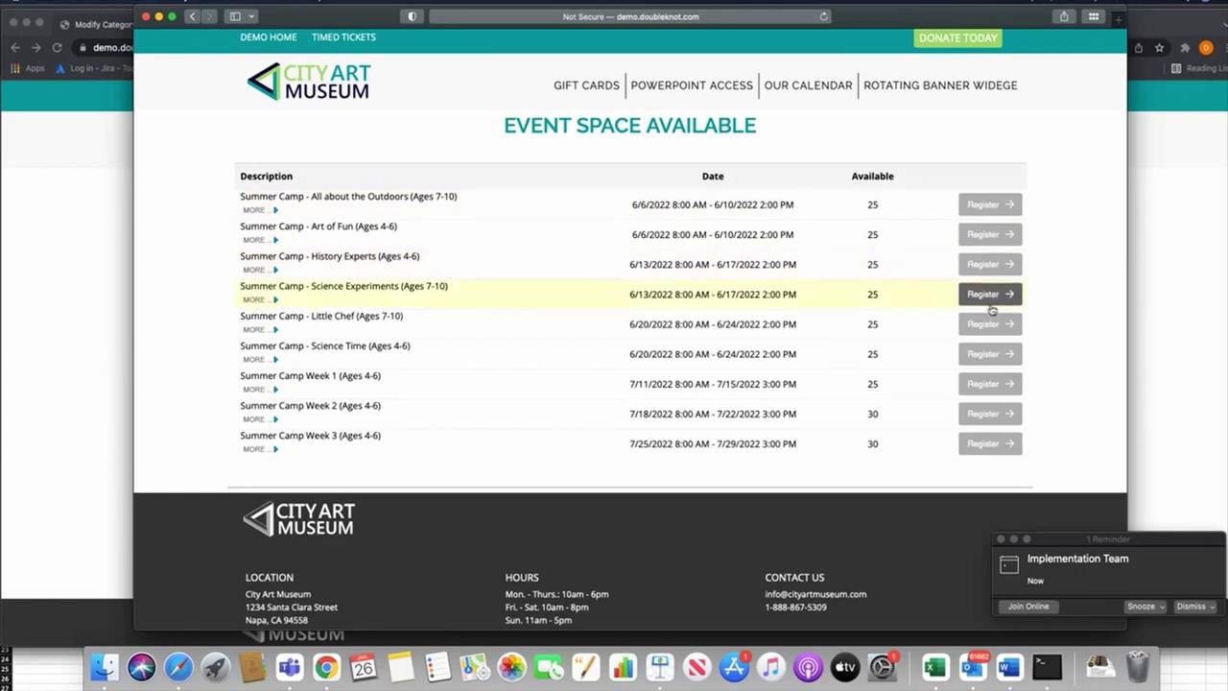
pyautogui.scroll(1, 809, 280)
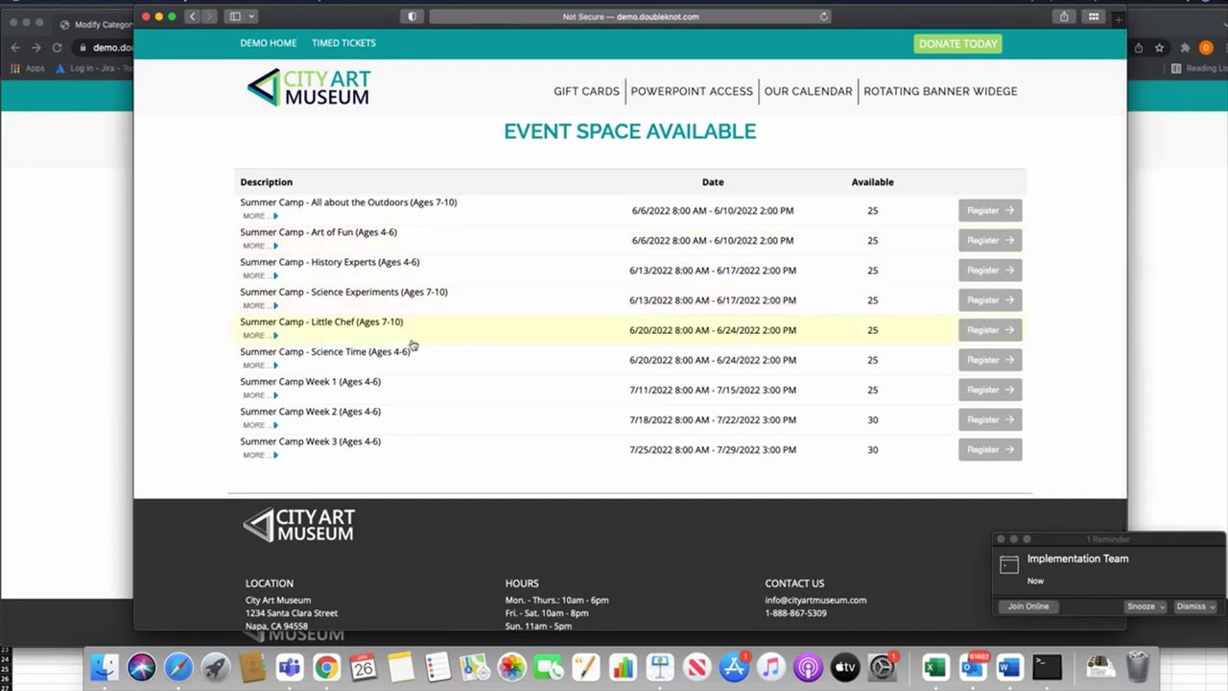
pyautogui.click(72, 266)
# Cancel the Modify Event Category page and search categories for '2022'
pyautogui.click(624, 560)
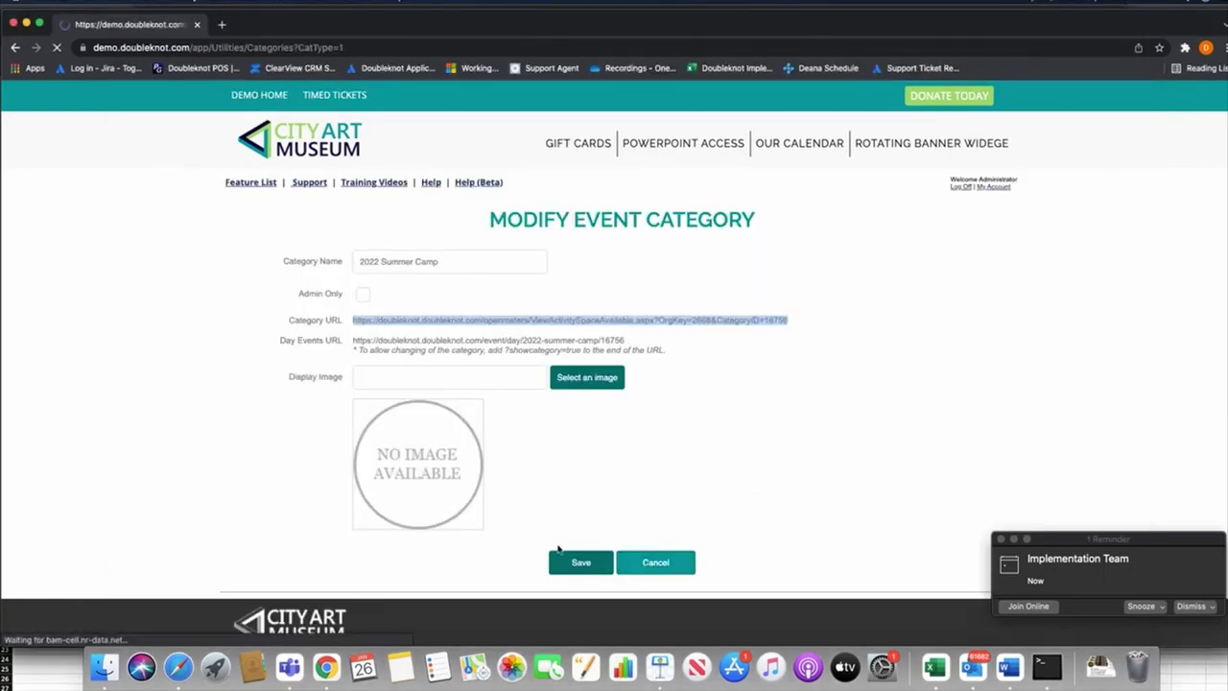
pyautogui.click(307, 321)
pyautogui.write('202')
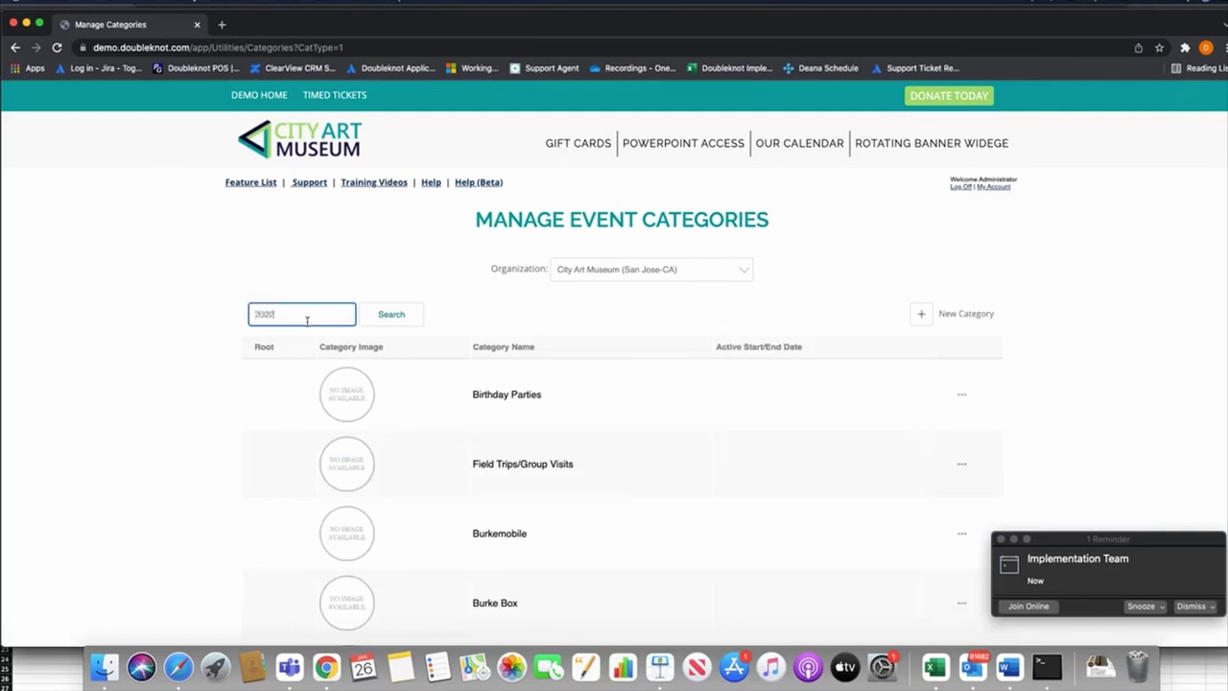
pyautogui.write('2')
pyautogui.click(392, 314)
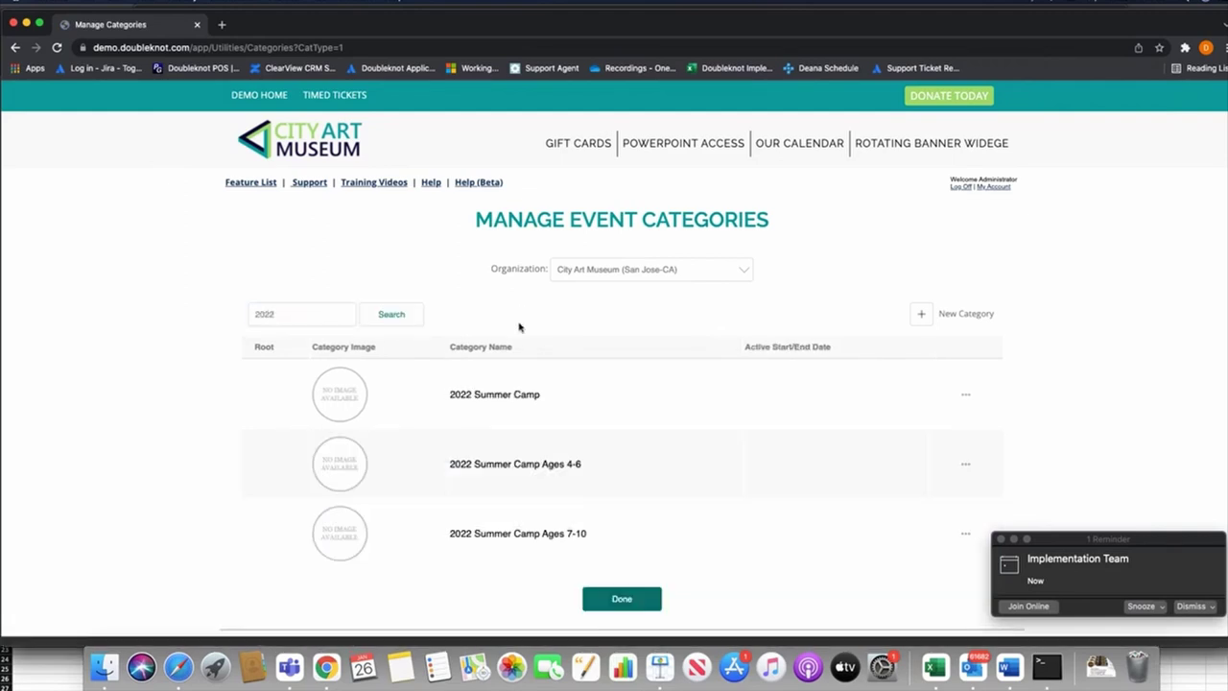
pyautogui.scroll(-2, 519, 329)
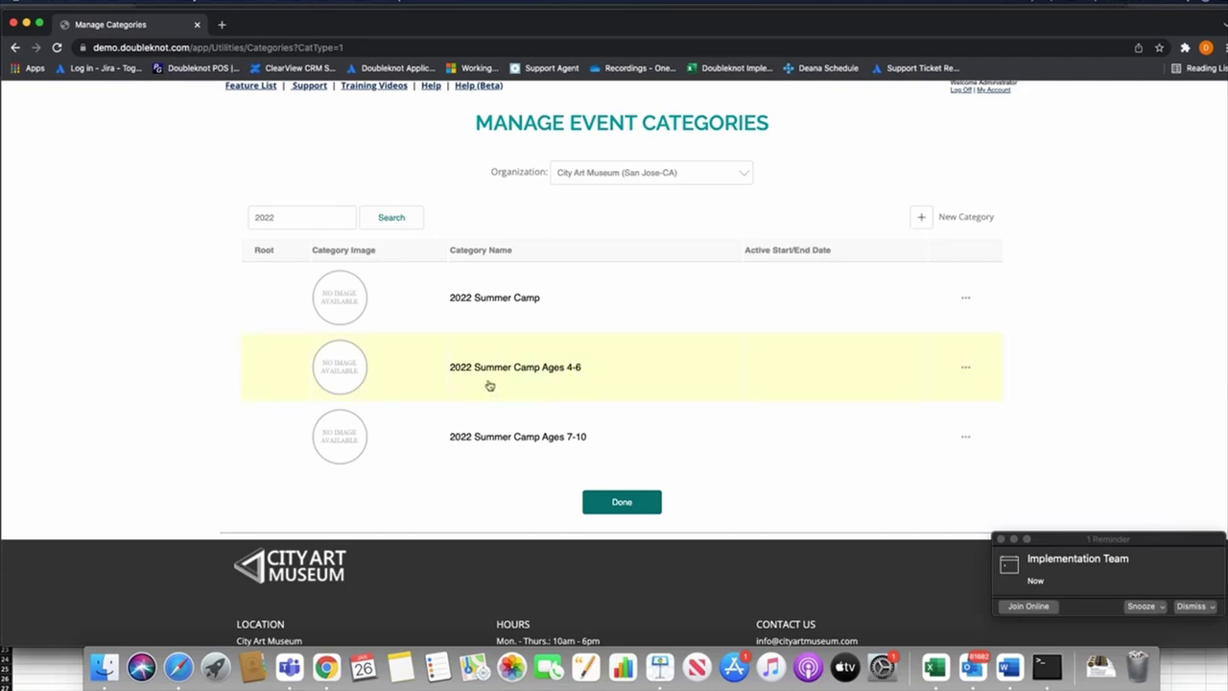
pyautogui.hscroll(1, 588, 383)
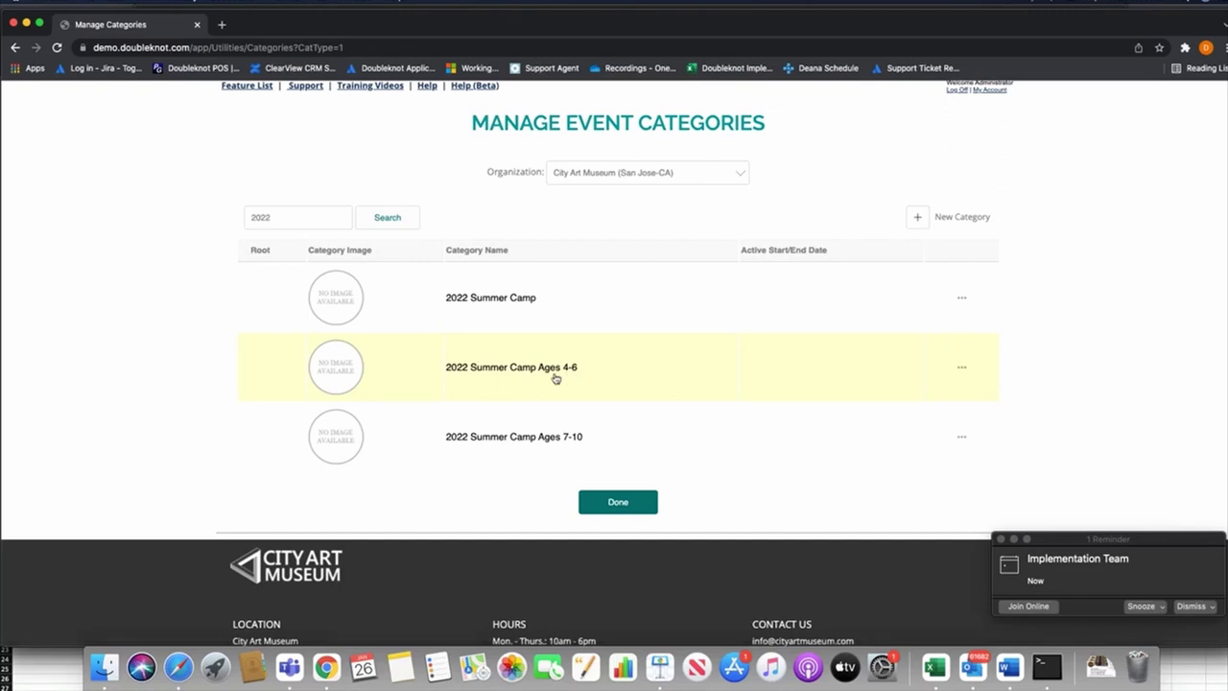